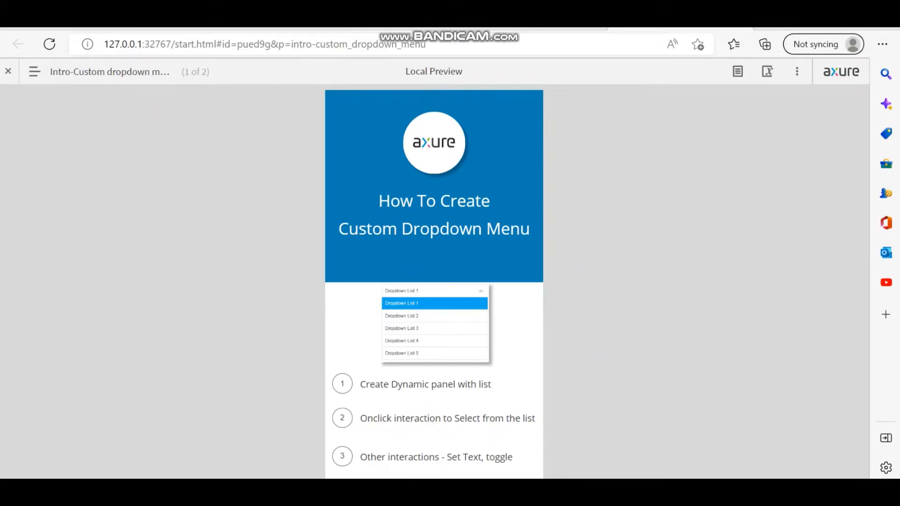
- Switch to Axure RP and add a page after the Custom dropdown menu page, naming it Demo
left_click(481, 490)
right_click(103, 218)
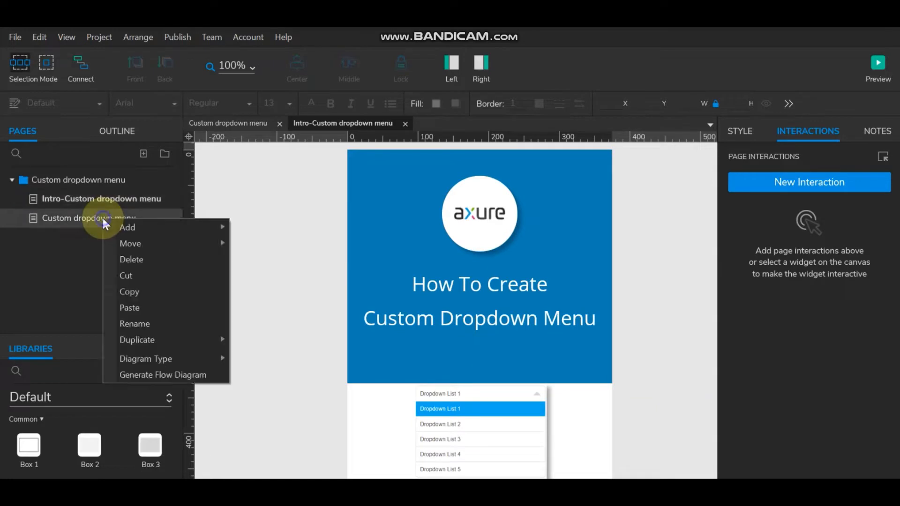
mouse_move(150, 229)
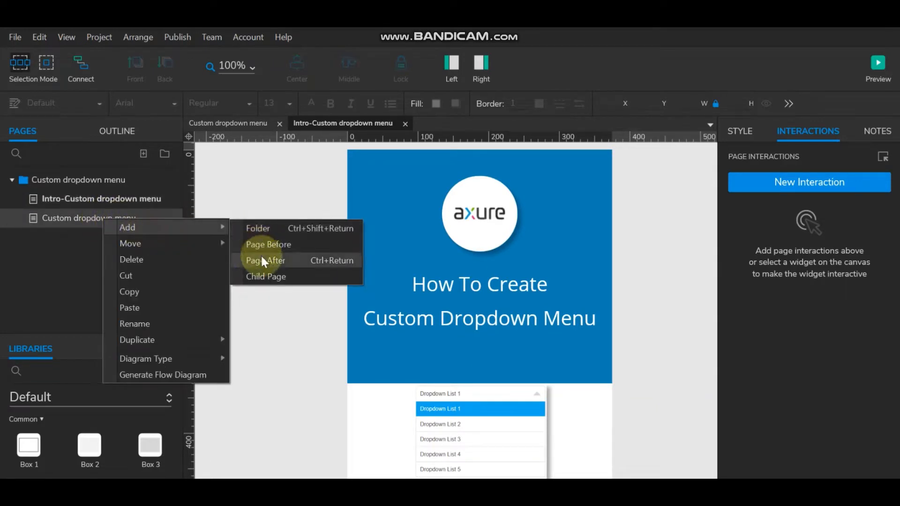
left_click(272, 261)
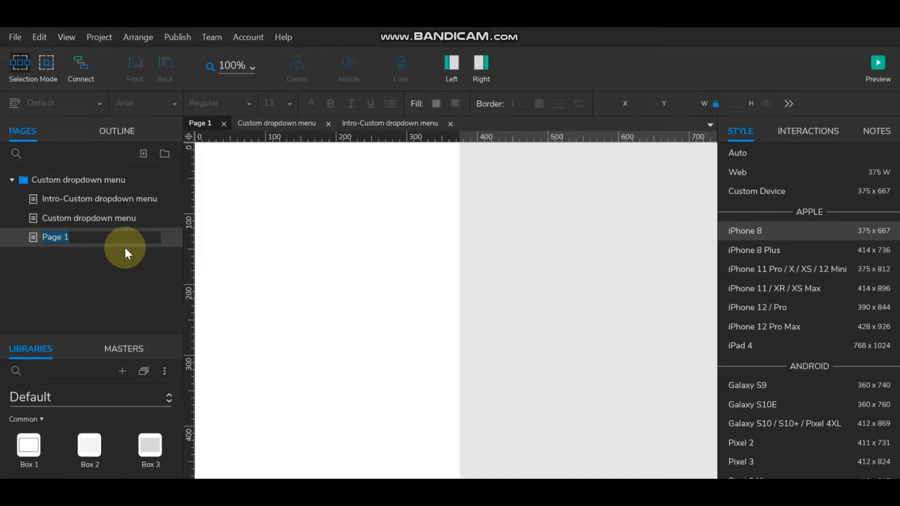
type("Demo")
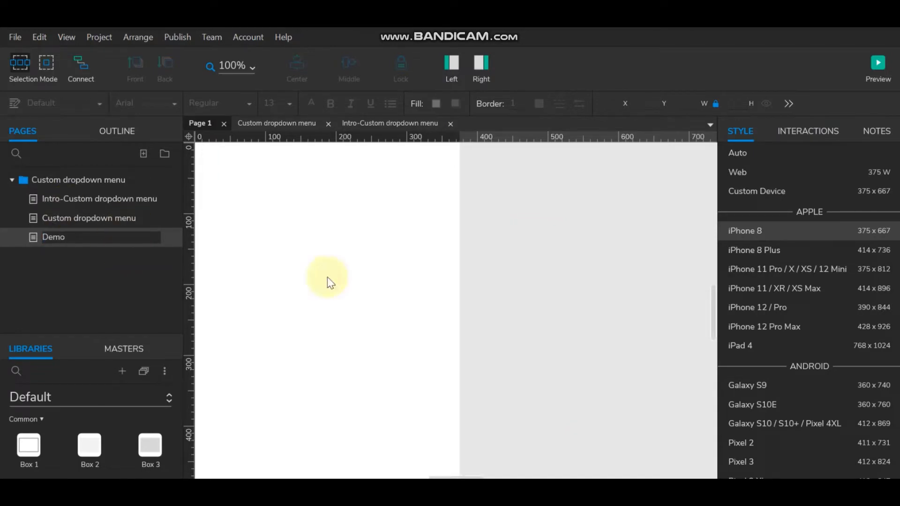
left_click(328, 277)
- Place a Box 1 widget near the top of the Demo page, at about x 37, y 47
left_click_drag(454, 475, 451, 475)
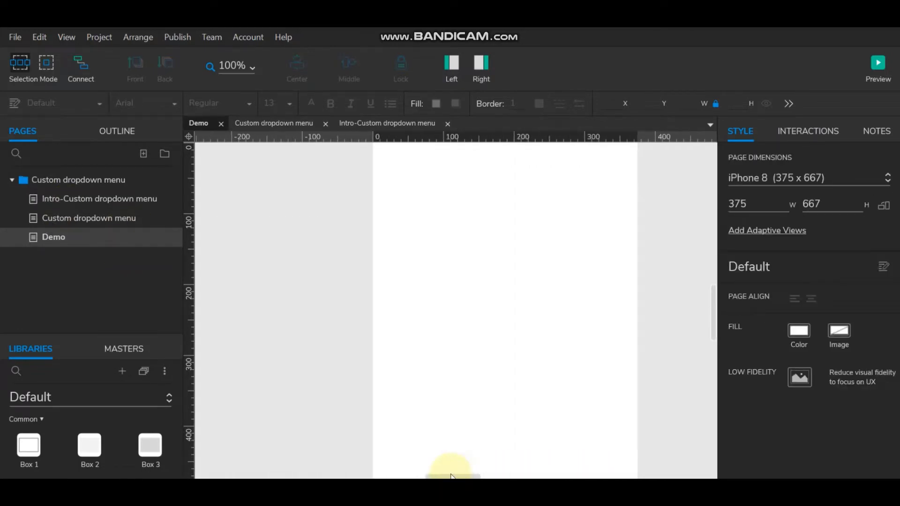
scroll(493, 416, "up", 1)
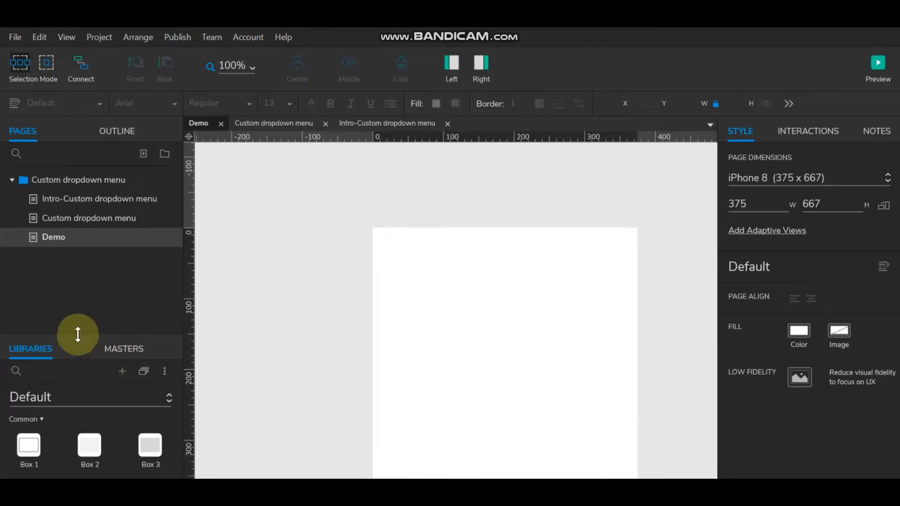
left_click_drag(74, 336, 85, 261)
left_click(28, 370)
left_click_drag(77, 362, 401, 262)
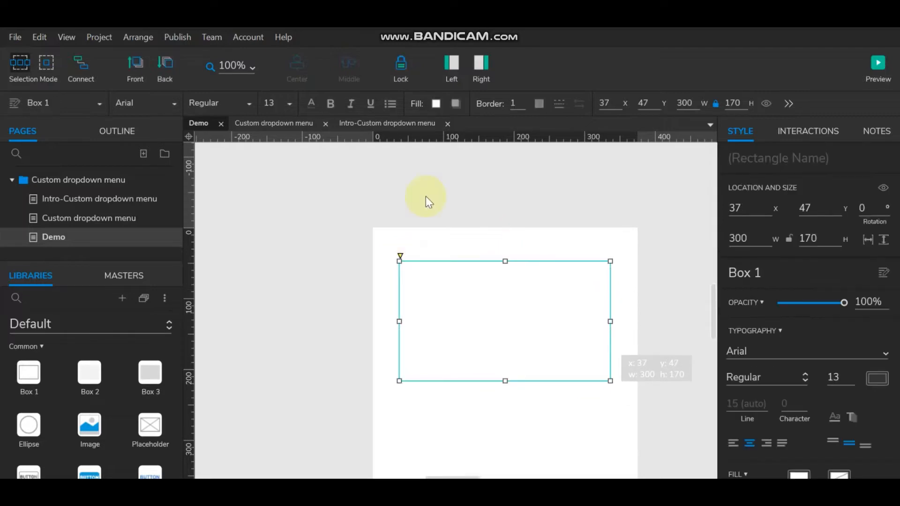
left_click(432, 189)
- Shrink the box to a thin header row and set its height to 40 with proportions locked
left_click(519, 330)
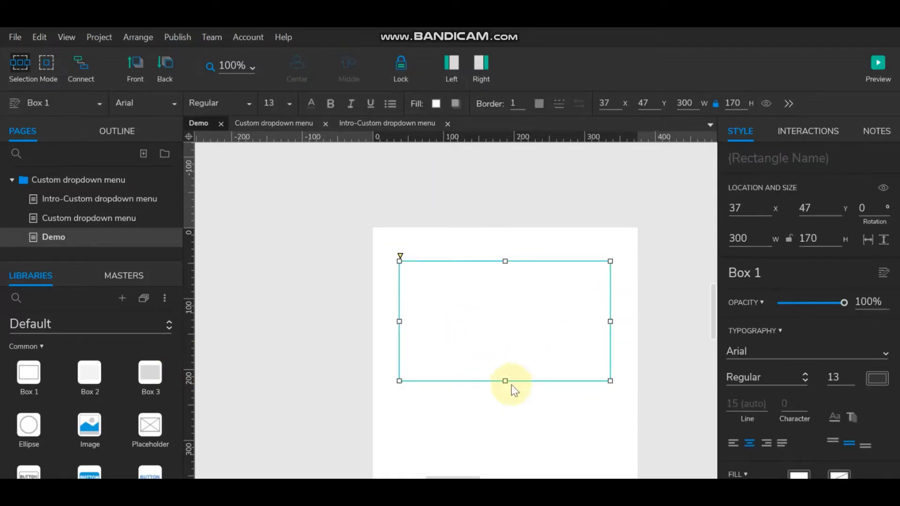
left_click_drag(505, 381, 500, 290)
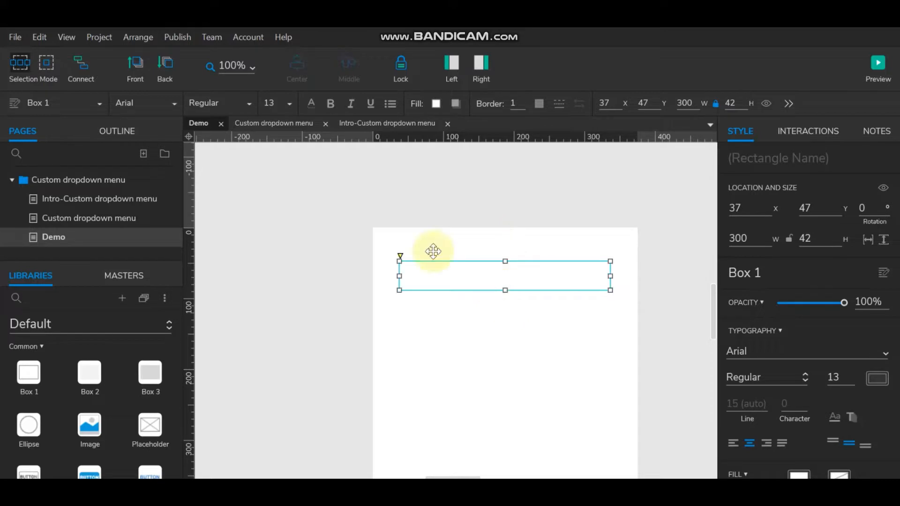
left_click(737, 103)
type("40")
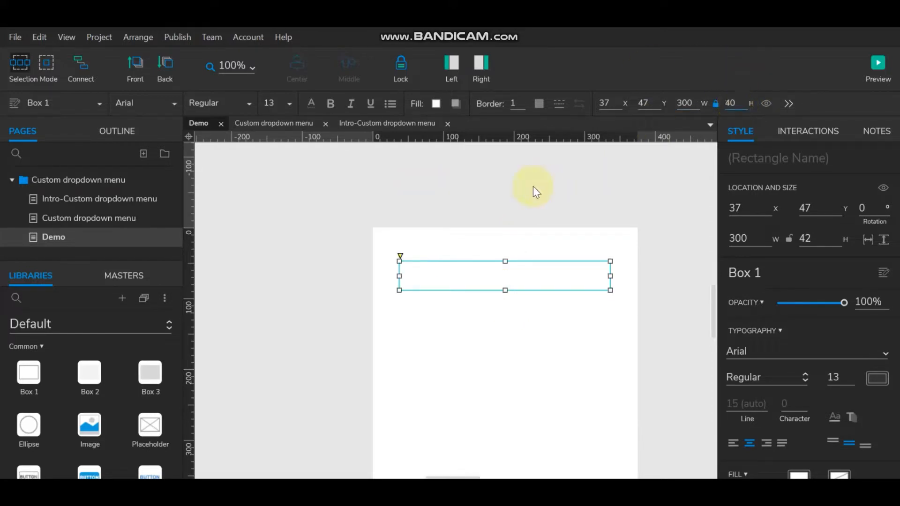
key("Return")
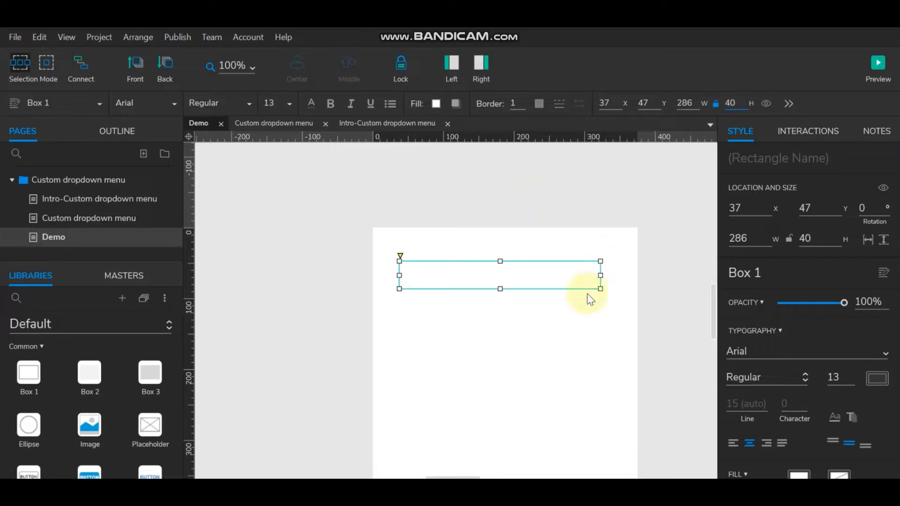
left_click(648, 300)
- Duplicate the header box directly beneath itself and stretch the copy to a height of about 198 as the list background
left_click(559, 281)
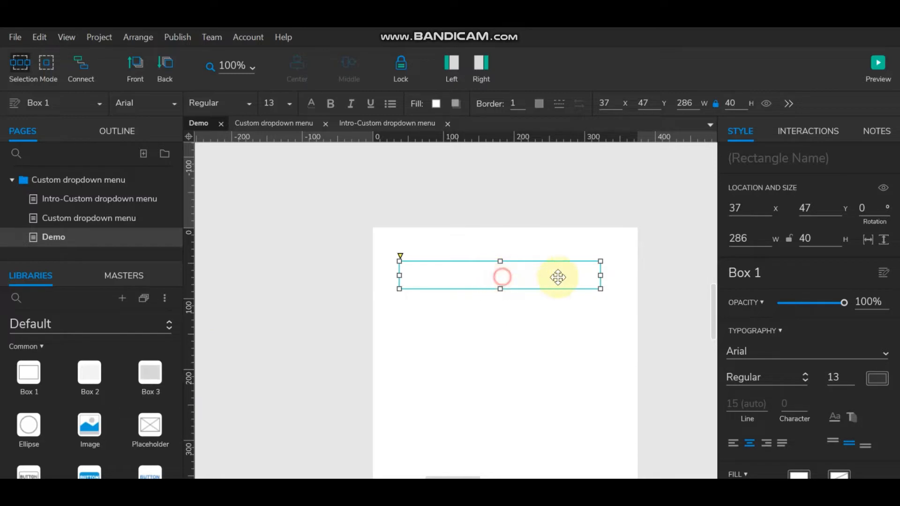
left_click_drag(527, 276, 506, 428)
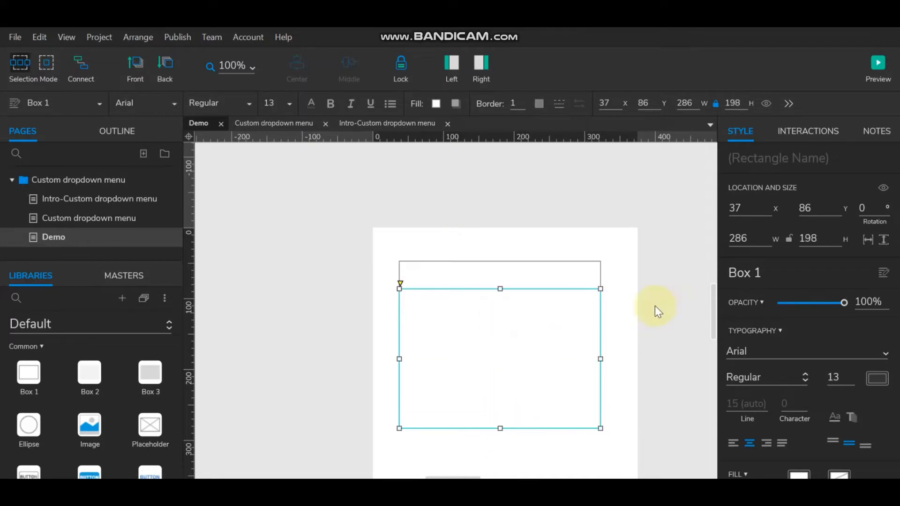
left_click(654, 307)
- Copy the header box onto the top of the list background at y 86 and label the copy DropdownList 1
left_click_drag(458, 278, 464, 309)
left_click(598, 232)
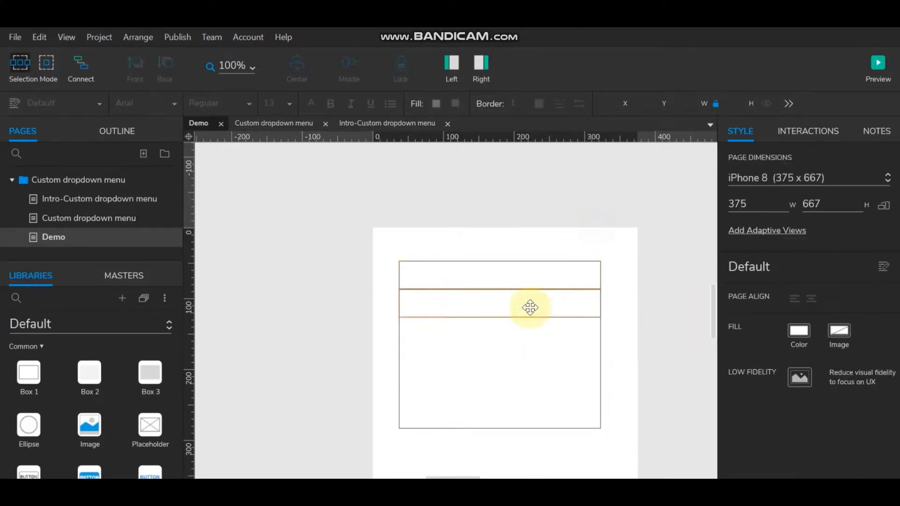
left_click(528, 305)
left_click(642, 309)
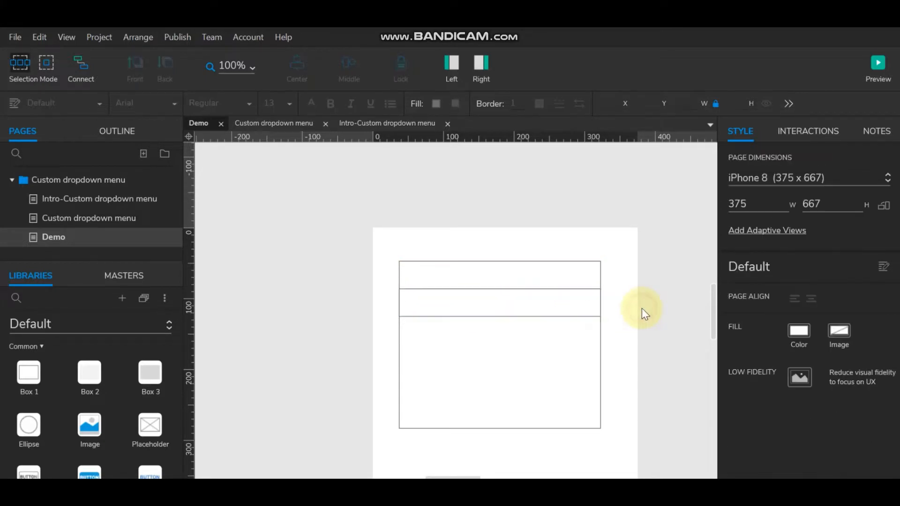
double_click(496, 305)
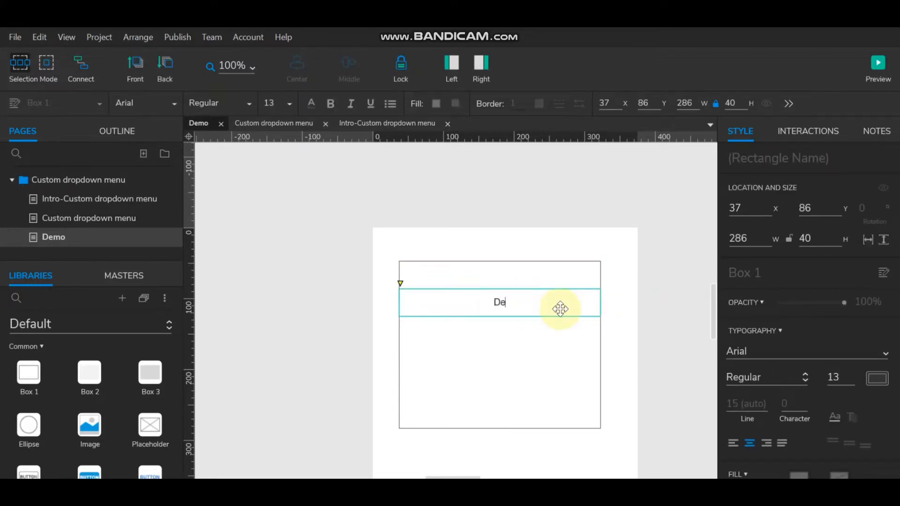
type("DropdownList 1")
left_click(656, 299)
- Copy the DropdownList 1 row directly below itself and label the copy DropdownList 2
left_click(475, 311)
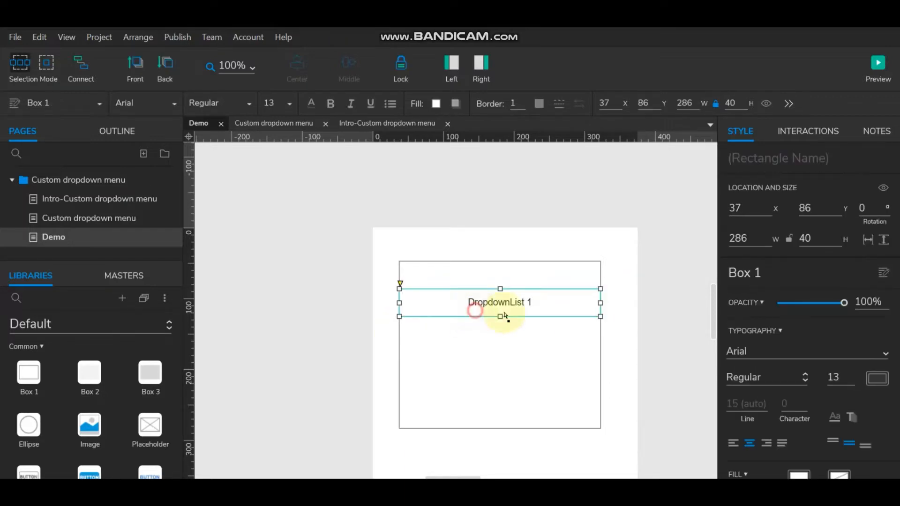
left_click_drag(488, 317, 516, 336)
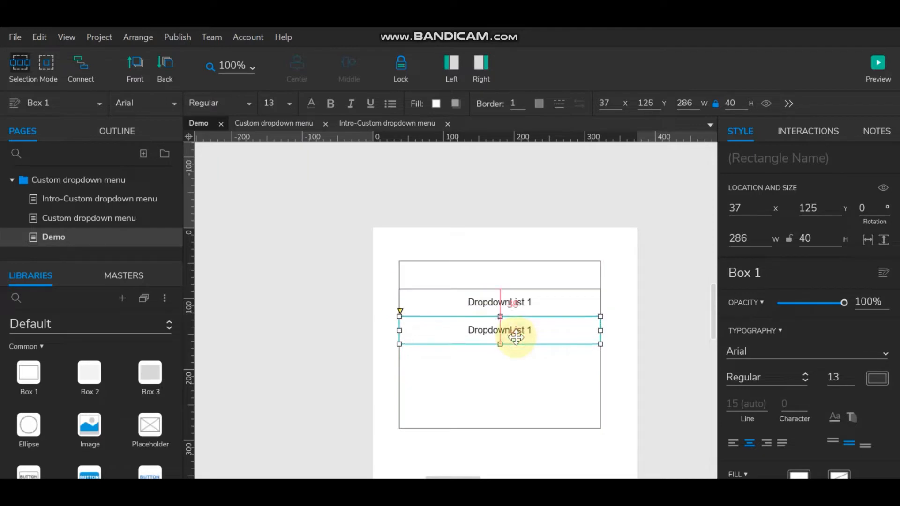
double_click(544, 332)
key("BackSpace")
type("2")
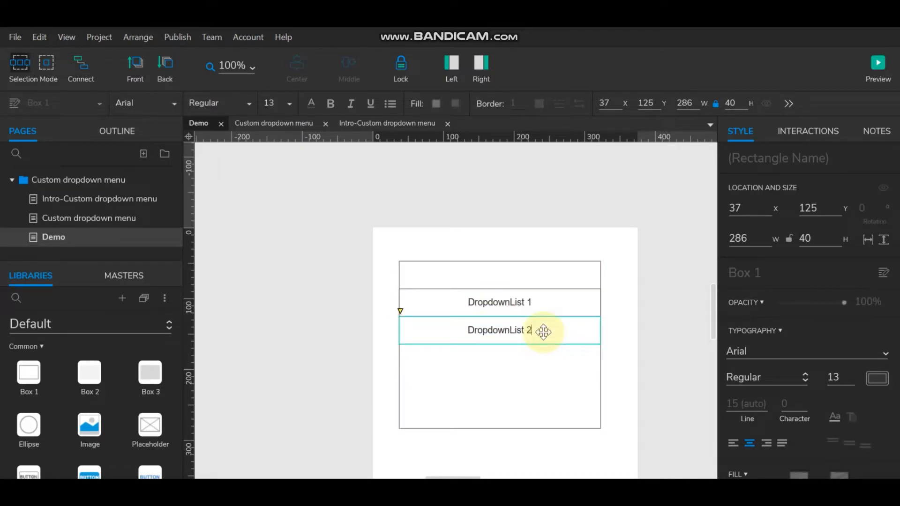
left_click(631, 321)
- Duplicate the DropdownList 1 and DropdownList 2 rows together, placing the copies directly below the originals
left_click(478, 306)
left_click(469, 331, "shift")
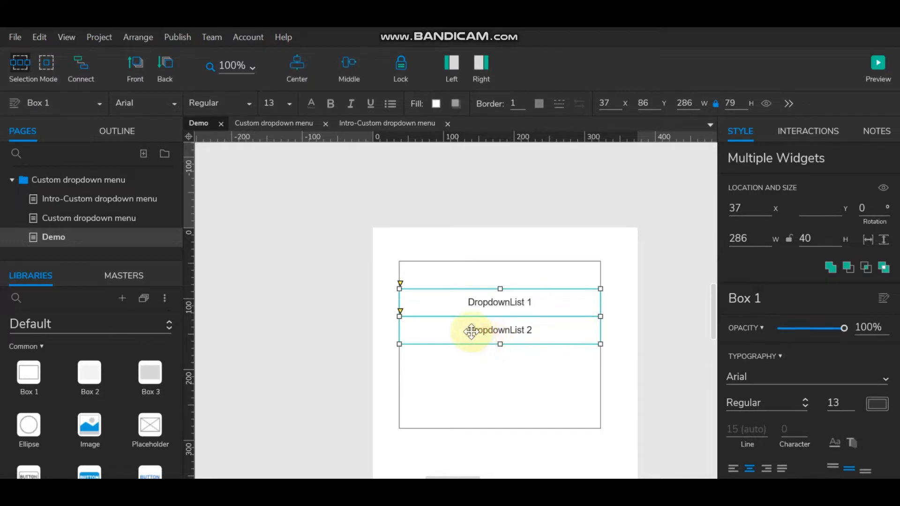
left_click_drag(459, 310, 465, 371)
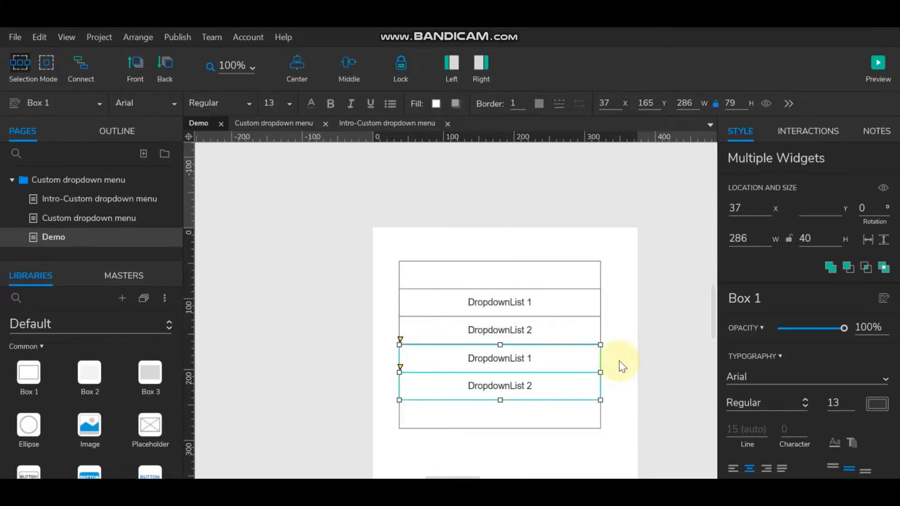
left_click(652, 352)
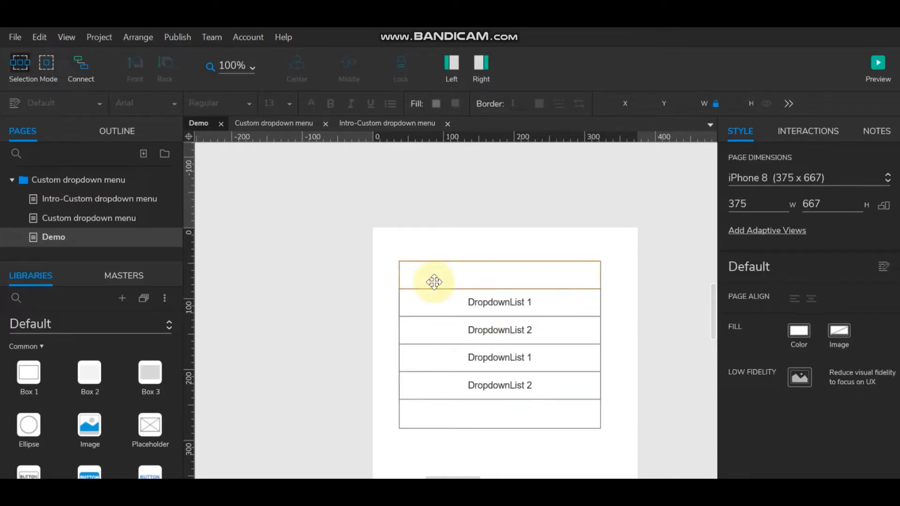
- Relabel the two copied rows as DropdownList 3 and DropdownList 4
double_click(526, 358)
left_click(551, 359)
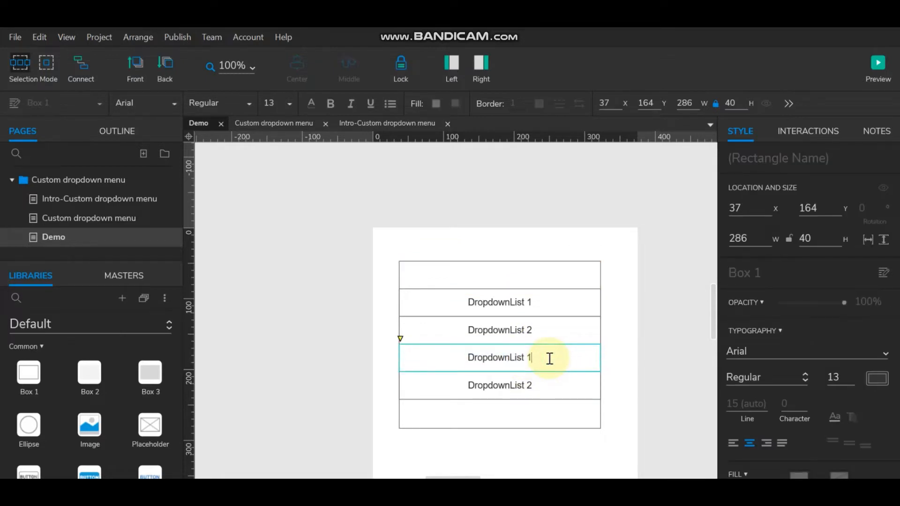
key("BackSpace")
type("3")
double_click(537, 383)
left_click(539, 386)
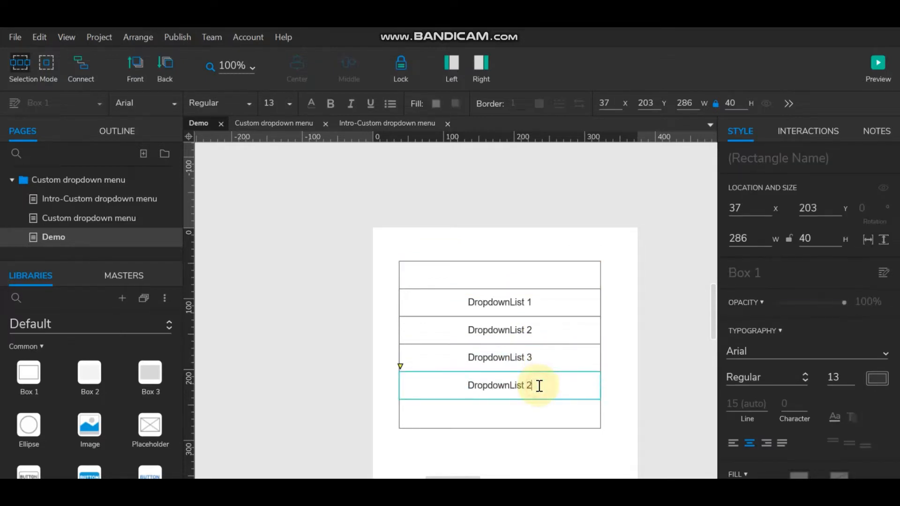
left_click(655, 291)
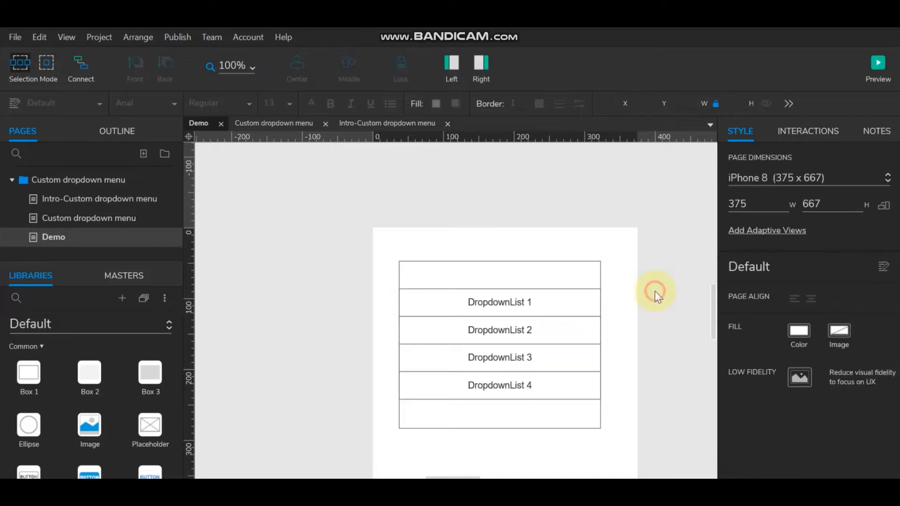
- Copy the DropdownList 4 row directly below itself at y 242 and label the copy DropdownList 5
left_click_drag(502, 392, 502, 412)
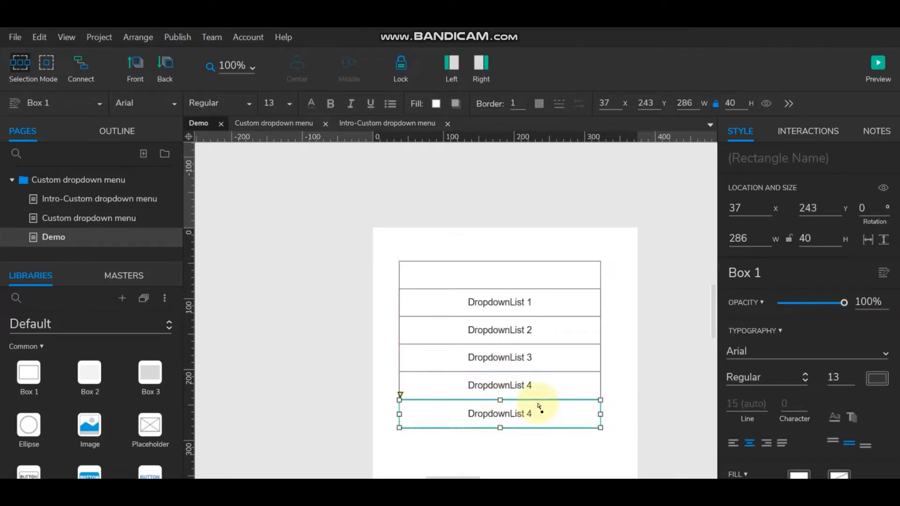
left_click(636, 384)
left_click(496, 404)
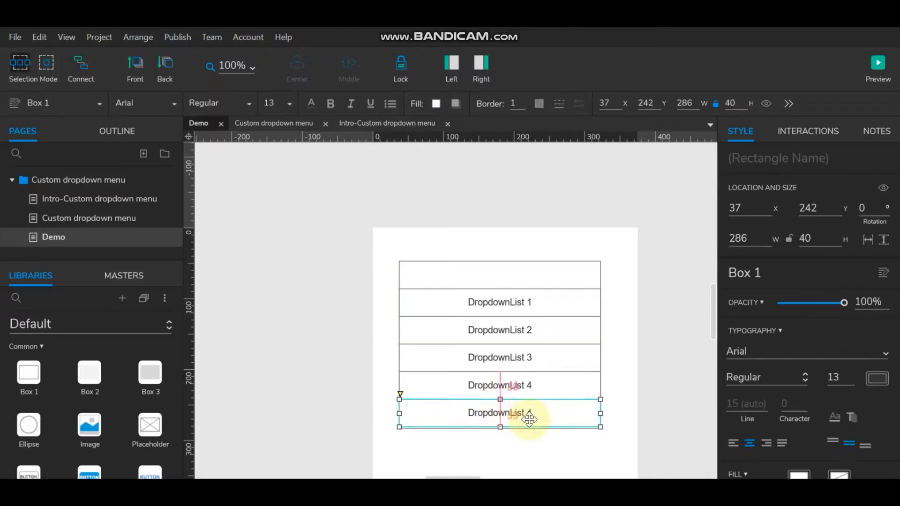
double_click(542, 410)
left_click(535, 412)
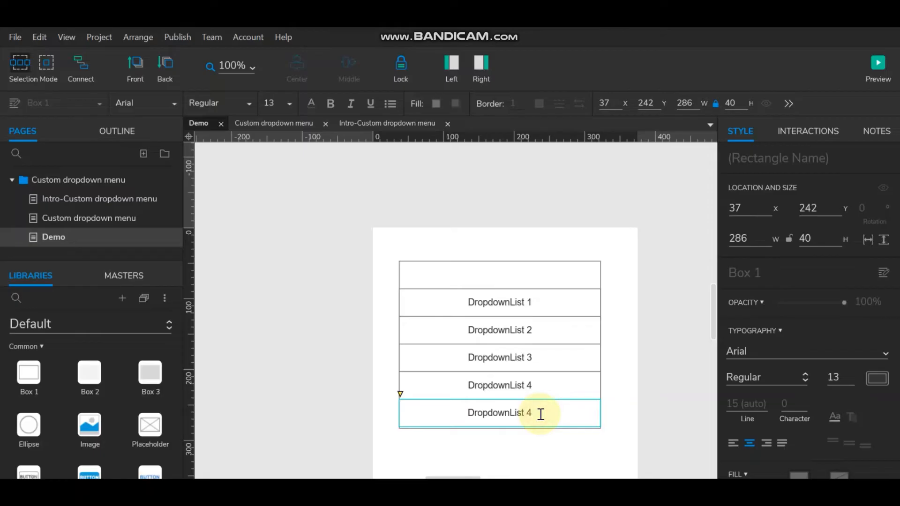
key("BackSpace")
type("5")
left_click(676, 401)
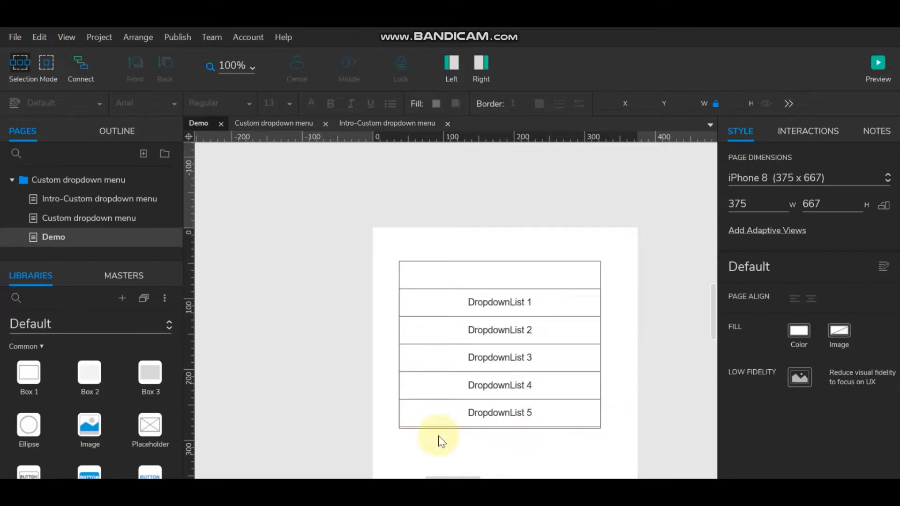
- Extend the list background box downward past the last row to a height of about 233
left_click(401, 428)
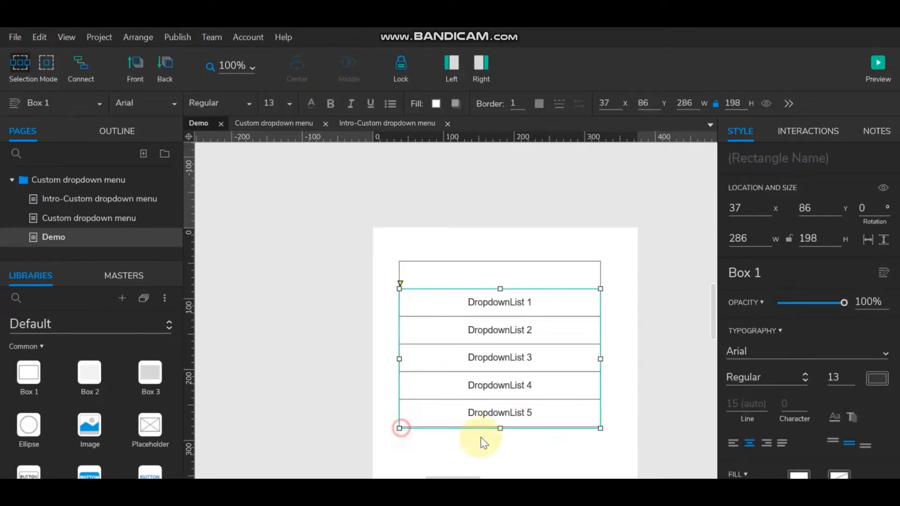
left_click_drag(498, 428, 502, 452)
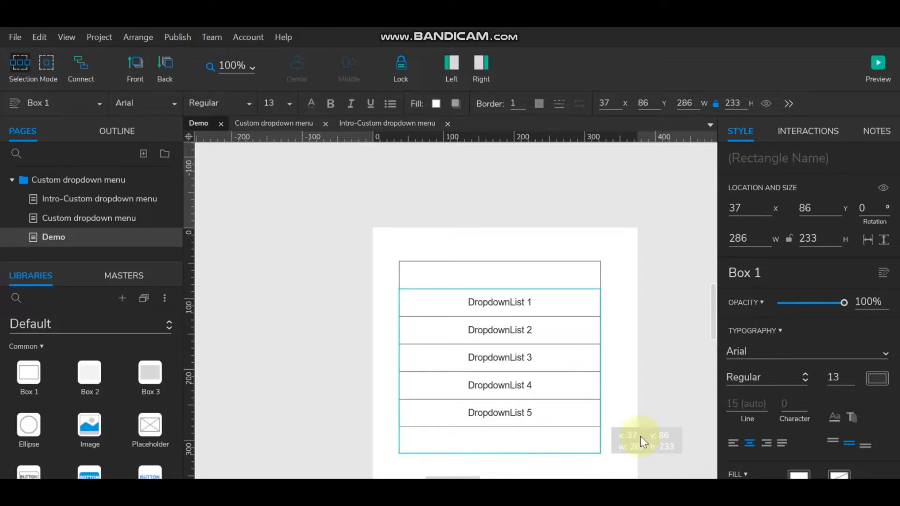
left_click(661, 354)
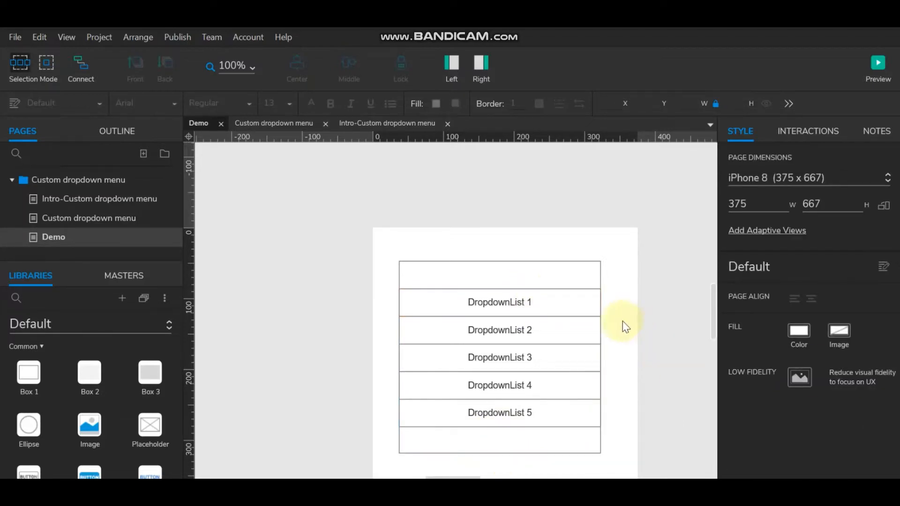
- Label the empty header box "Select from the list"
left_click(483, 276)
left_click(482, 276)
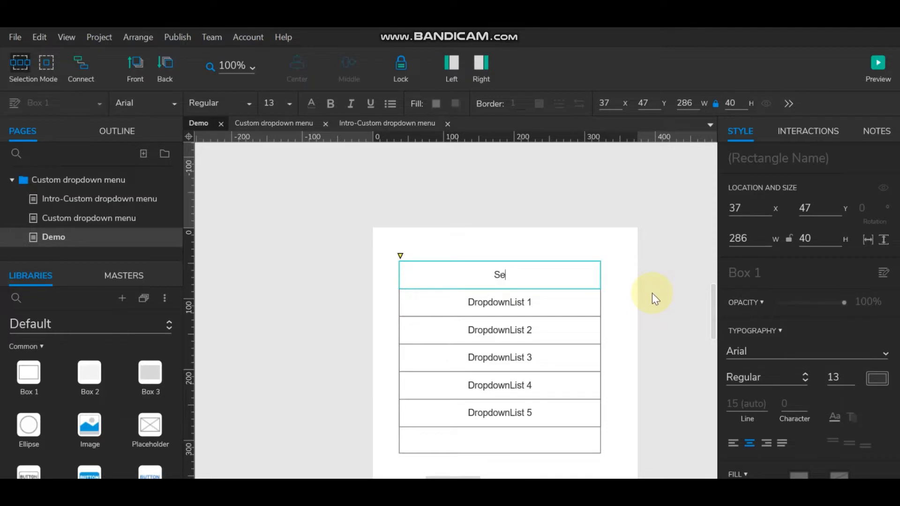
type("Select from the list")
left_click(651, 293)
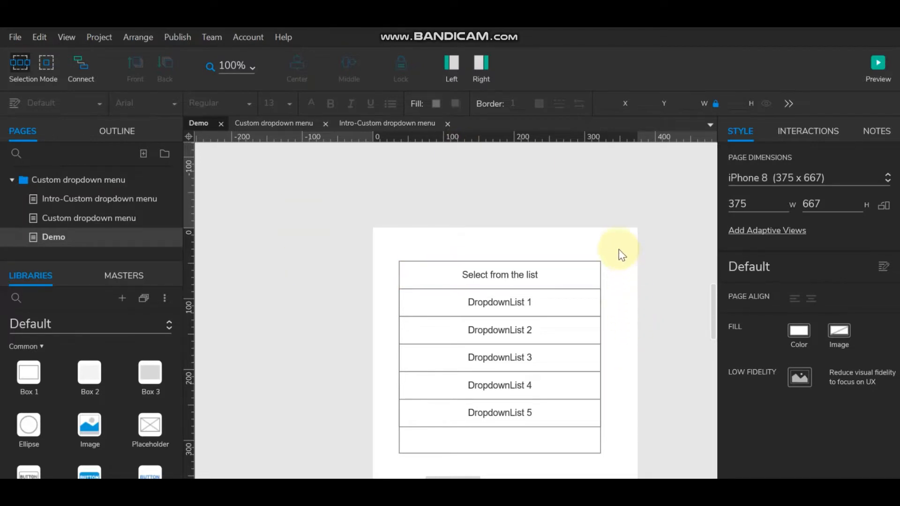
- Round the corners of the header box and the list background box with a radius of 5
left_click(410, 274)
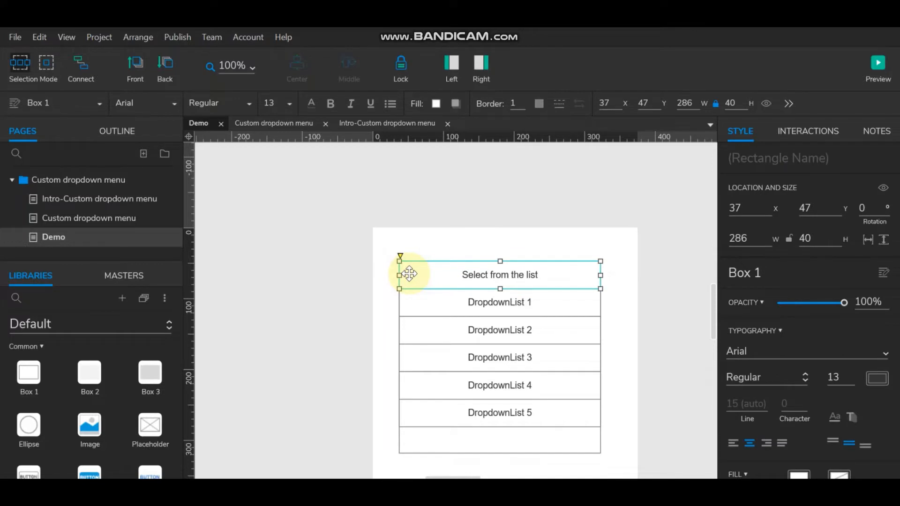
left_click(422, 438, "shift")
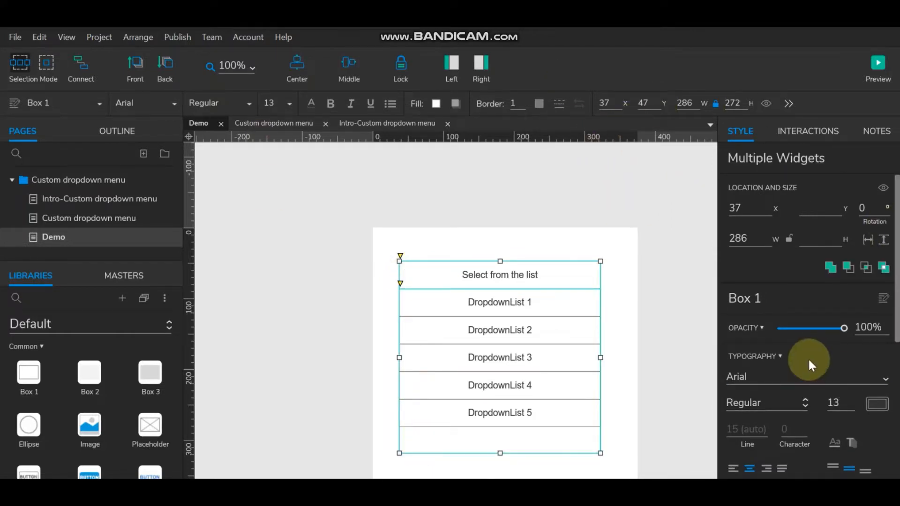
scroll(830, 365, "down", 5)
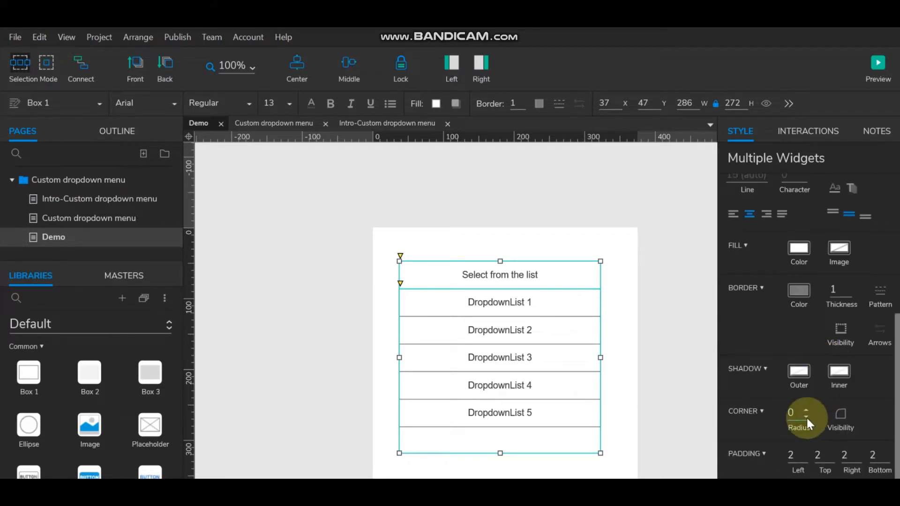
type("5")
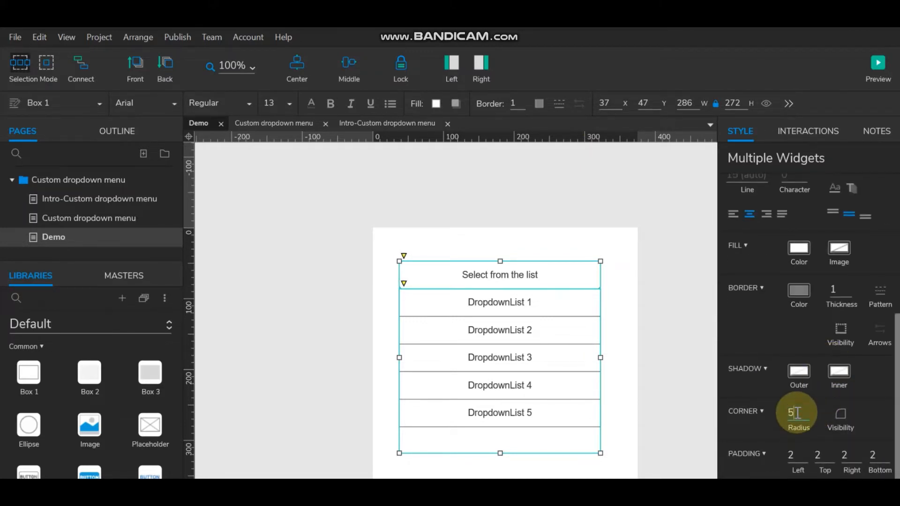
left_click(677, 303)
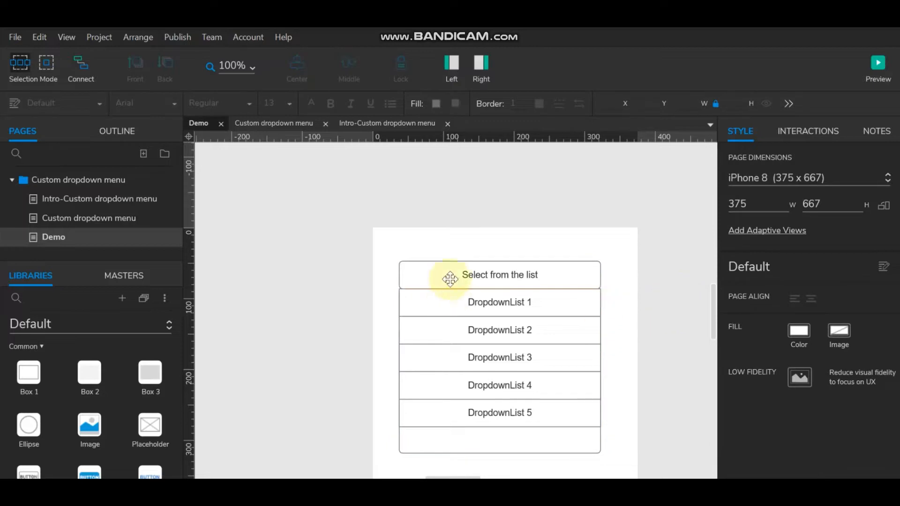
- Square off the two bottom corners of the "Select from the list" header box, keeping only its top corners rounded
left_click(592, 280)
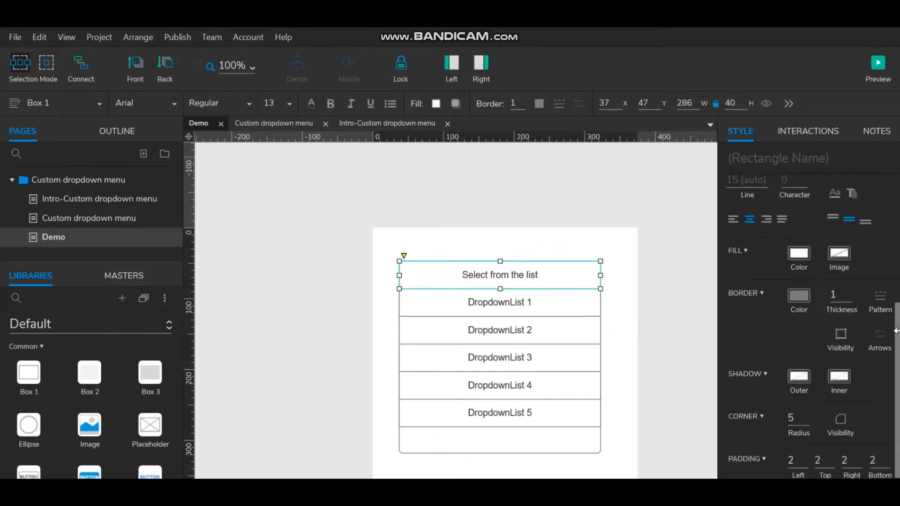
left_click(849, 425)
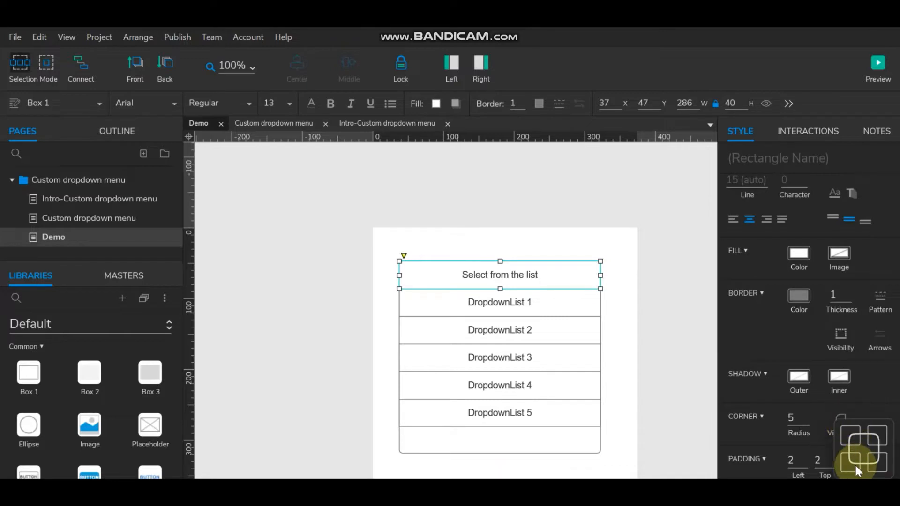
left_click(885, 470)
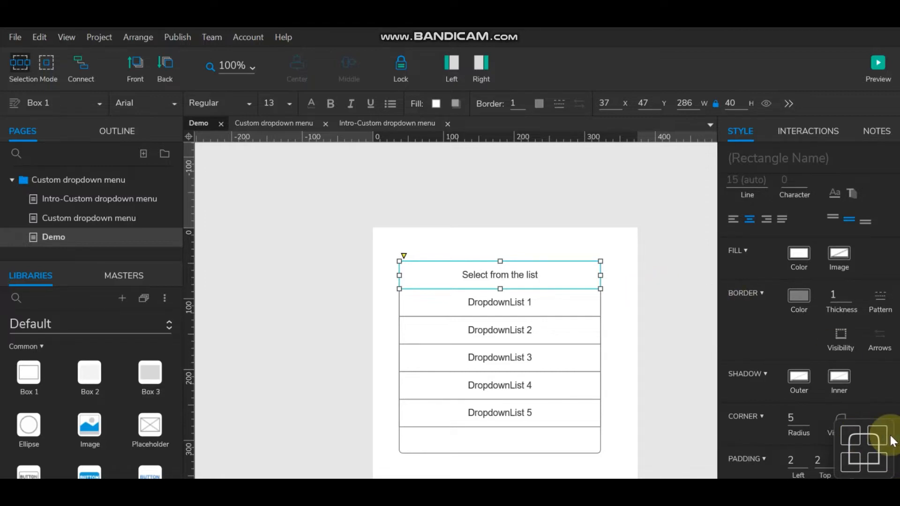
left_click(648, 292)
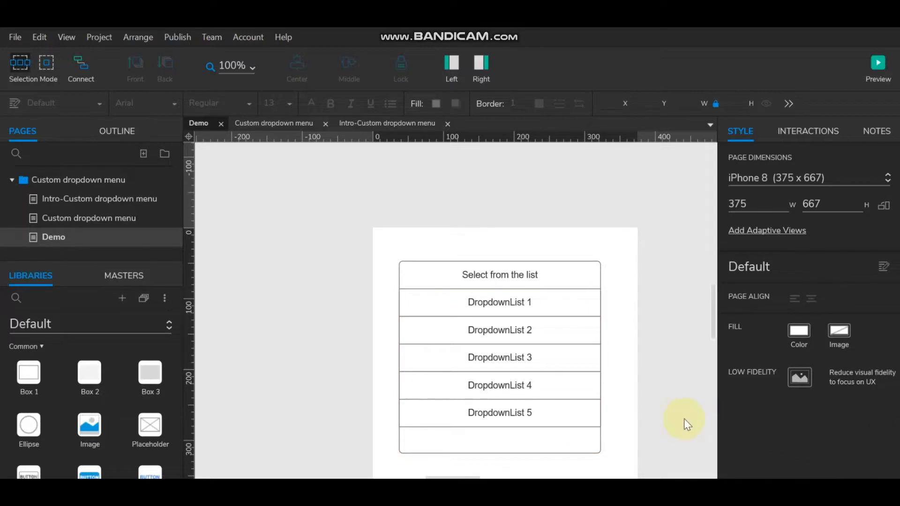
- Try shortening the list background box to a height of 196, level with the bottom of the DropdownList 5 row
left_click(552, 412)
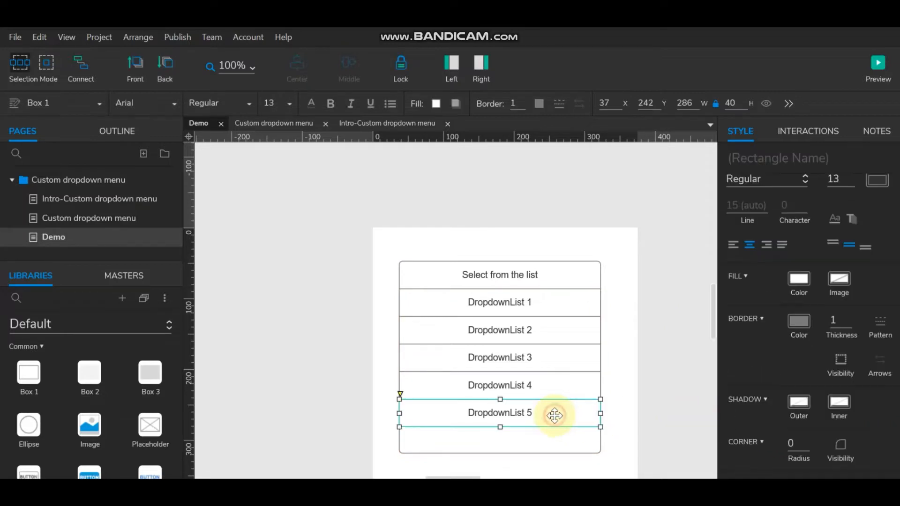
left_click(537, 443)
left_click_drag(500, 453, 499, 427)
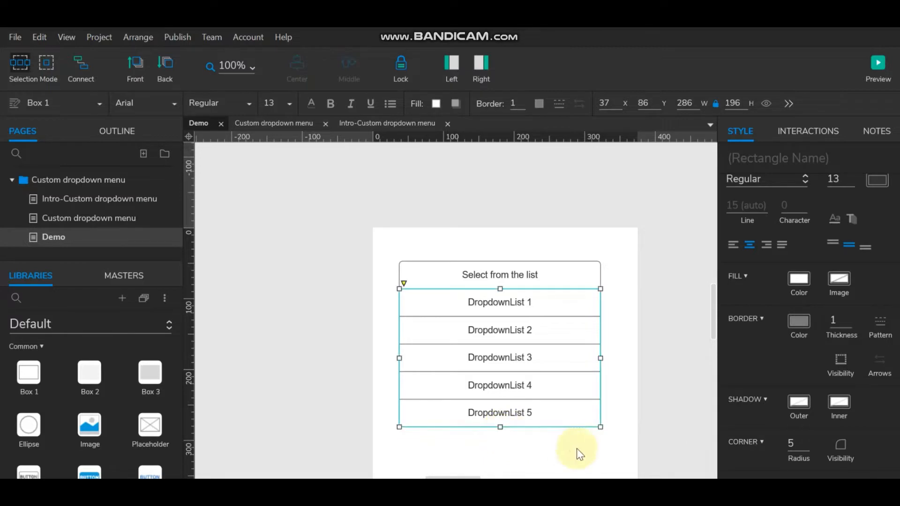
left_click(576, 448)
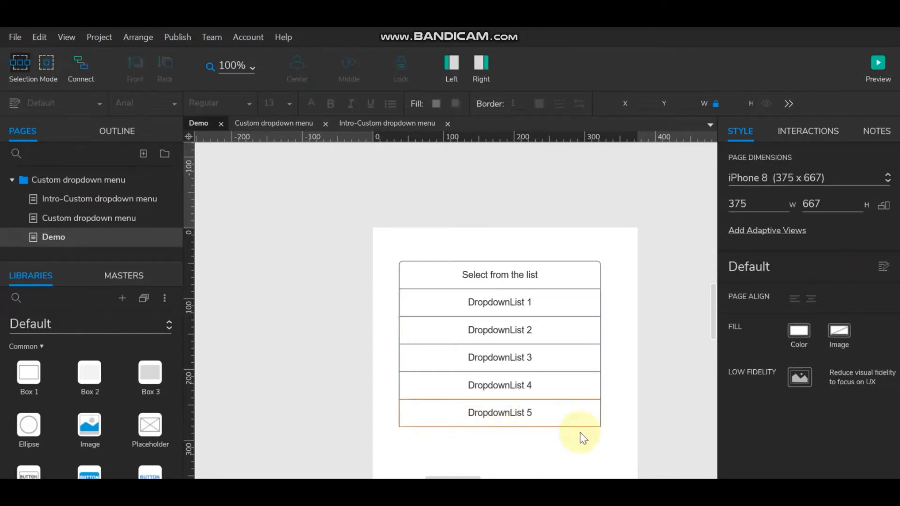
left_click(563, 419)
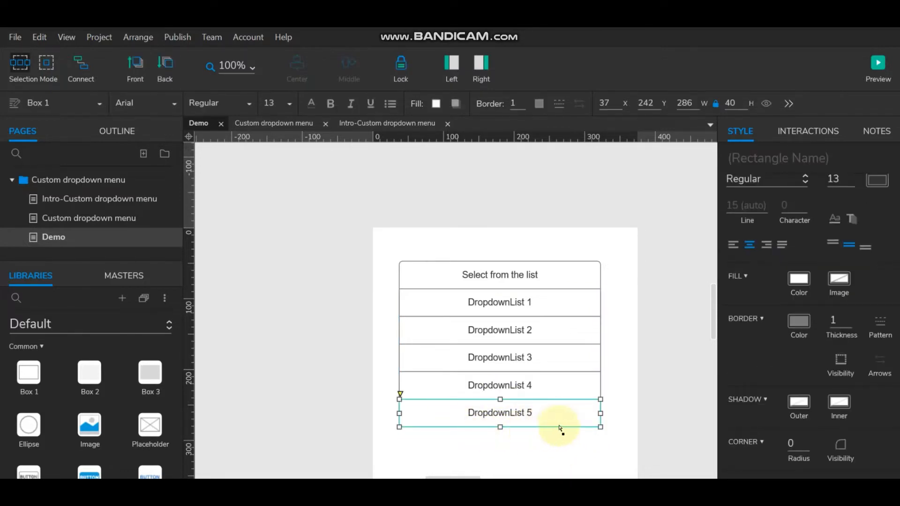
left_click(592, 440)
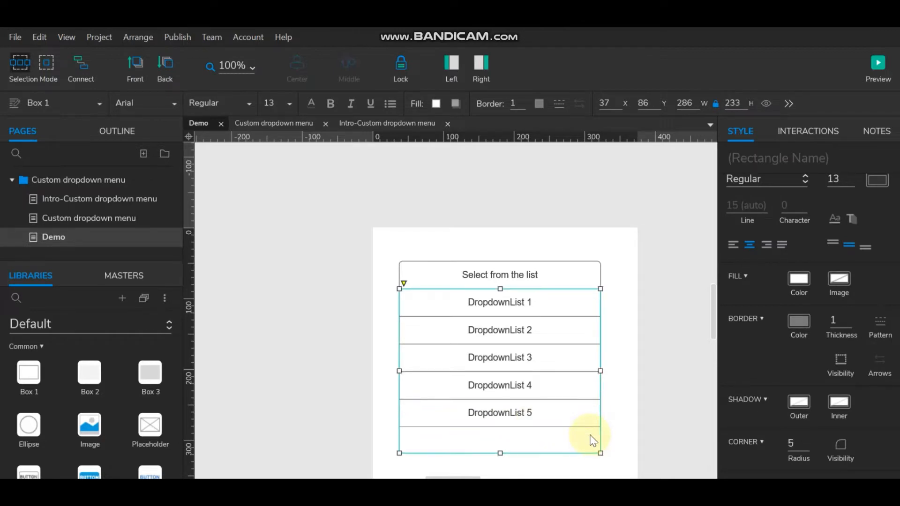
- Give the DropdownList 5 row a corner radius of 5 and square off its two top corners
left_click(542, 416)
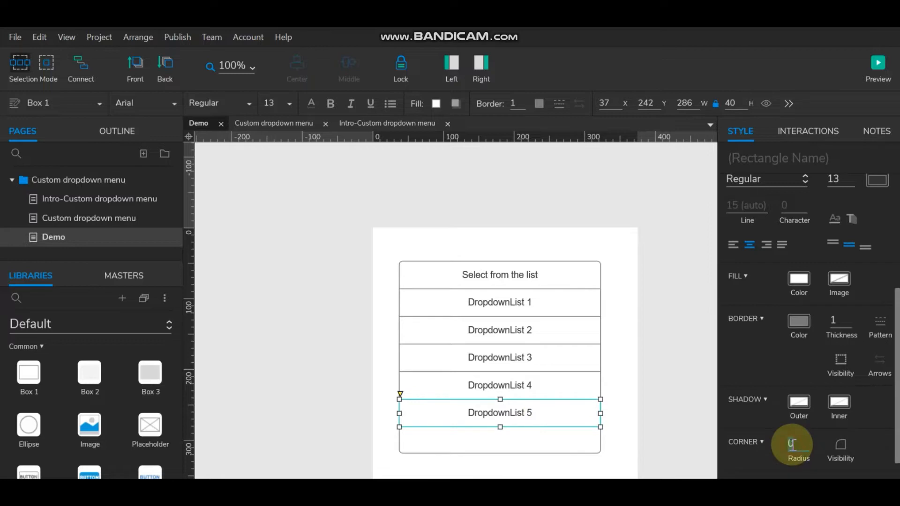
type("5")
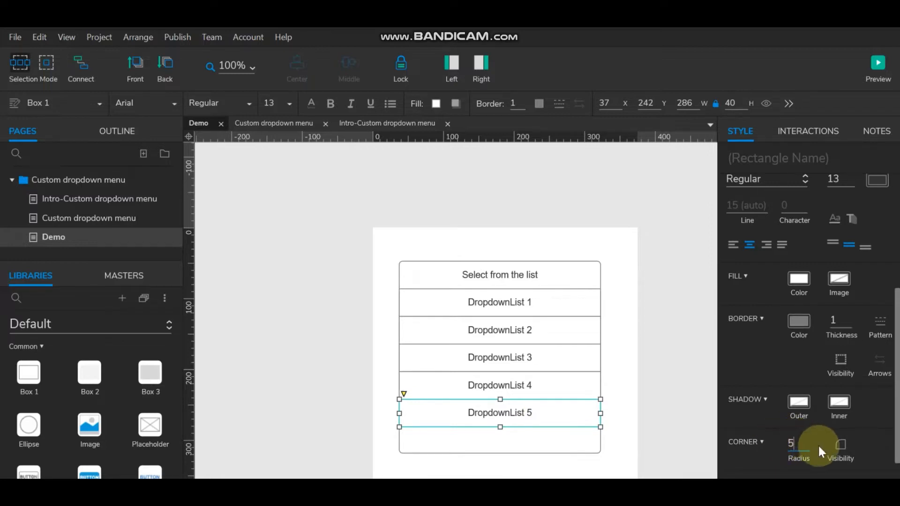
left_click(628, 418)
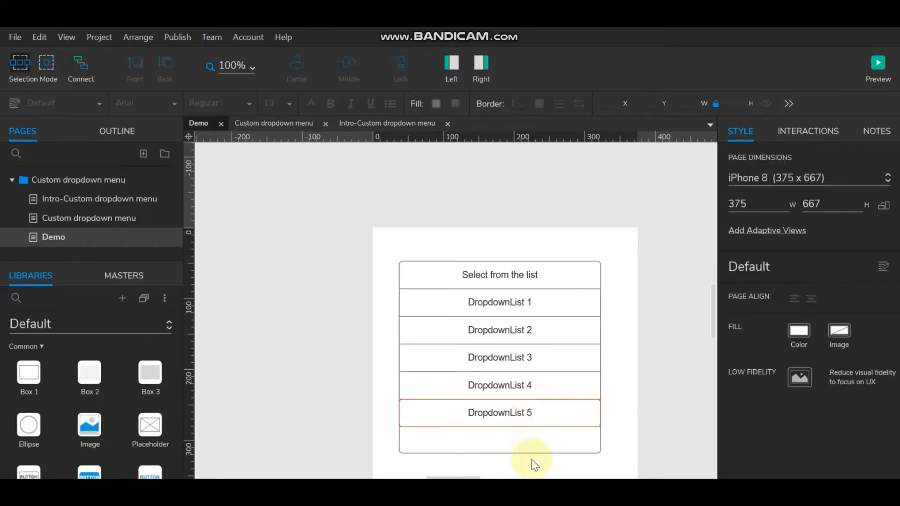
left_click(528, 428)
left_click(839, 444)
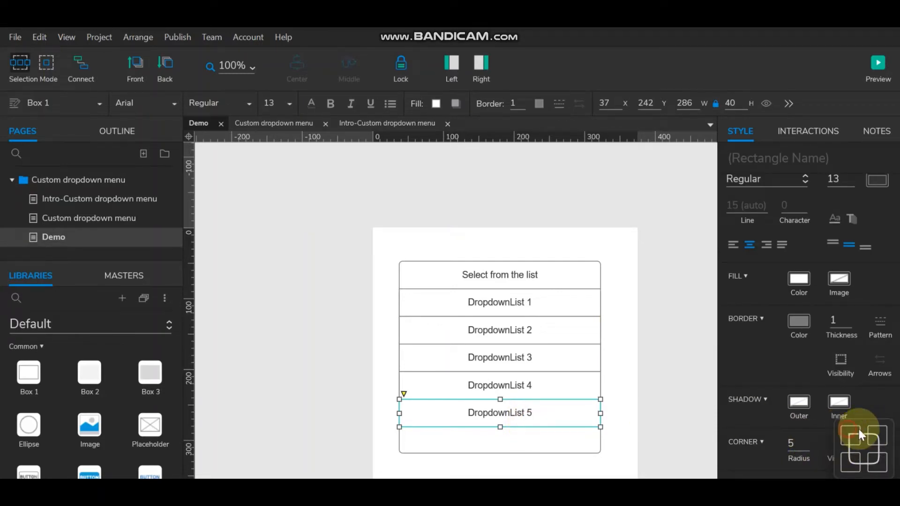
left_click(640, 402)
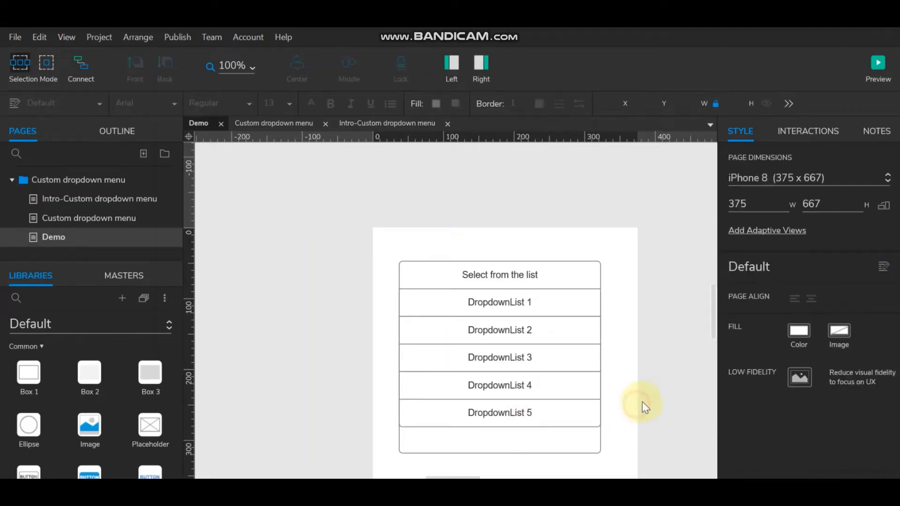
- Shorten the list background box so its lower edge meets the bottom of the DropdownList 5 row, at a height of 196
left_click(524, 440)
left_click_drag(501, 453, 501, 427)
left_click(619, 466)
left_click(500, 438)
left_click(687, 398)
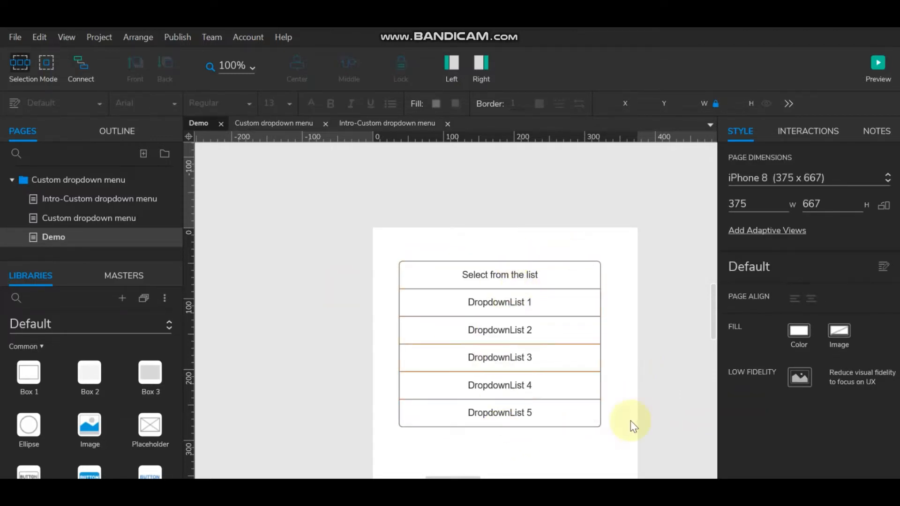
- Left-align the text of the header and all list rows and set their left padding to 10
left_click_drag(394, 251, 617, 445)
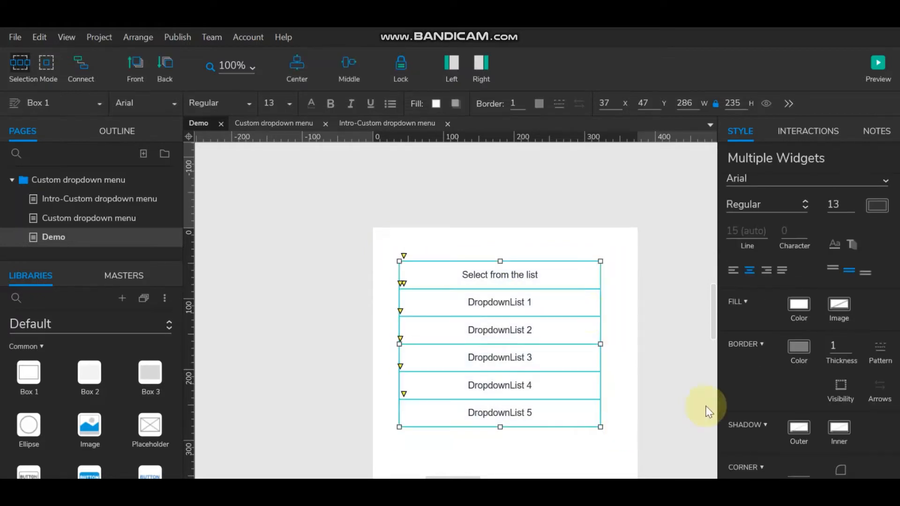
left_click(732, 271)
scroll(754, 401, "down", 2)
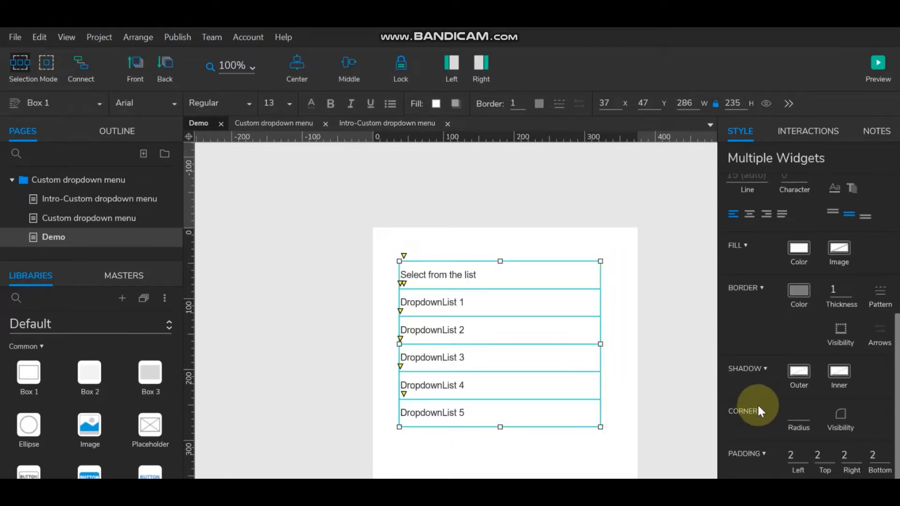
double_click(796, 457)
type("10")
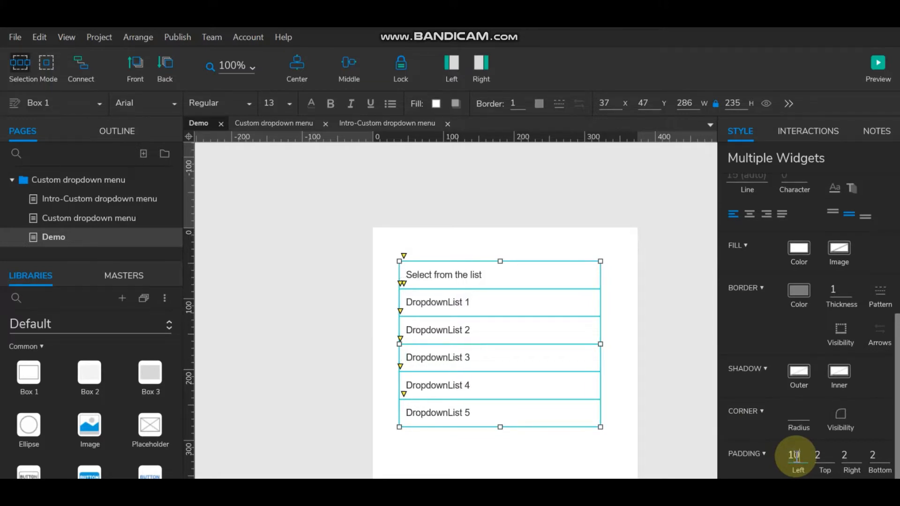
left_click(624, 322)
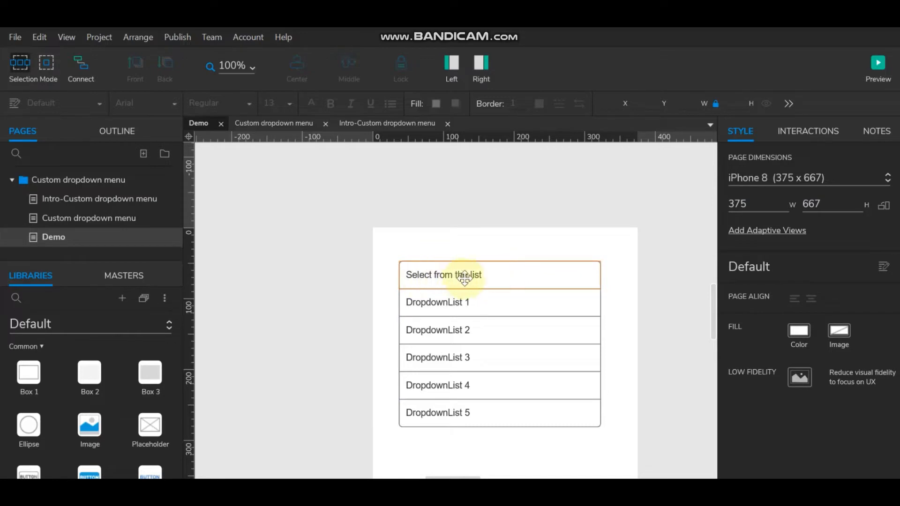
- Set the font size of the "Select from the list" header to 16
left_click(492, 275)
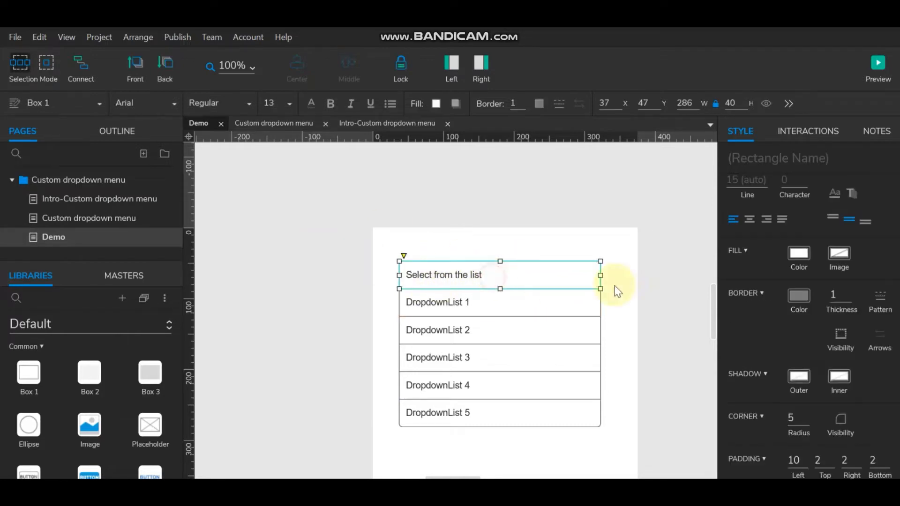
left_click(287, 103)
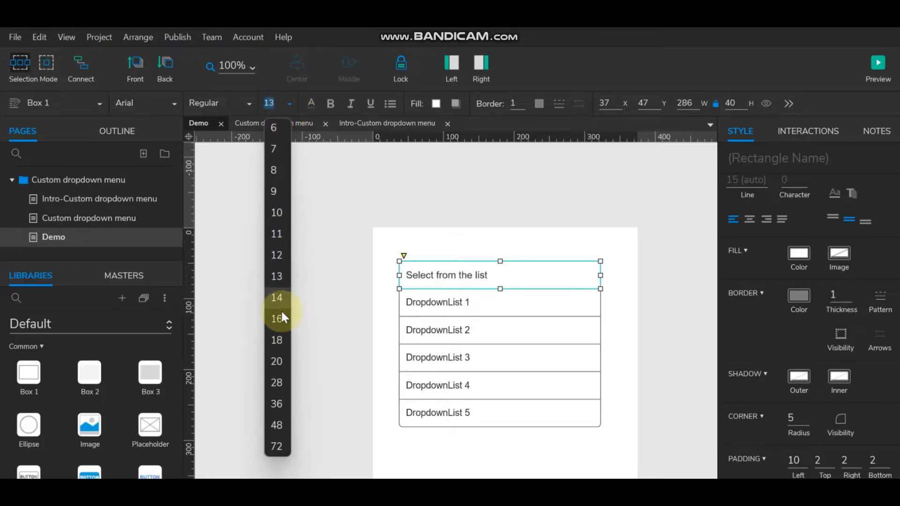
left_click(279, 327)
left_click(331, 266)
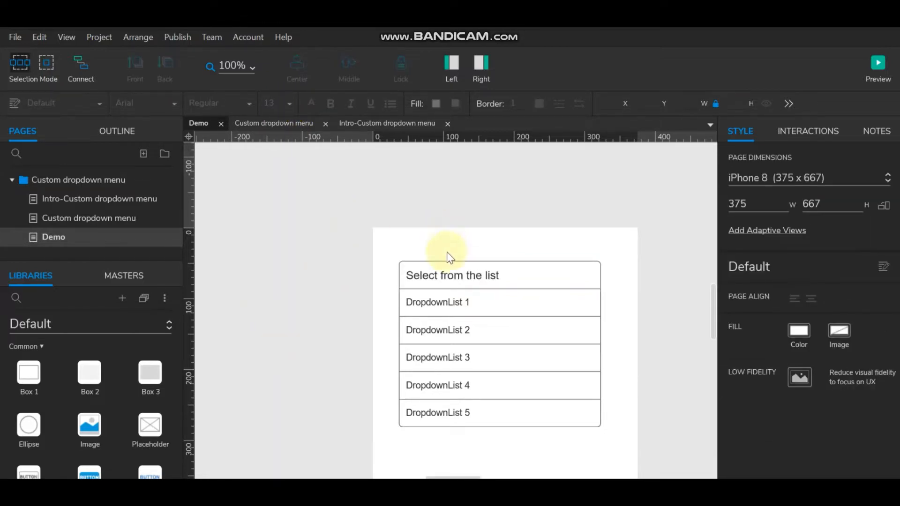
- Change the font of the header and all list rows to Lato
left_click_drag(390, 251, 625, 445)
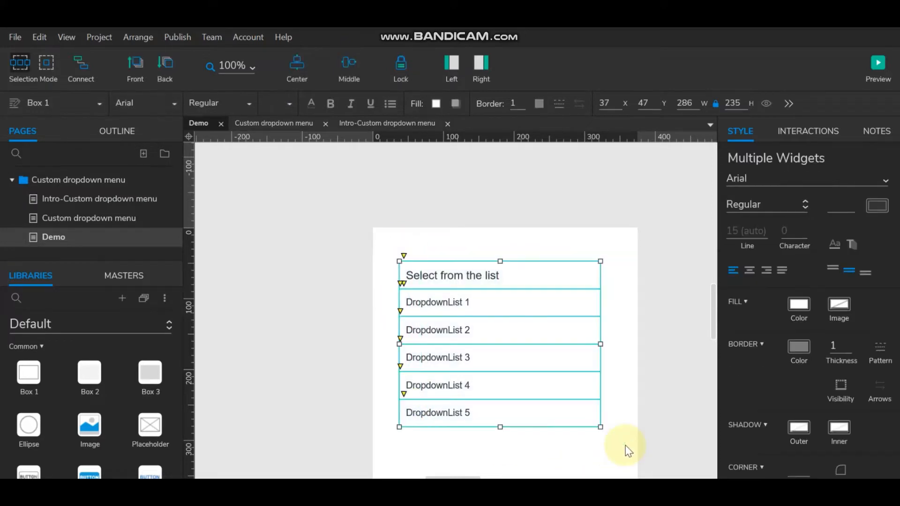
left_click(175, 104)
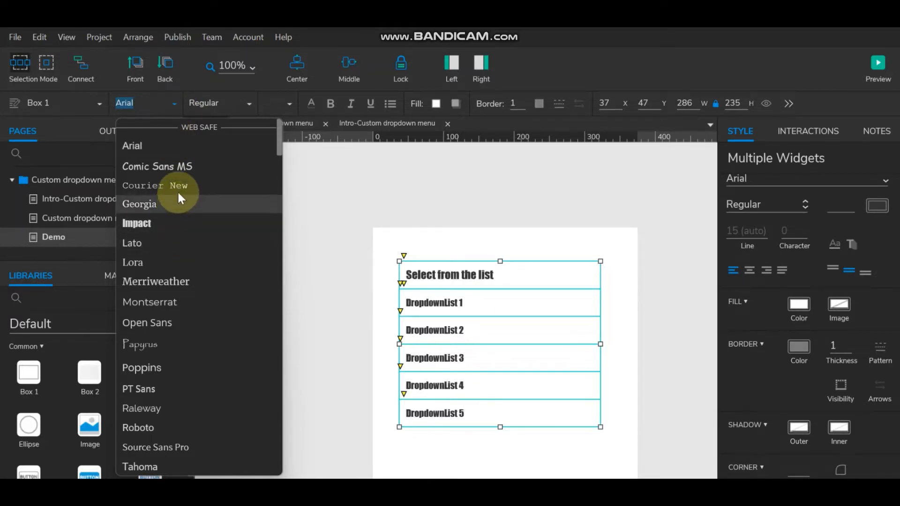
left_click(179, 243)
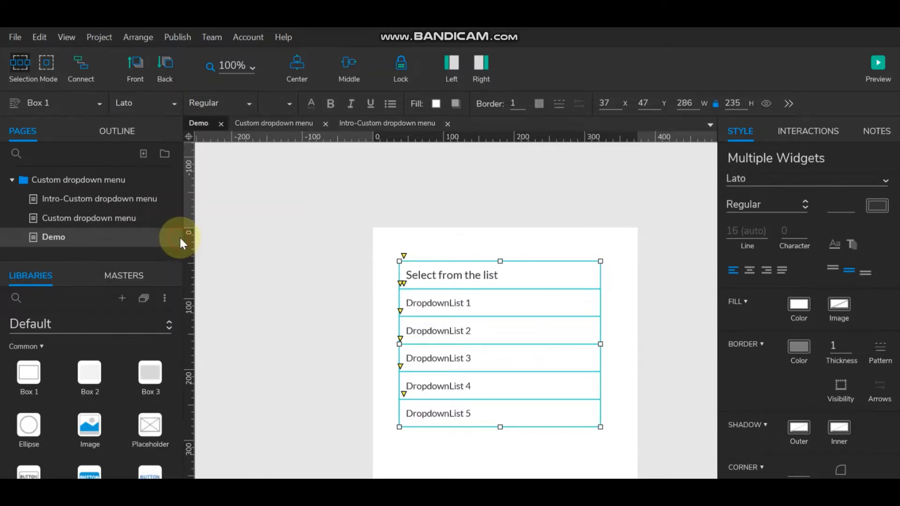
left_click(424, 220)
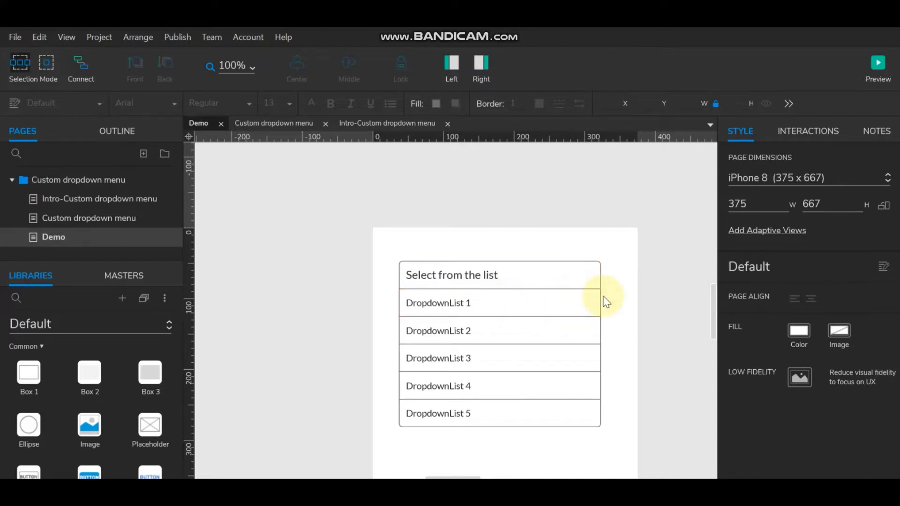
- Assign the five DropdownList rows to a new selection group named DropdownList
left_click(474, 302)
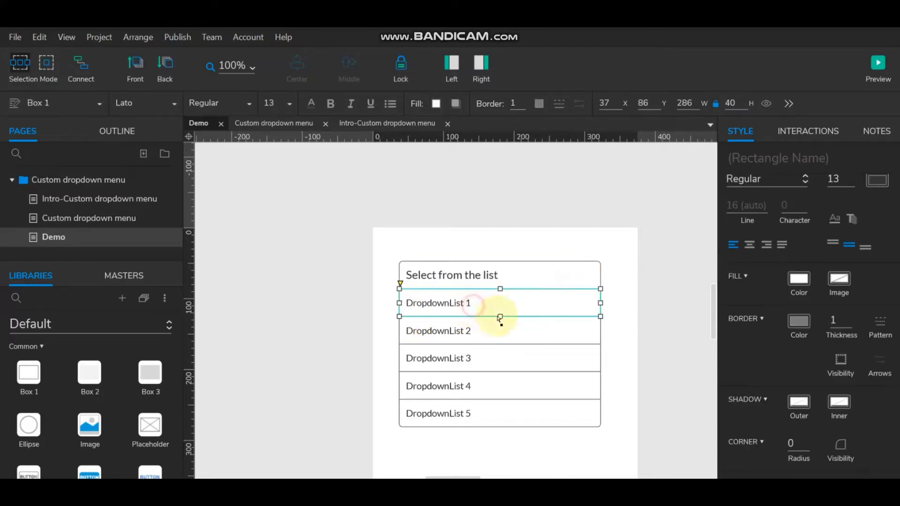
left_click(467, 332, "ctrl")
left_click(464, 358, "ctrl")
left_click(465, 387, "ctrl")
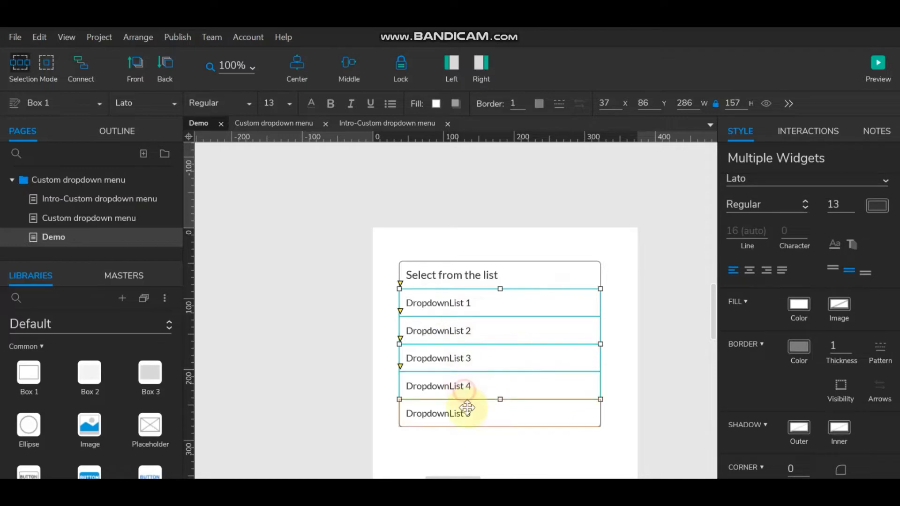
left_click(467, 408, "ctrl")
right_click(492, 305)
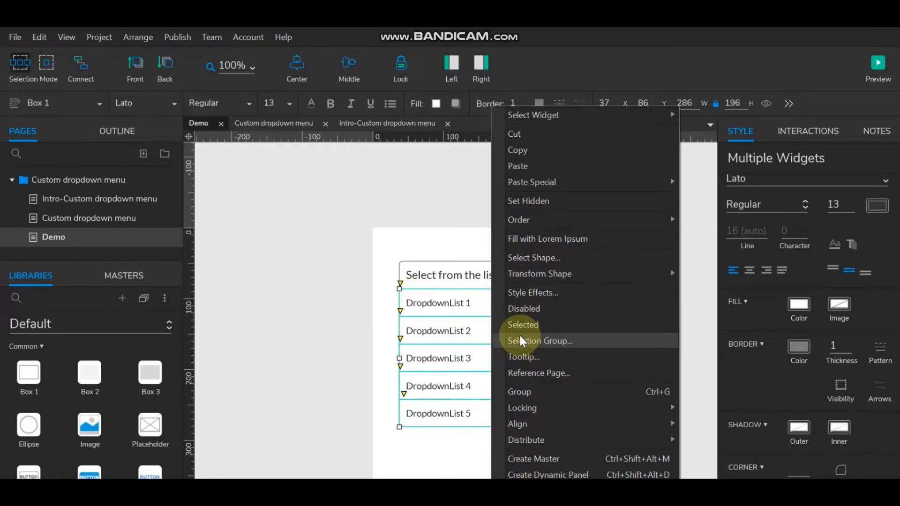
left_click(549, 340)
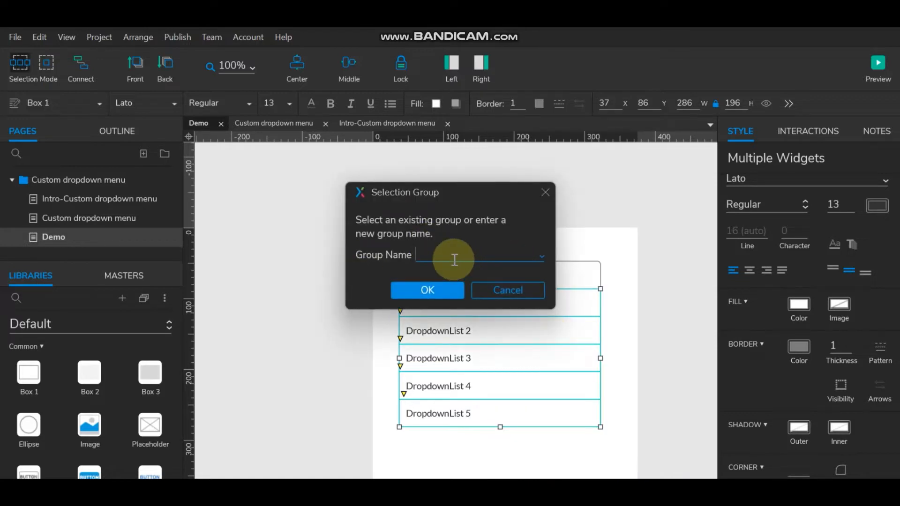
type("DropdownList")
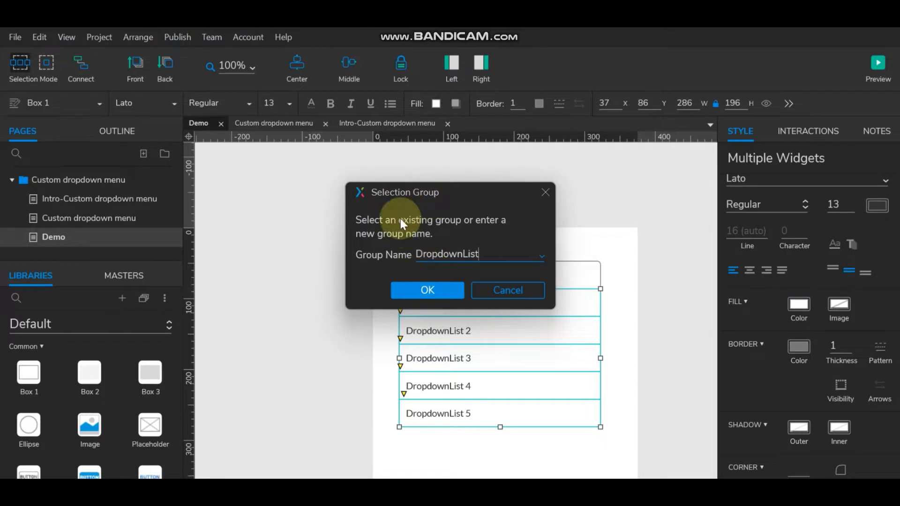
left_click(447, 291)
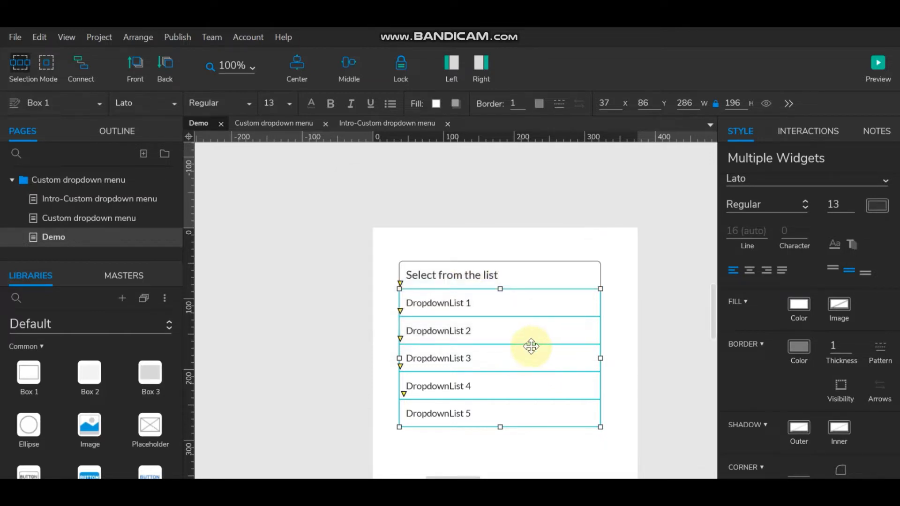
- Give the five list rows a Selected style effect with the blue fill color #02A7F0
right_click(501, 311)
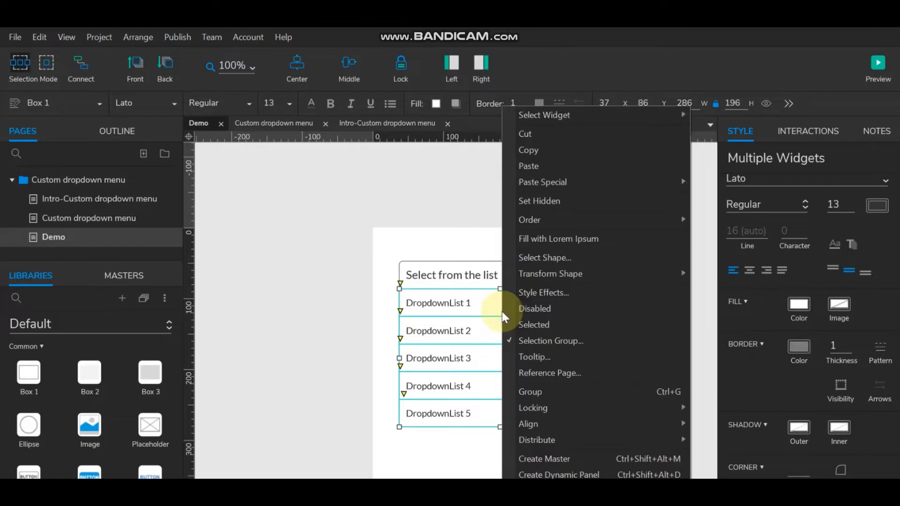
left_click(550, 294)
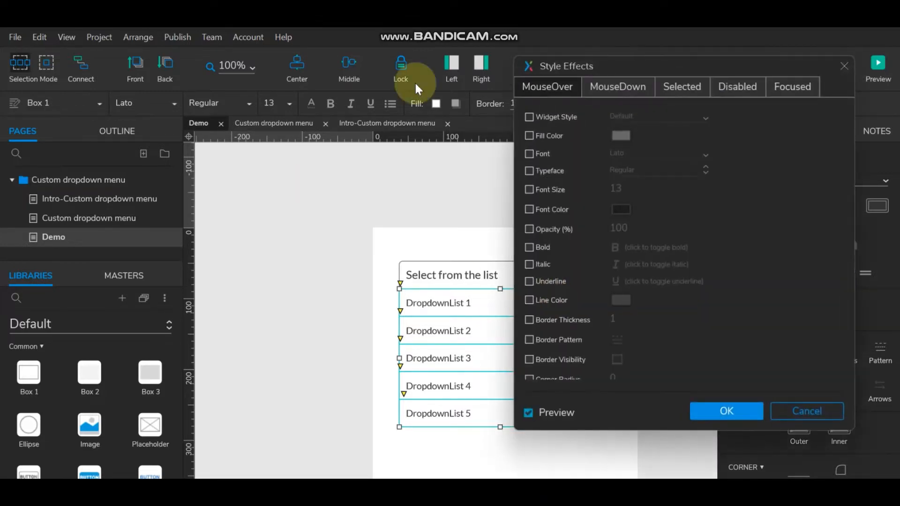
left_click(689, 88)
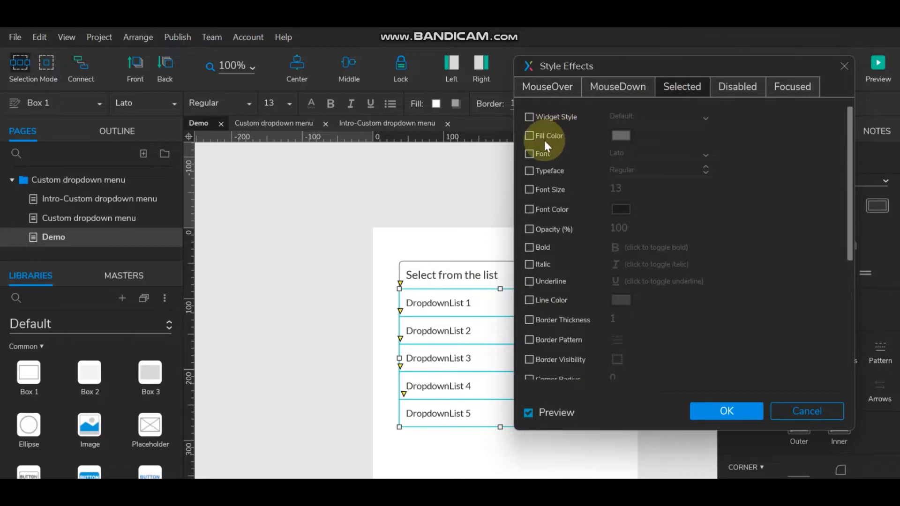
left_click(528, 137)
left_click(620, 136)
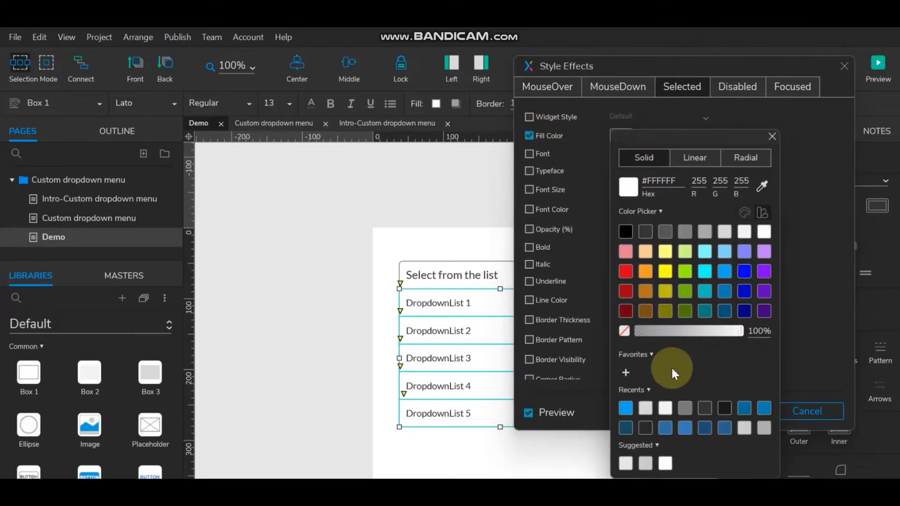
left_click(626, 407)
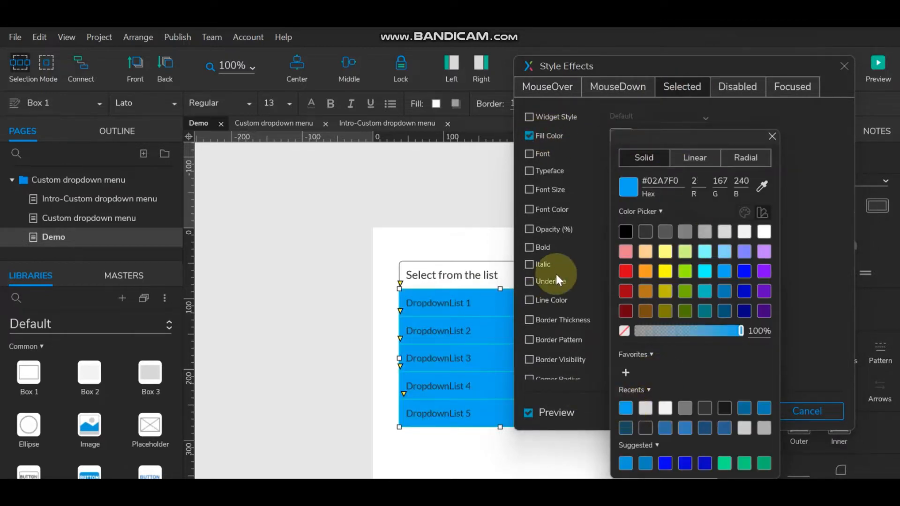
- Add a white font color to the rows' Selected style effect and apply the style effects
left_click(529, 209)
left_click(624, 209)
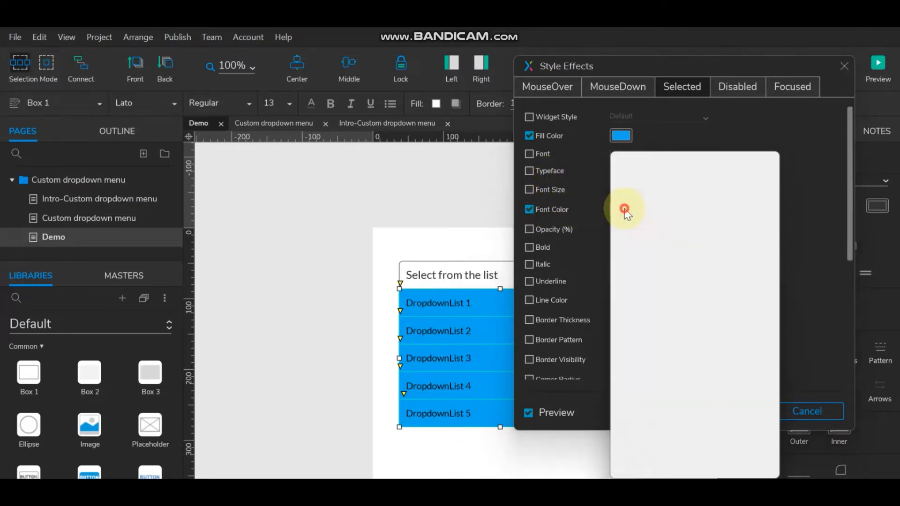
left_click(763, 231)
left_click(803, 232)
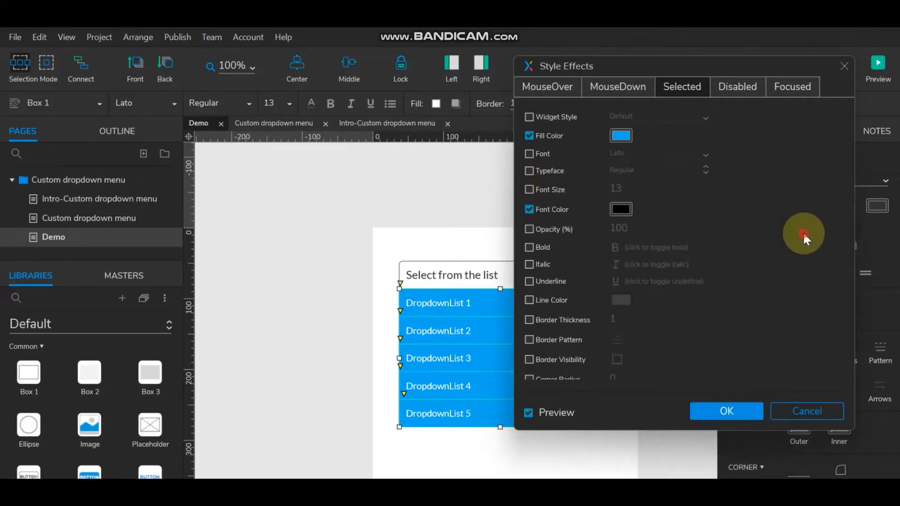
left_click_drag(590, 66, 614, 66)
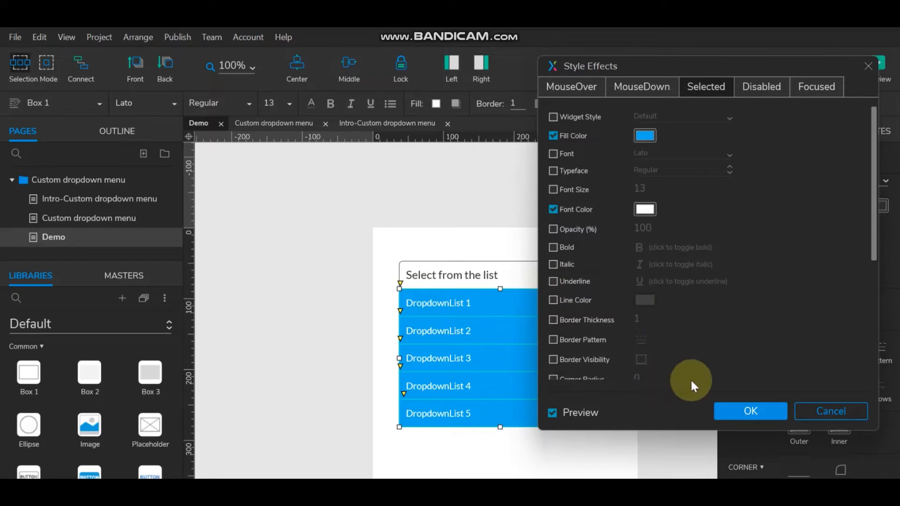
left_click(740, 410)
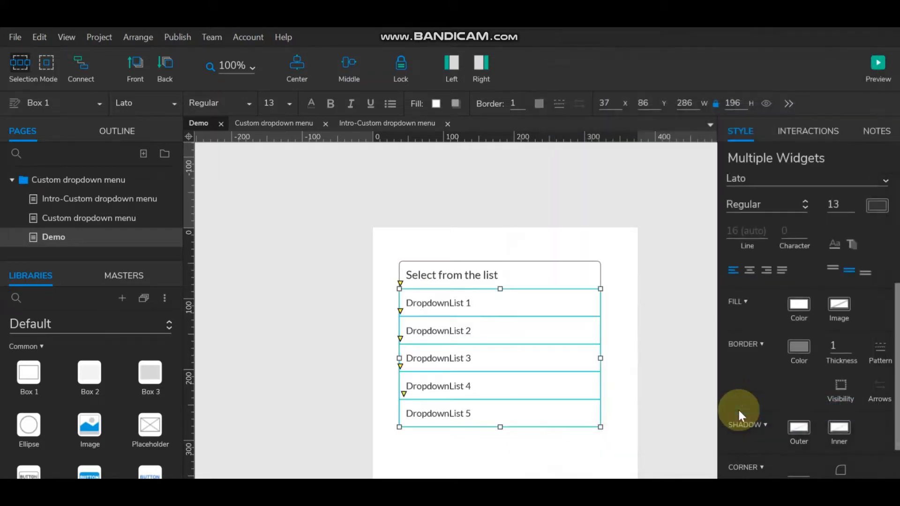
left_click(629, 311)
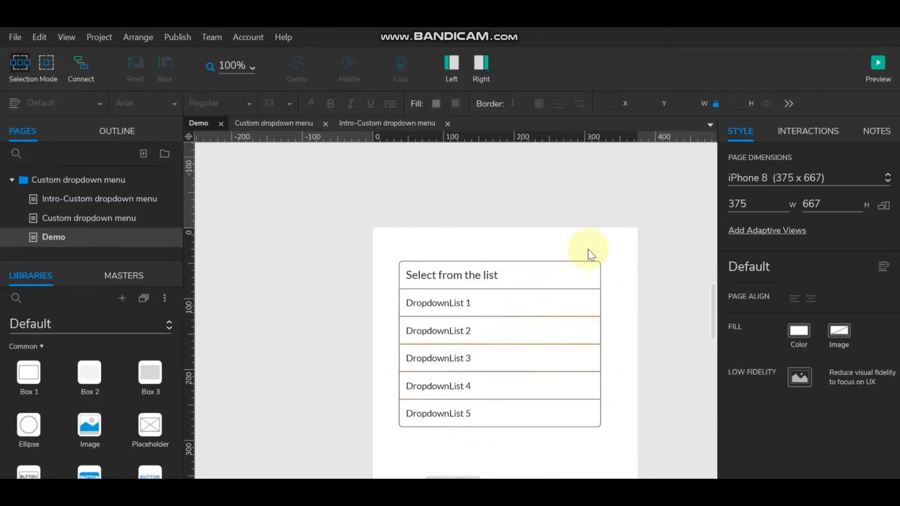
left_click(470, 302)
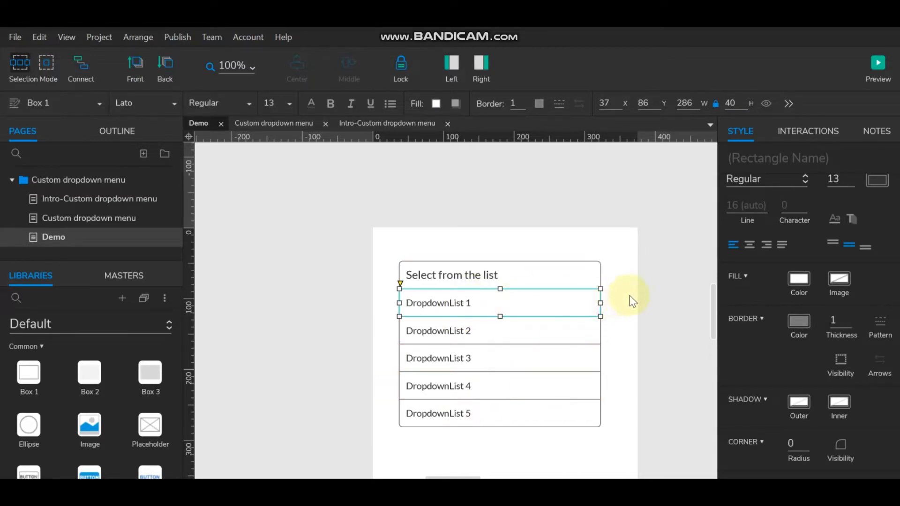
left_click(512, 276)
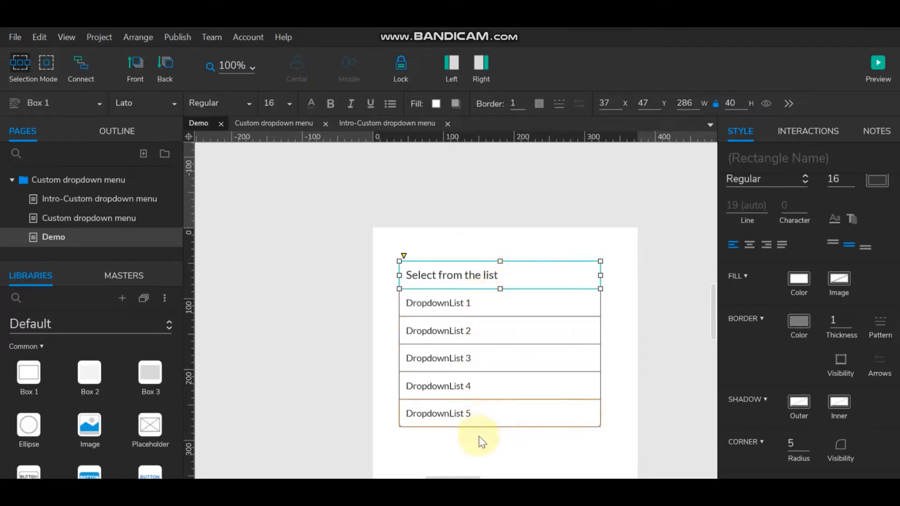
left_click(474, 305)
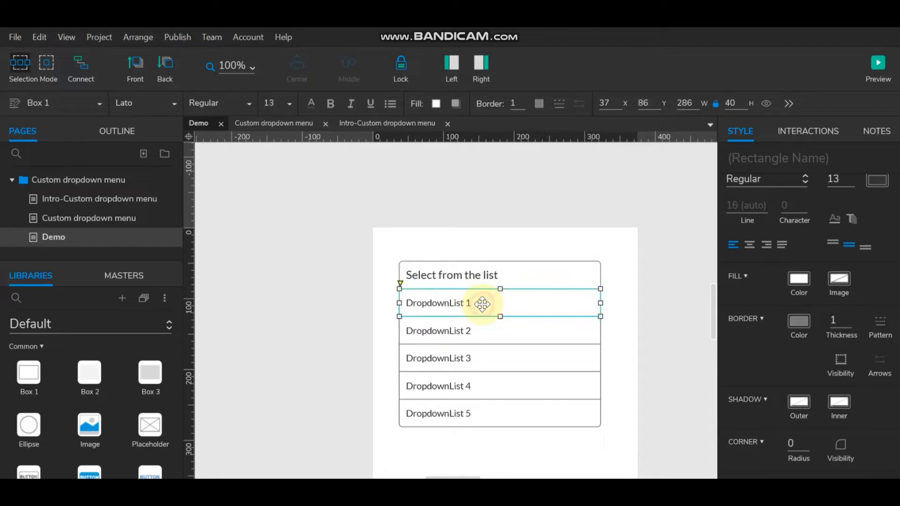
left_click(476, 333)
left_click(471, 361)
left_click(469, 387)
left_click(467, 413)
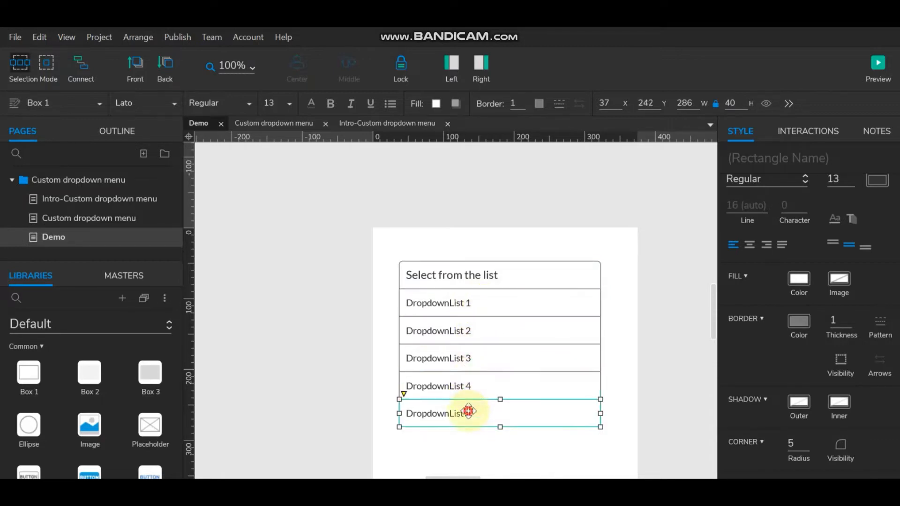
left_click(468, 378)
left_click(466, 352)
left_click(467, 329)
- Add a Click or Tap interaction to the DropdownList 1 row that sets this widget's selected value to true
left_click(472, 302)
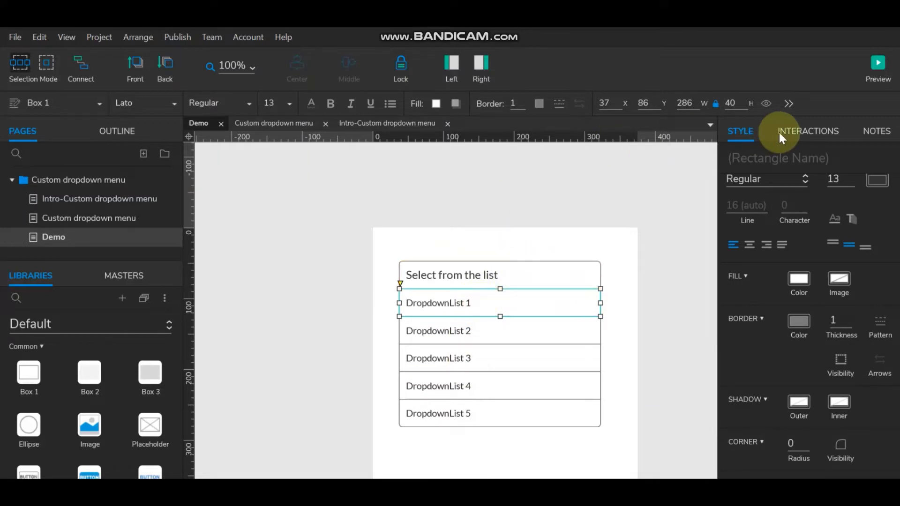
left_click(794, 133)
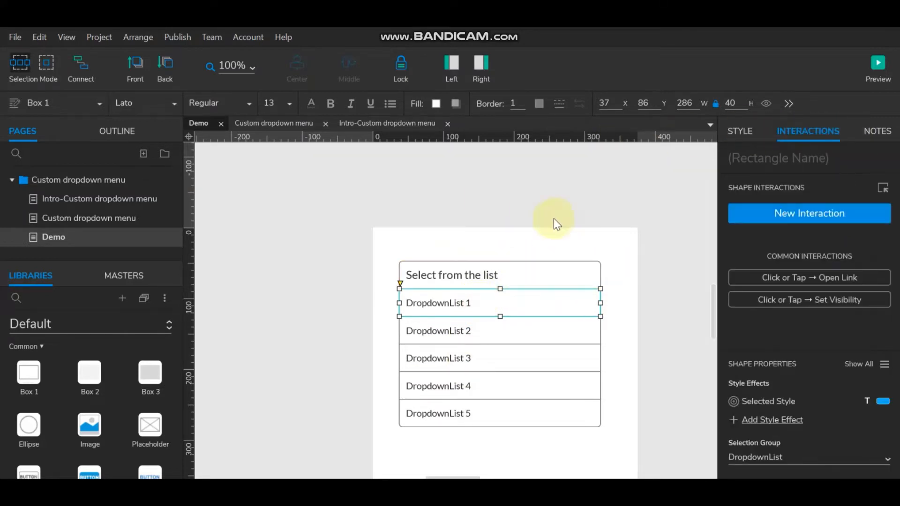
left_click(799, 212)
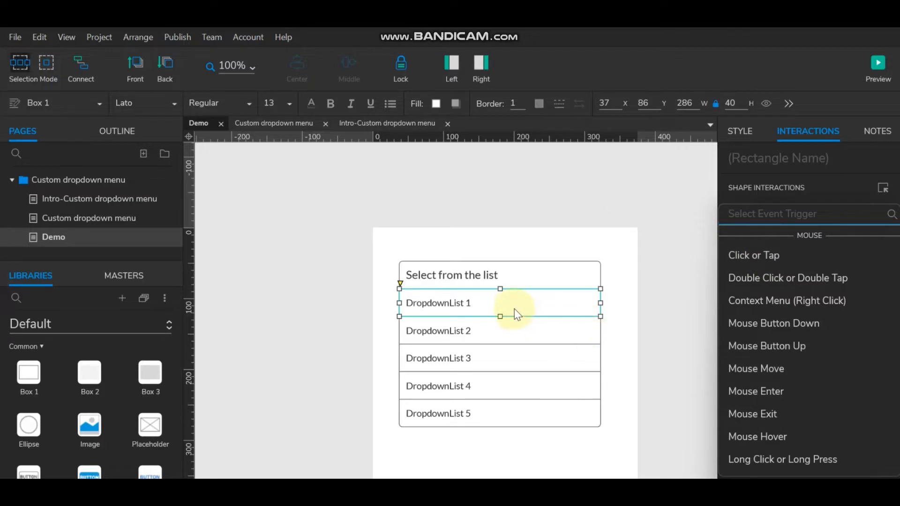
left_click(734, 256)
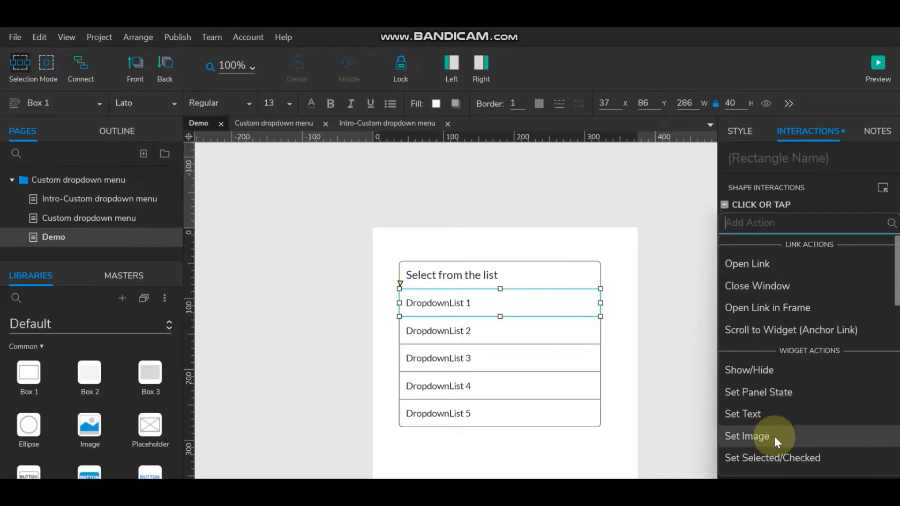
left_click(767, 460)
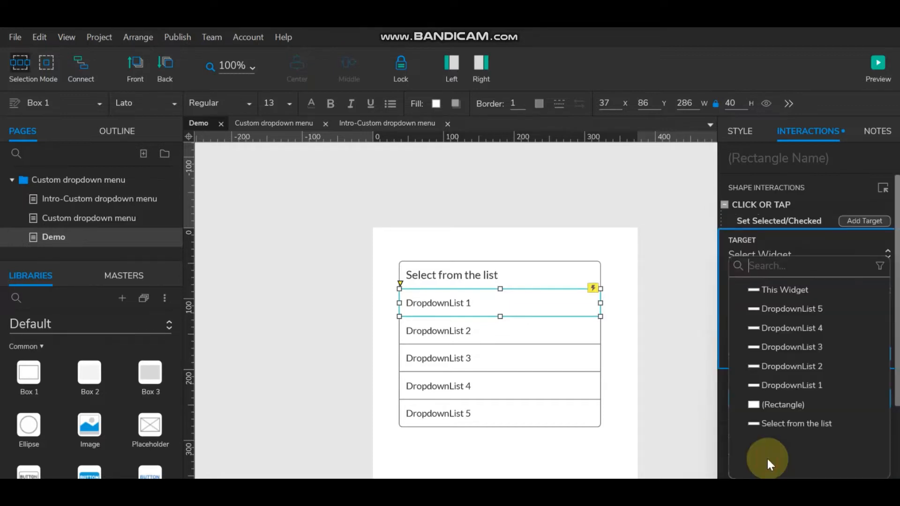
left_click(783, 288)
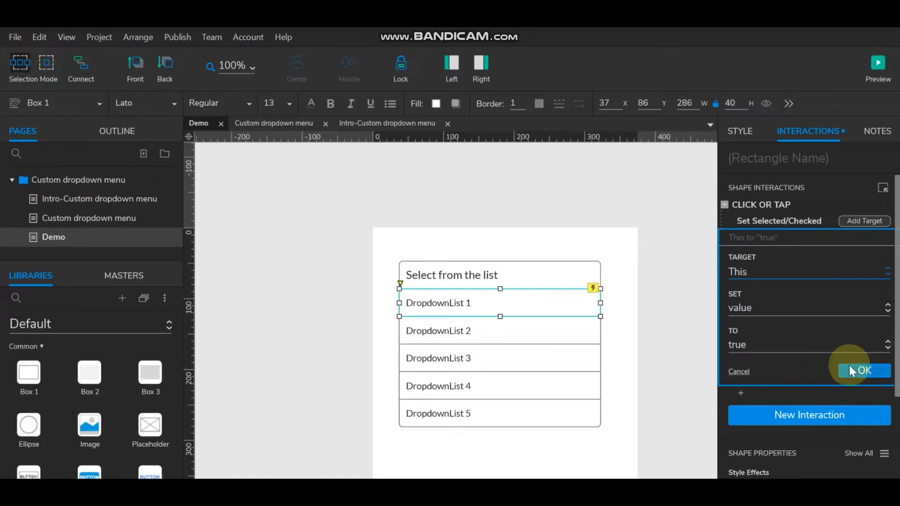
left_click(851, 370)
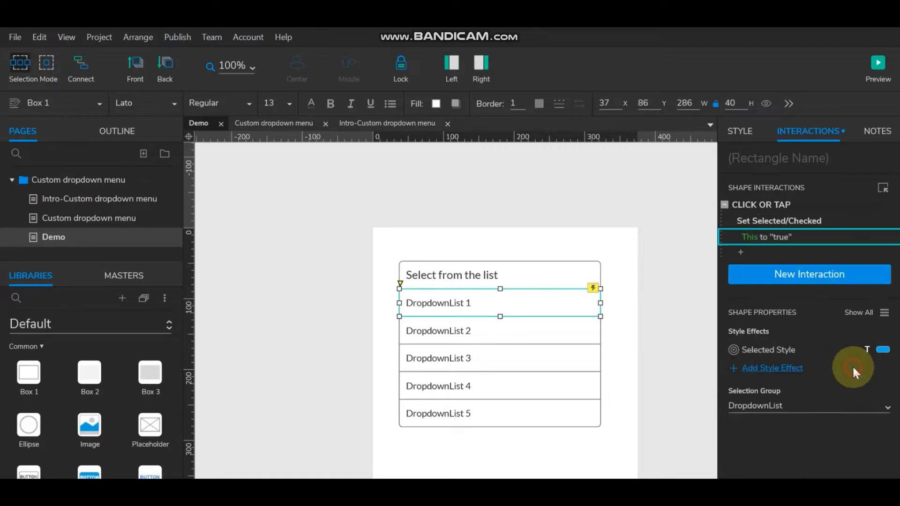
- Name the first list row's rectangle DropdownList 1 by copying its label text
double_click(462, 303)
key("ctrl+c")
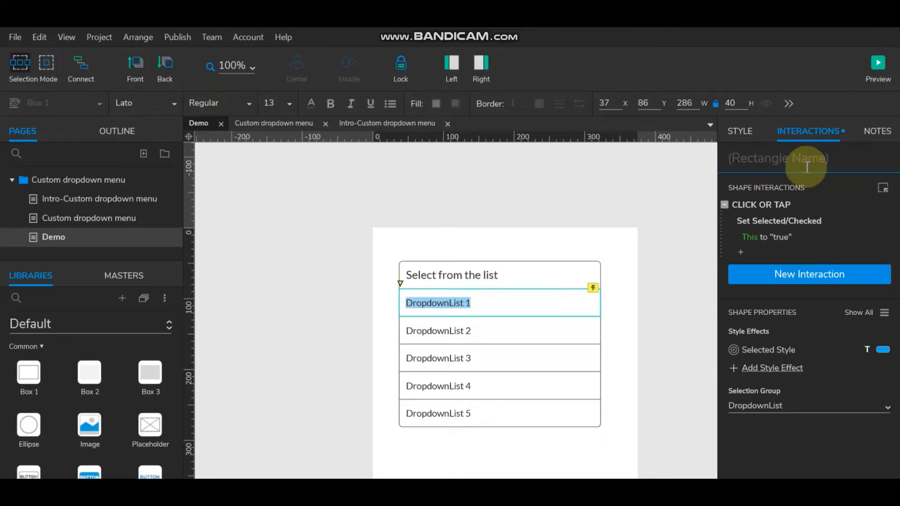
left_click(734, 160)
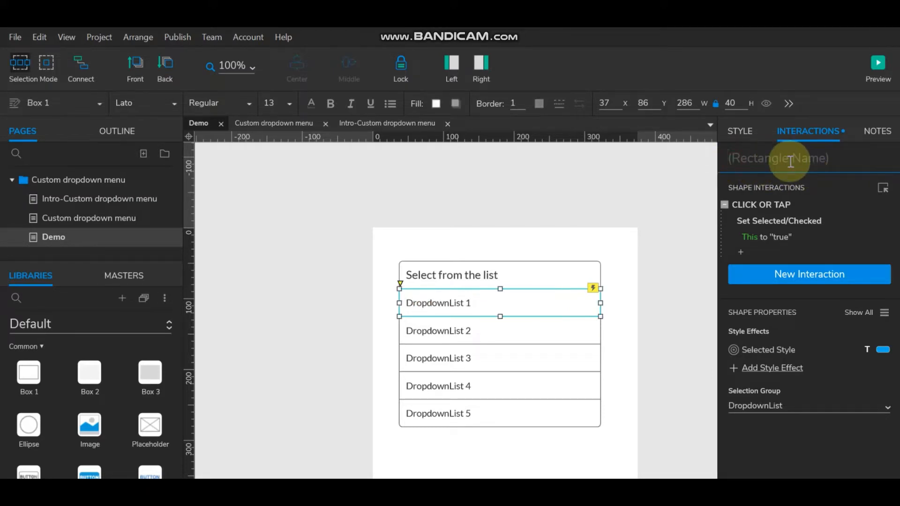
key("ctrl+v")
- Name the second list row's rectangle DropdownList 2 by copying its label text
double_click(468, 331)
key("ctrl+c")
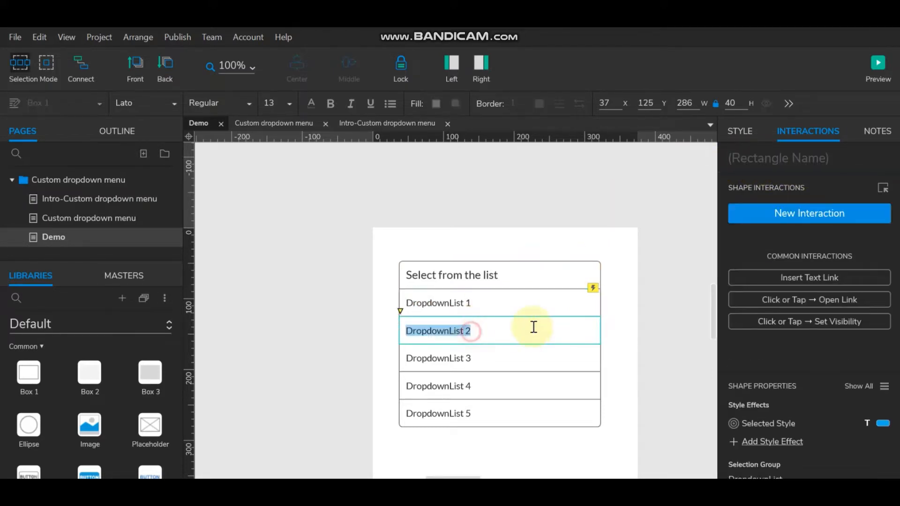
left_click(661, 333)
left_click(577, 334)
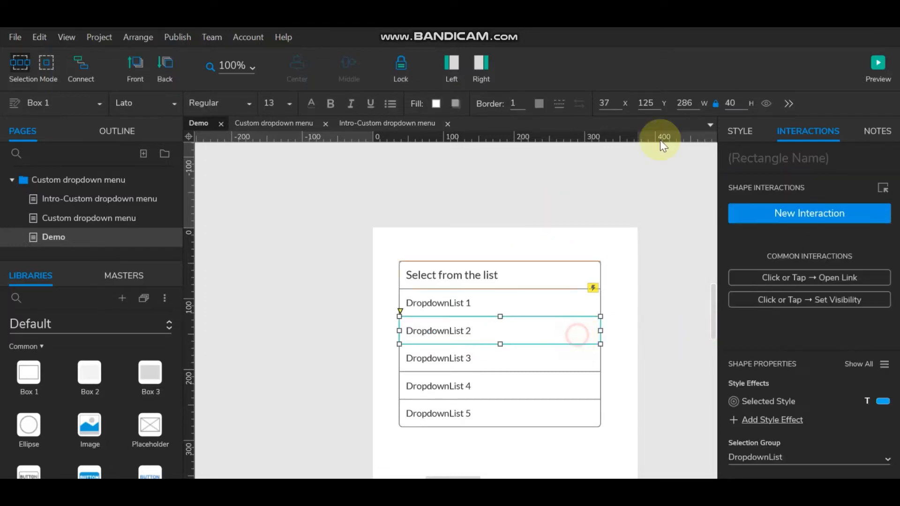
left_click(759, 159)
key("ctrl+v")
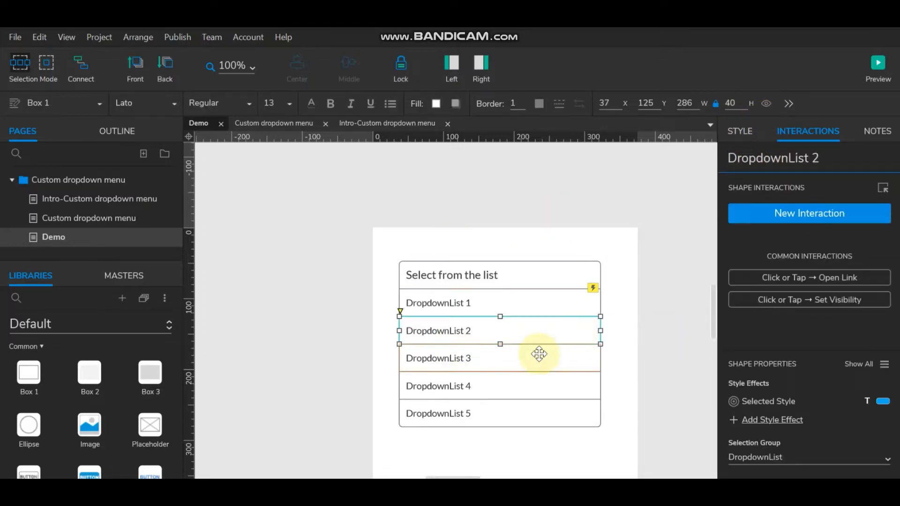
- Name the third list row's rectangle DropdownList 3, reusing the copied name with the number changed to 3
left_click(538, 353)
left_click(759, 160)
key("ctrl+v")
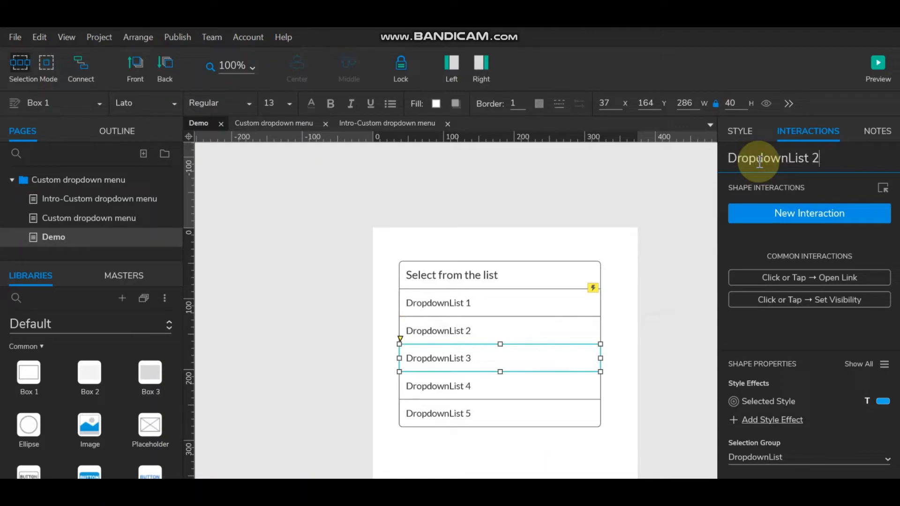
type("3")
- Name the fourth list row's rectangle DropdownList 4, reusing the copied name with the number changed to 4
left_click(488, 388)
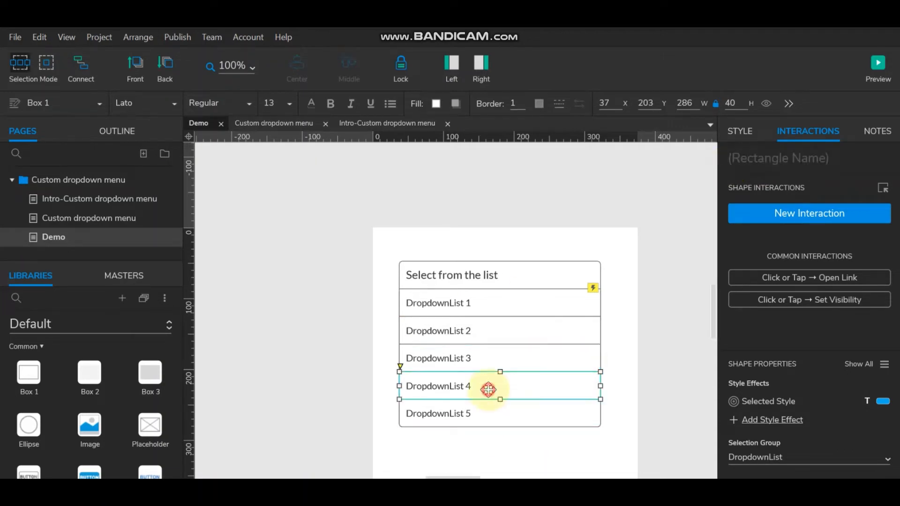
left_click(771, 160)
key("ctrl+v")
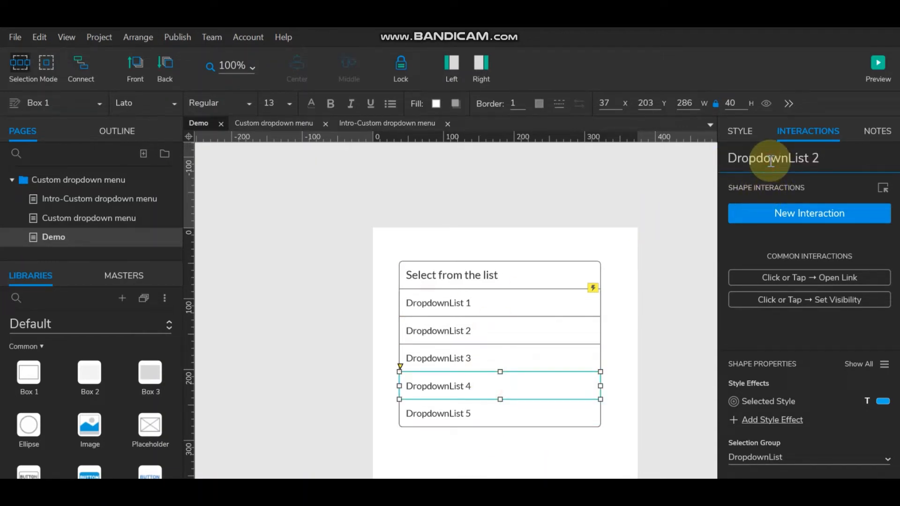
key("BackSpace")
type("4")
- Name the fifth list row's rectangle DropdownList 5, reusing the copied name with the number changed to 5
left_click(514, 412)
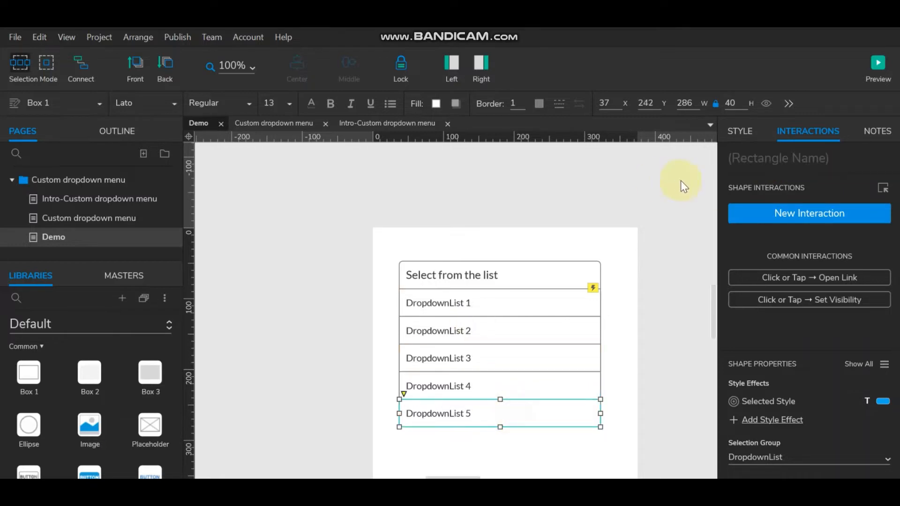
left_click(758, 159)
key("ctrl+v")
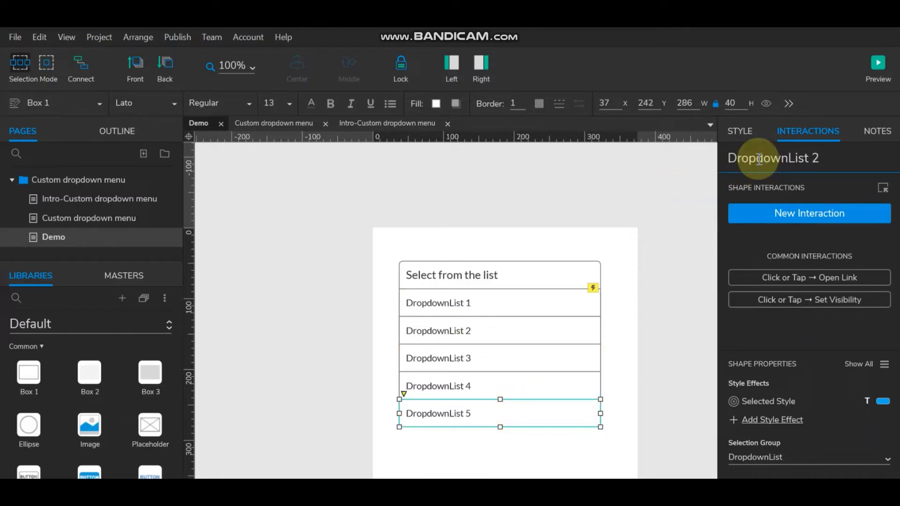
key("BackSpace")
type("5")
left_click(643, 379)
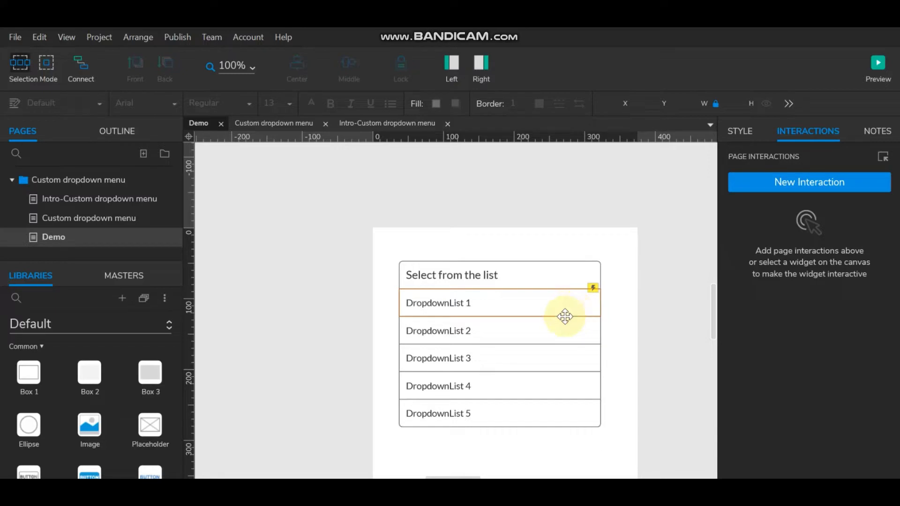
- Add a Click or Tap interaction to the DropdownList 2 row that sets this widget's selected value to true
left_click(530, 336)
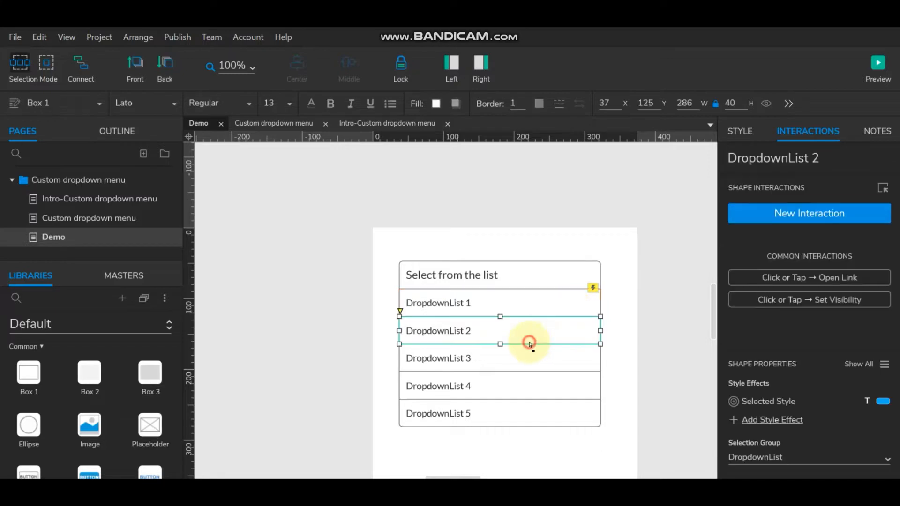
left_click(802, 216)
left_click(783, 255)
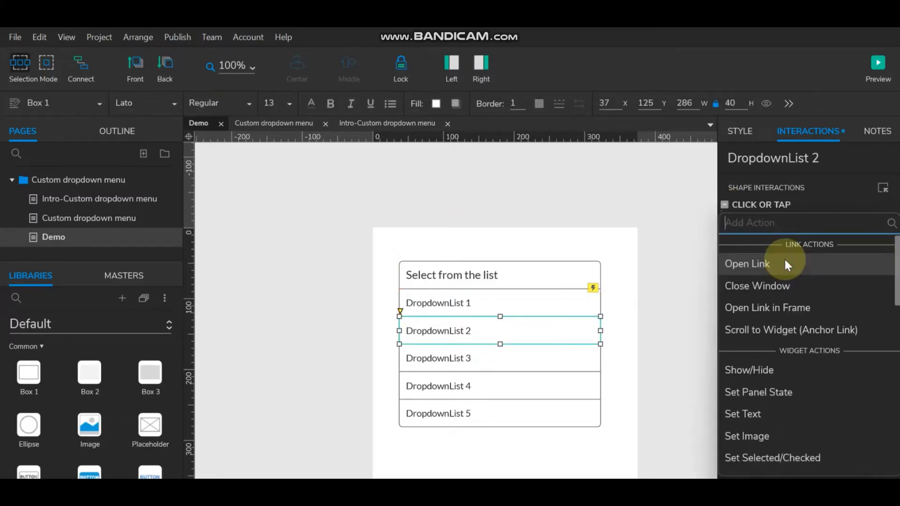
left_click(778, 457)
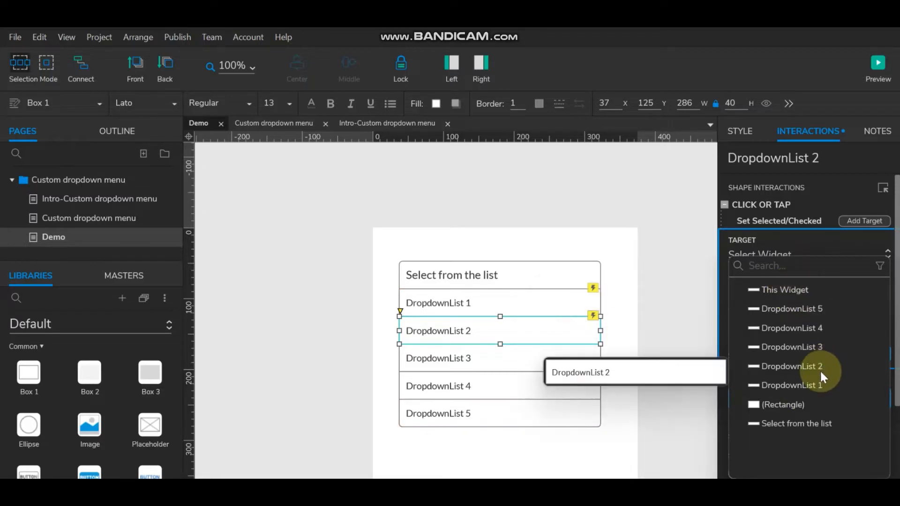
left_click(789, 288)
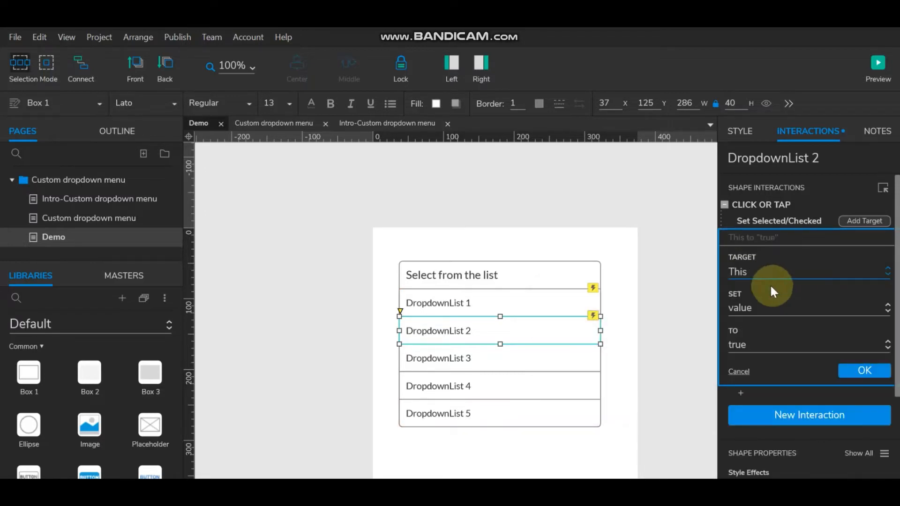
left_click(886, 377)
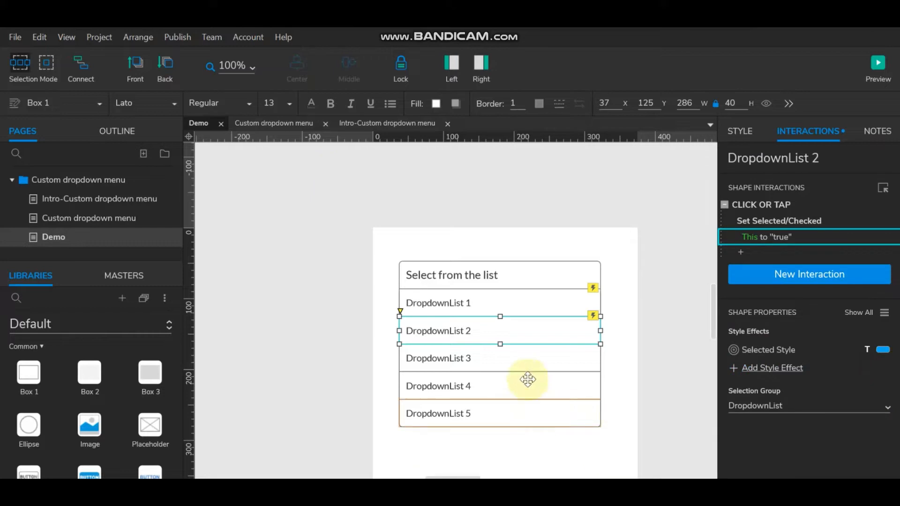
- Copy the Click or Tap interaction from DropdownList 2 to the DropdownList 3, DropdownList 4 and DropdownList 5 rows
left_click(762, 205)
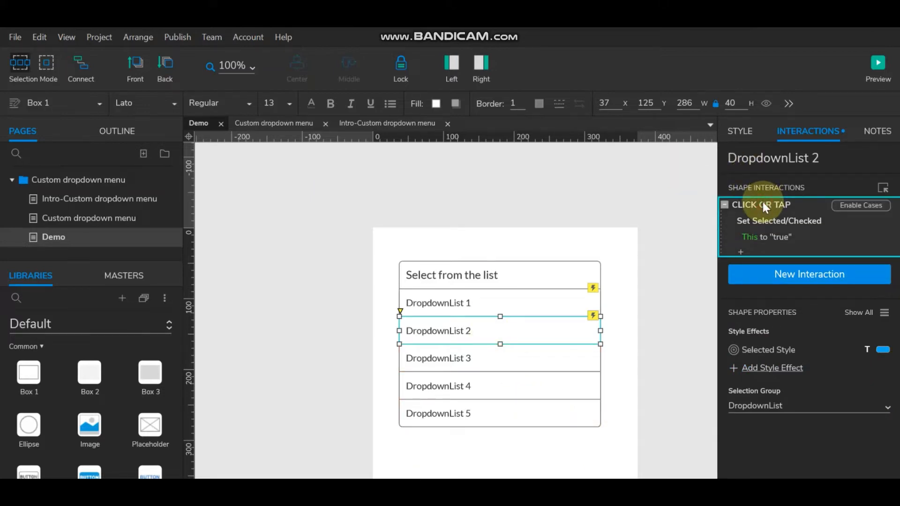
left_click(532, 359)
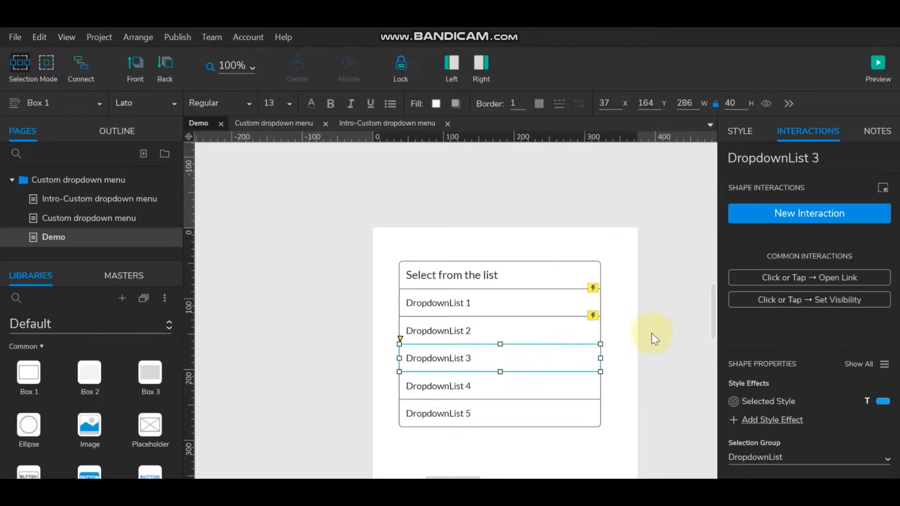
key("ctrl+v")
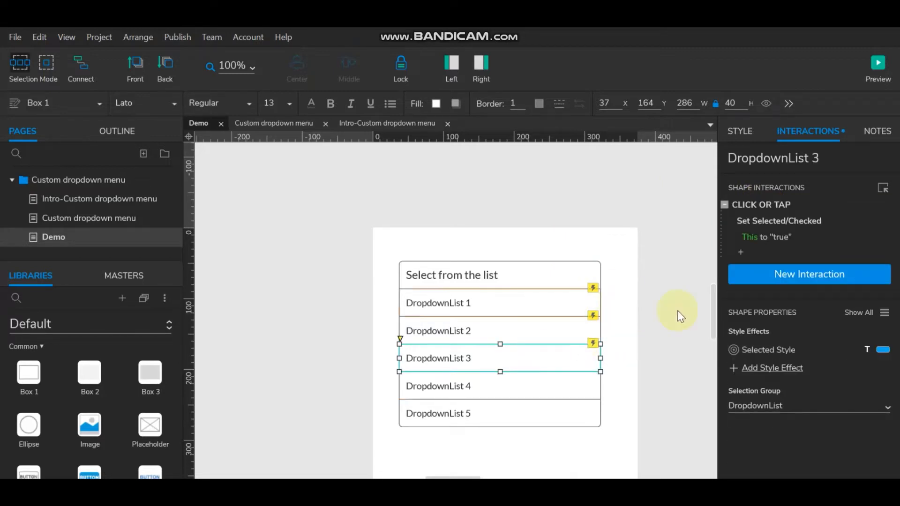
left_click(525, 390)
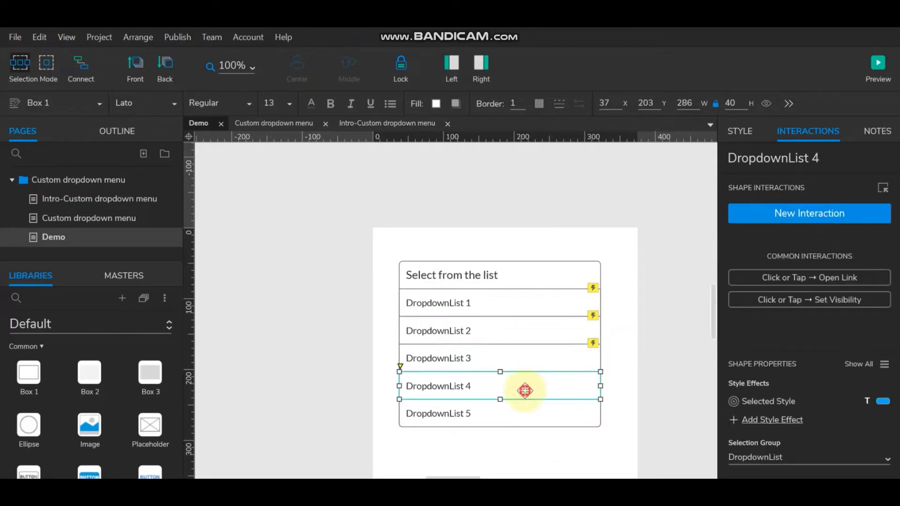
key("ctrl+v")
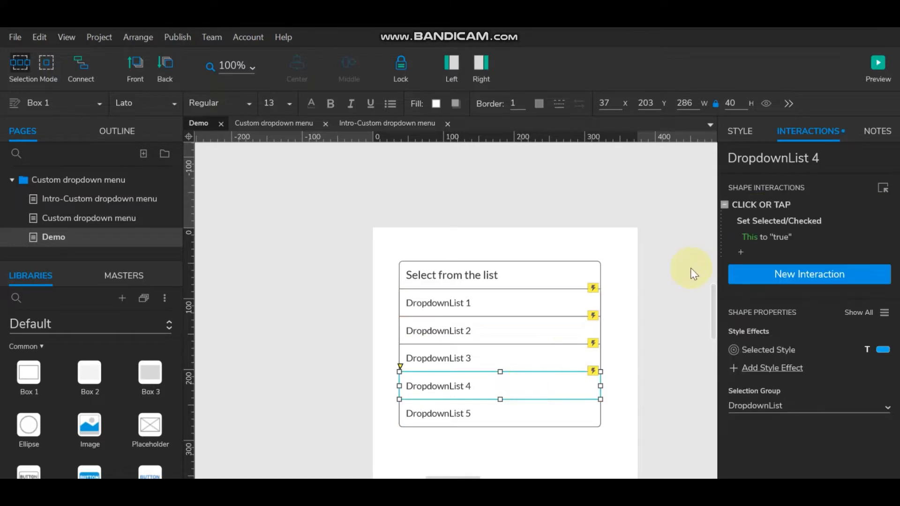
left_click(566, 404)
key("ctrl+v")
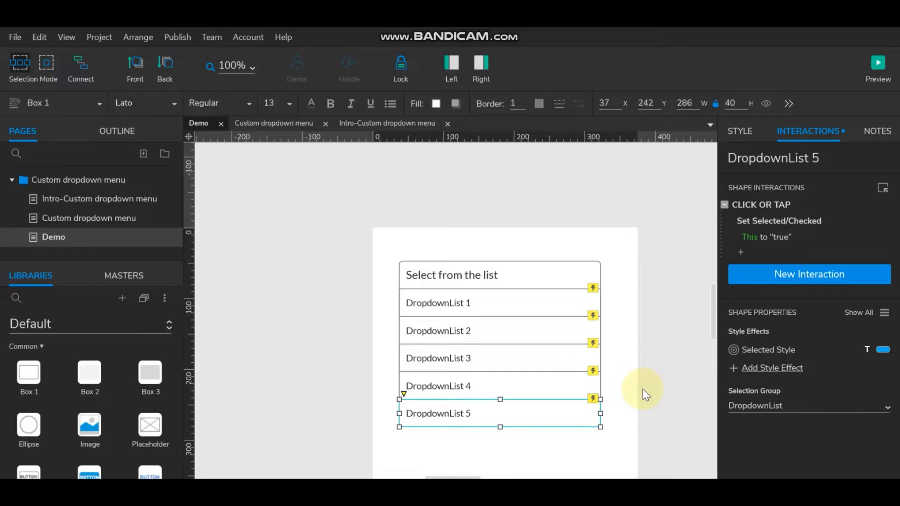
left_click(643, 389)
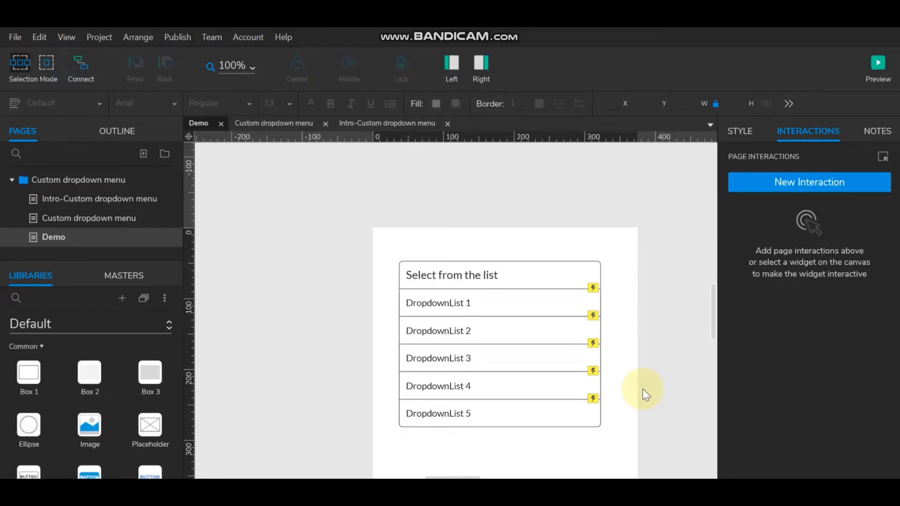
left_click(463, 306)
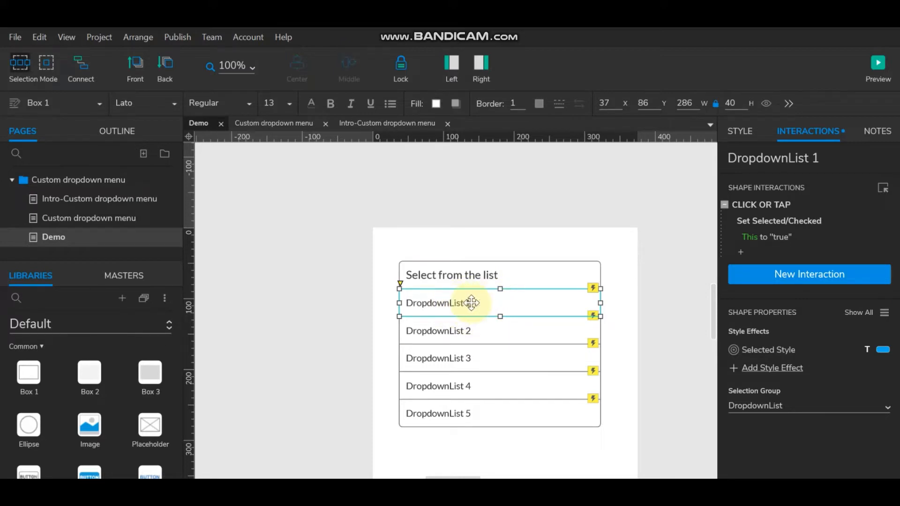
left_click(609, 302)
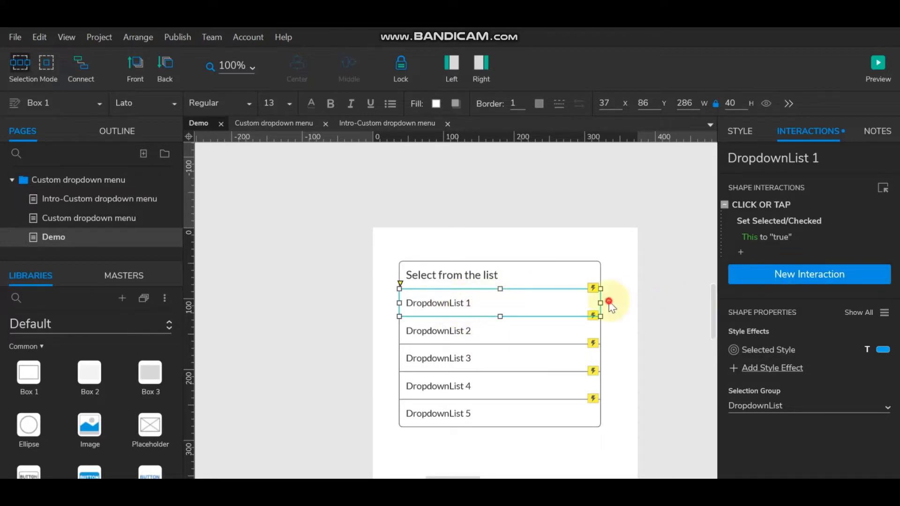
left_click_drag(616, 295, 376, 450)
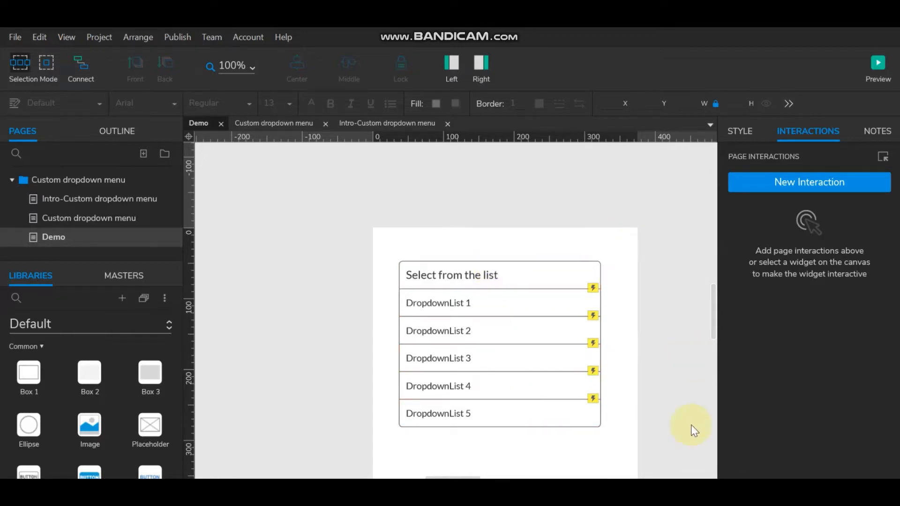
- Convert the five list rows below the header box into one dynamic panel and name it DropdownList
left_click_drag(621, 443, 382, 306)
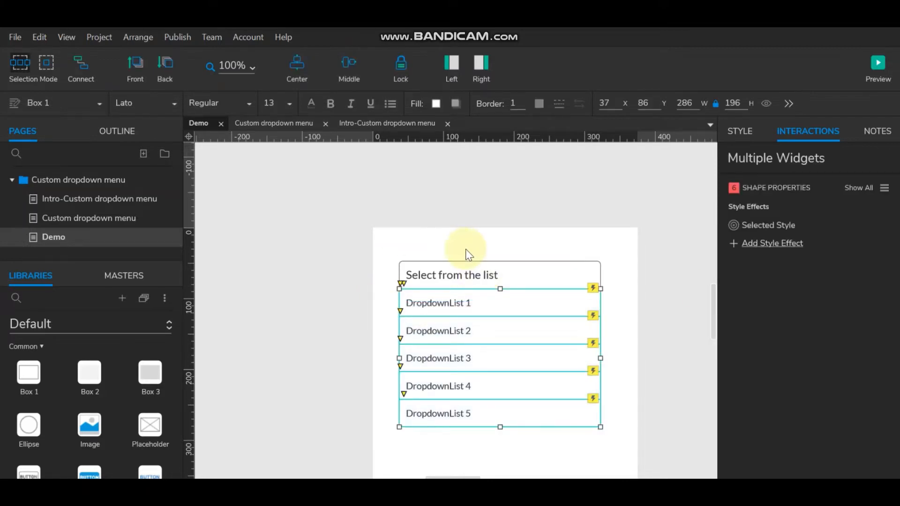
left_click(498, 307)
right_click(498, 310)
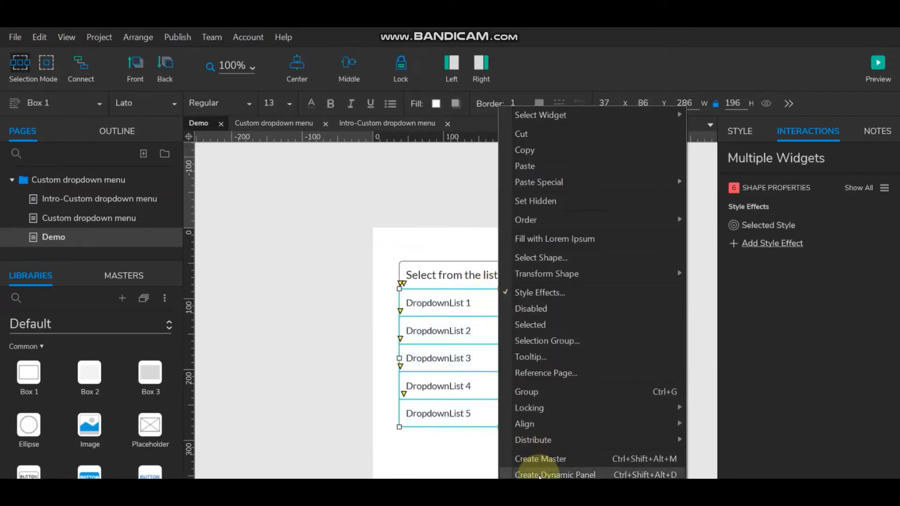
left_click(529, 475)
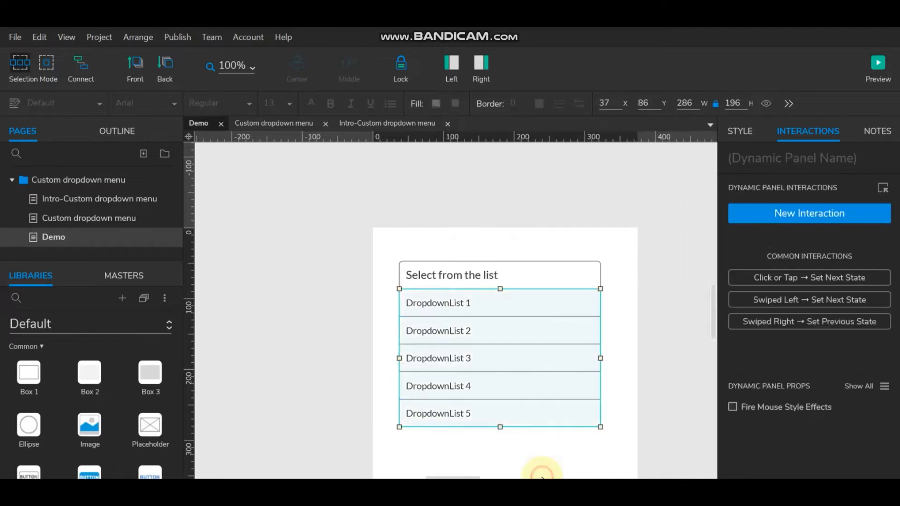
left_click(778, 160)
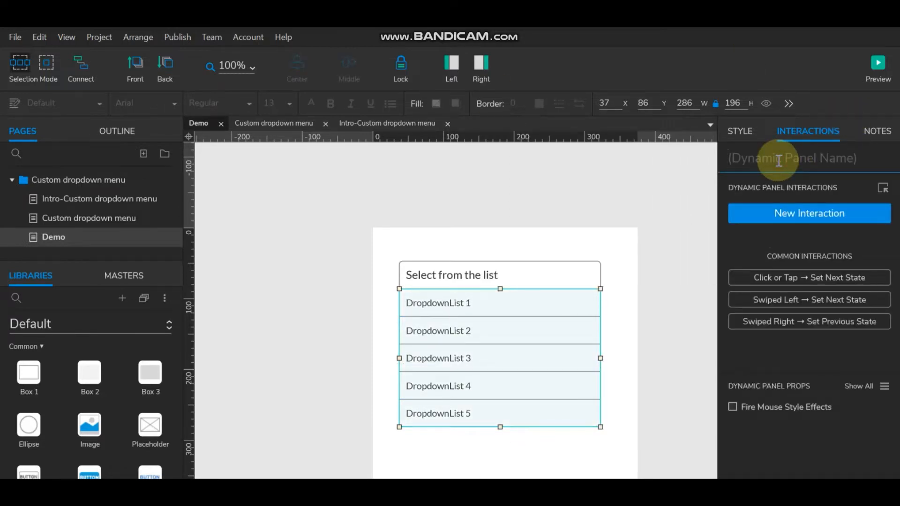
type("DropdownList")
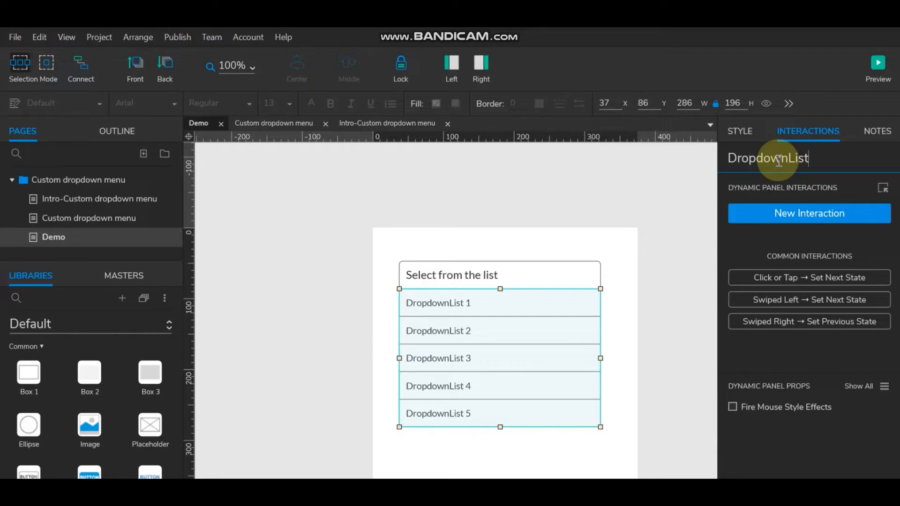
left_click(663, 241)
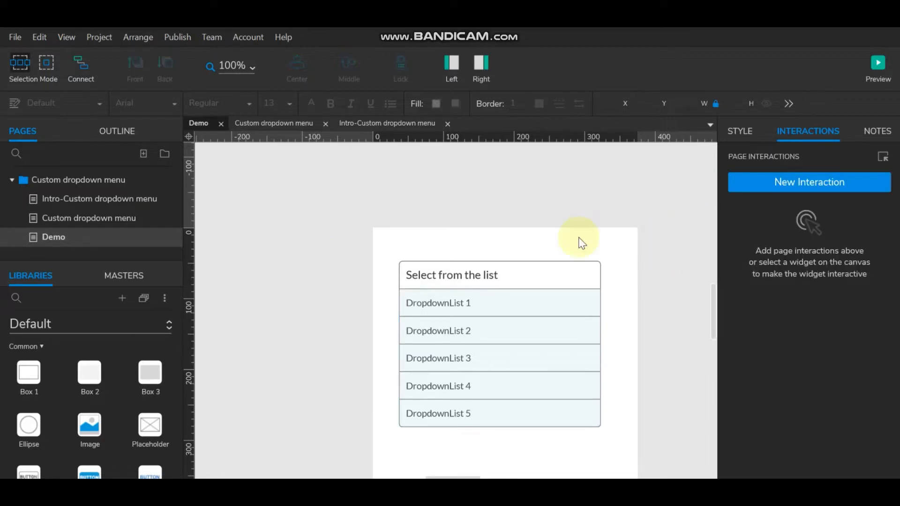
- Add a Click or Tap interaction to the "Select from the list" header that toggles the DropdownList panel's visibility without animation
left_click(473, 273)
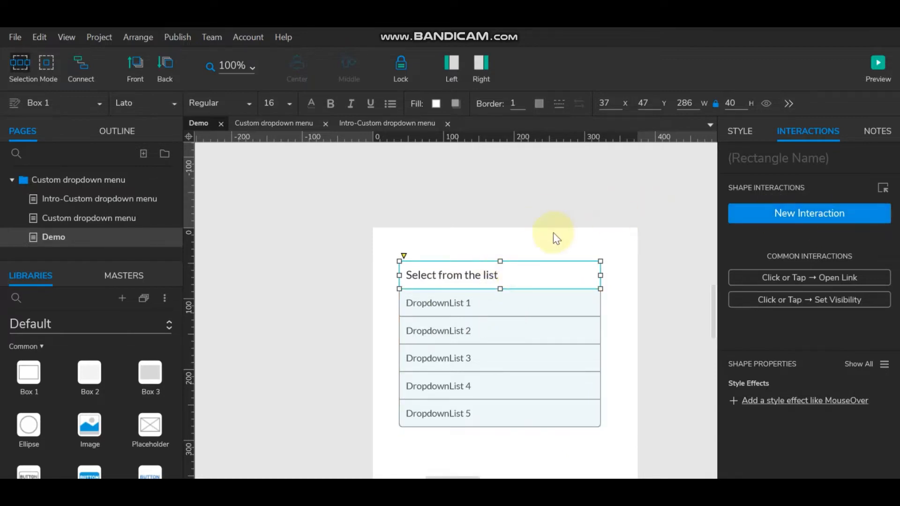
left_click(840, 214)
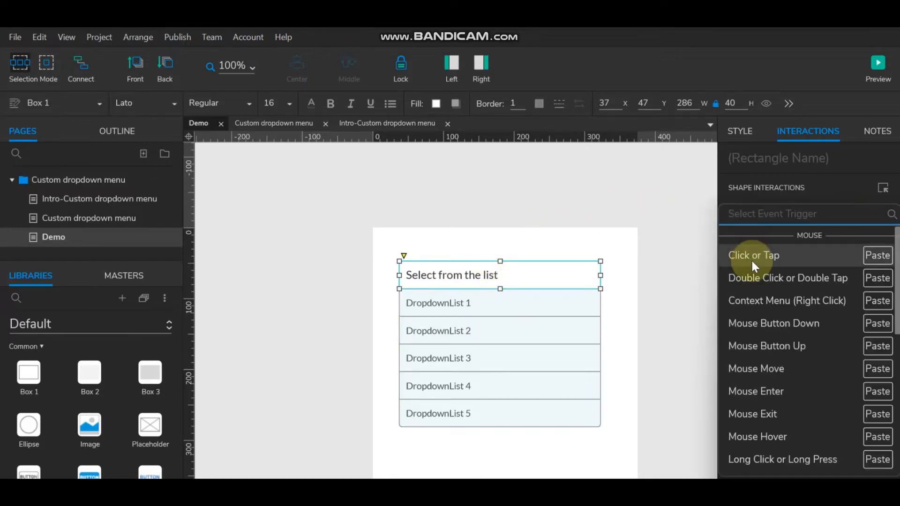
left_click(751, 259)
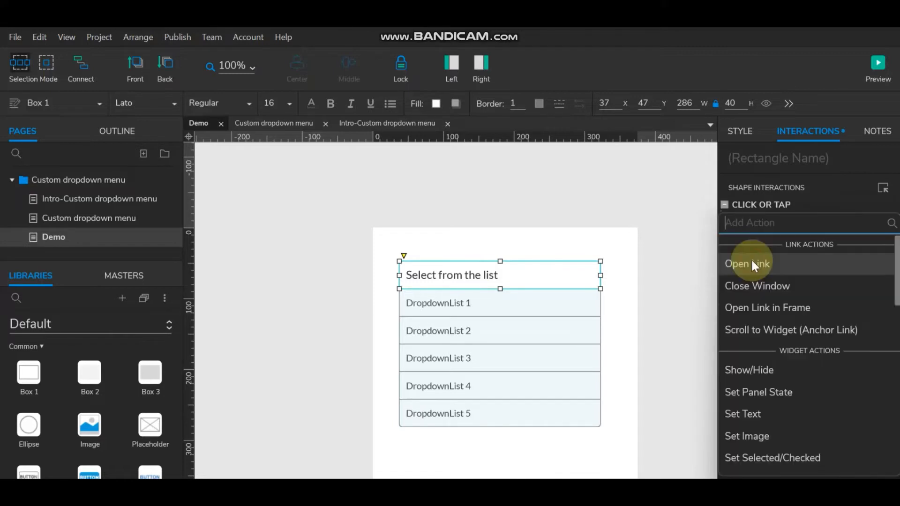
left_click(757, 367)
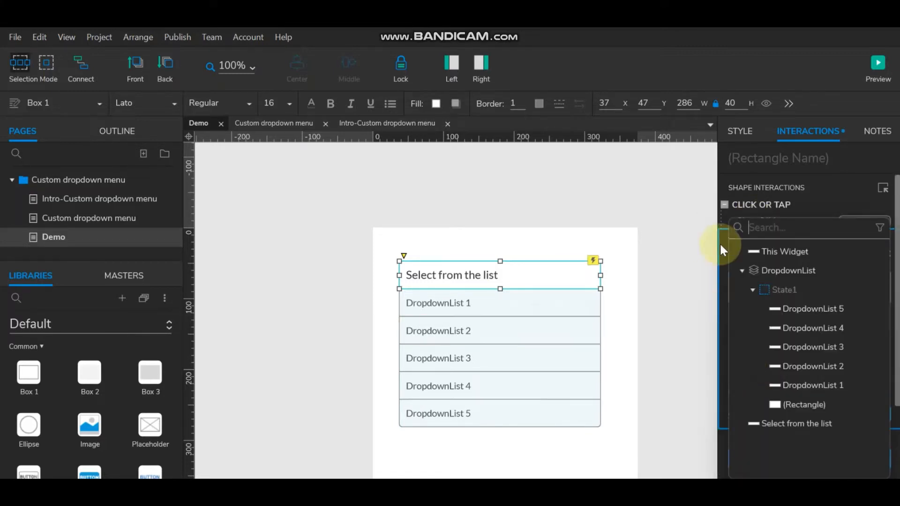
left_click(792, 270)
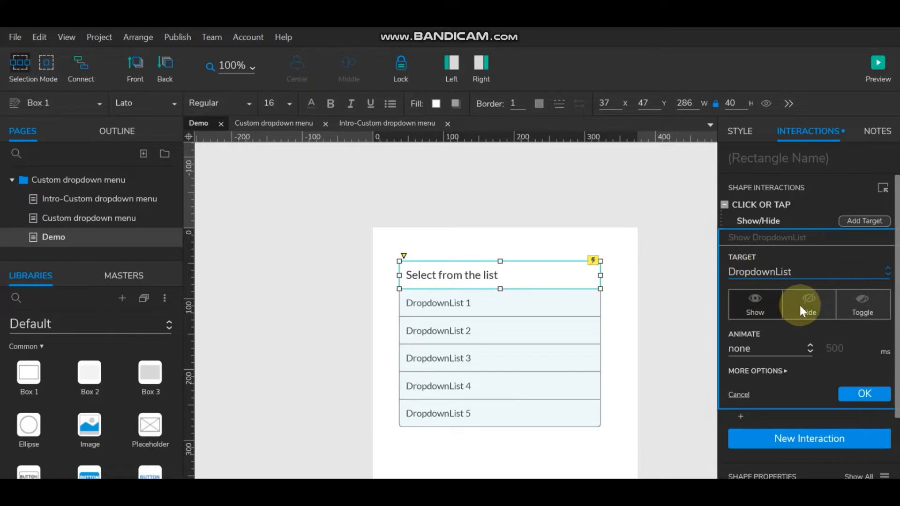
left_click(859, 307)
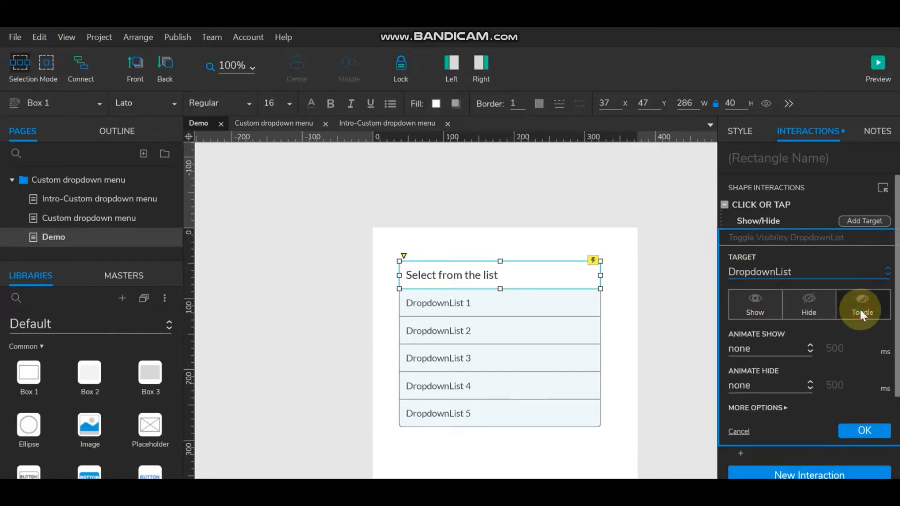
left_click(861, 430)
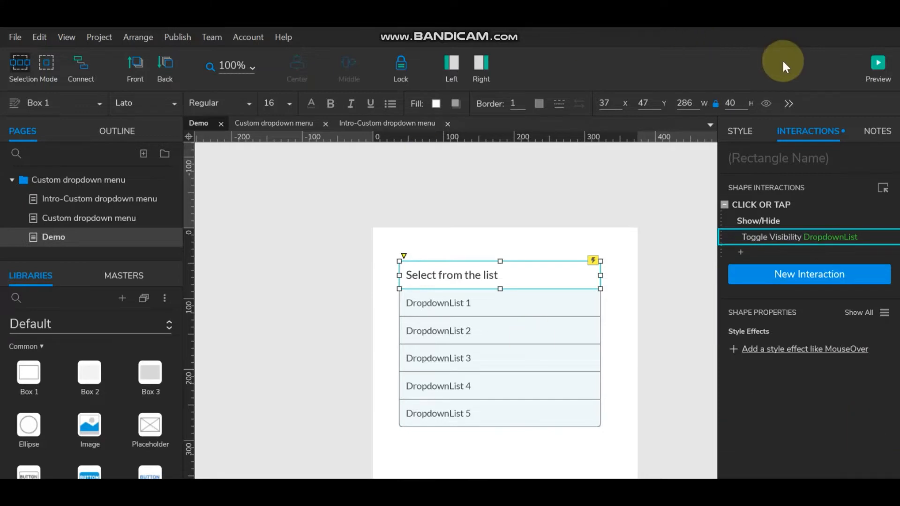
- Set the DropdownList dynamic panel to hidden by default
left_click(620, 310)
left_click(526, 312)
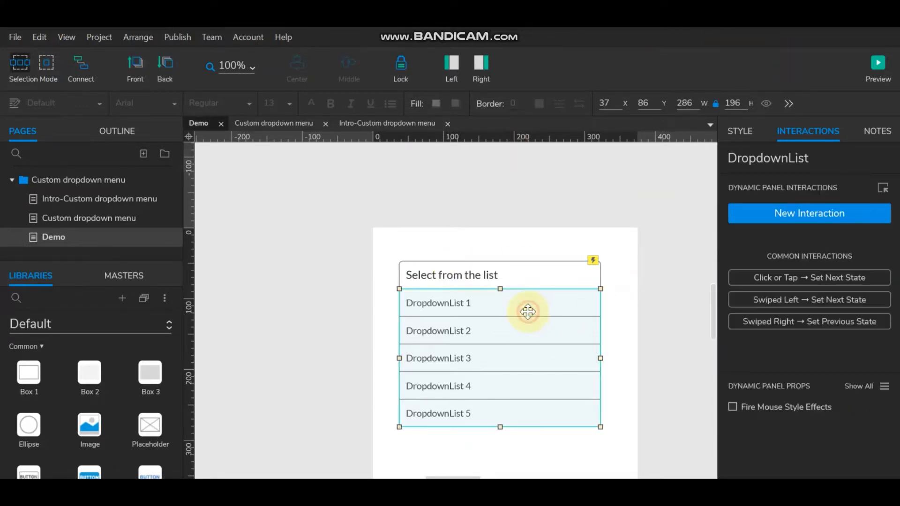
left_click(770, 105)
left_click(642, 258)
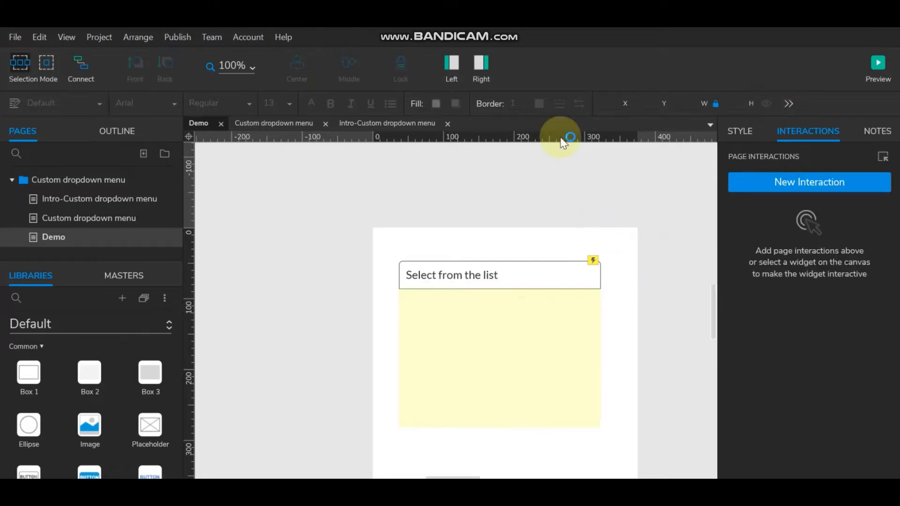
- Preview the Demo page in the browser and repeatedly toggle the dropdown list from the "Select from the list" header
left_click(878, 63)
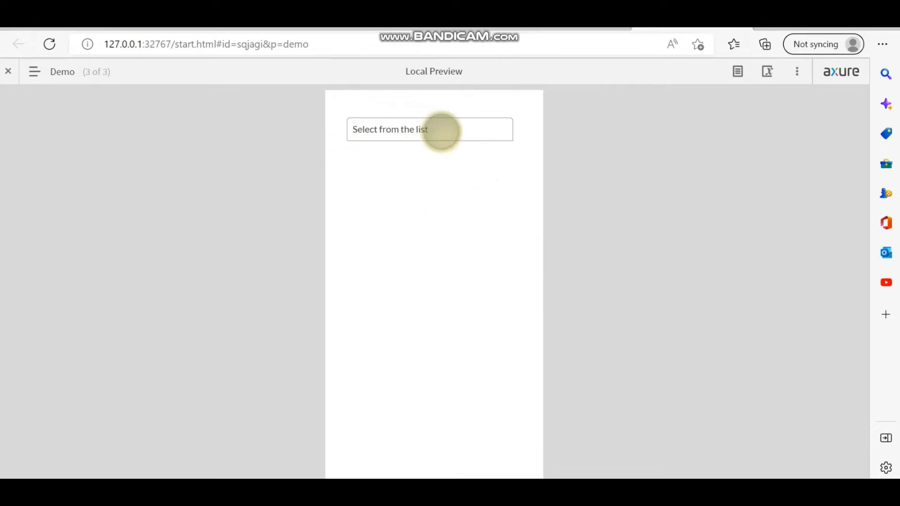
left_click(441, 129)
left_click(441, 129)
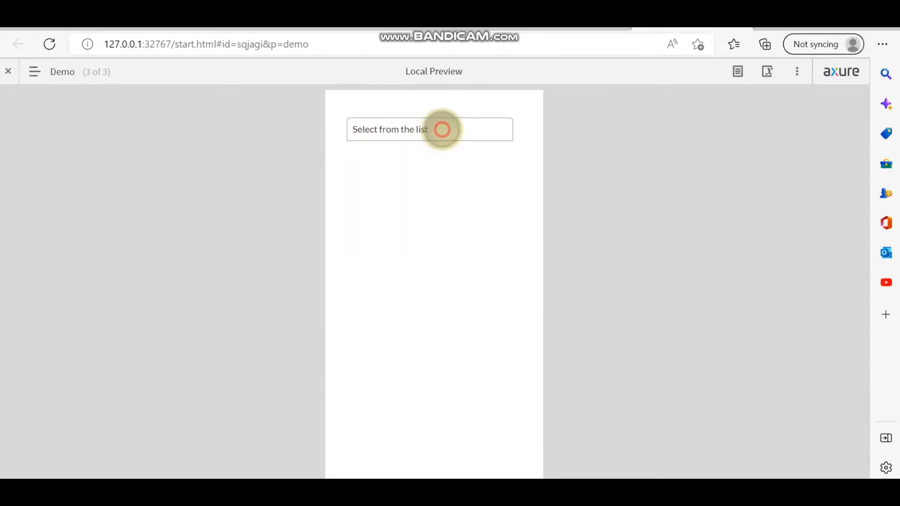
left_click(441, 129)
left_click(441, 129)
left_click(441, 129)
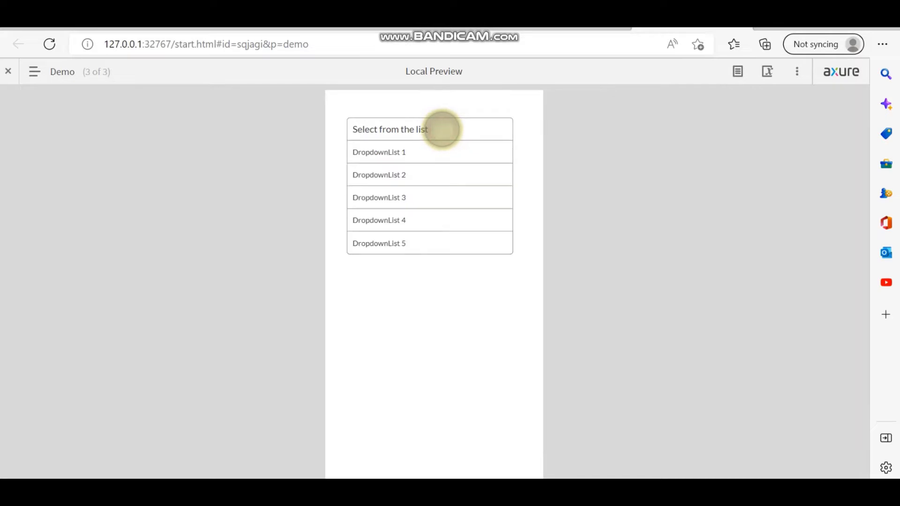
left_click(441, 129)
left_click(442, 129)
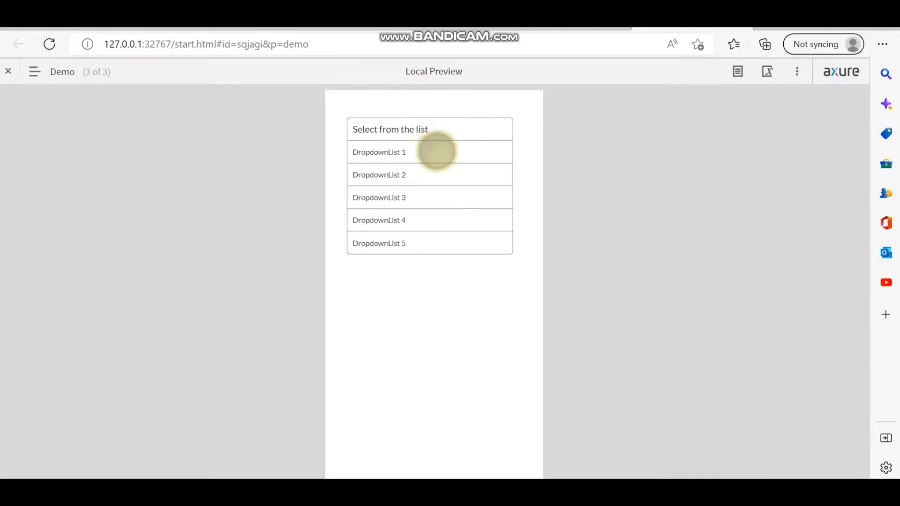
- Test the selection behaviour of all five rows, DropdownList 1 to DropdownList 5, in the preview
left_click(436, 153)
left_click(428, 174)
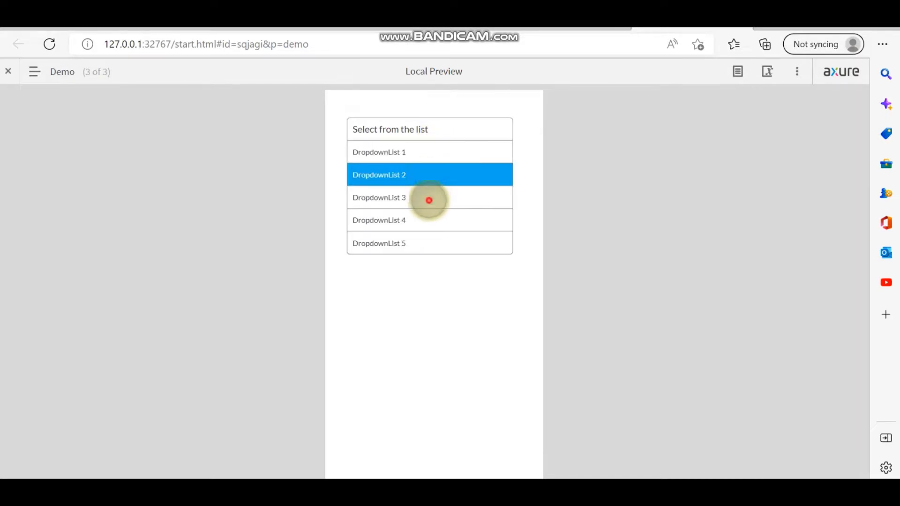
left_click(428, 198)
left_click(428, 216)
left_click(427, 242)
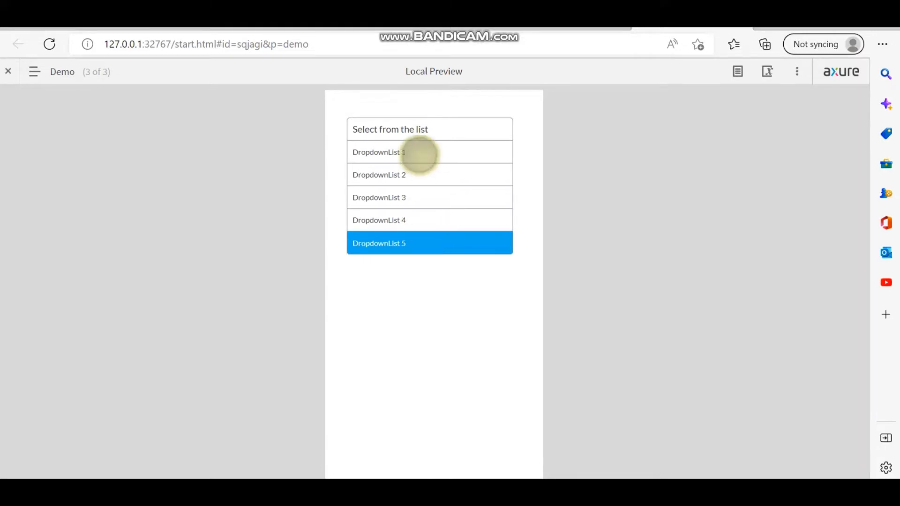
left_click(418, 156)
left_click(422, 177)
left_click(421, 199)
left_click(420, 221)
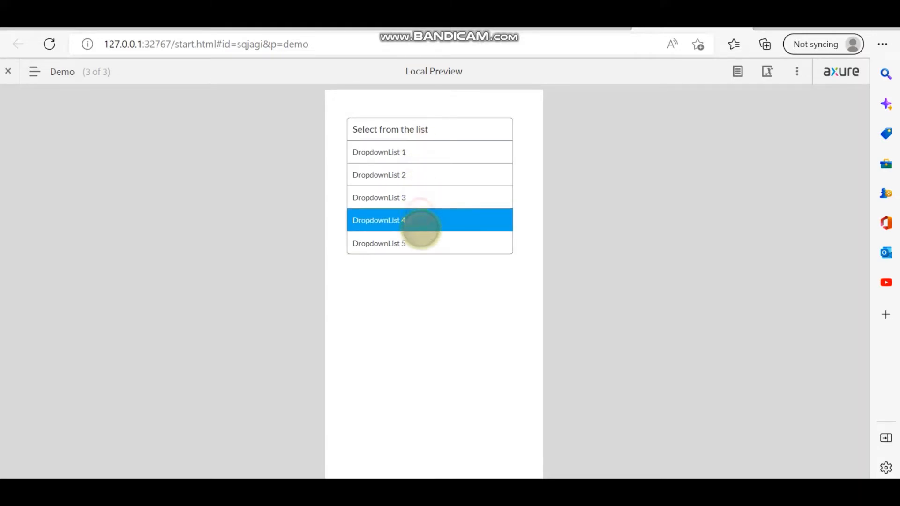
left_click(422, 239)
left_click(420, 151)
- Toggle the list from its header again and test selecting the DropdownList 2 and DropdownList 3 rows
left_click(424, 125)
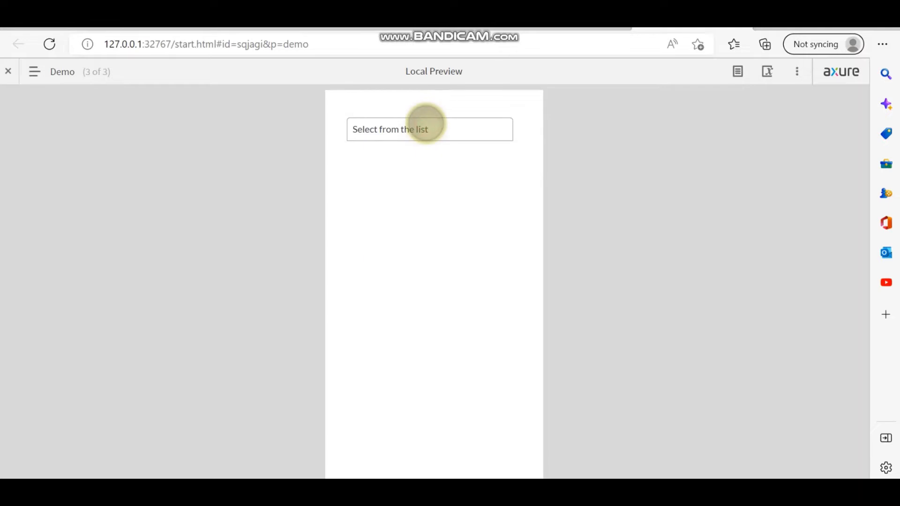
left_click(426, 123)
left_click(427, 124)
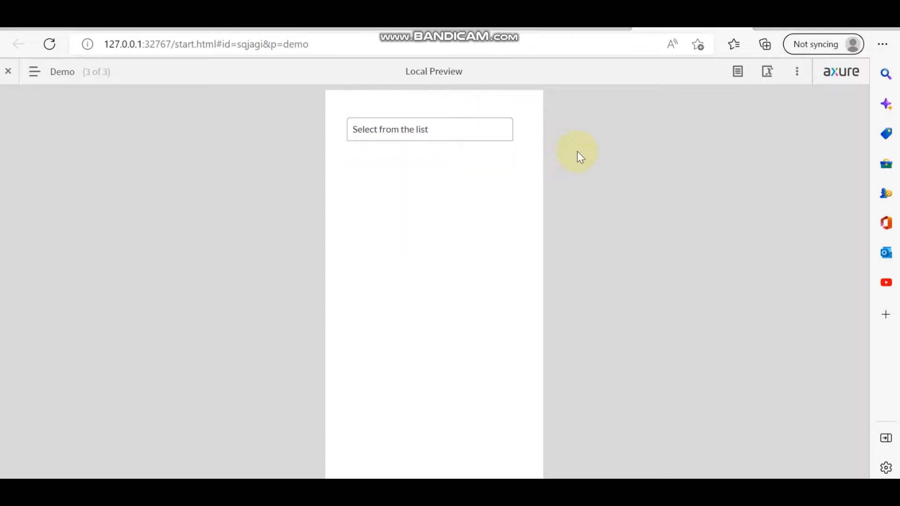
left_click(397, 130)
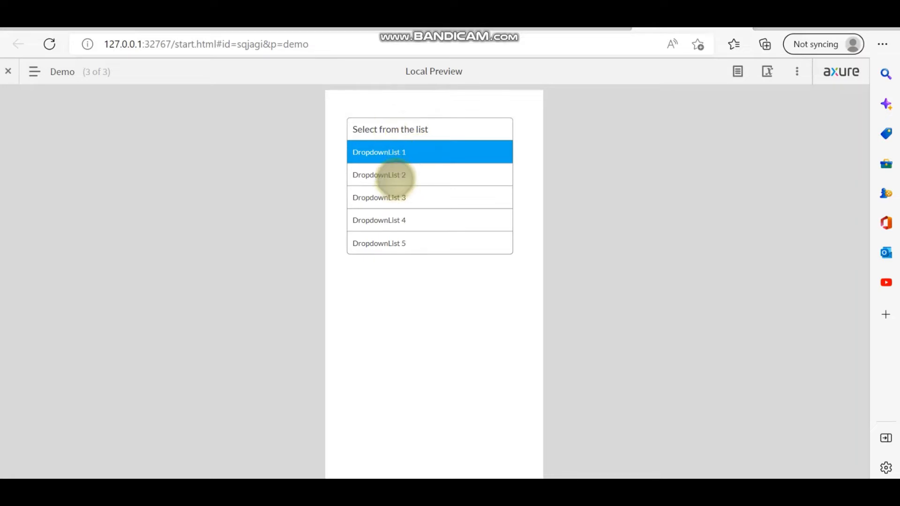
left_click(423, 181)
left_click(398, 197)
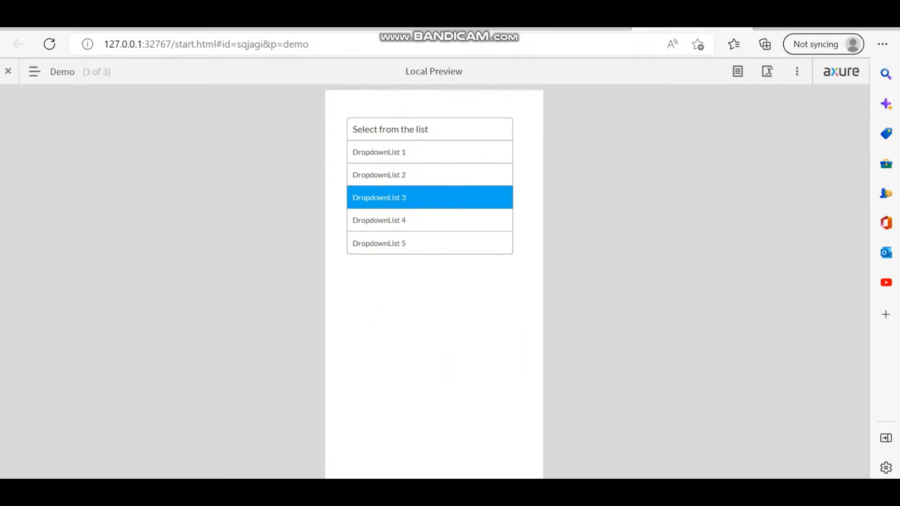
- Switch back to Axure RP, enlarge the widget library area and load the Icons library
key("alt+Tab")
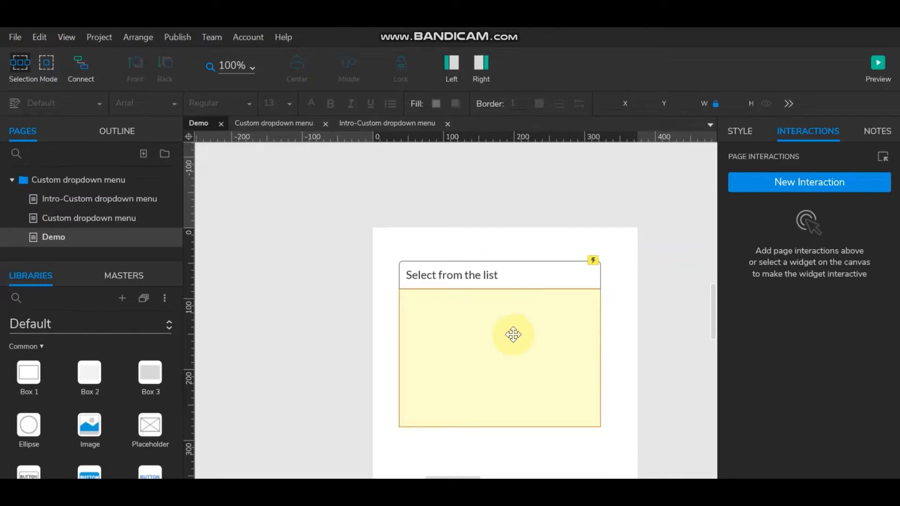
left_click(513, 271)
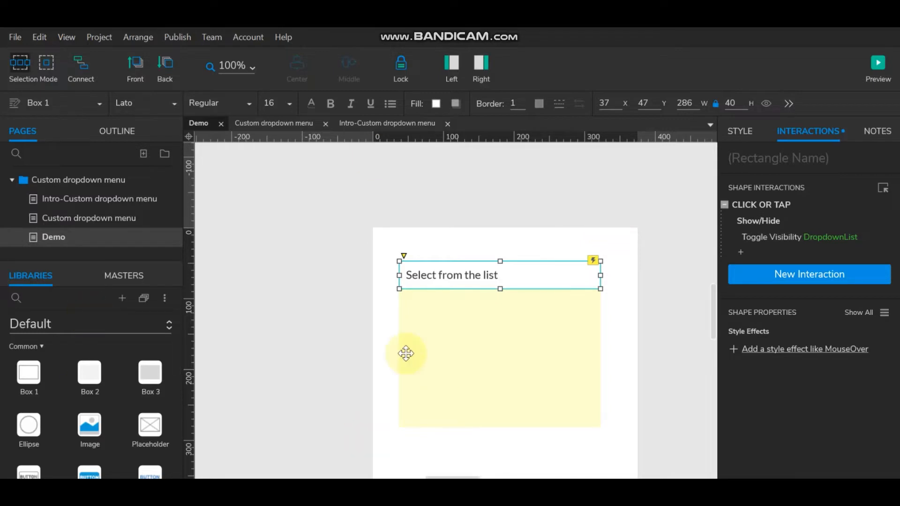
left_click_drag(106, 261, 106, 168)
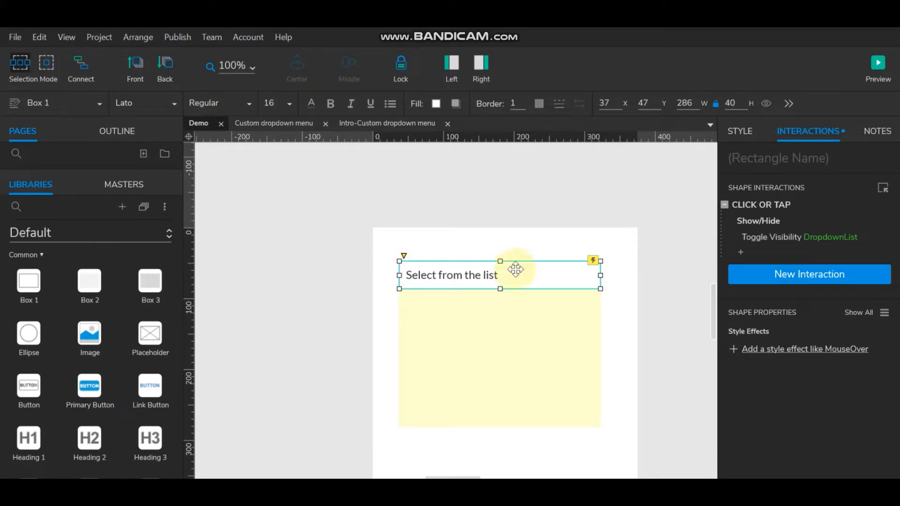
left_click(600, 211)
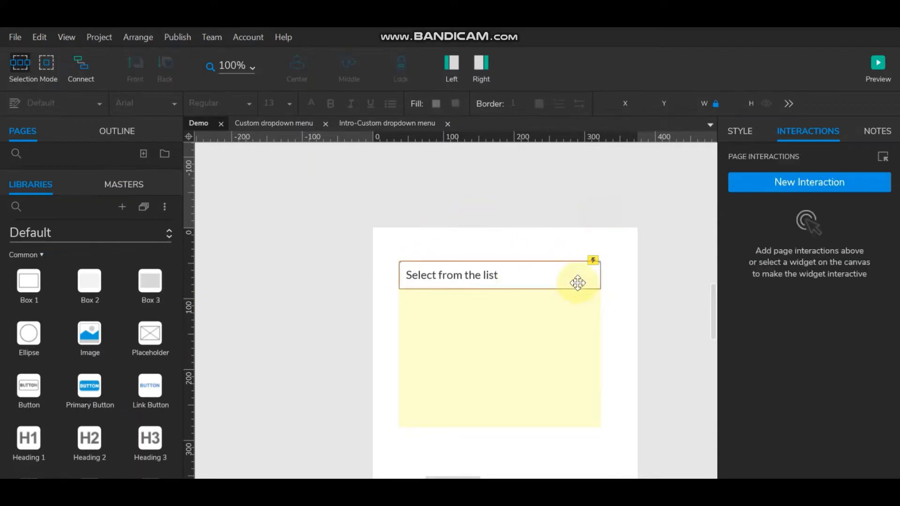
left_click(61, 234)
left_click(57, 313)
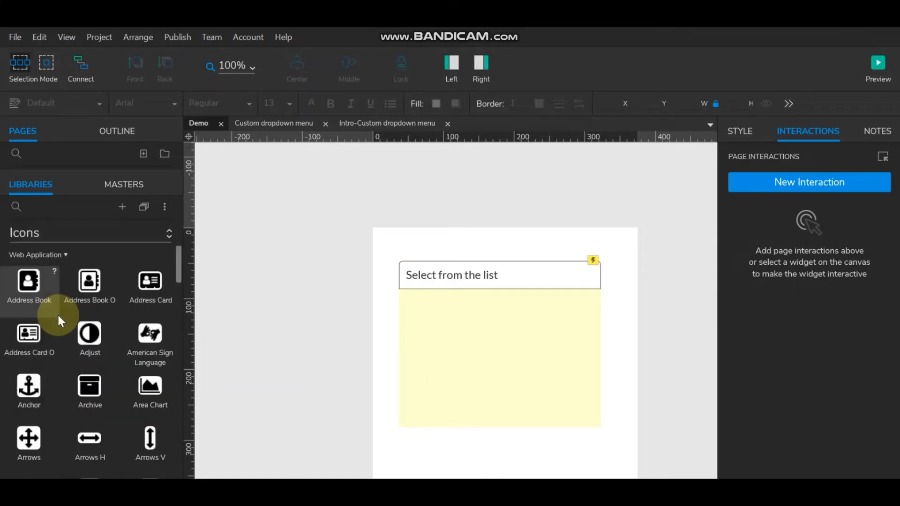
- Collapse the icon categories from Web Application through Text Editor to reach the Directional icons
left_click(62, 250)
left_click(53, 278)
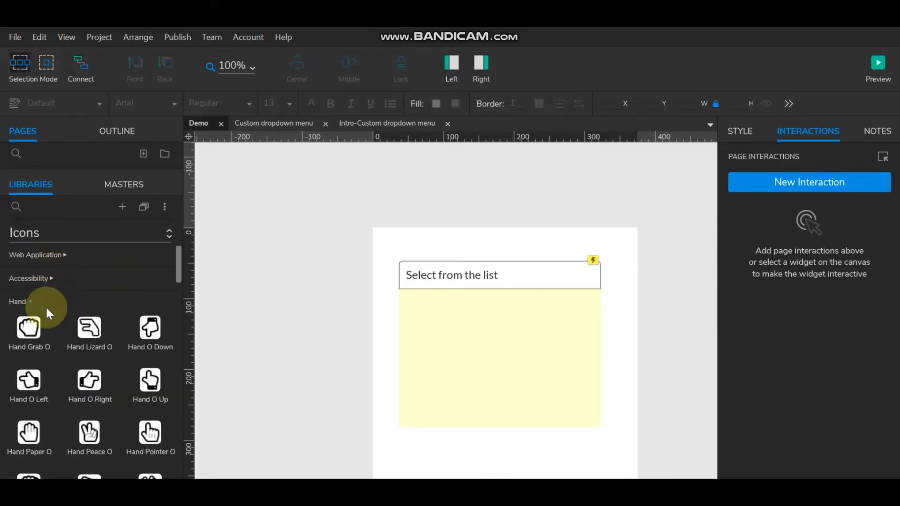
left_click(30, 303)
left_click(58, 323)
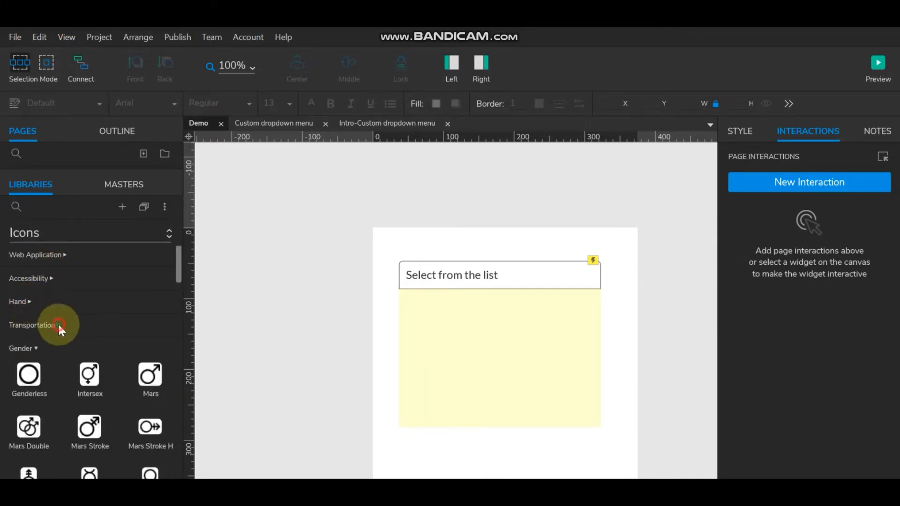
left_click(34, 350)
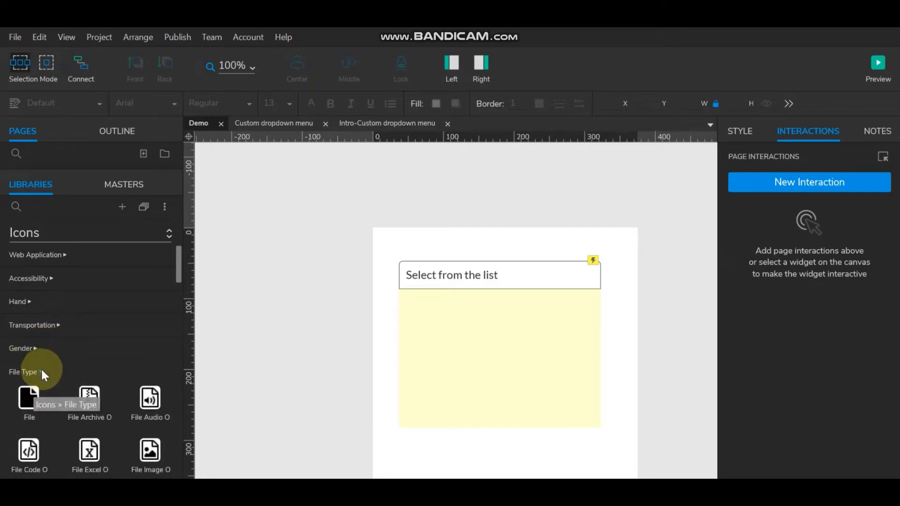
left_click(39, 370)
left_click(37, 395)
scroll(85, 345, "down", 3)
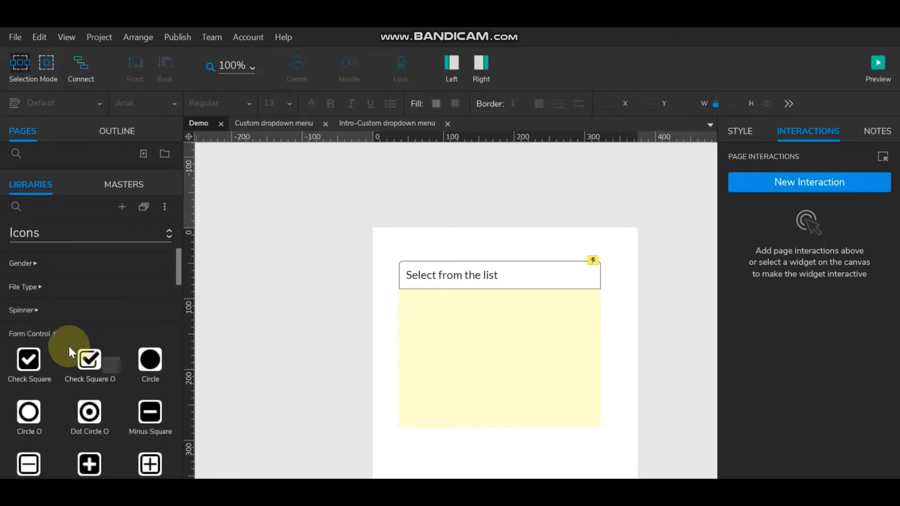
left_click(52, 333)
left_click(39, 357)
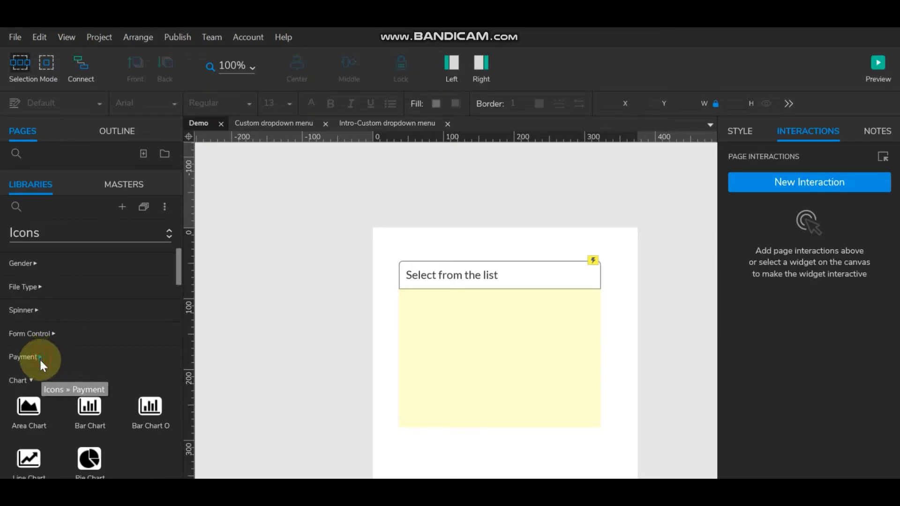
left_click(51, 381)
scroll(72, 334, "down", 3)
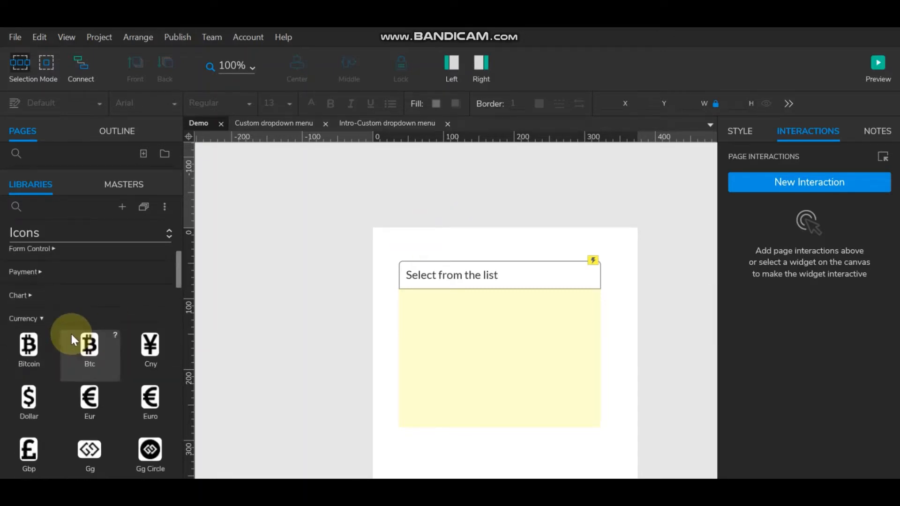
left_click(41, 318)
left_click(47, 342)
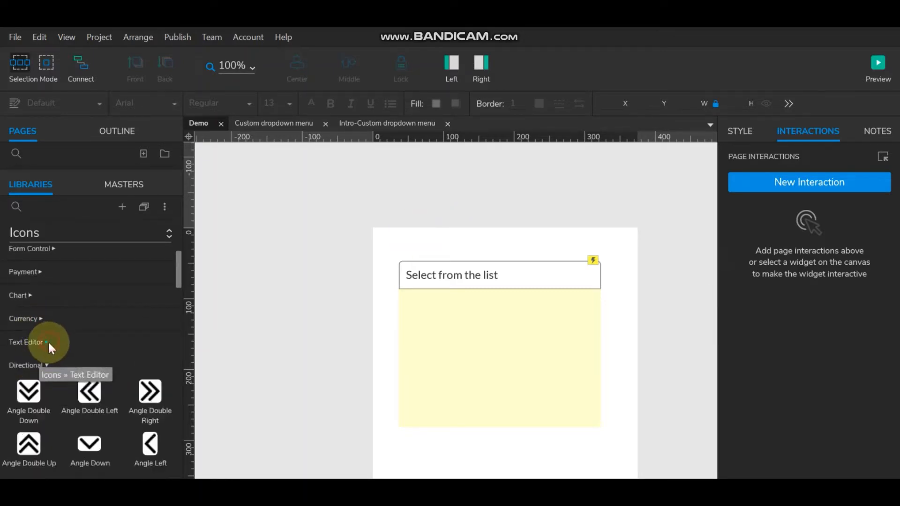
- Place the Caret Down icon from the Directional set at the right end of the "Select from the list" header box
scroll(134, 401, "down", 3)
scroll(133, 398, "down", 2)
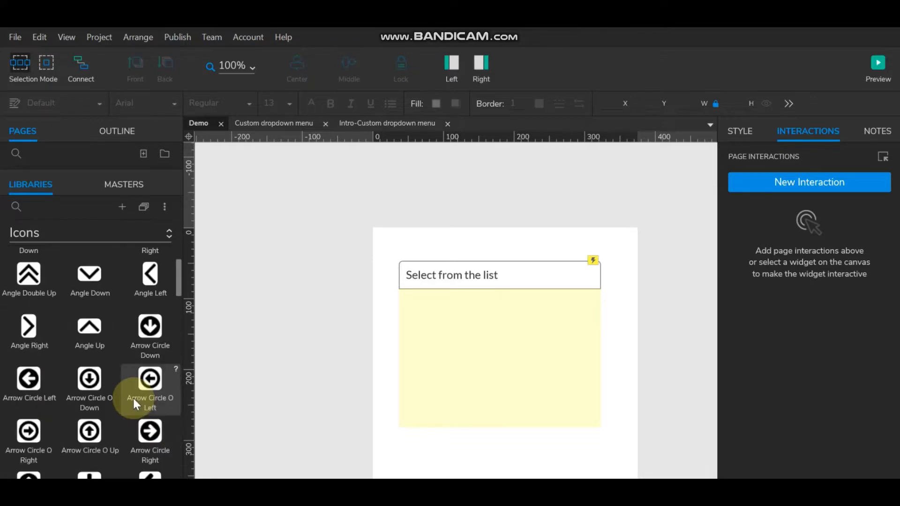
scroll(133, 395, "down", 3)
scroll(131, 393, "down", 2)
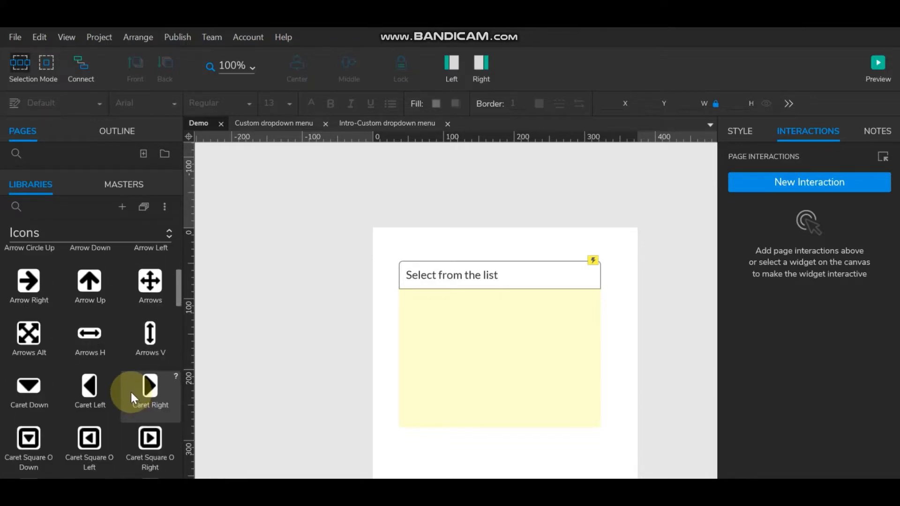
left_click_drag(29, 393, 560, 270)
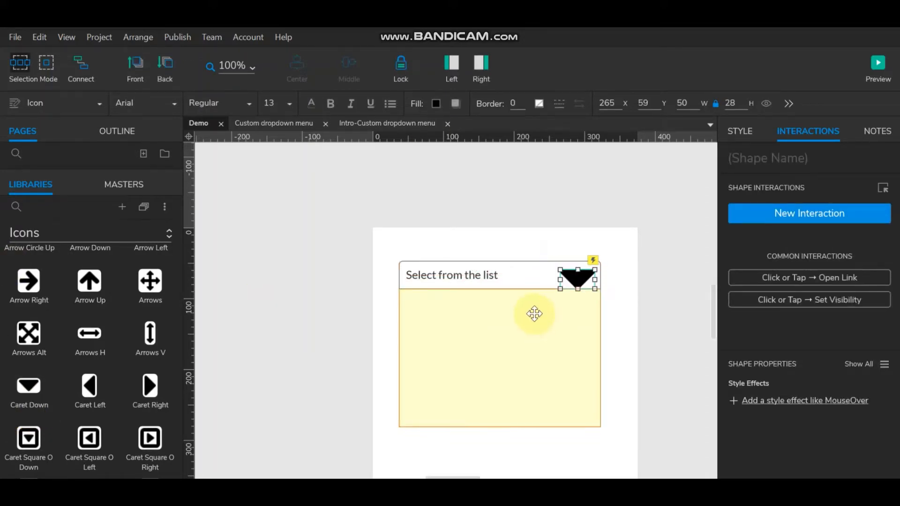
left_click(496, 214)
- Shrink the caret icon in the header proportionally to a width of 20
left_click(582, 288)
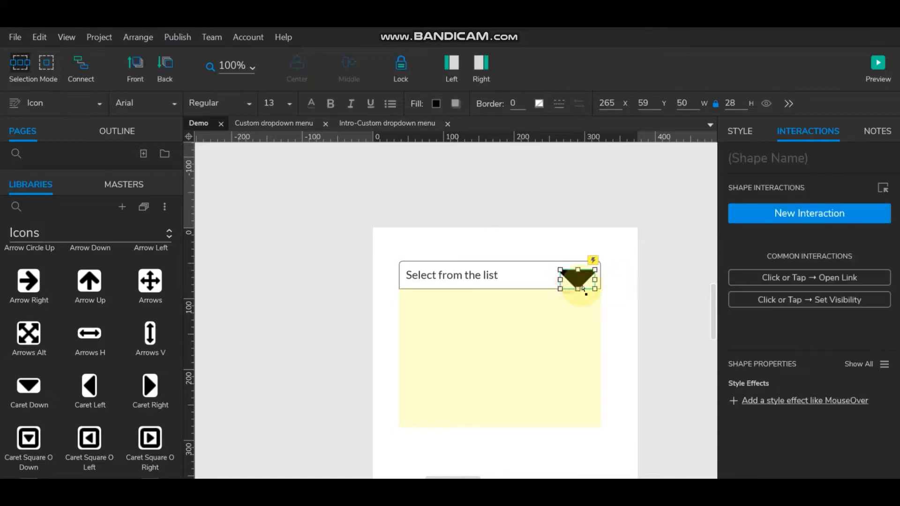
left_click_drag(560, 288, 570, 283)
left_click(688, 103)
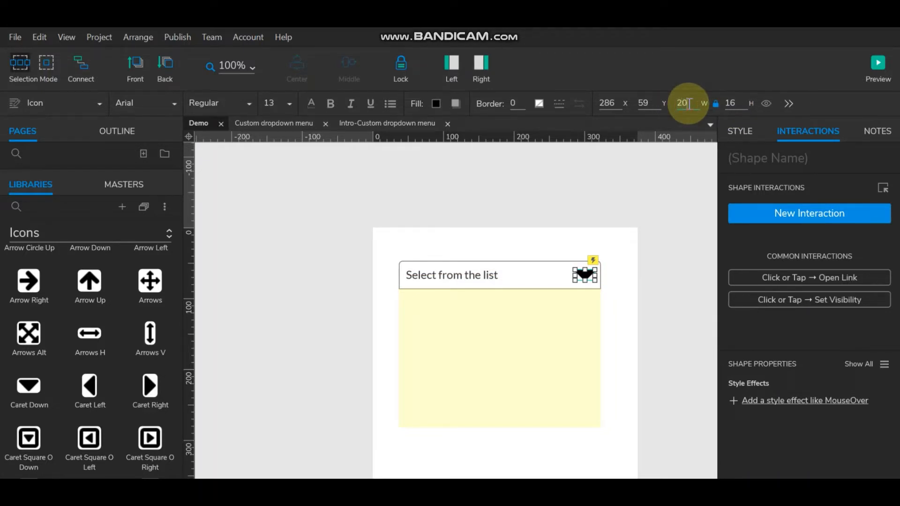
key("Return")
left_click(538, 202)
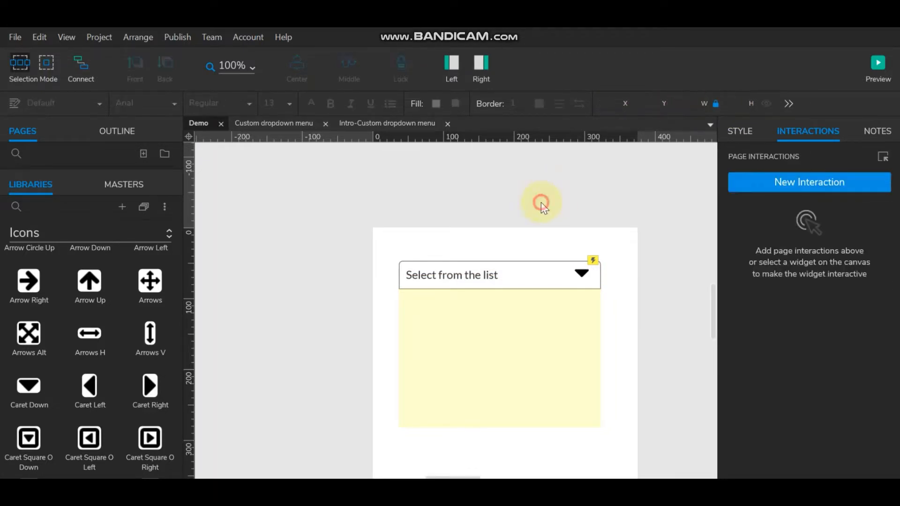
- Align the caret icon vertically to the middle of the "Select from the list" header box
left_click(534, 266)
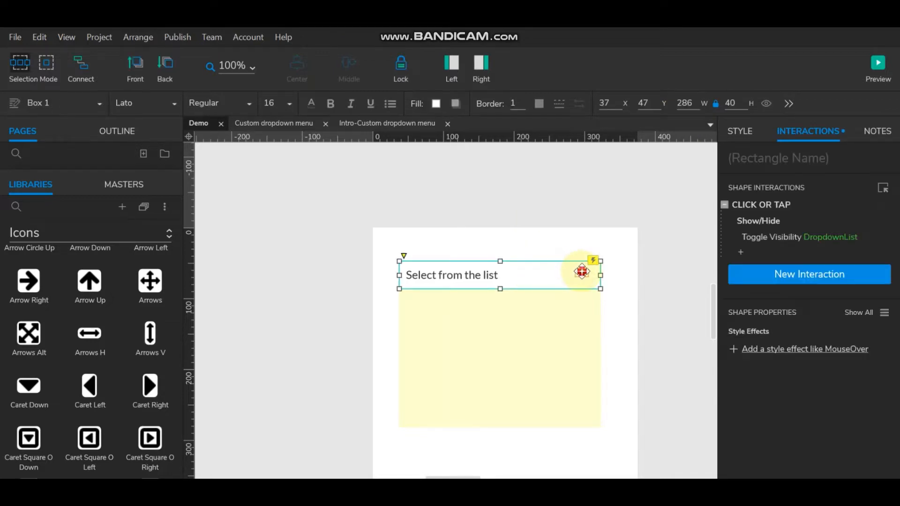
left_click(581, 273, "shift")
left_click(356, 78)
left_click(567, 219)
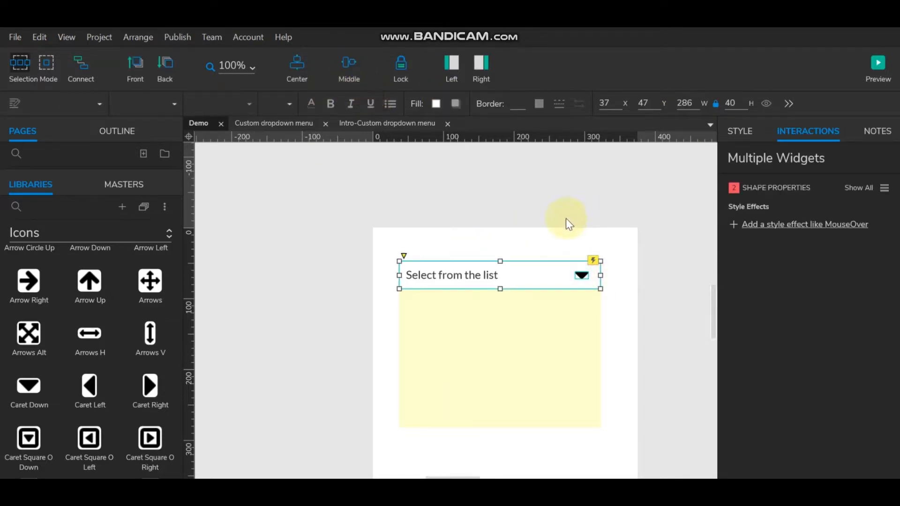
- Nudge the caret icon slightly right within the header to X 289
left_click(582, 275)
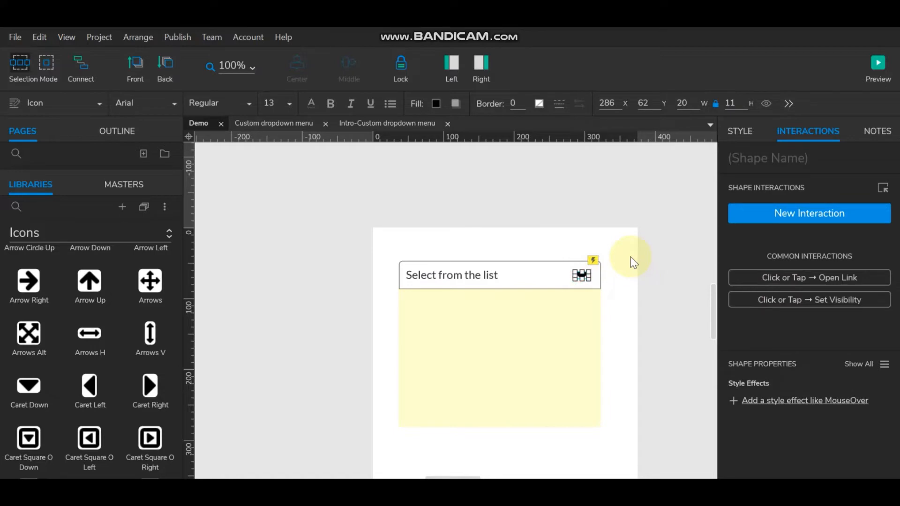
key("shift+Right")
key("Left")
key("Left")
key("Left")
key("Left")
key("Left")
key("Left")
key("Left")
key("Escape")
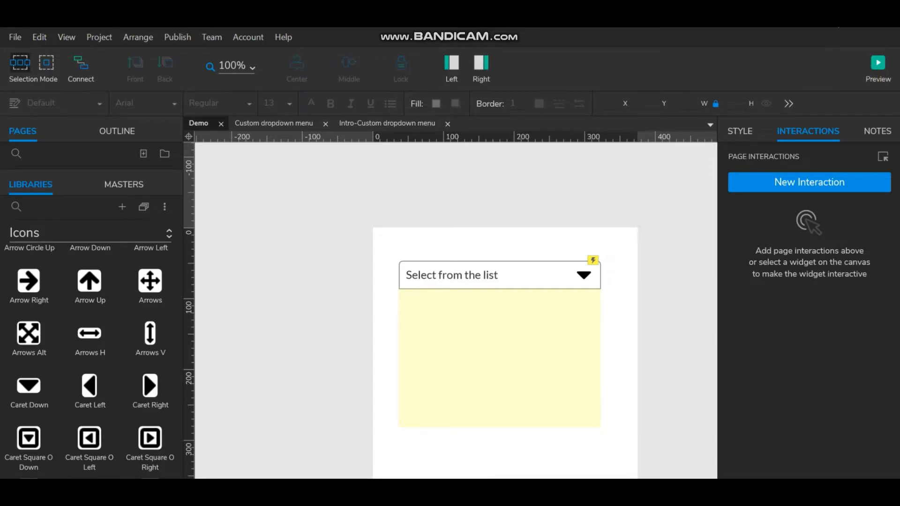
- Fill the caret icon in the "Select from the list" header with the recently used light grey
left_click(654, 309)
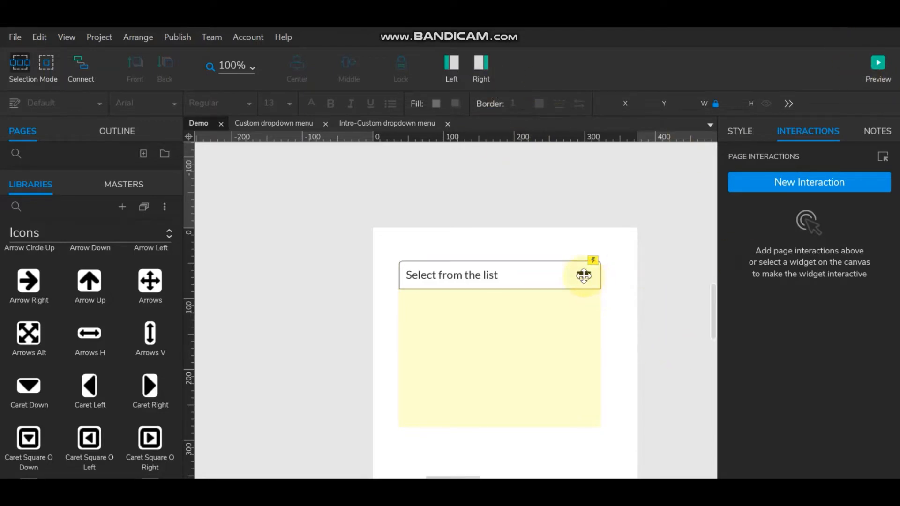
left_click(583, 275)
left_click(437, 104)
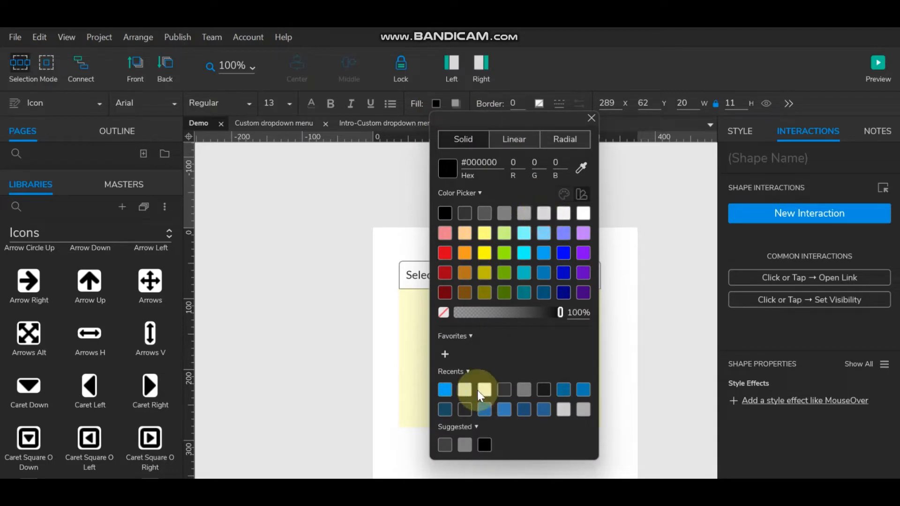
left_click(464, 389)
left_click(681, 311)
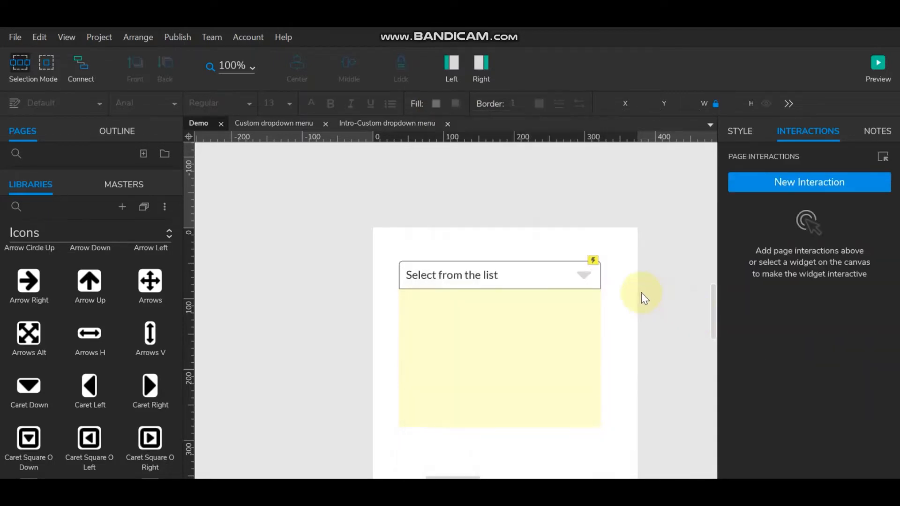
- Name the "Select from the list" header box SelectHeader
left_click(490, 277)
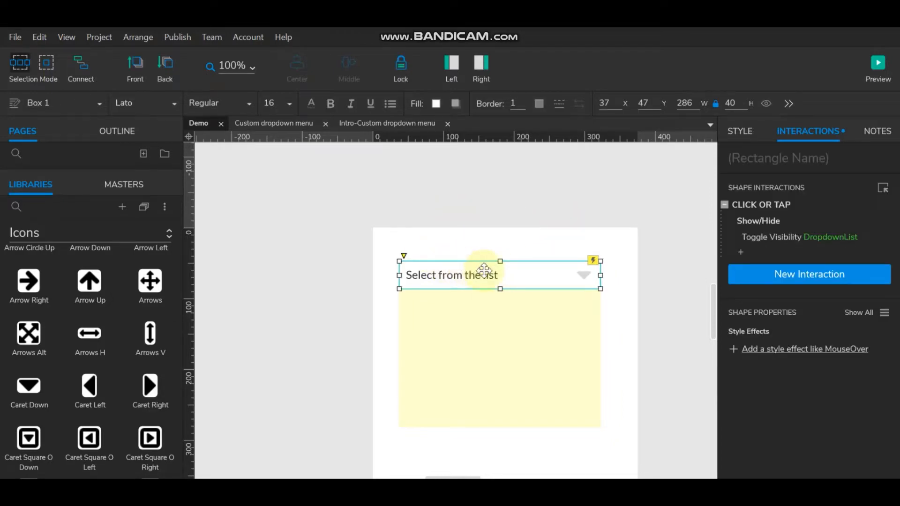
left_click(770, 157)
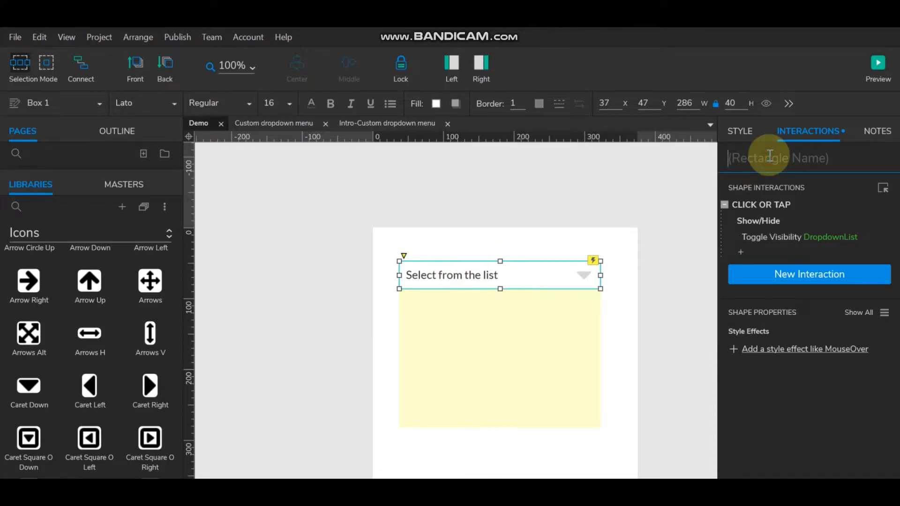
type("Sele")
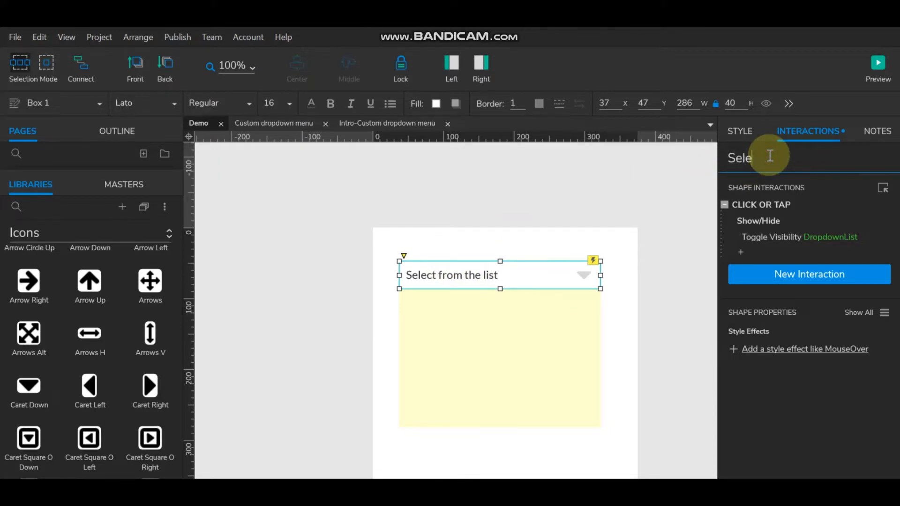
type("ctHeader")
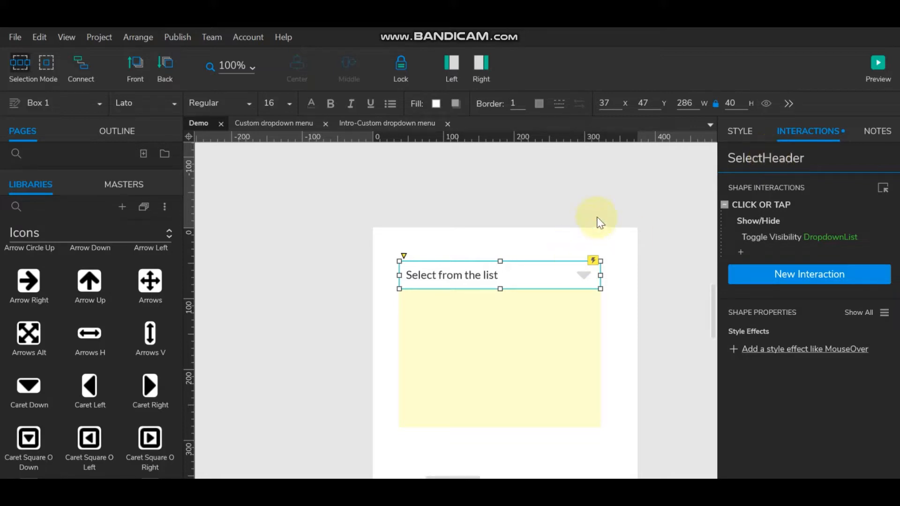
left_click(607, 204)
- Examine the existing Click or Tap interaction of the DropdownList 1 row inside the DropdownList panel
double_click(552, 337)
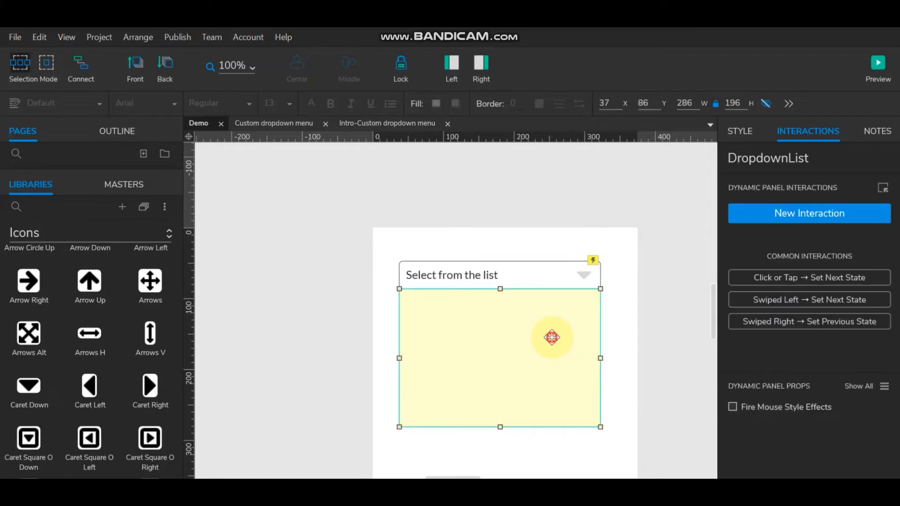
left_click(488, 303)
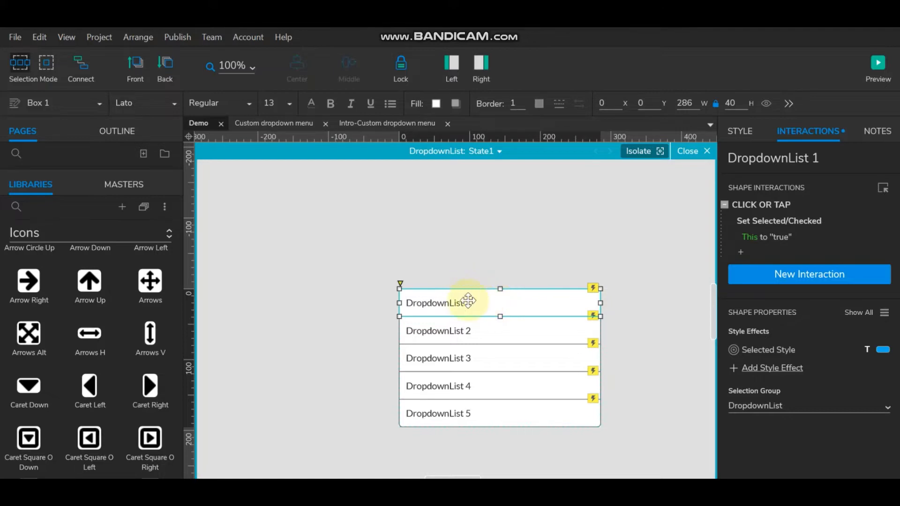
left_click(698, 151)
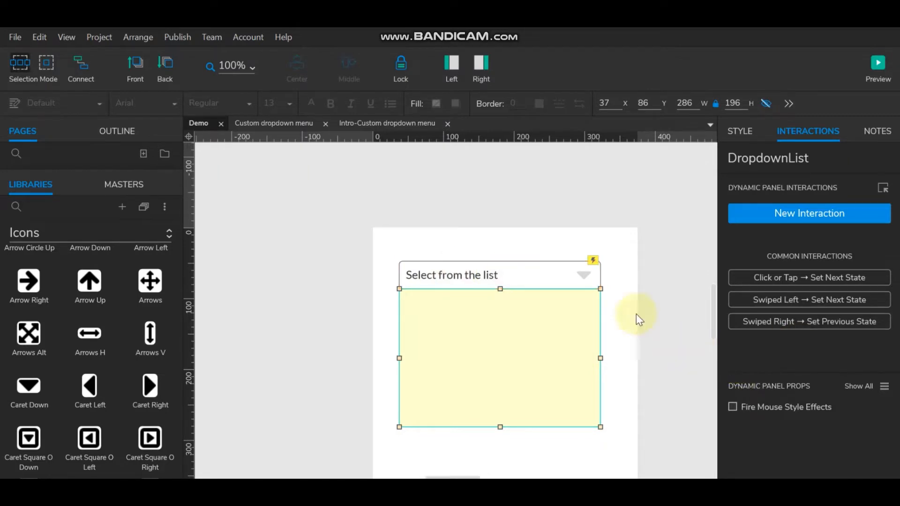
double_click(525, 322)
left_click(491, 306)
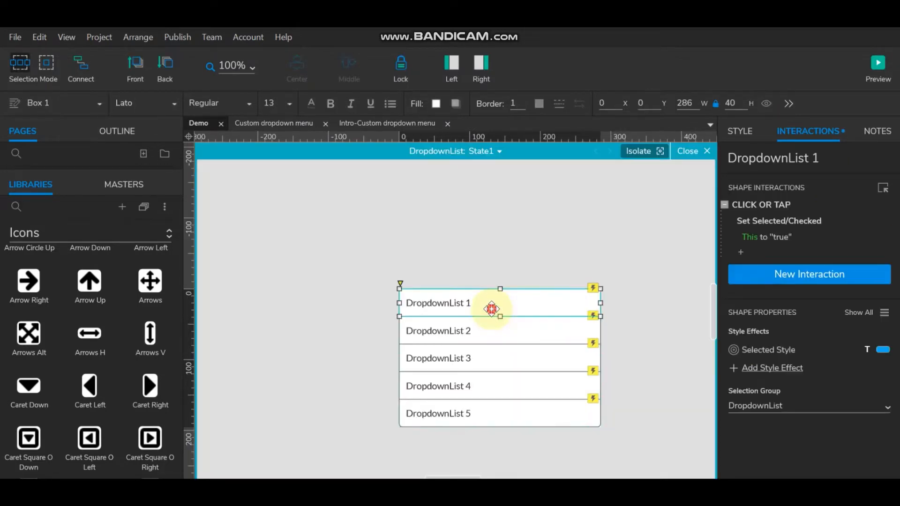
mouse_move(781, 207)
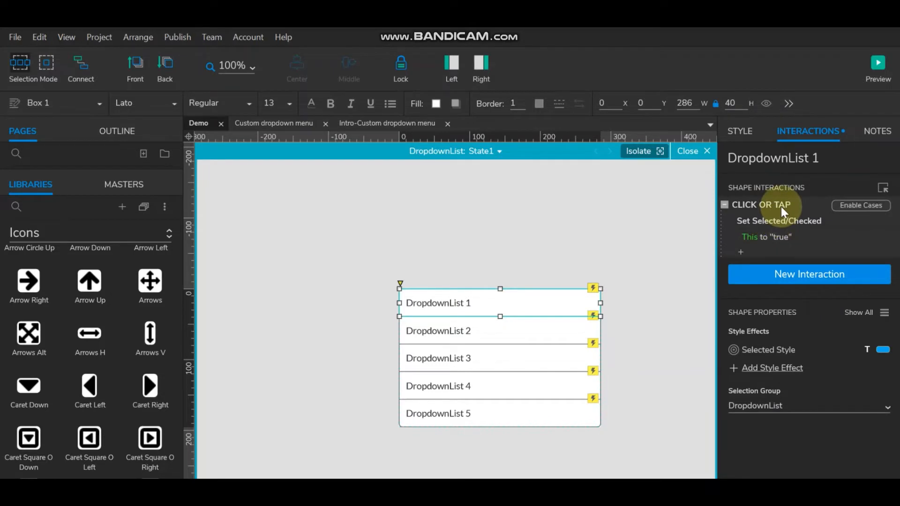
left_click(697, 154)
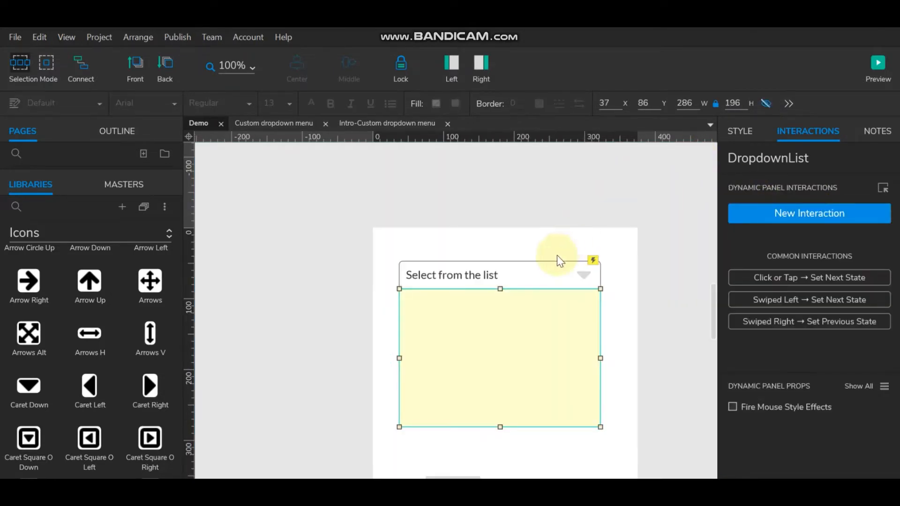
- Copy the widget name SelectHeader from the header box
left_click(515, 275)
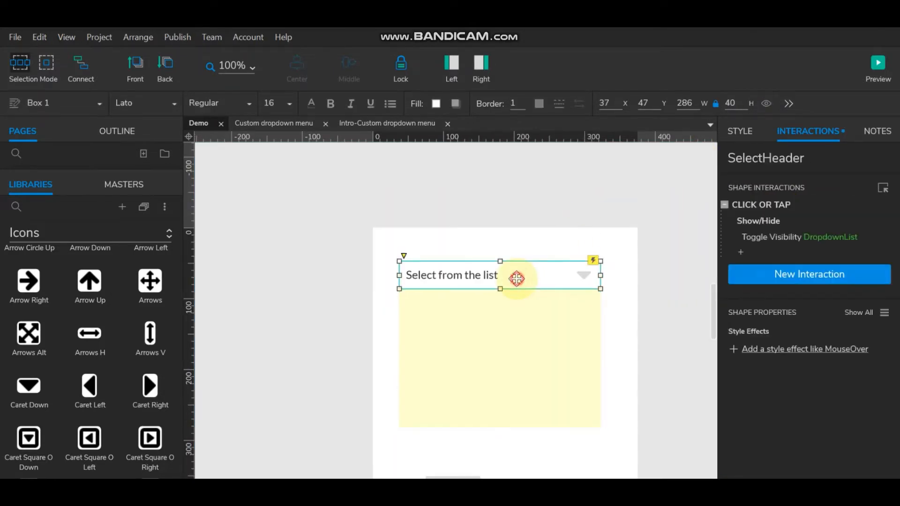
double_click(805, 162)
key("ctrl+c")
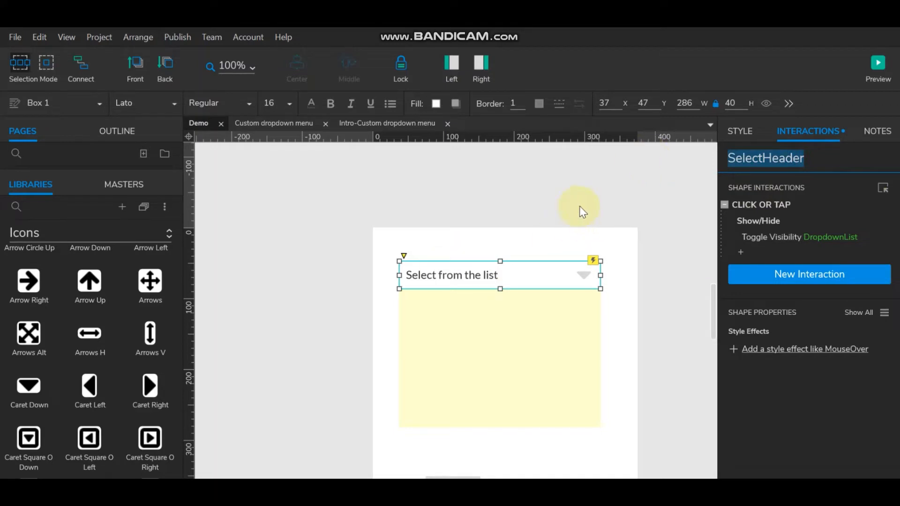
- Add a Set Text action to the Click or Tap event of the DropdownList 1 row, targeting SelectHeader
double_click(453, 362)
left_click(467, 304)
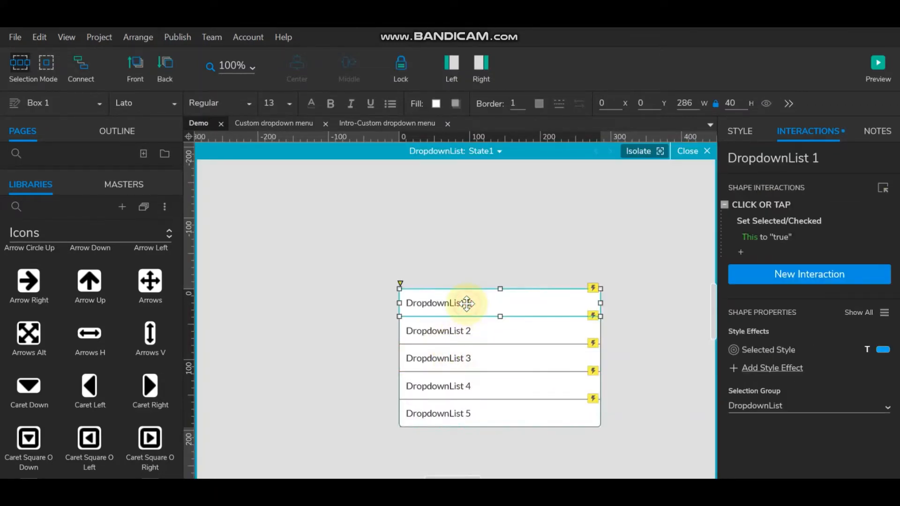
double_click(785, 204)
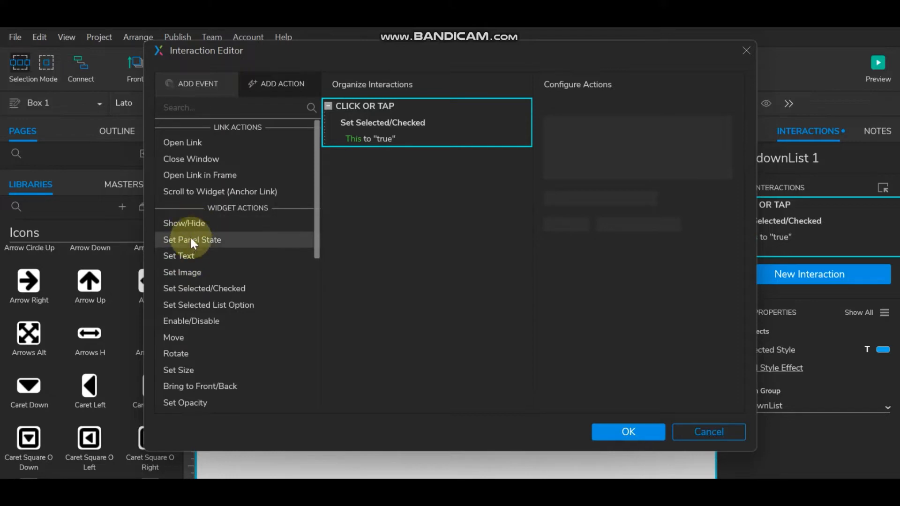
left_click(190, 255)
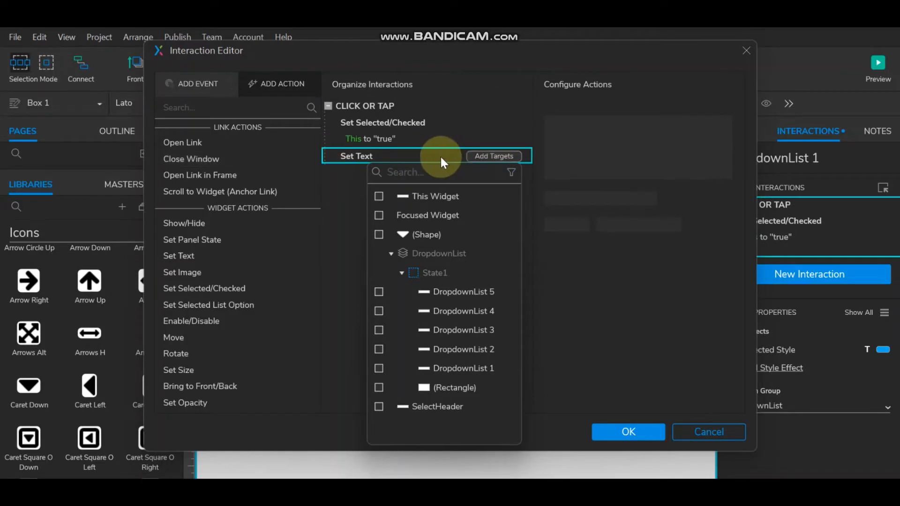
left_click(344, 158)
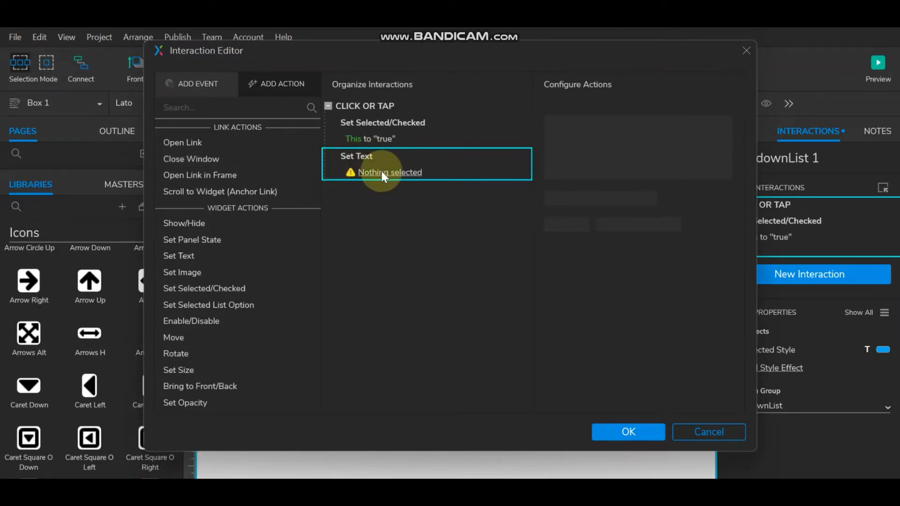
left_click(381, 172)
left_click(661, 121)
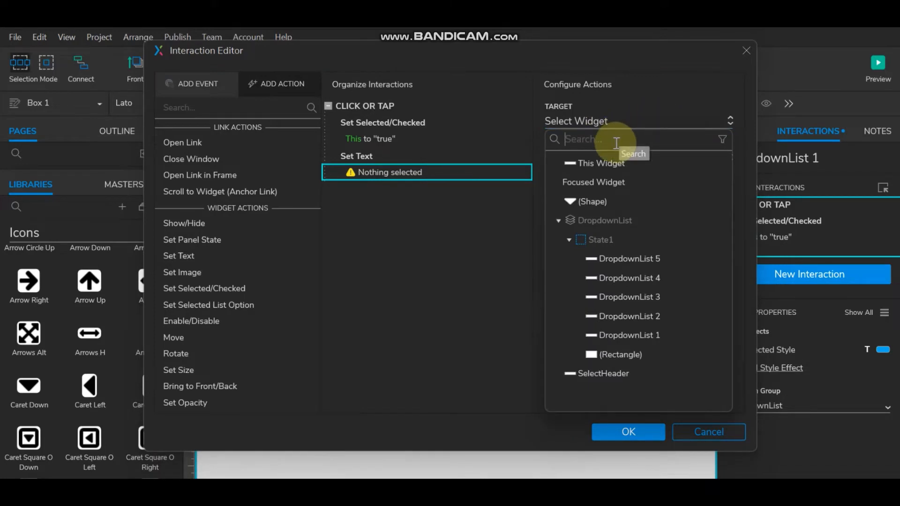
key("ctrl+v")
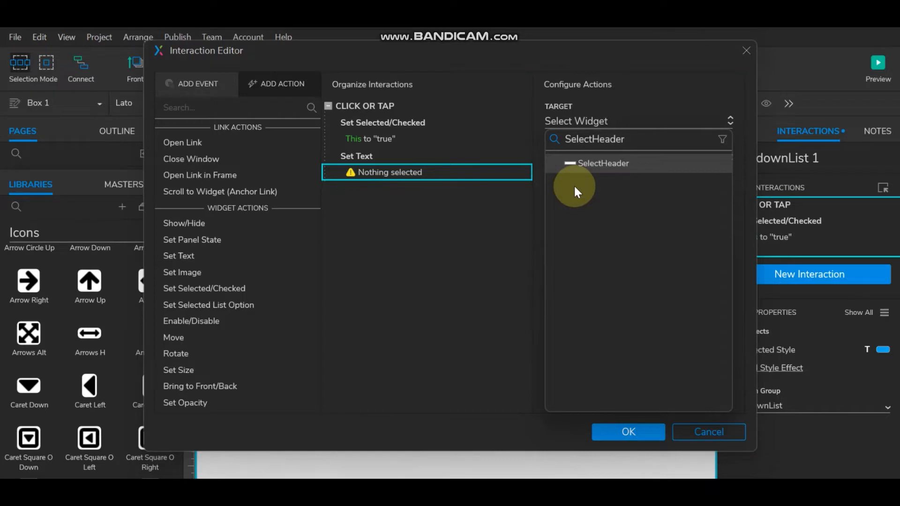
left_click(617, 162)
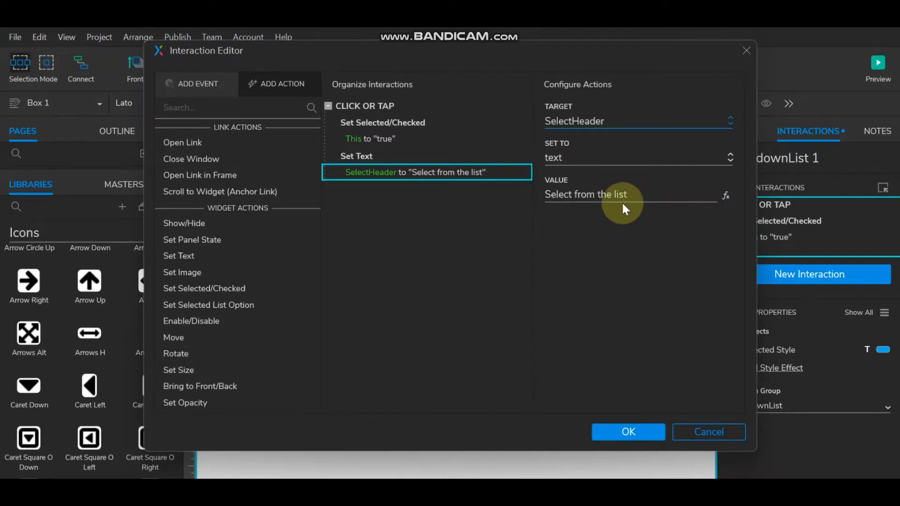
- Clear the Set Text value and add a local variable for the text on widget DropdownList 1
left_click(727, 195)
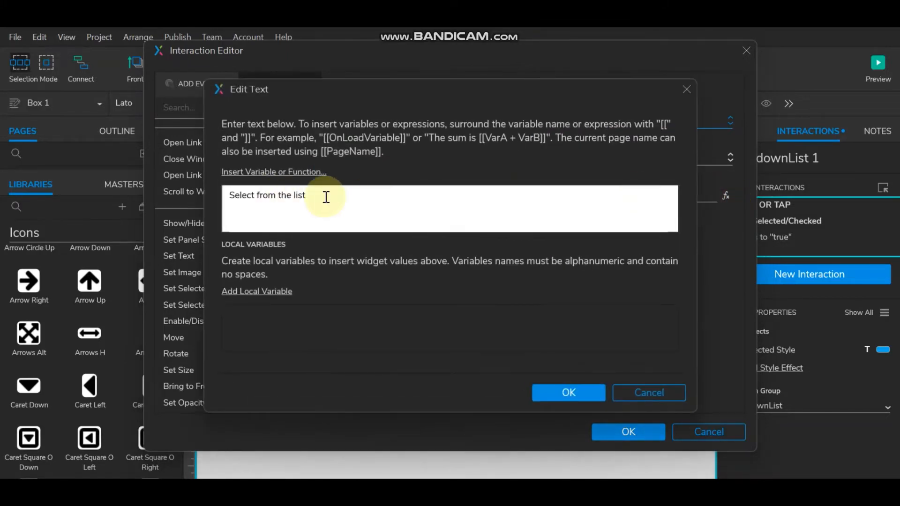
key("ctrl+a")
key("BackSpace")
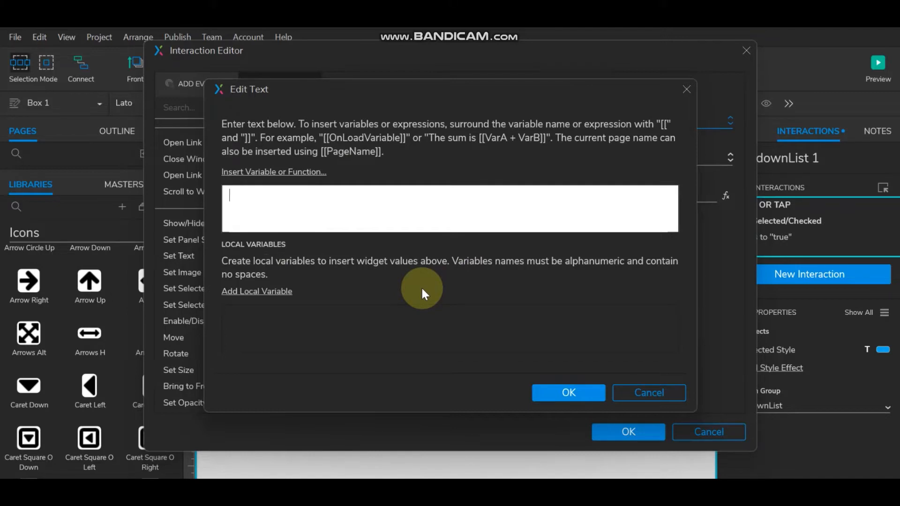
left_click(259, 289)
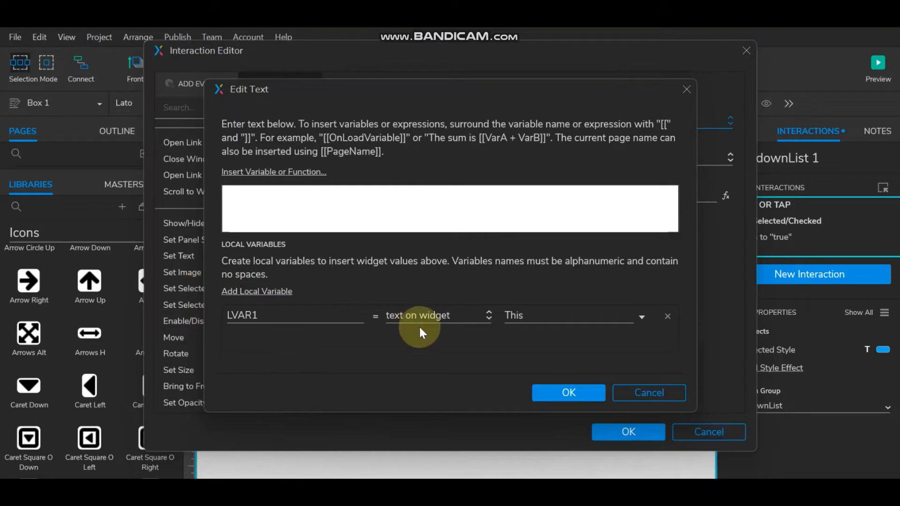
left_click(534, 317)
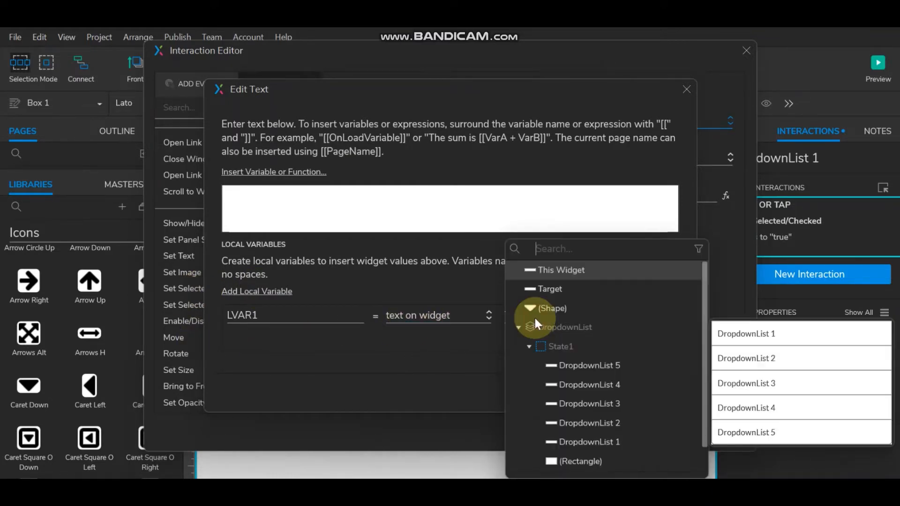
left_click(609, 442)
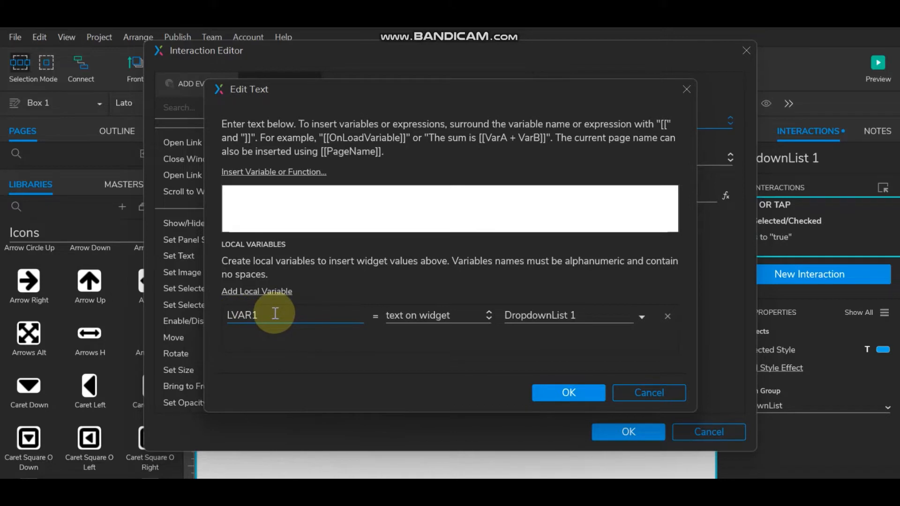
- Insert the local variable LVAR1 as SelectHeader's text value, save the interaction and leave the DropdownList panel
left_click_drag(268, 315, 193, 316)
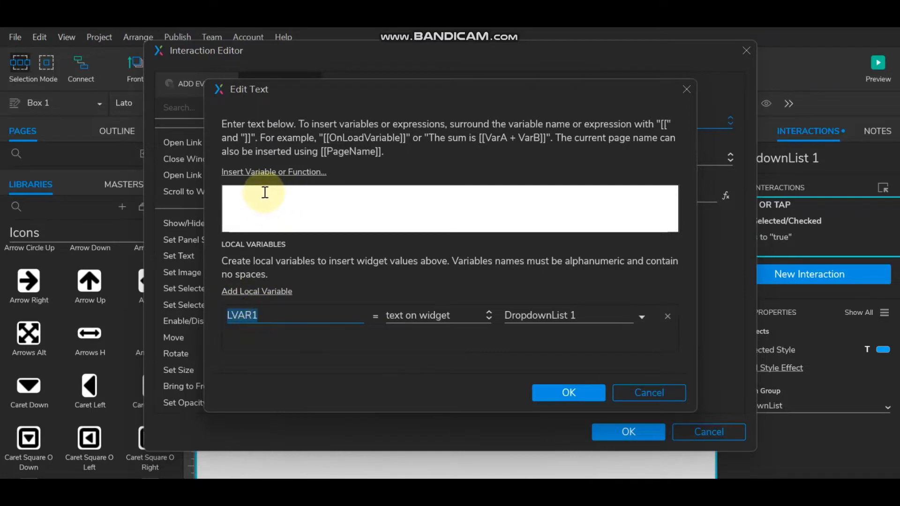
left_click(301, 205)
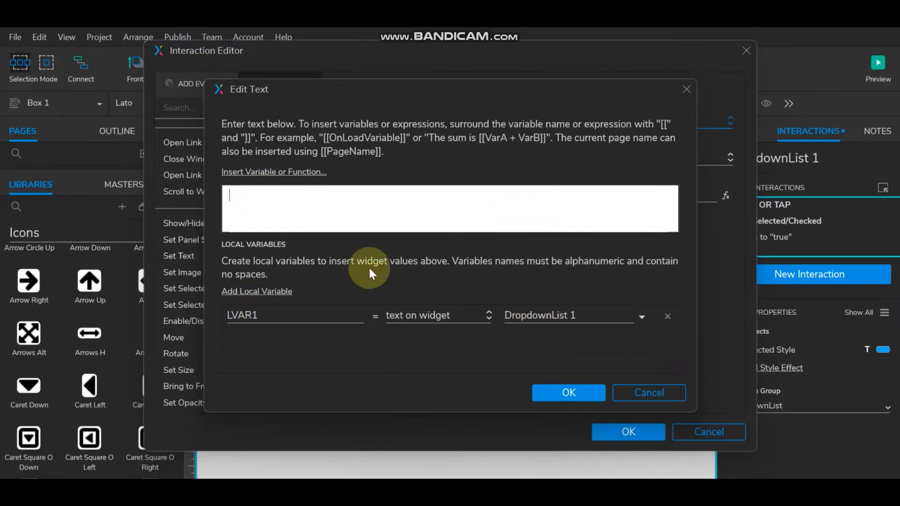
left_click(231, 199)
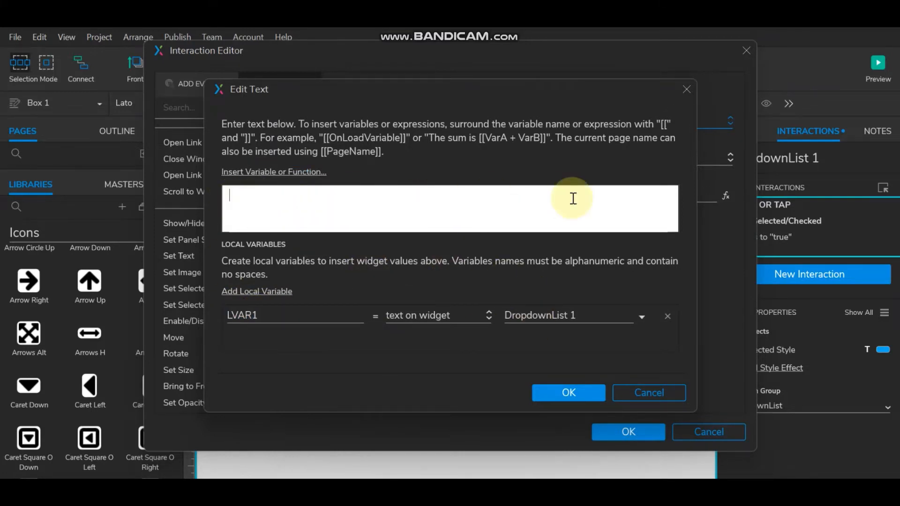
left_click(258, 173)
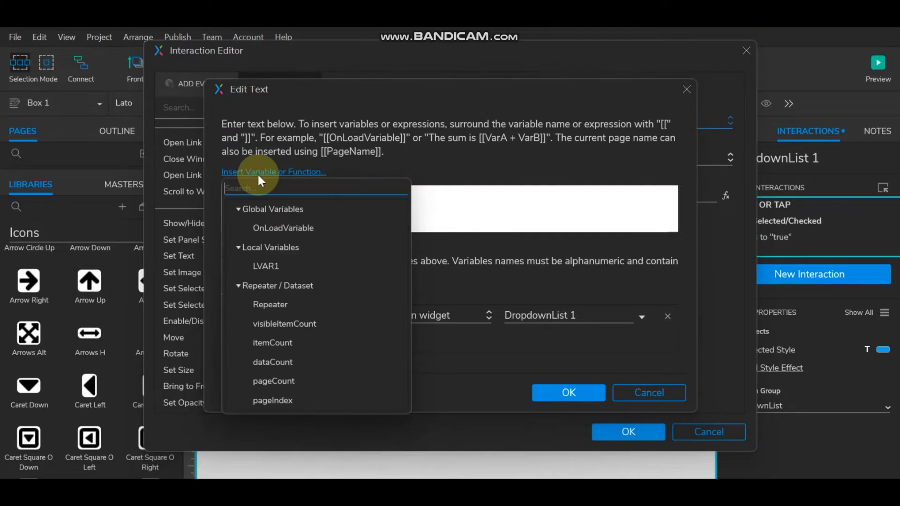
left_click(268, 265)
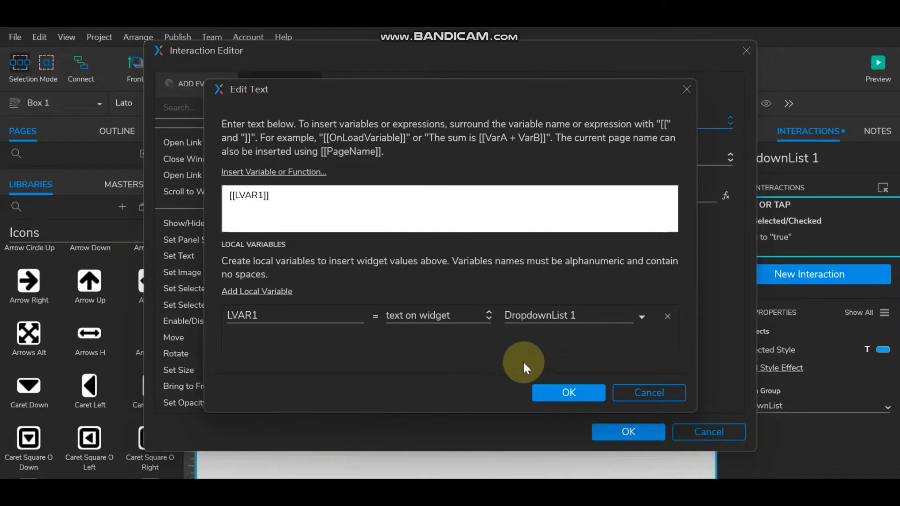
left_click(558, 391)
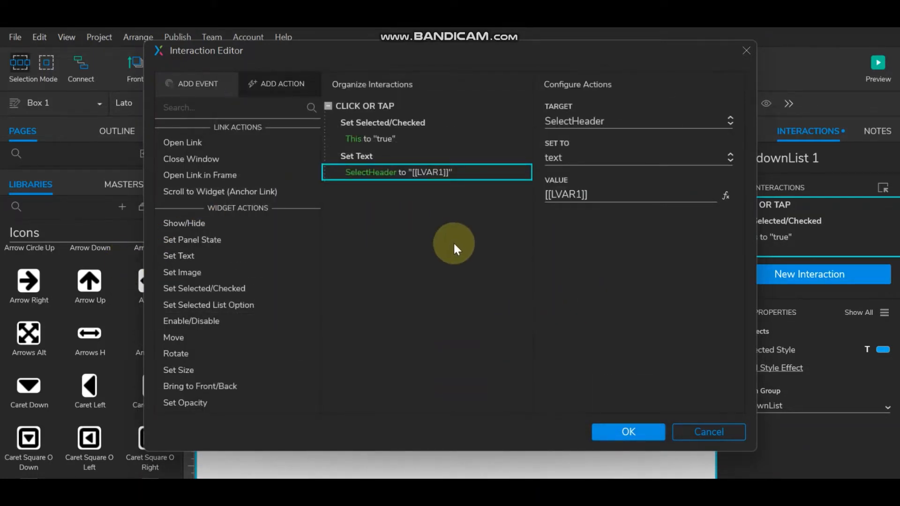
left_click(628, 430)
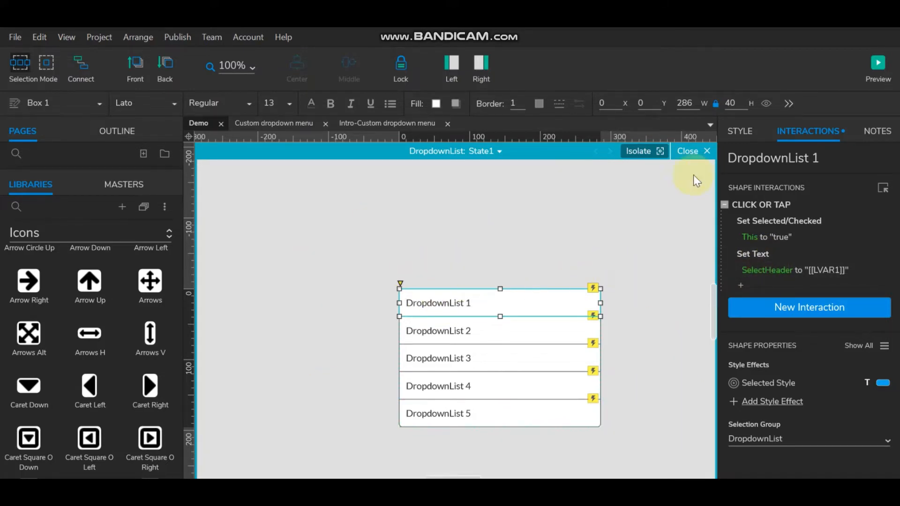
left_click(696, 151)
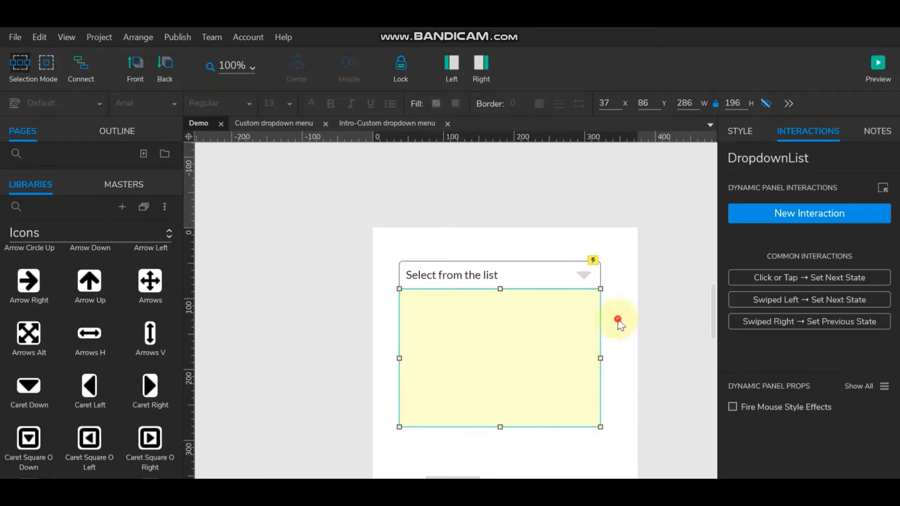
- Copy the widget name of the DropdownList dynamic panel
left_click(838, 159)
left_click_drag(838, 159, 644, 163)
key("ctrl+c")
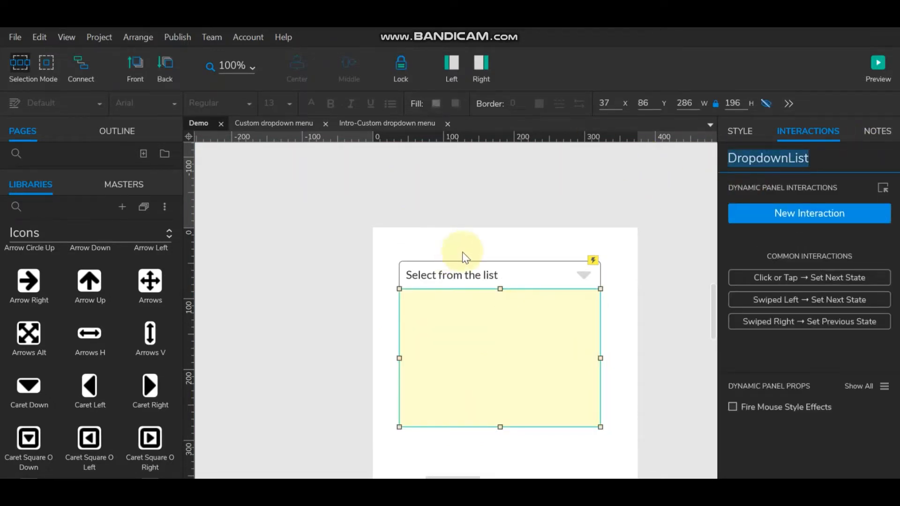
left_click(465, 272)
double_click(464, 275)
left_click(638, 250)
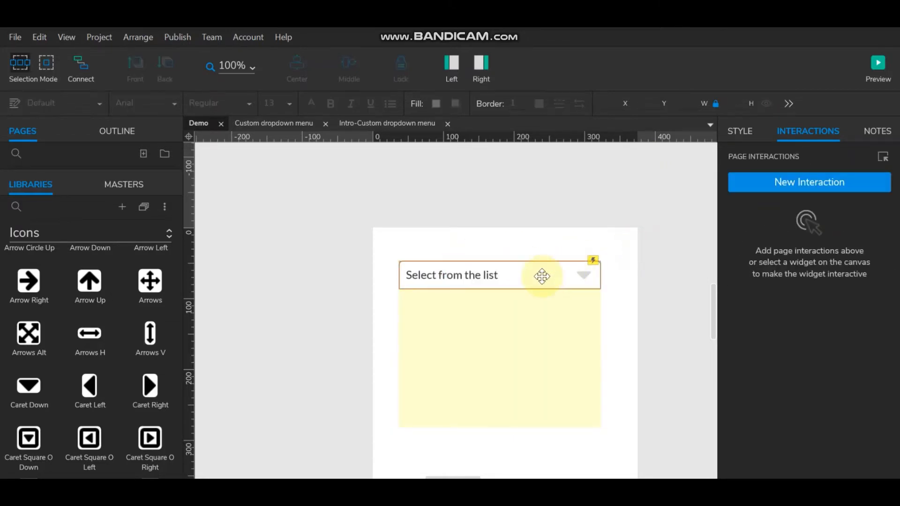
- Add a Show/Hide action that hides the DropdownList panel to the Click or Tap event of the DropdownList 1 row
left_click(526, 312)
double_click(526, 312)
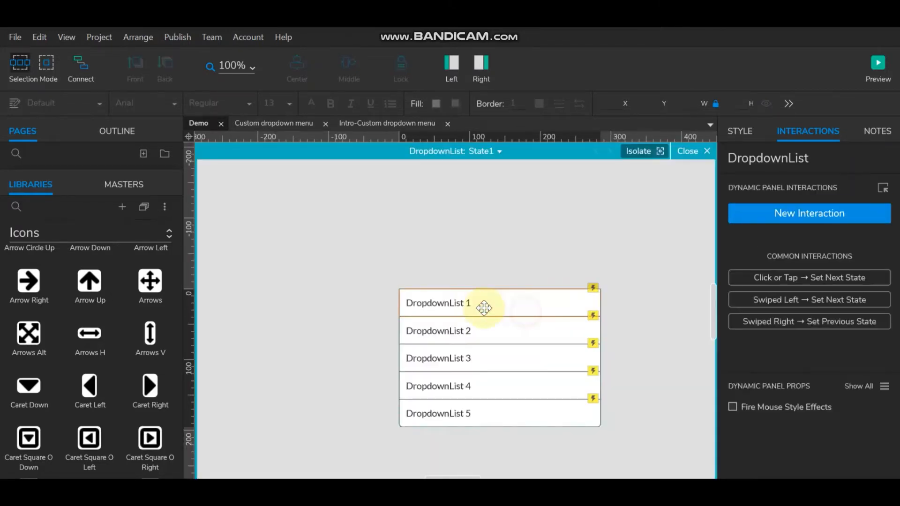
left_click(482, 304)
double_click(782, 204)
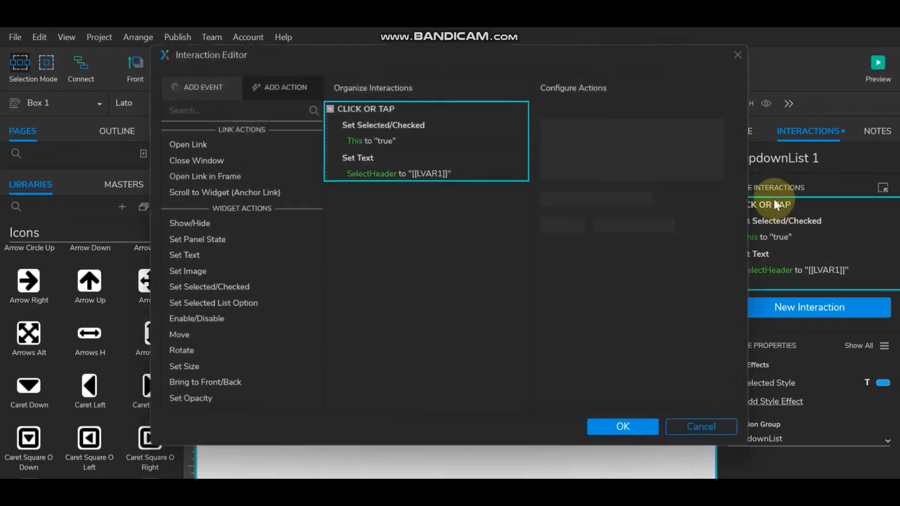
left_click(371, 156)
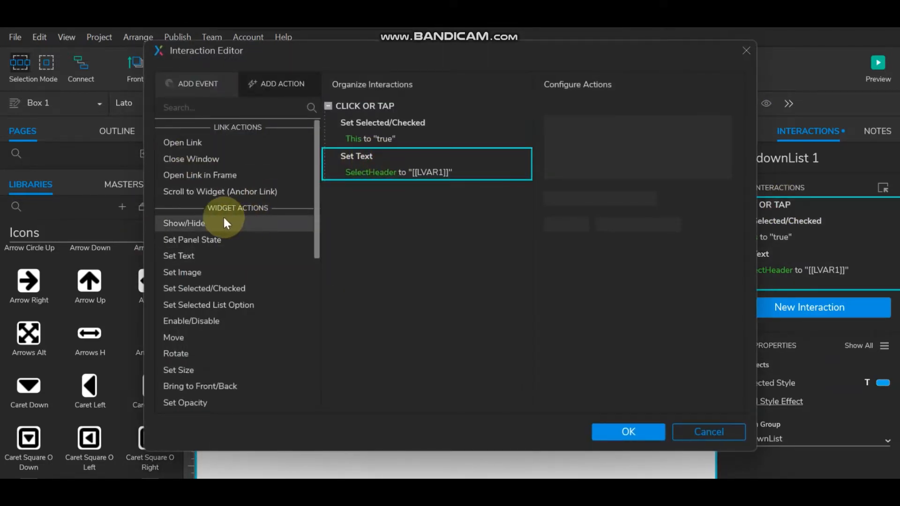
left_click(184, 224)
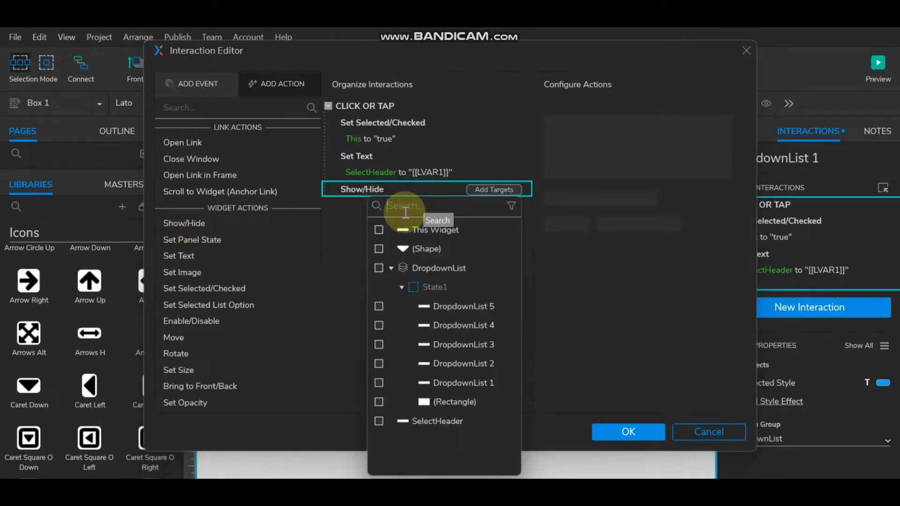
key("ctrl+v")
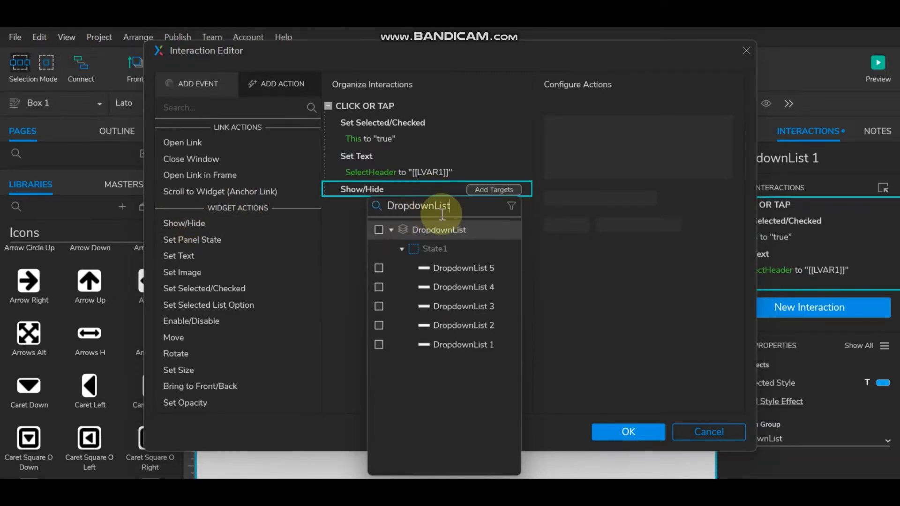
left_click(379, 230)
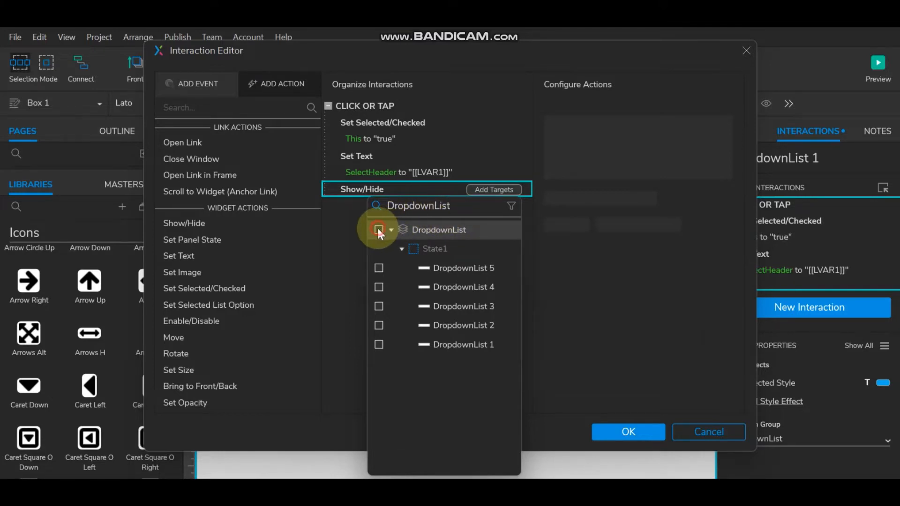
left_click(636, 160)
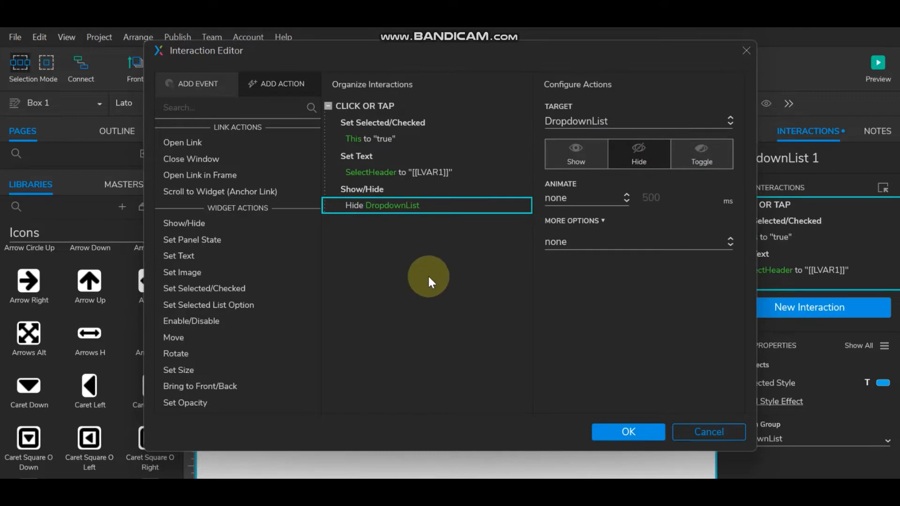
- Insert a Wait action of 250 ms between Set Text and Show/Hide, and save the interaction
left_click(366, 155)
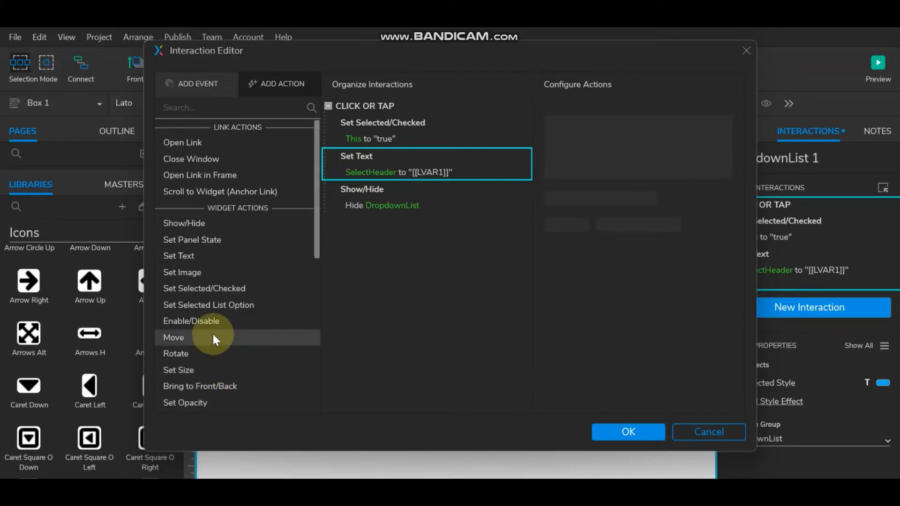
scroll(213, 334, "down", 3)
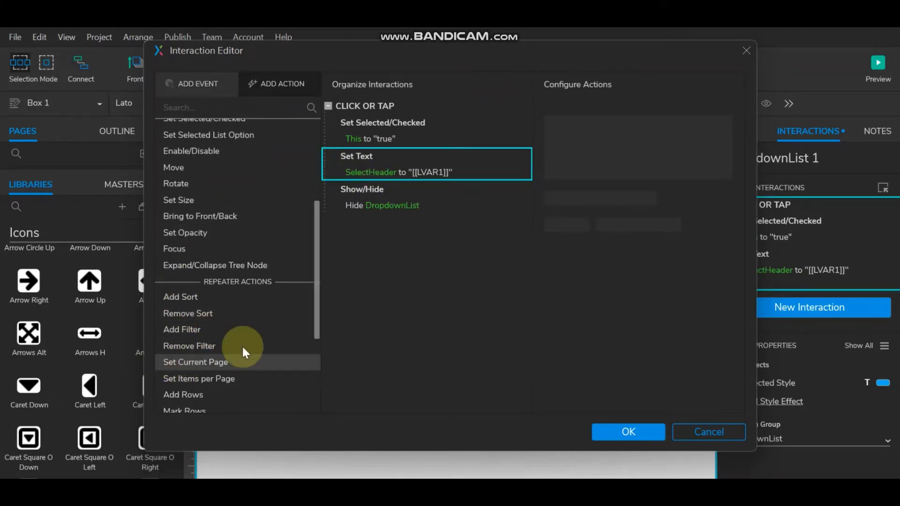
scroll(242, 345, "down", 3)
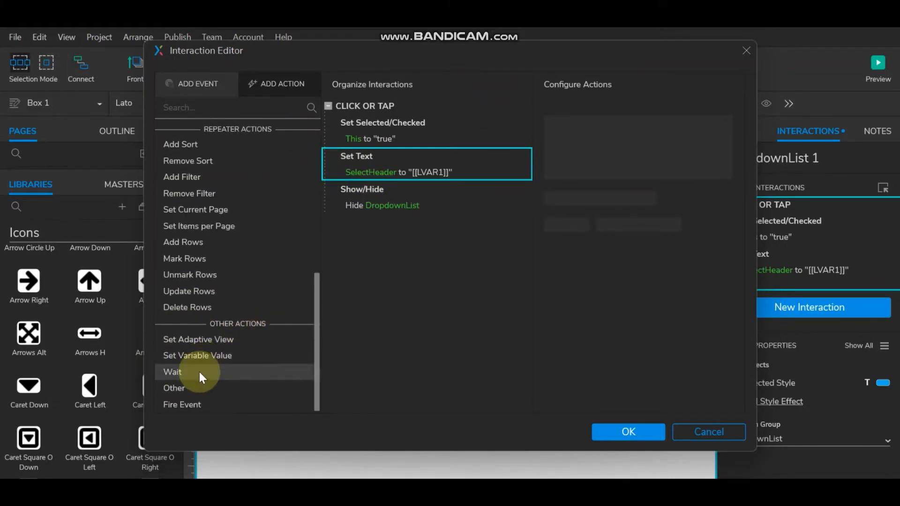
left_click(199, 369)
double_click(558, 121)
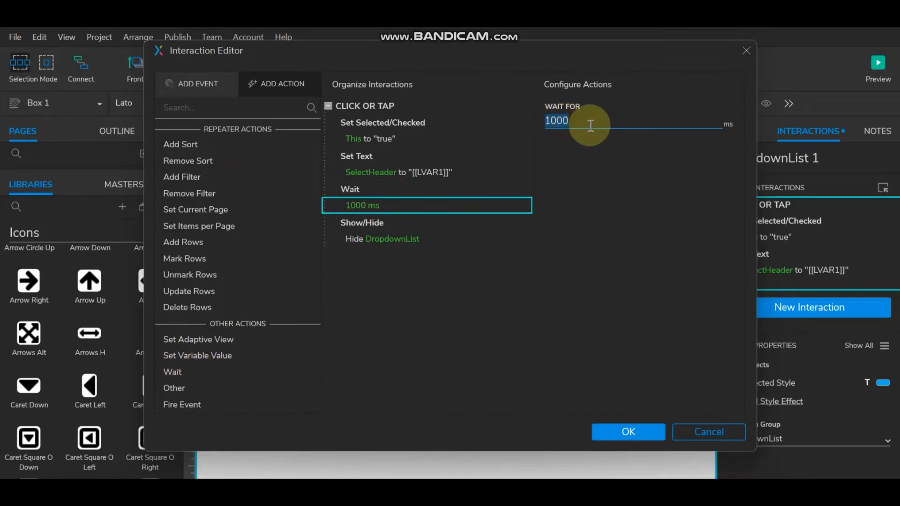
type("250")
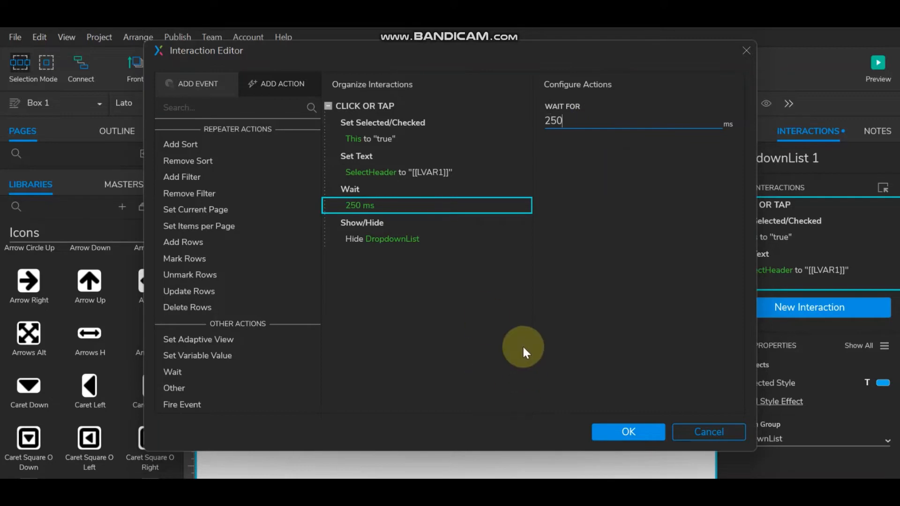
left_click(420, 226)
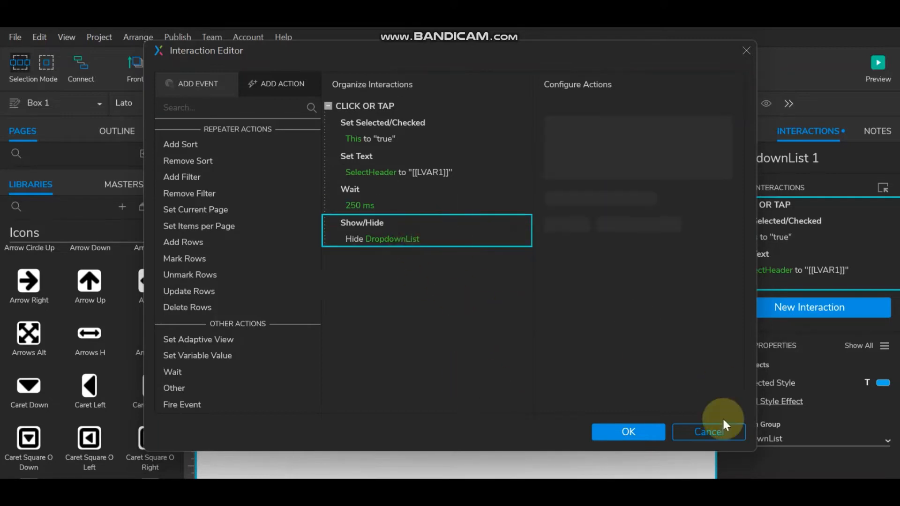
left_click(659, 430)
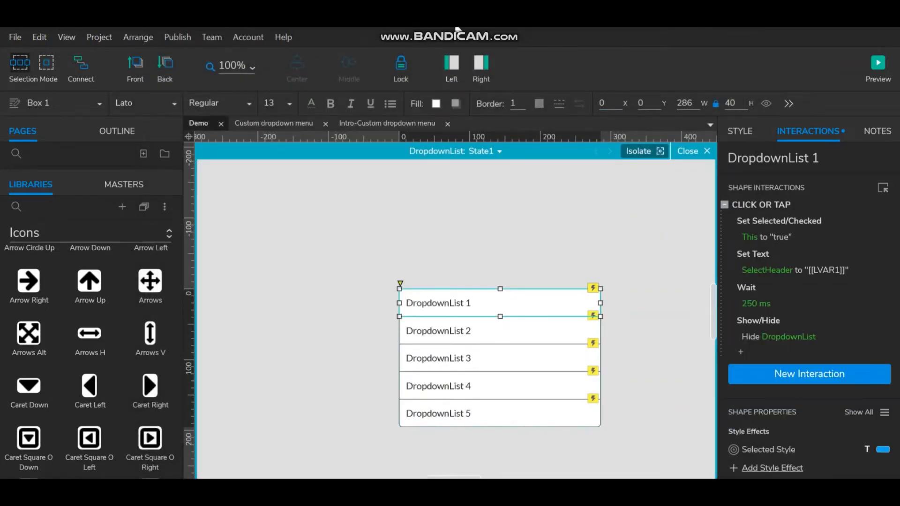
- Preview the Demo page in the browser, choose DropdownList 1, toggle the list from the header and return to the Axure editor
left_click(878, 62)
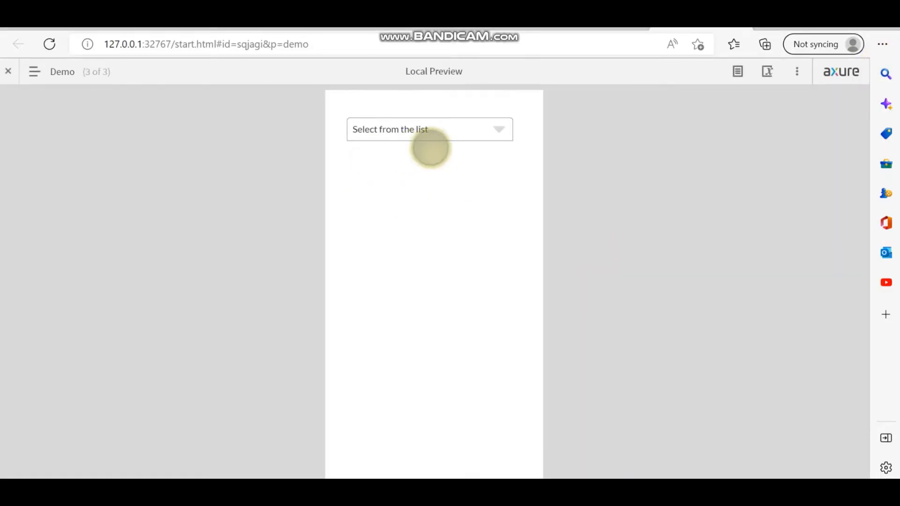
left_click(450, 129)
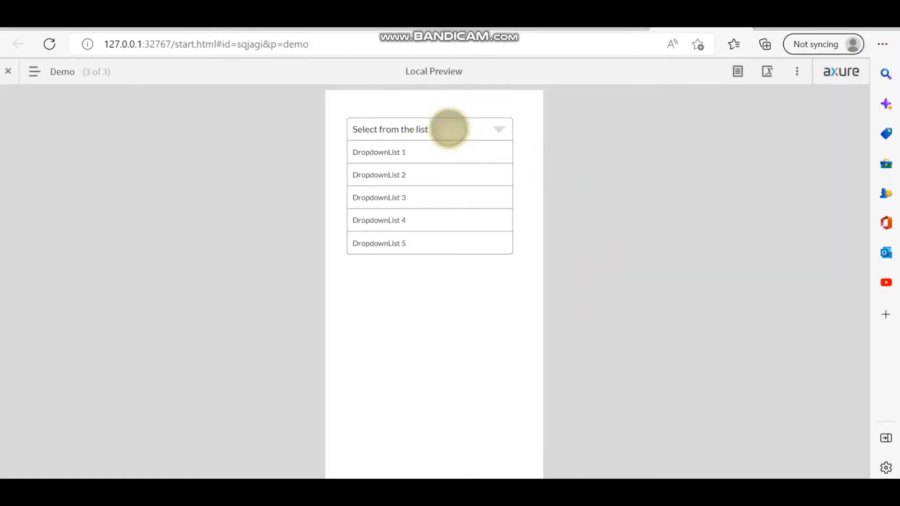
left_click(405, 156)
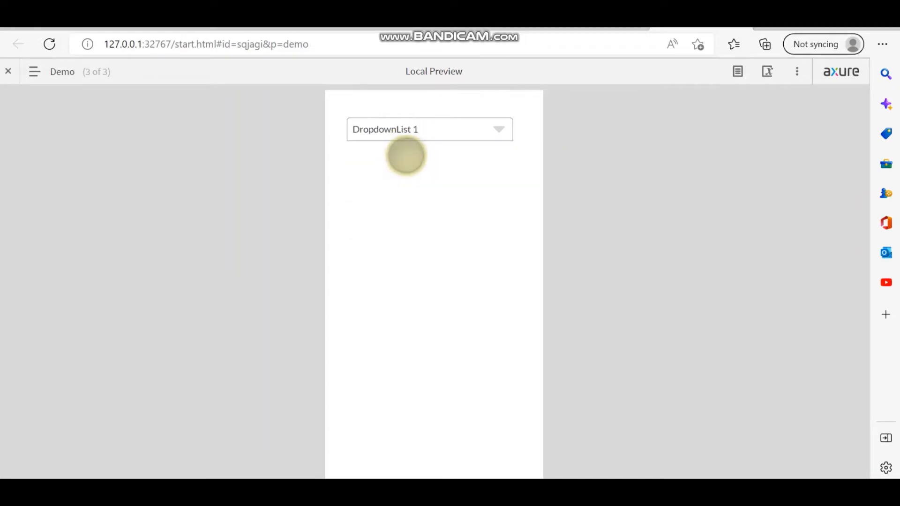
left_click(416, 131)
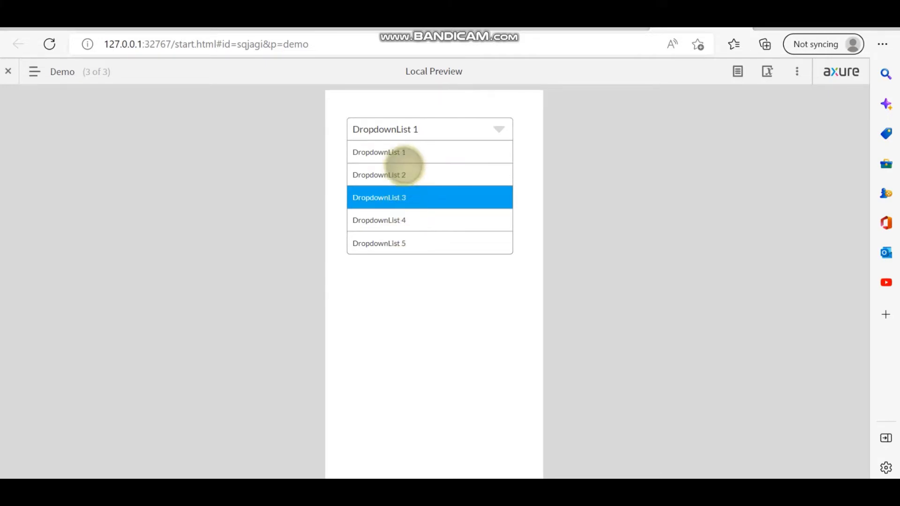
left_click(407, 130)
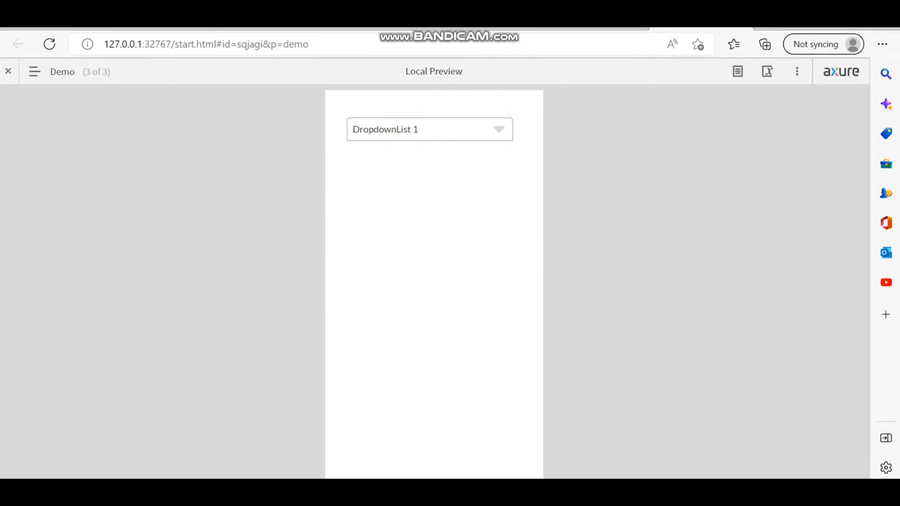
key("alt+Tab")
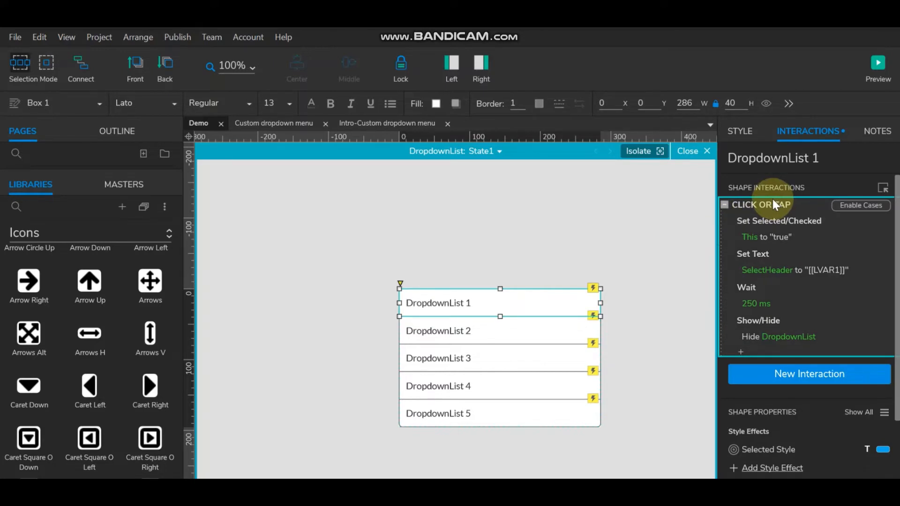
- Paste the Click or Tap actions of DropdownList 1 onto the DropdownList 2 row and delete the duplicate Set Selected/Checked action
left_click(422, 332)
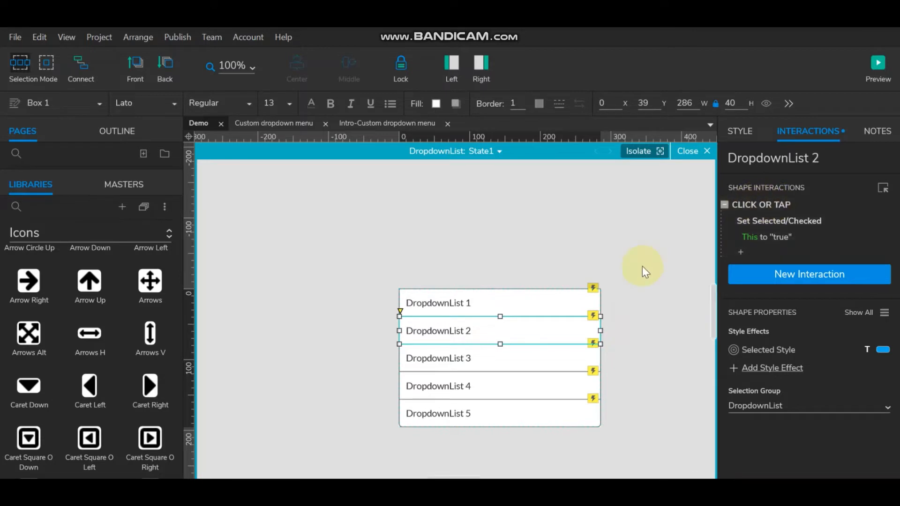
key("ctrl+v")
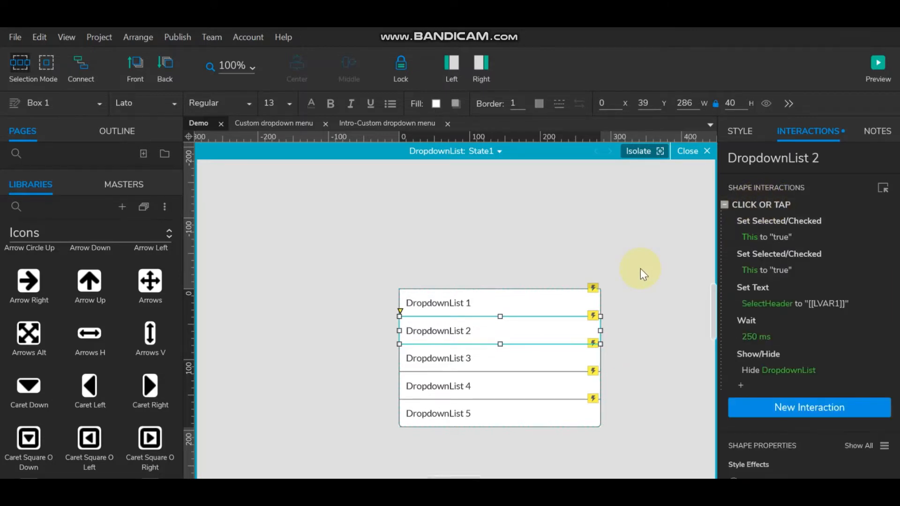
mouse_move(827, 256)
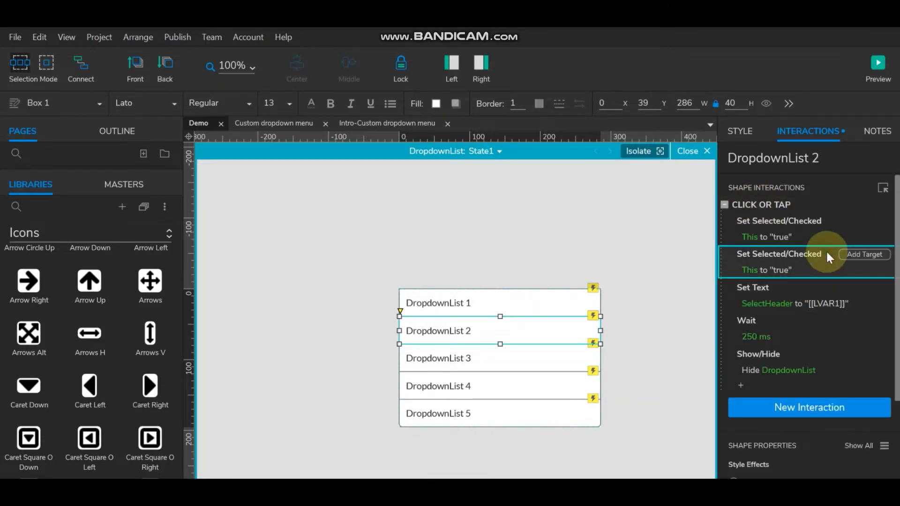
key("Delete")
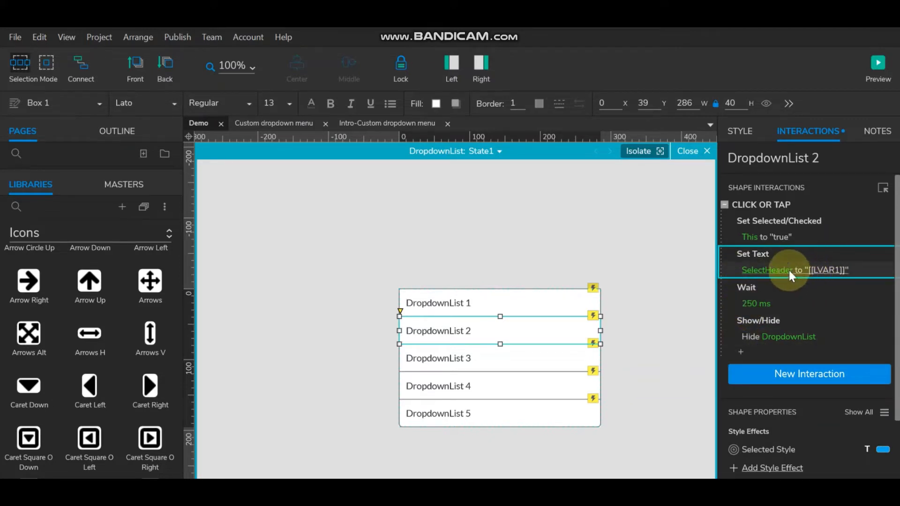
- Point the local variable LVAR1 in DropdownList 2's Set Text action to the text on widget DropdownList 2
left_click(763, 269)
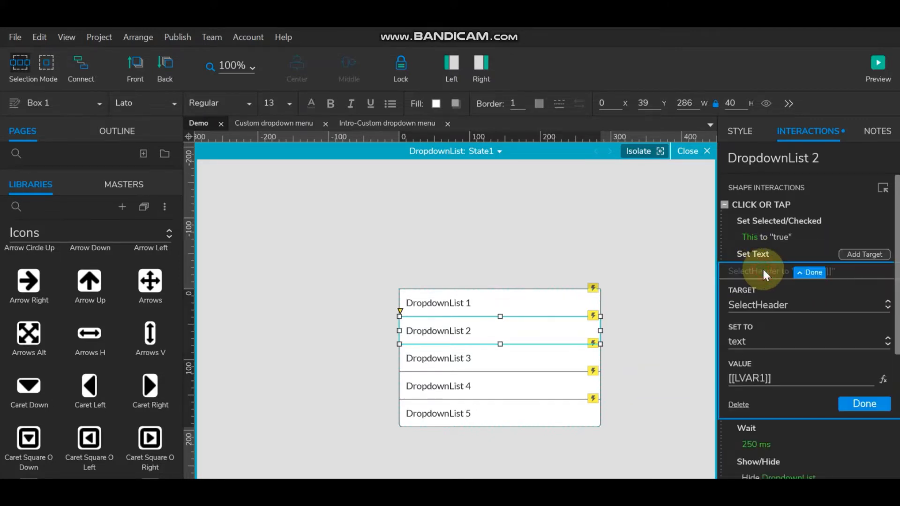
left_click(884, 380)
left_click(580, 324)
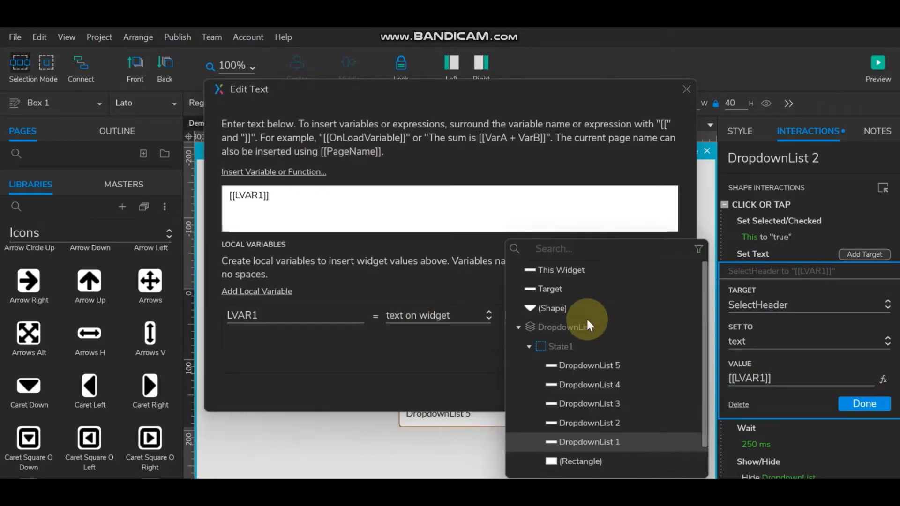
left_click(592, 423)
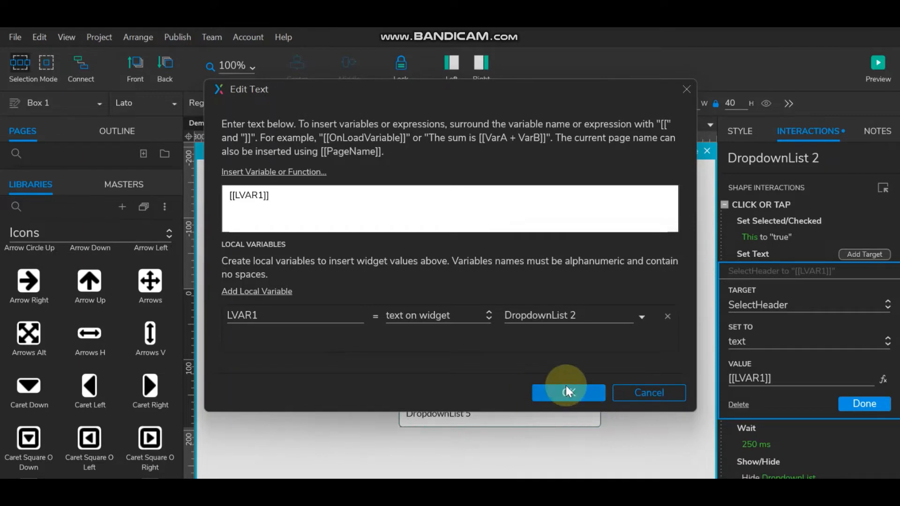
left_click(553, 392)
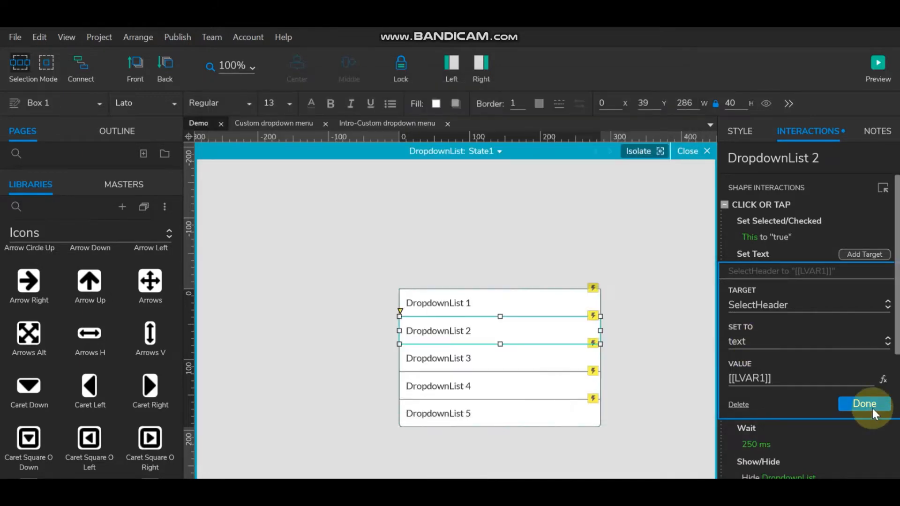
left_click(872, 407)
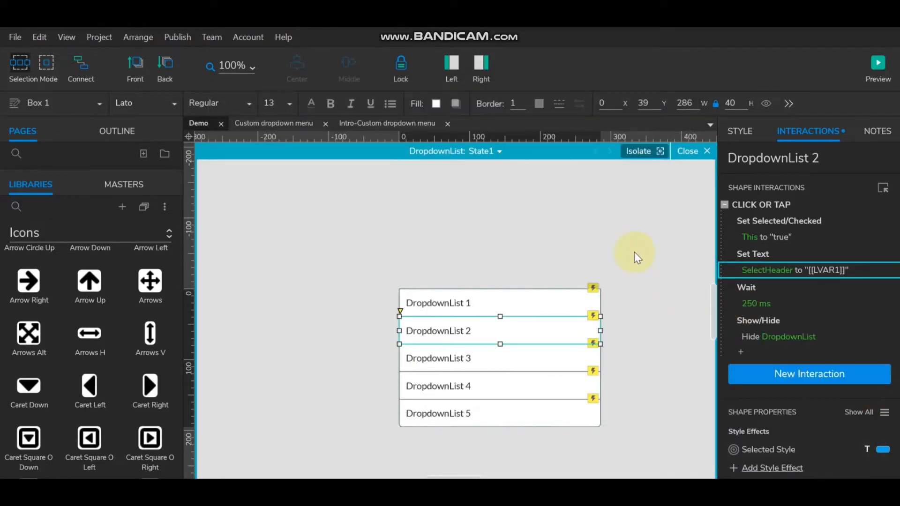
- Preview the Demo page, open the dropdown and choose DropdownList 2 to test it, and return to the editor
left_click(880, 66)
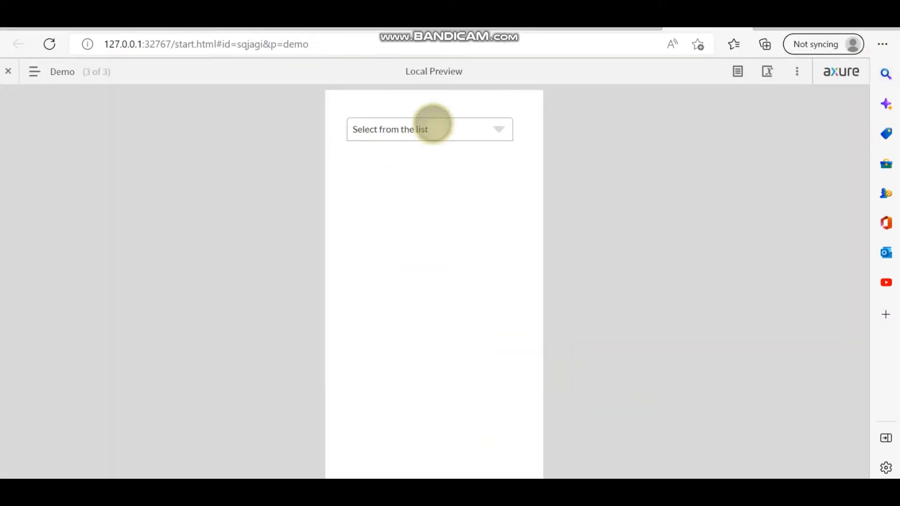
left_click(435, 121)
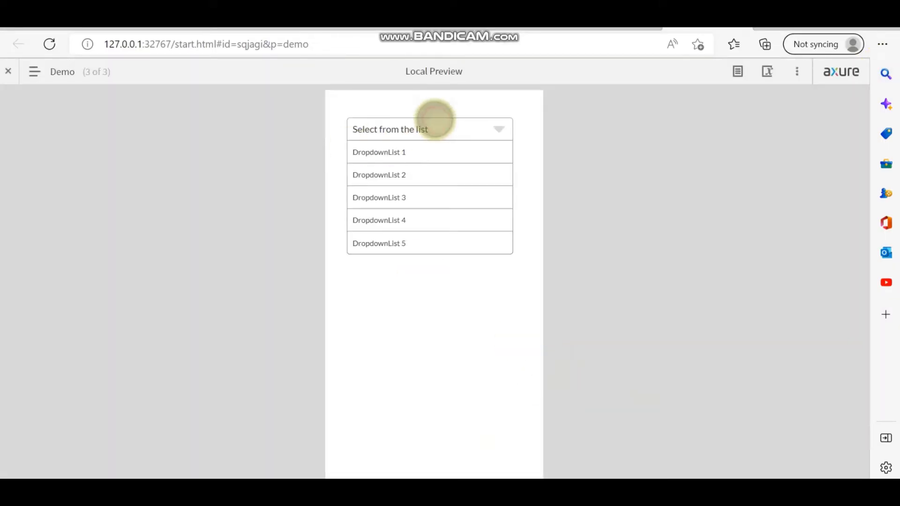
left_click(417, 174)
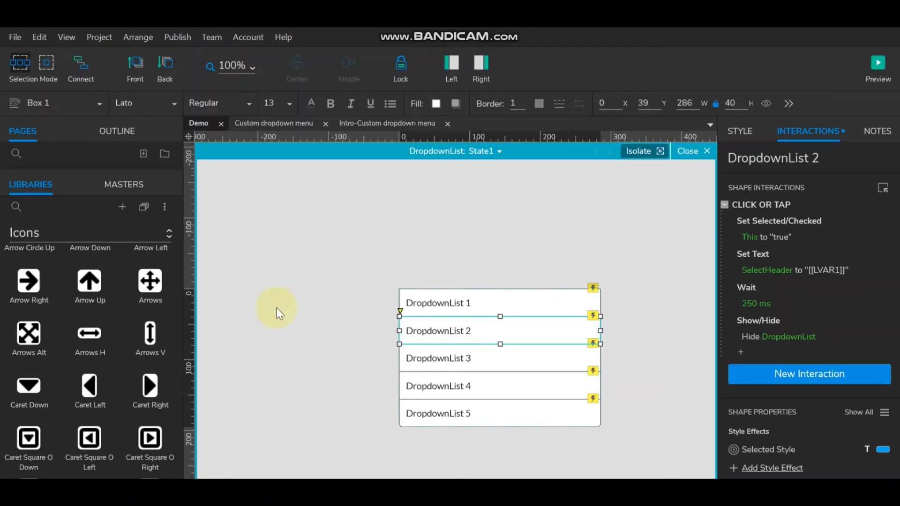
left_click(795, 271)
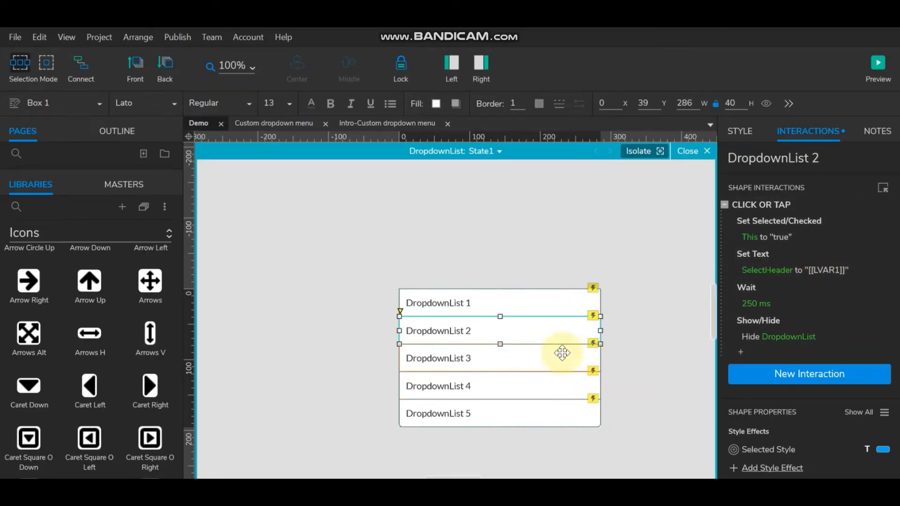
- Copy the Click or Tap interaction of DropdownList 2 and paste it onto the DropdownList 3 row in place of its existing interaction
left_click(778, 206)
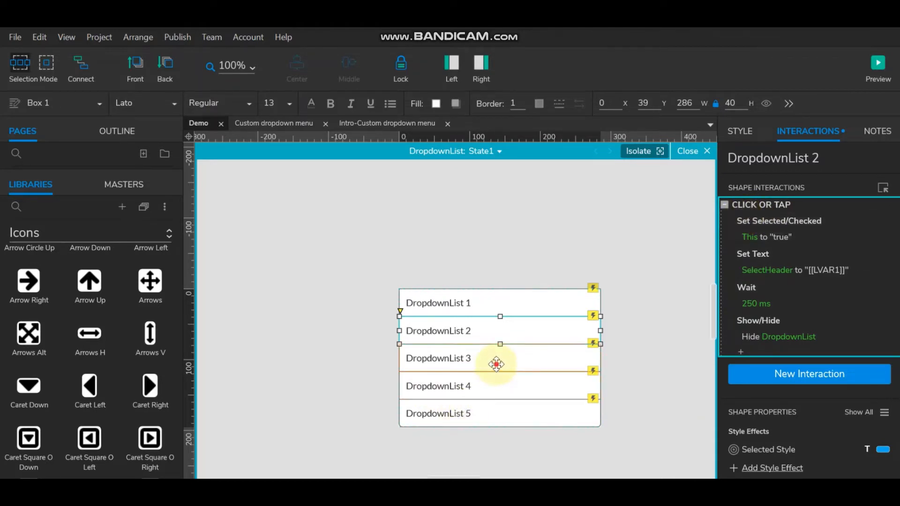
left_click(492, 361)
left_click(762, 204)
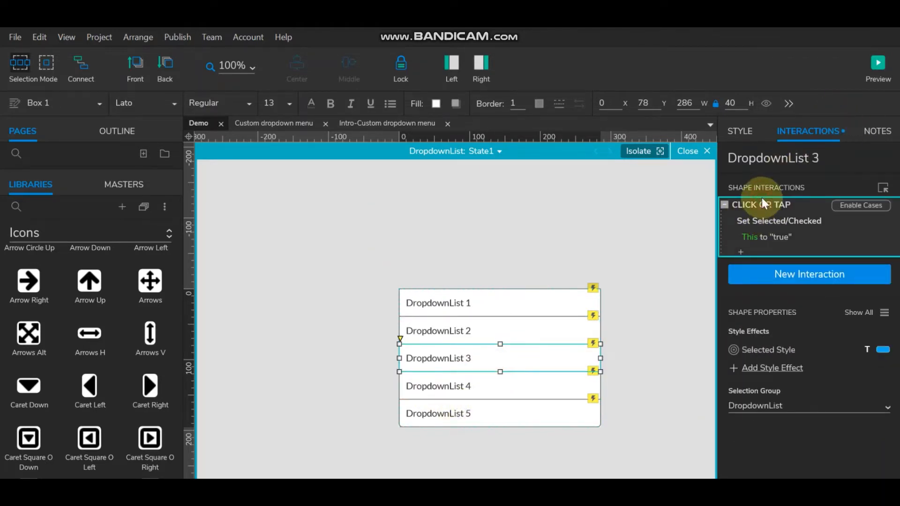
key("Delete")
key("ctrl+v")
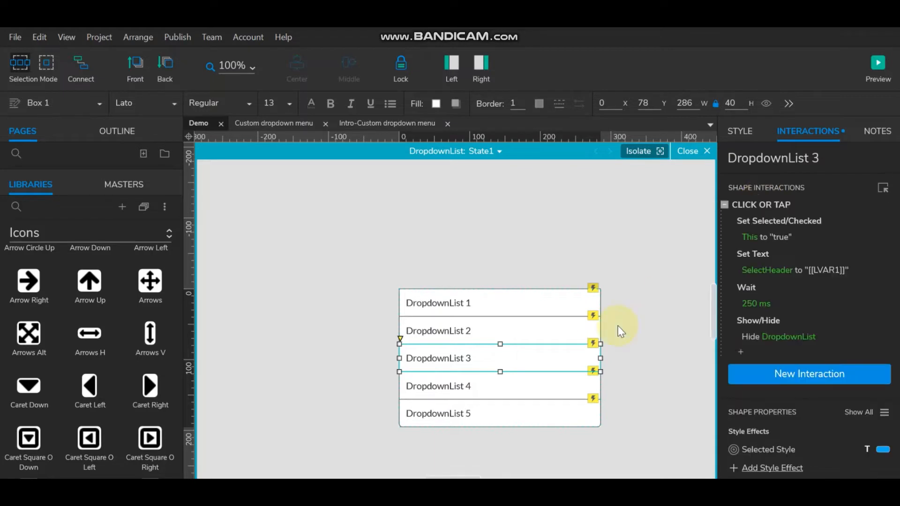
- Point the local variable LVAR1 in DropdownList 3's Set Text action to the text on widget DropdownList 3
left_click(794, 270)
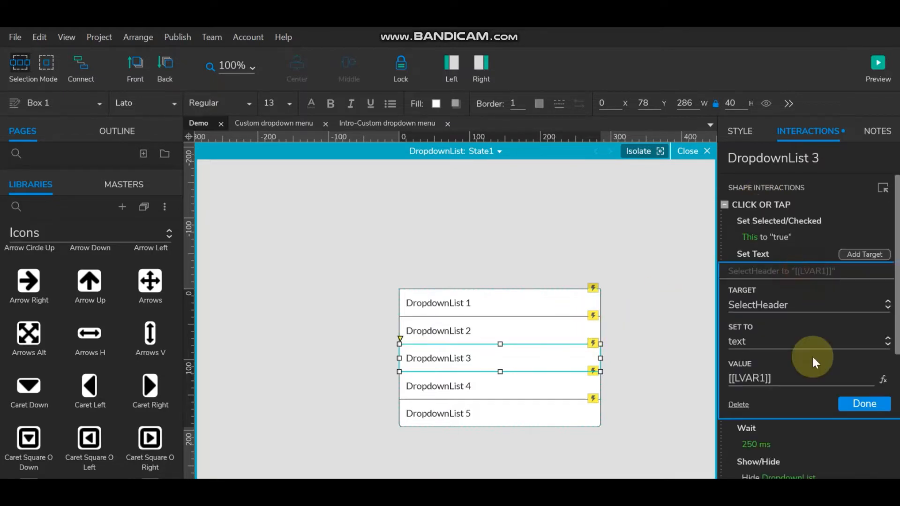
left_click(883, 380)
left_click(545, 310)
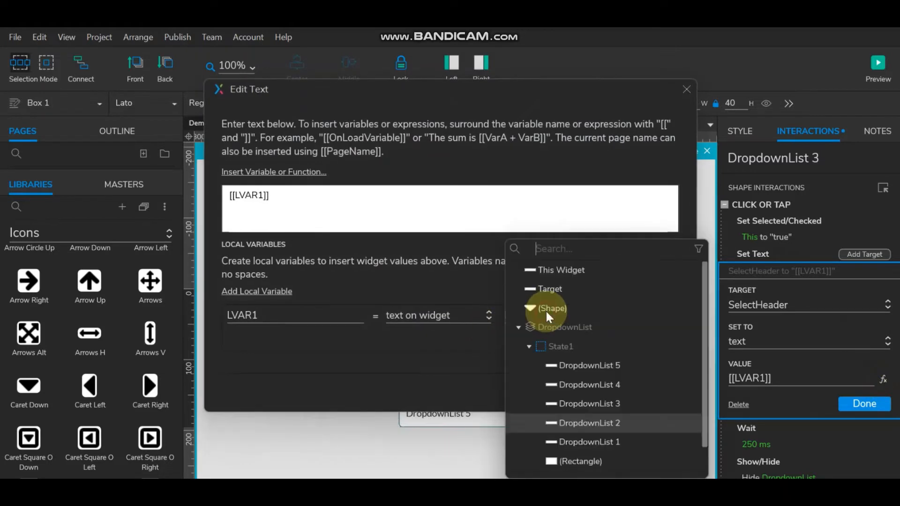
left_click(601, 405)
left_click(566, 393)
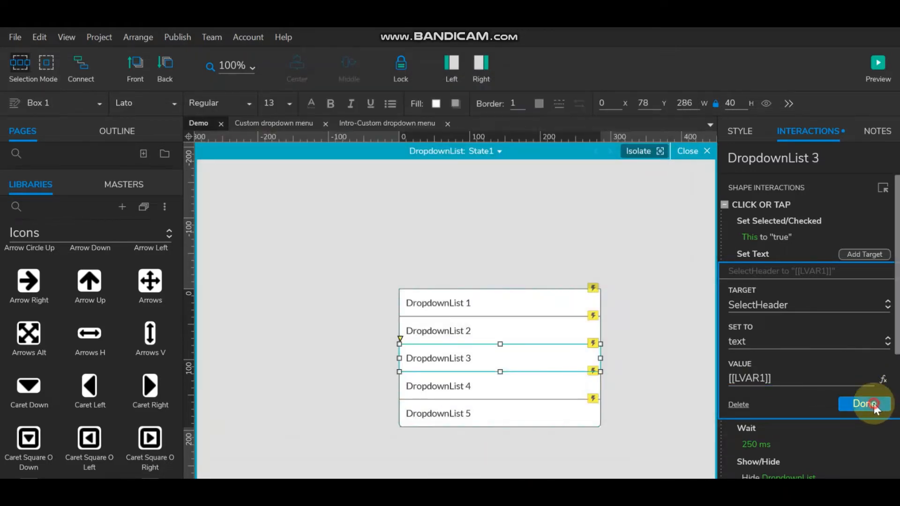
left_click(873, 404)
- Replace the Click or Tap interaction of the DropdownList 4 row with the one copied from DropdownList 2
left_click(503, 393)
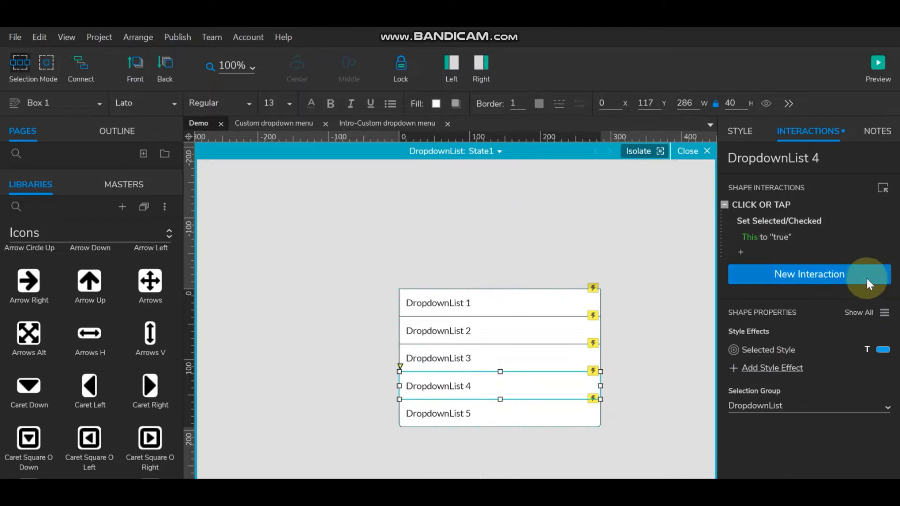
left_click(768, 206)
key("Delete")
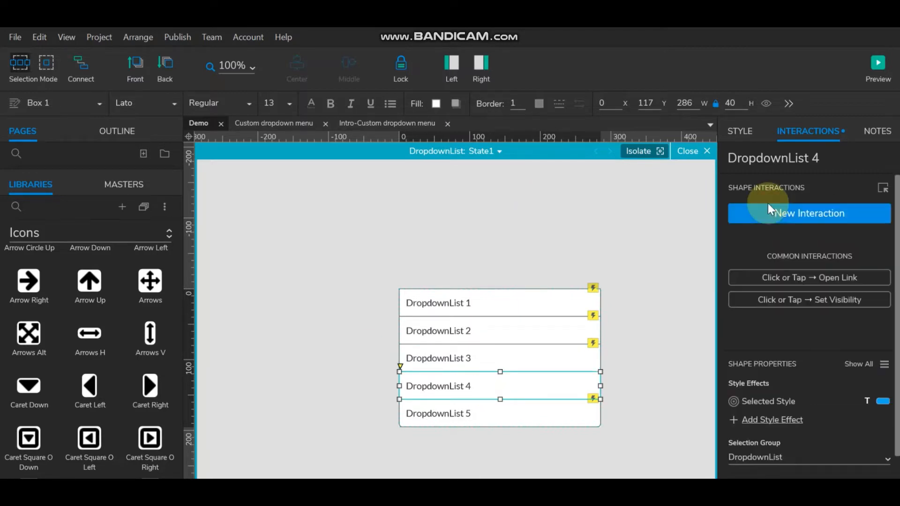
key("ctrl+z")
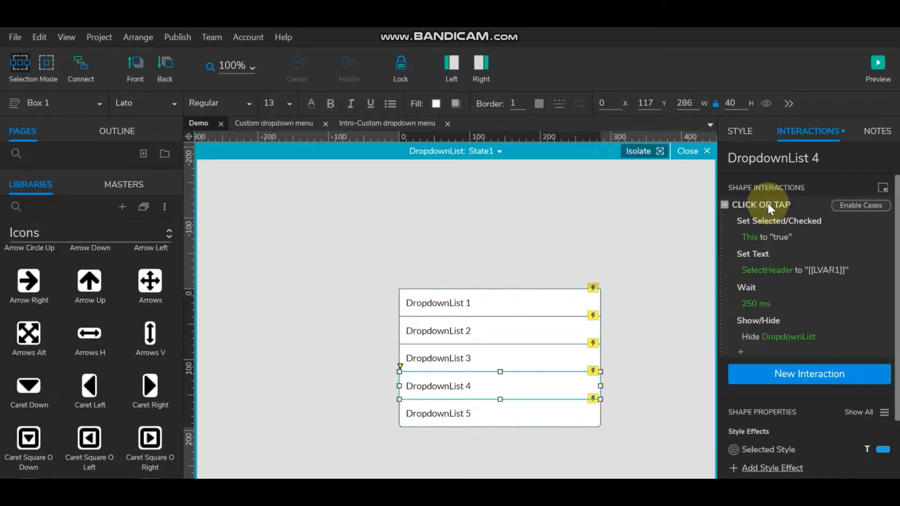
- Point the local variable LVAR1 in DropdownList 4's Set Text action to the text on widget DropdownList 4
left_click(796, 269)
left_click(883, 379)
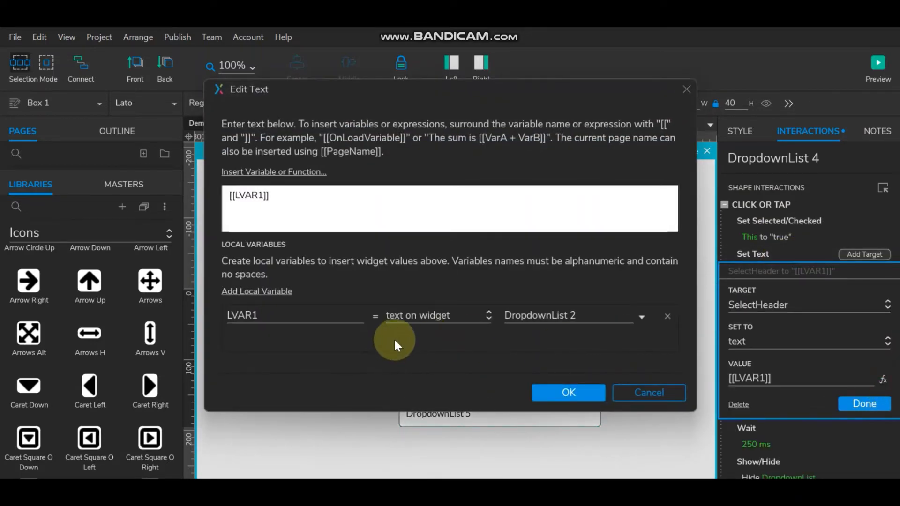
left_click(610, 316)
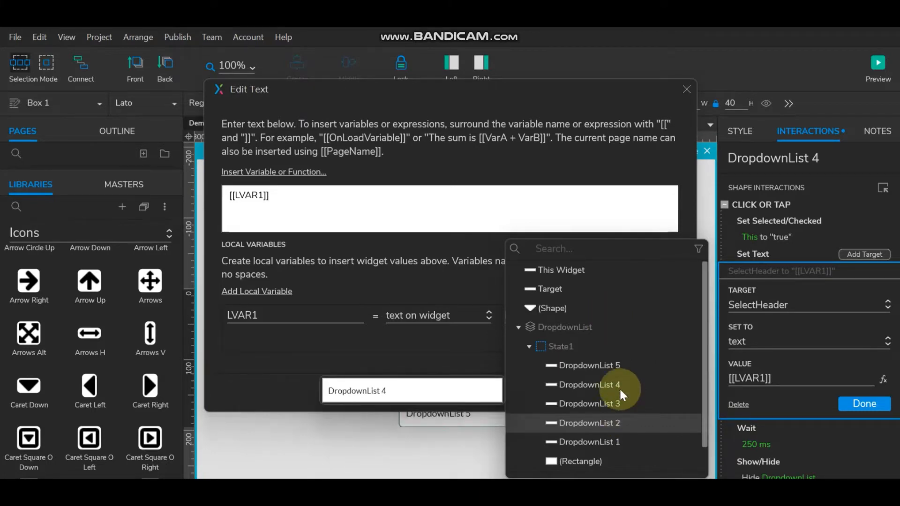
left_click(801, 413)
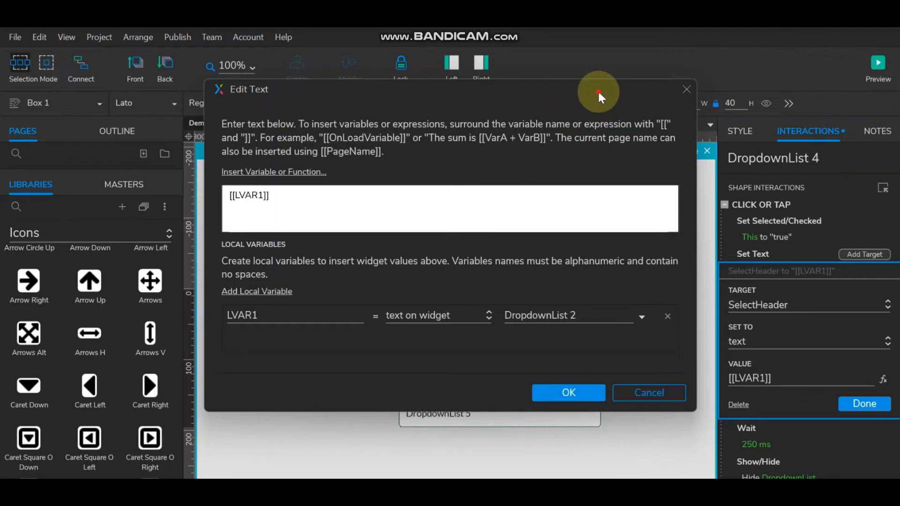
left_click_drag(598, 90, 559, 84)
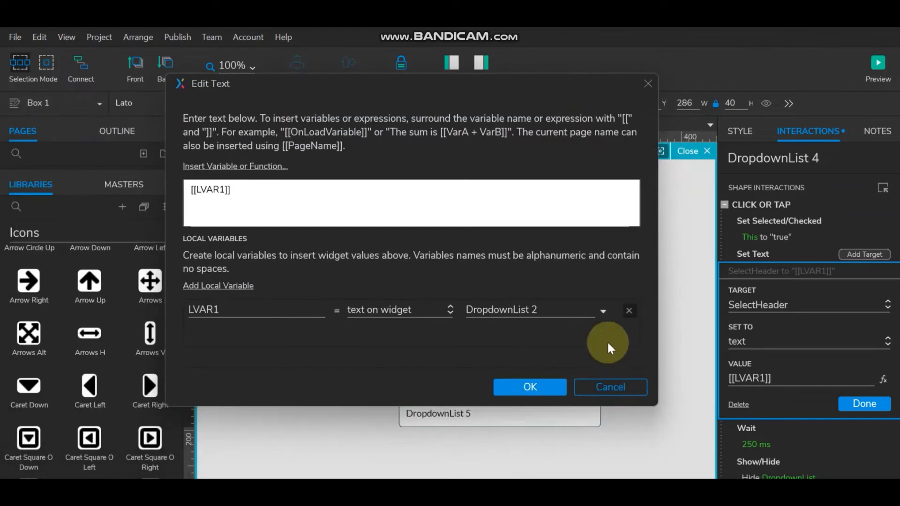
left_click(564, 311)
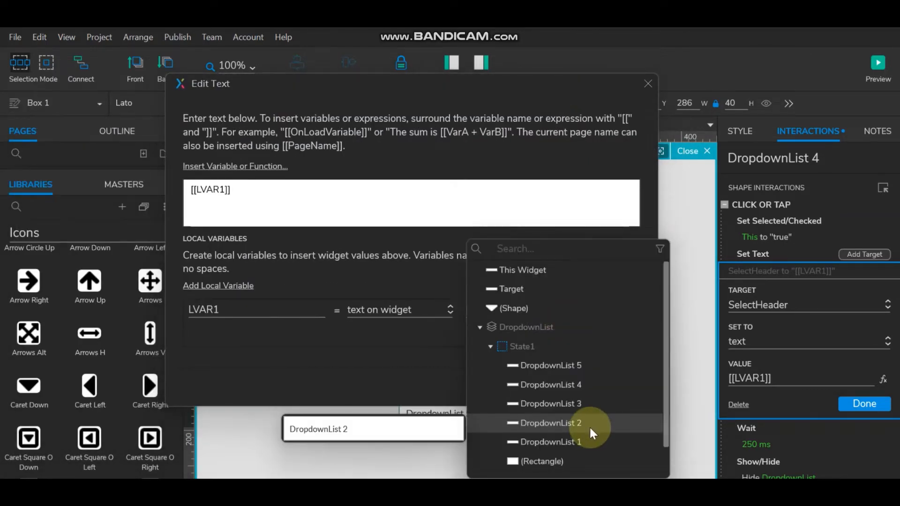
left_click(581, 387)
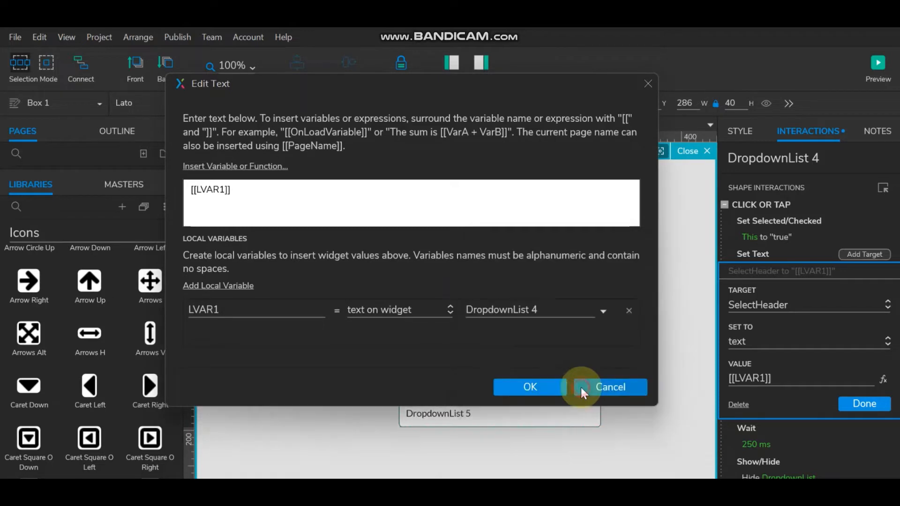
left_click(513, 384)
left_click(874, 406)
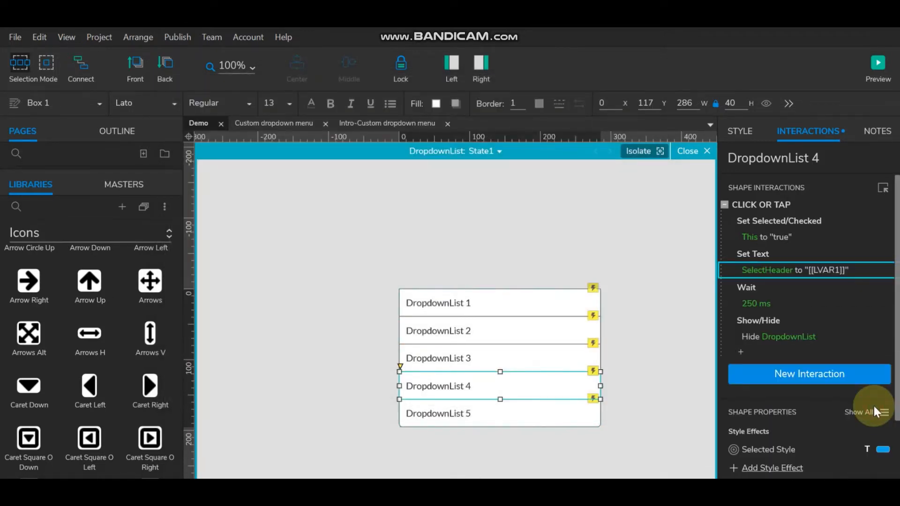
- Replace the Click or Tap interaction of the DropdownList 5 row with the one copied from DropdownList 2
left_click(483, 410)
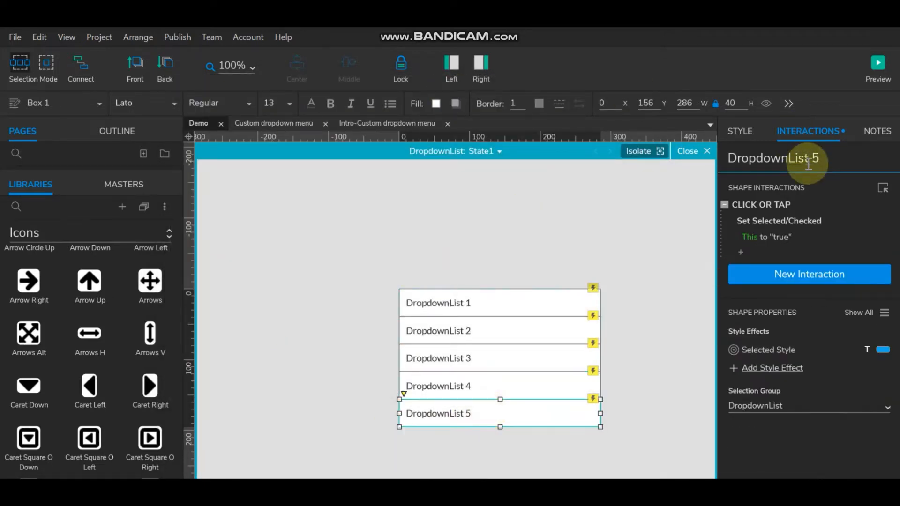
left_click(771, 213)
key("Delete")
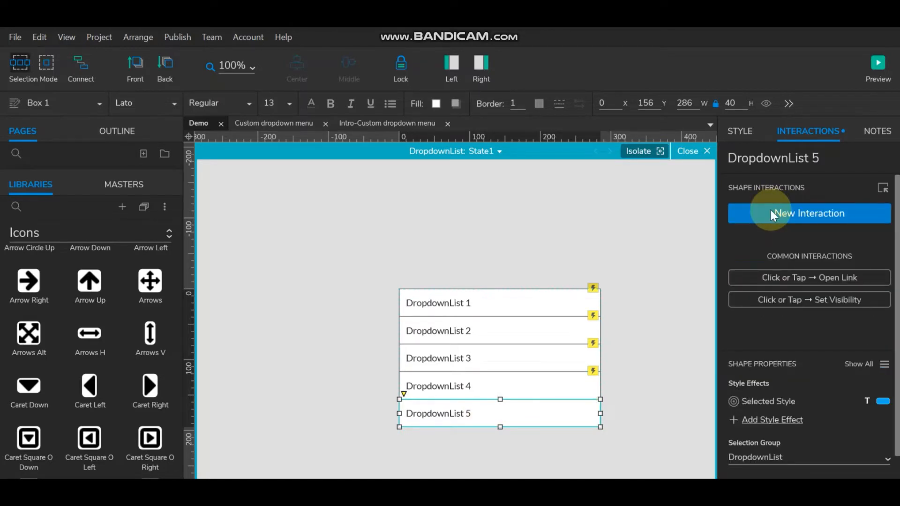
key("ctrl+v")
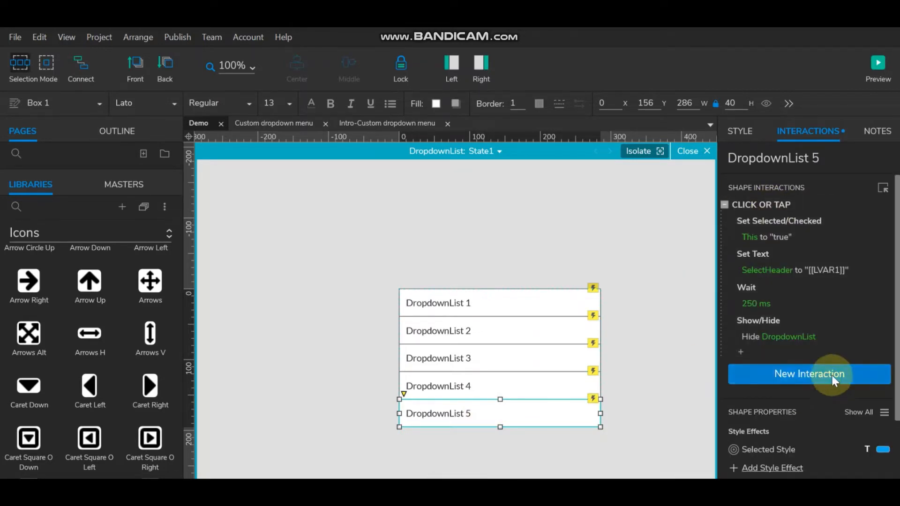
- Point the local variable LVAR1 in DropdownList 5's Set Text action to the text on widget DropdownList 5
left_click(795, 269)
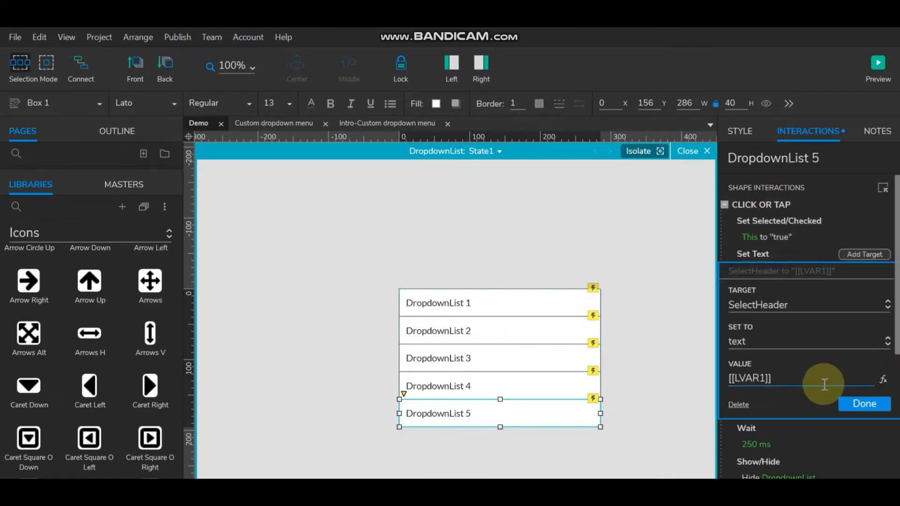
left_click(883, 379)
left_click(598, 331)
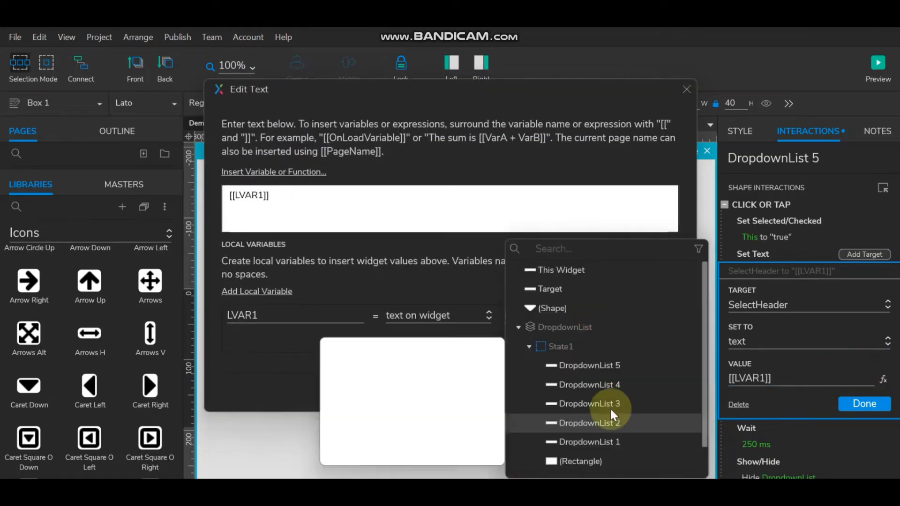
left_click(610, 364)
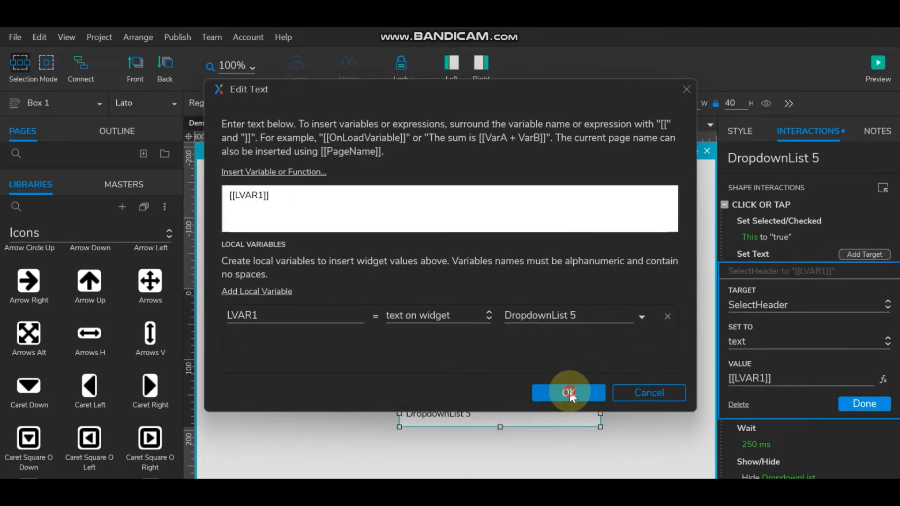
left_click(568, 392)
left_click(859, 406)
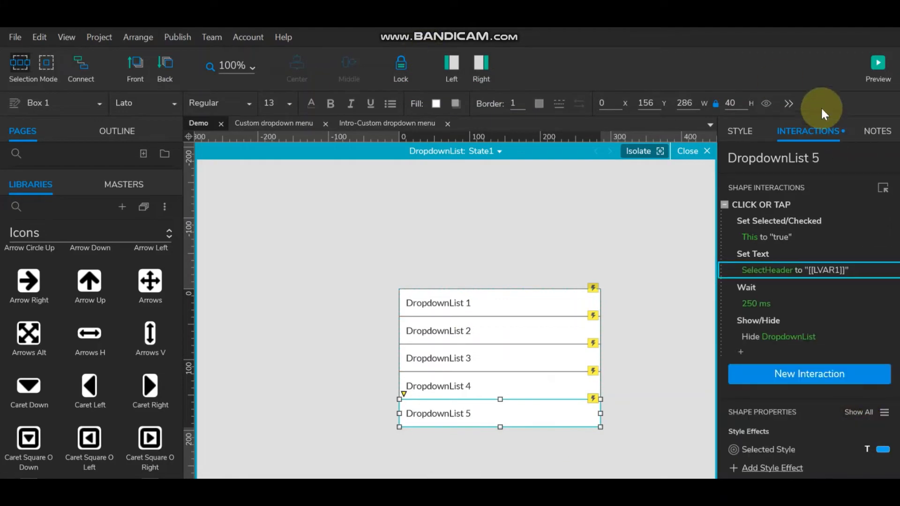
- Preview the Demo page in the browser, choose the dropdown rows in turn from DropdownList 5 up to DropdownList 1, and return to the Axure editor
left_click(874, 63)
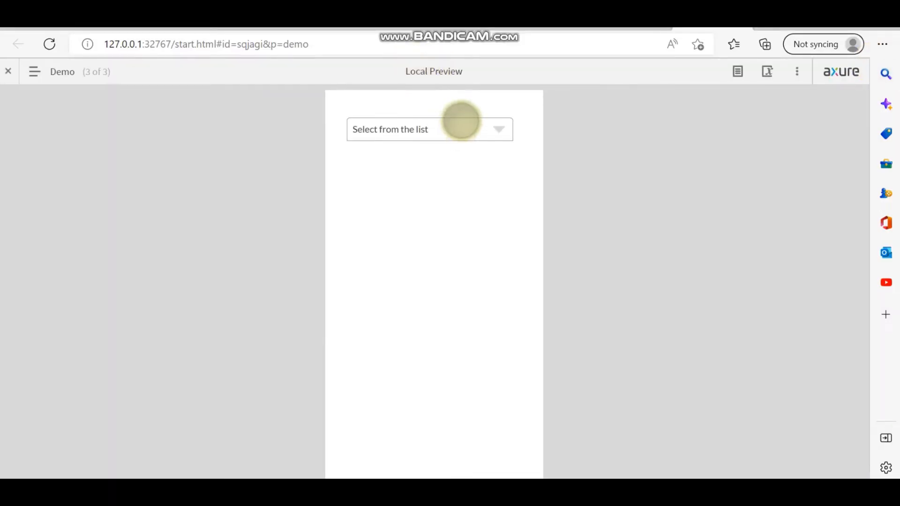
left_click(462, 125)
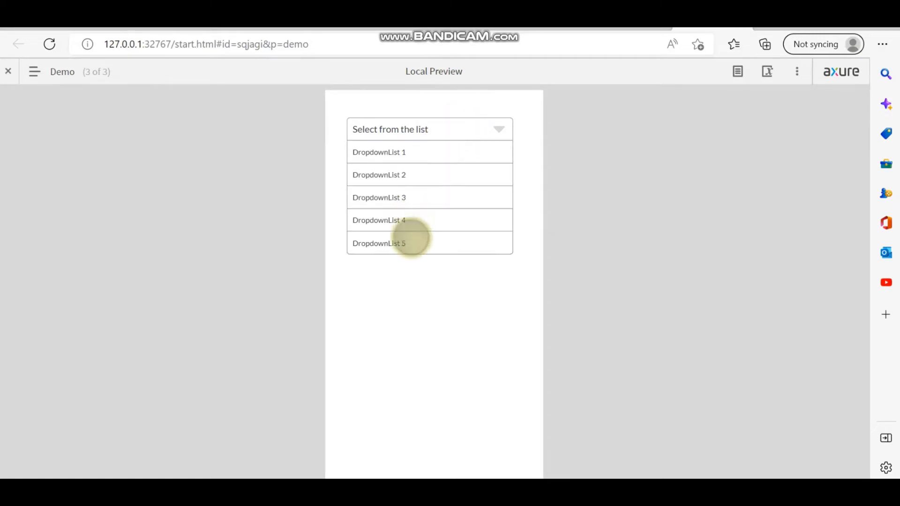
left_click(407, 243)
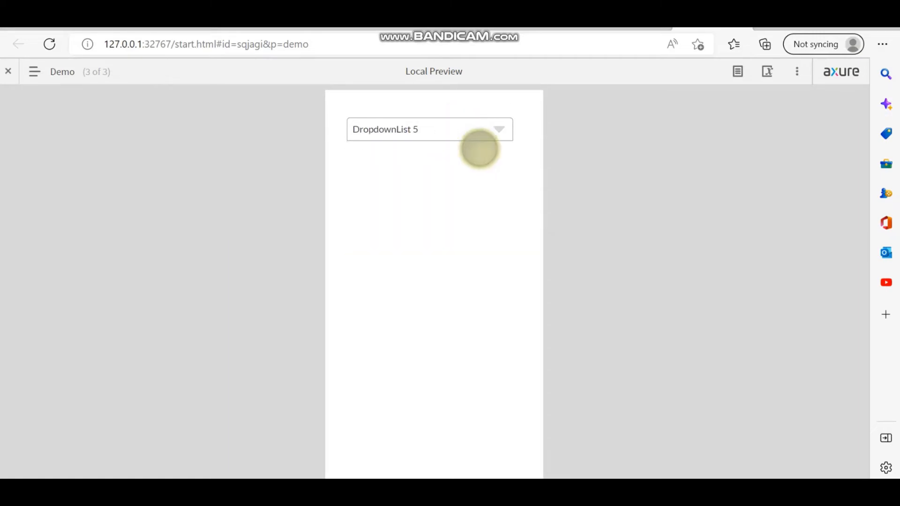
left_click(458, 127)
left_click(428, 218)
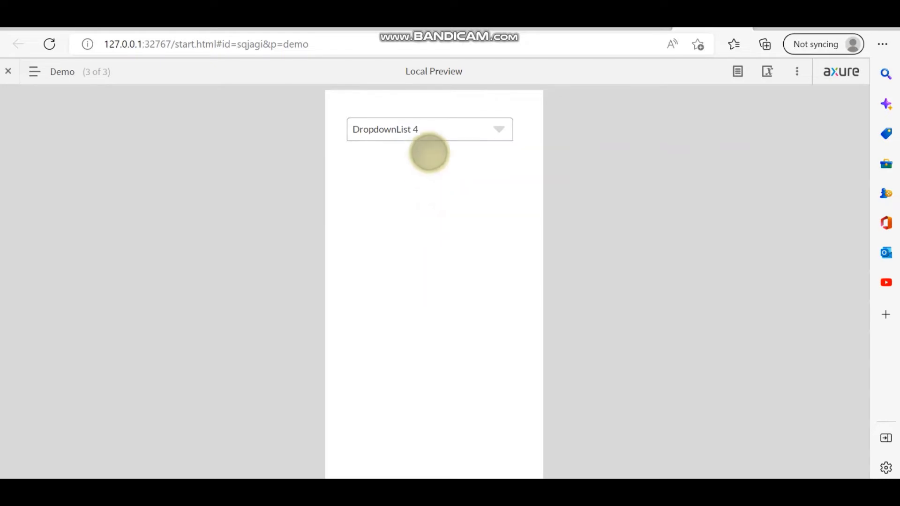
left_click(432, 129)
left_click(424, 196)
left_click(431, 124)
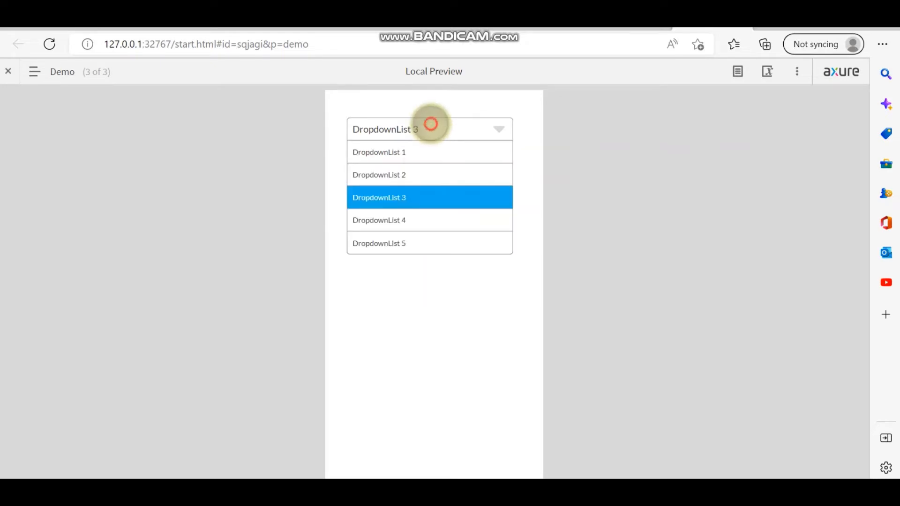
left_click(421, 176)
left_click(428, 131)
left_click(428, 154)
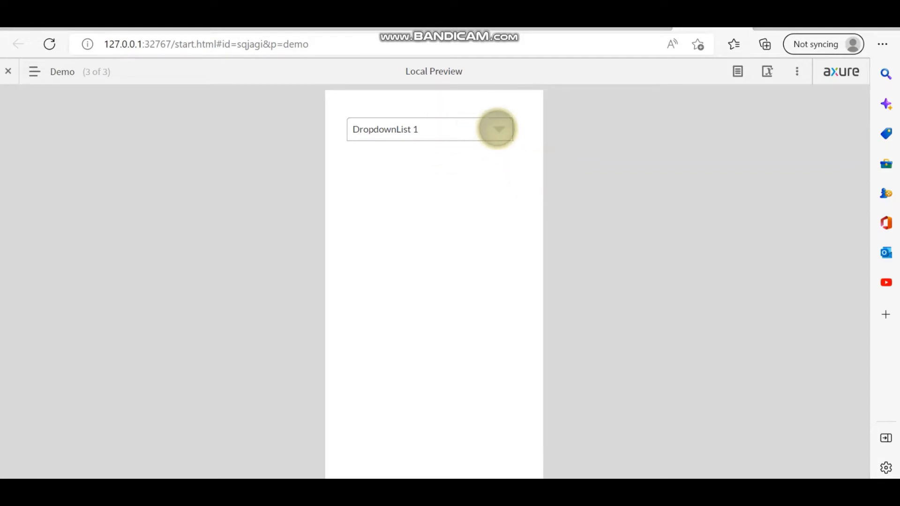
right_click(571, 307)
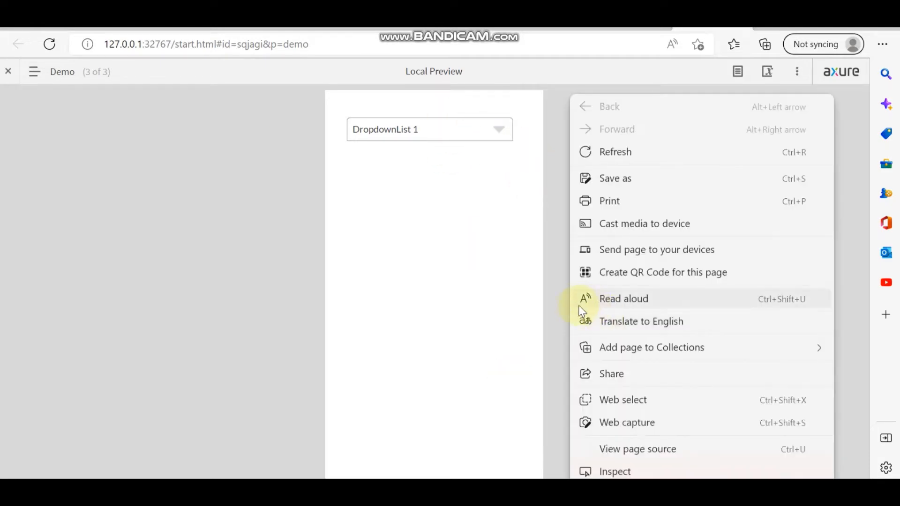
left_click(559, 302)
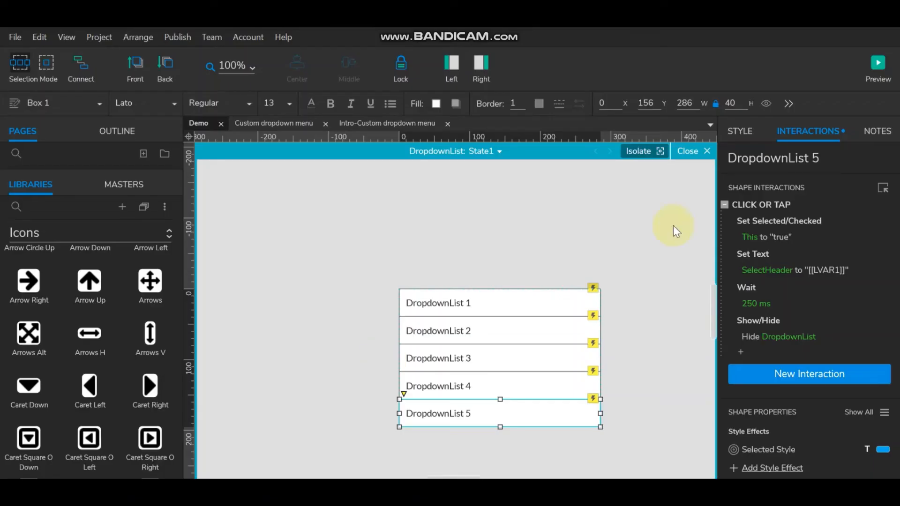
- Close State1 of the DropdownList dynamic panel, select the header's caret icon on the Demo page and clear the selection
left_click(698, 150)
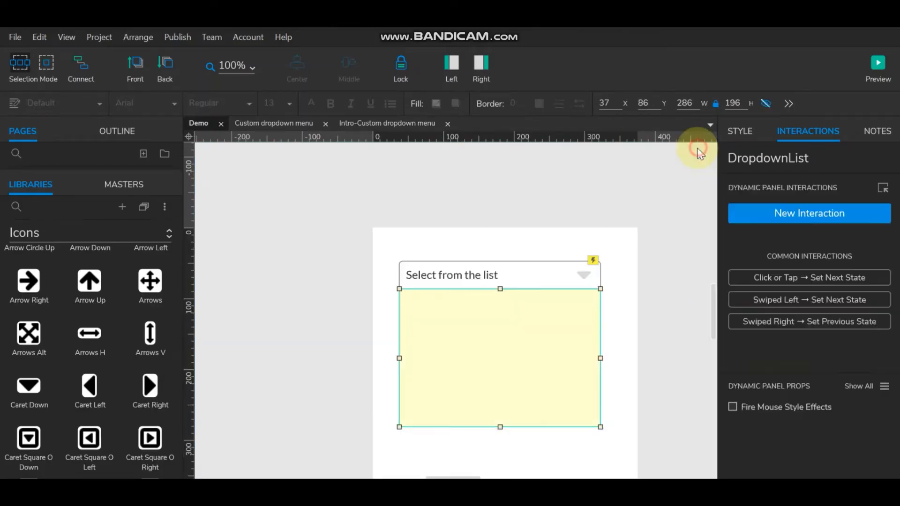
left_click(581, 277)
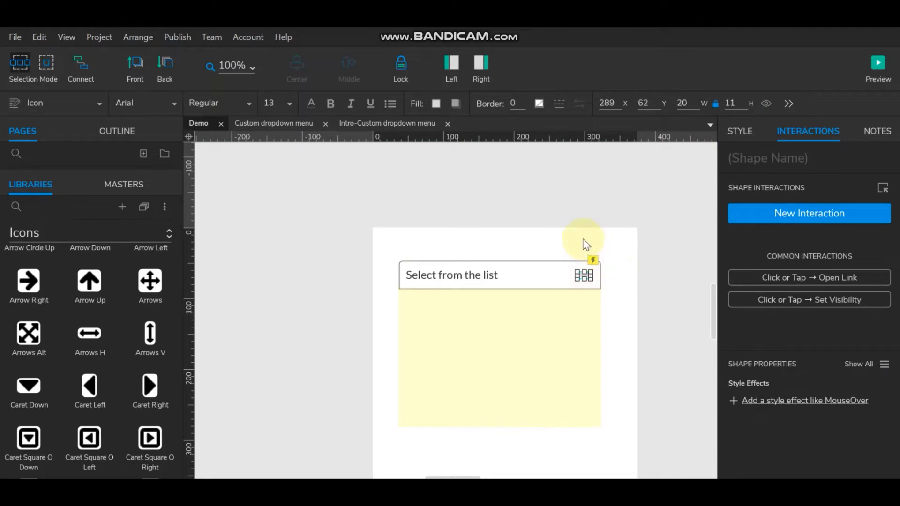
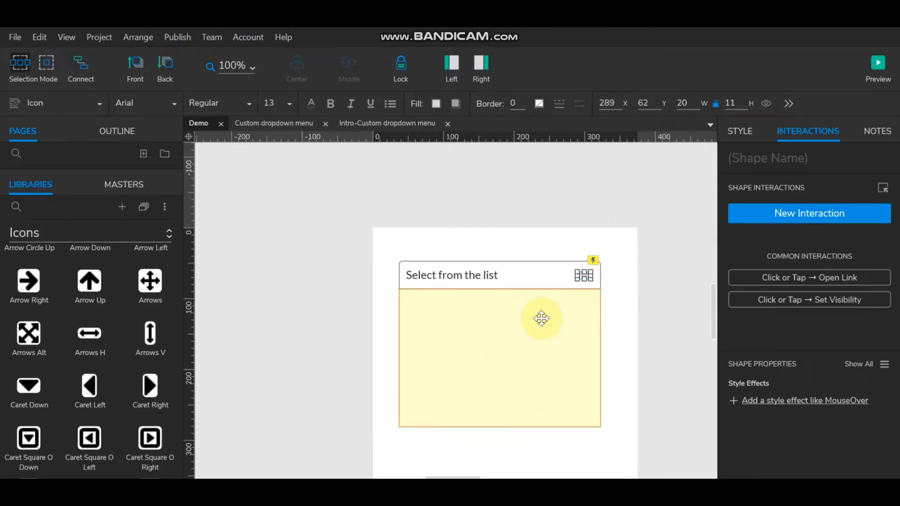
left_click(619, 277)
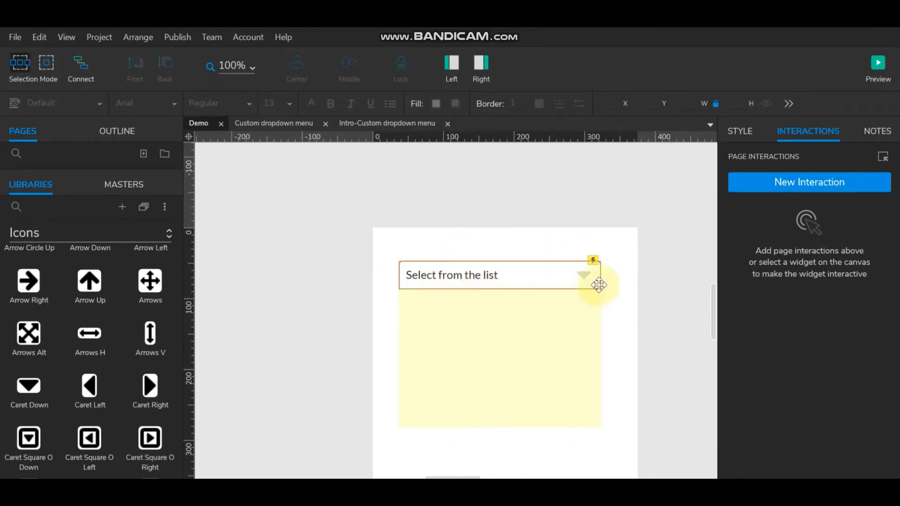
left_click(496, 272)
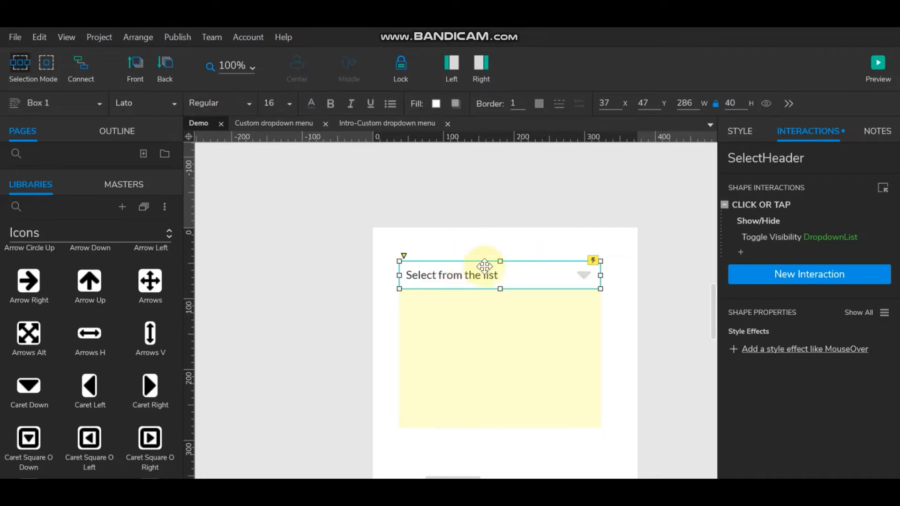
right_click(518, 280)
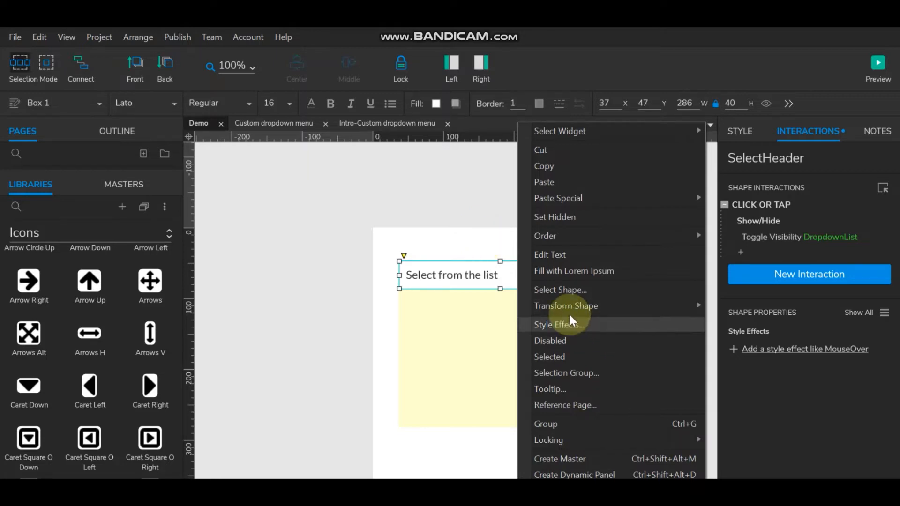
left_click(484, 244)
left_click(669, 245)
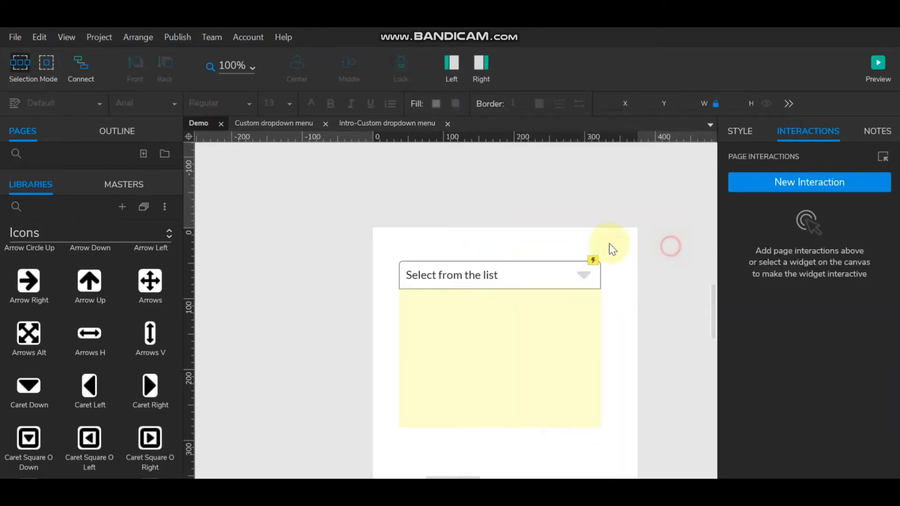
left_click(498, 272)
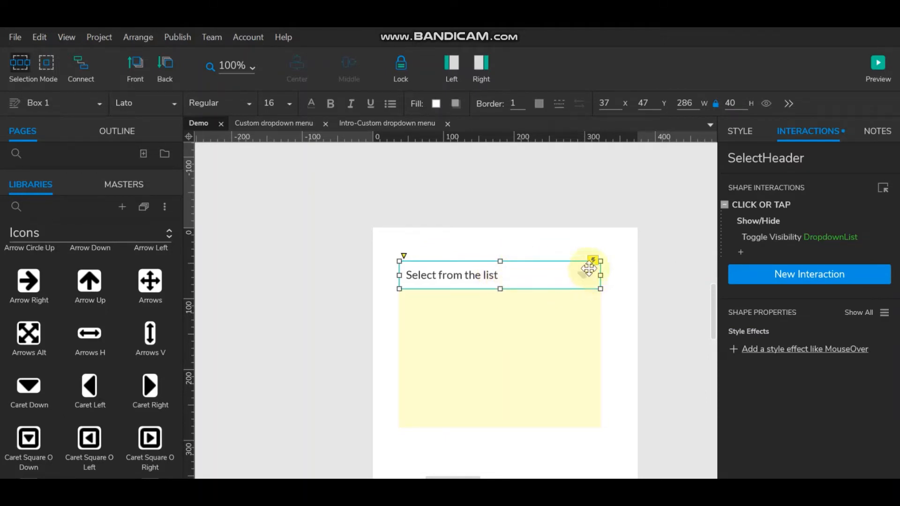
left_click(622, 275)
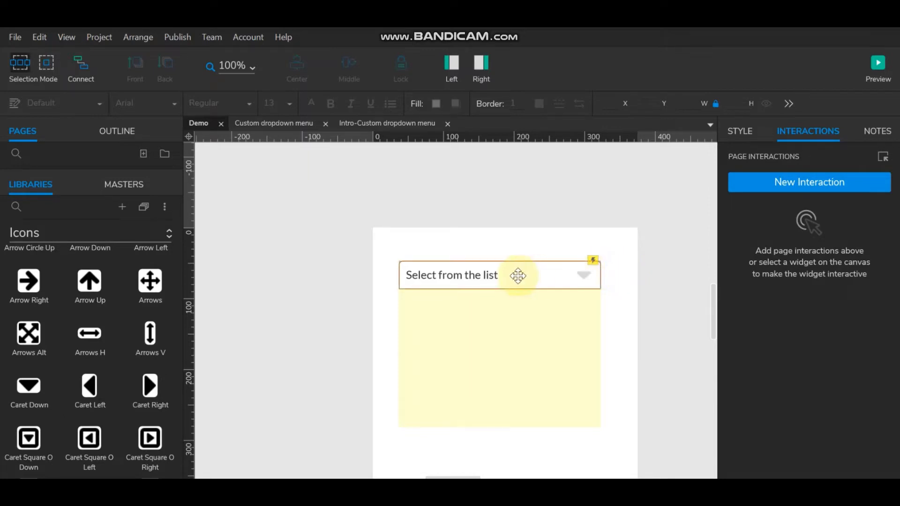
left_click(532, 275)
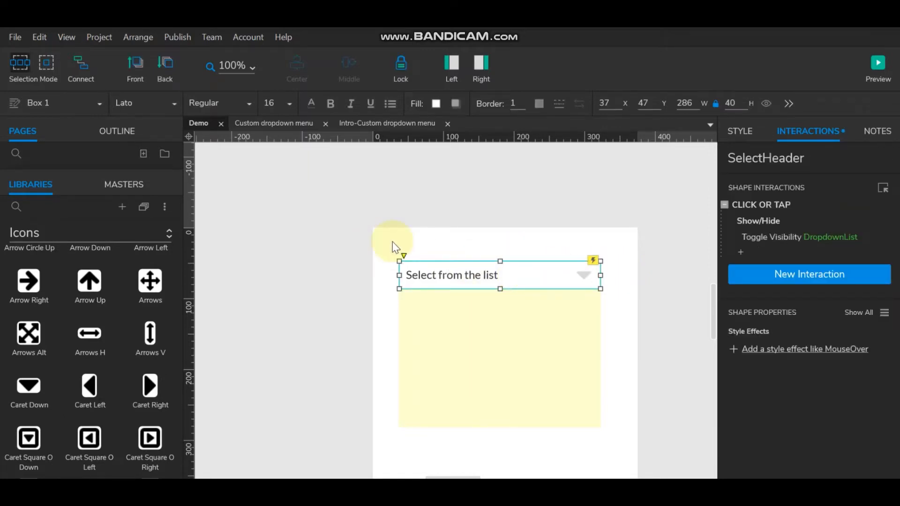
- Convert the SelectHeader box and its caret icon together into a dynamic panel
left_click(389, 256)
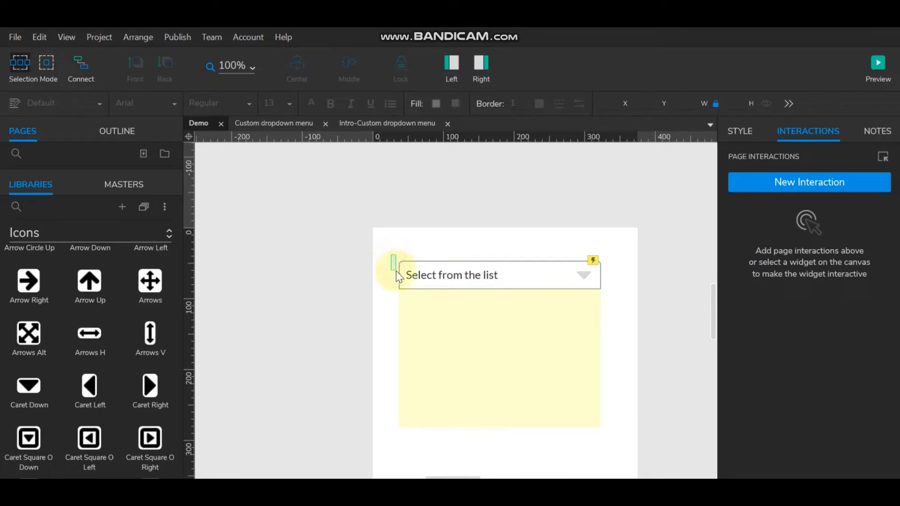
left_click_drag(397, 276, 639, 283)
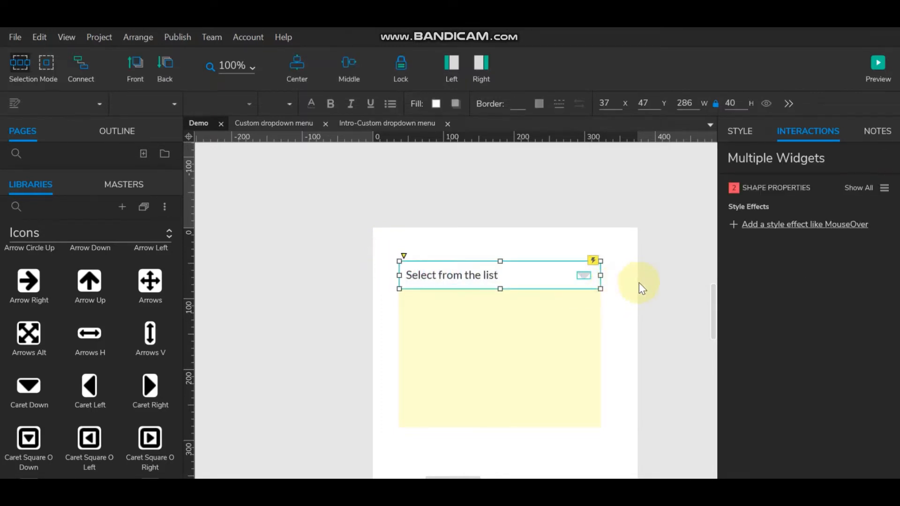
right_click(544, 269)
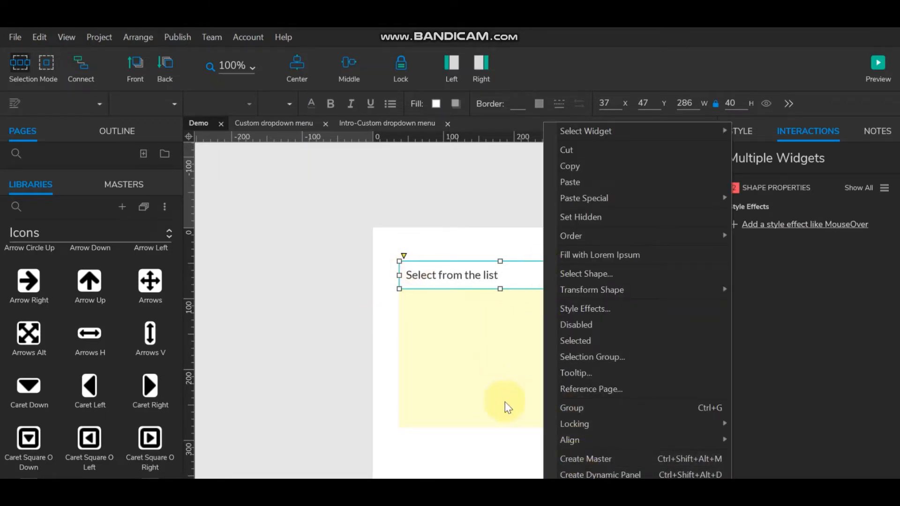
left_click(582, 474)
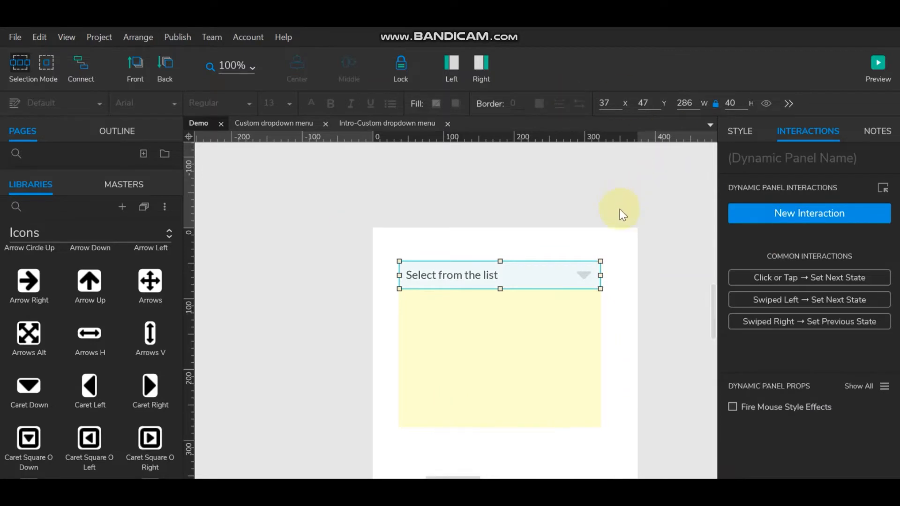
left_click(605, 243)
- Open the new header dynamic panel and duplicate its State1 as State2
double_click(528, 274)
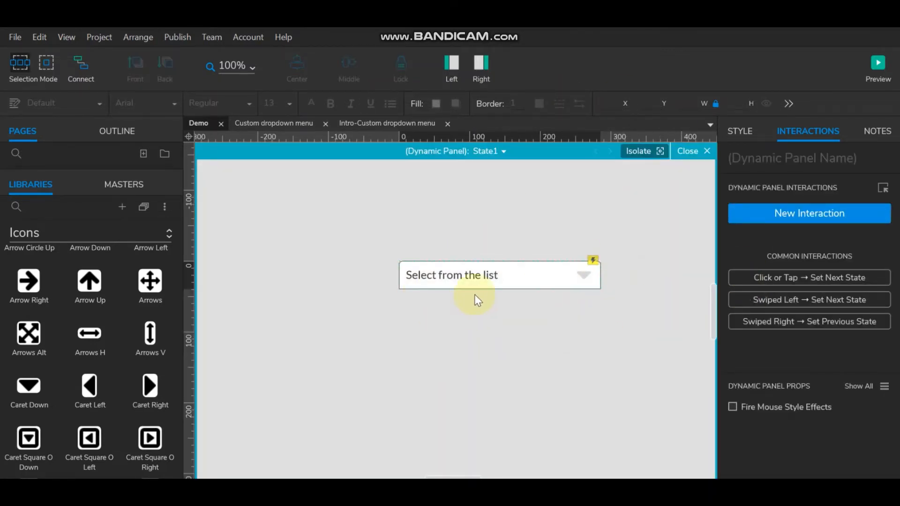
left_click(482, 285)
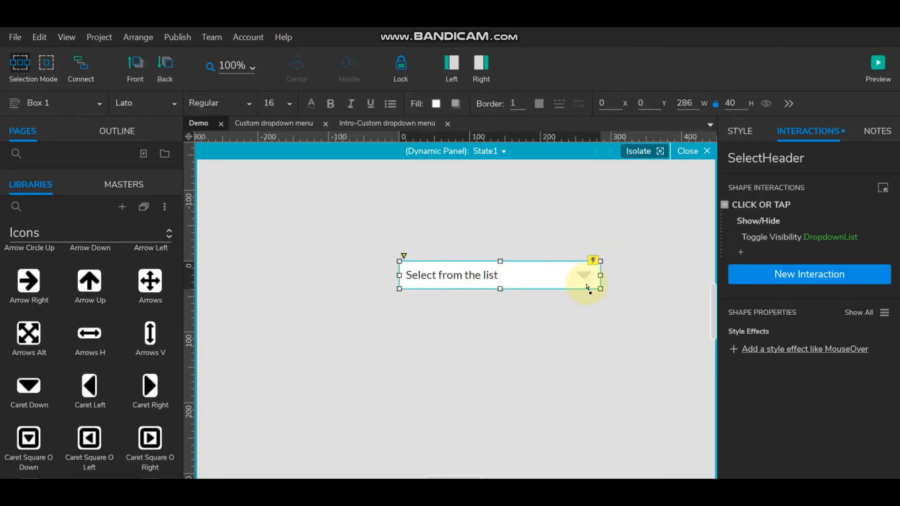
left_click(499, 155)
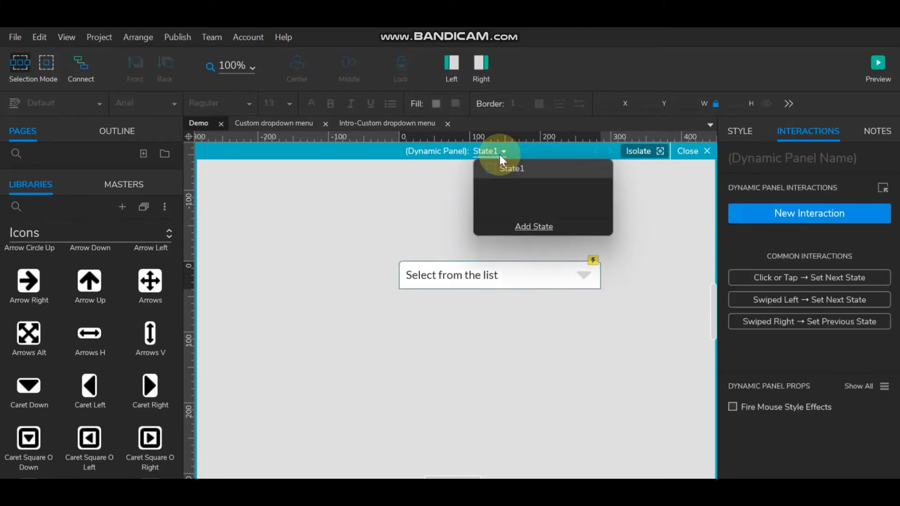
left_click(623, 281)
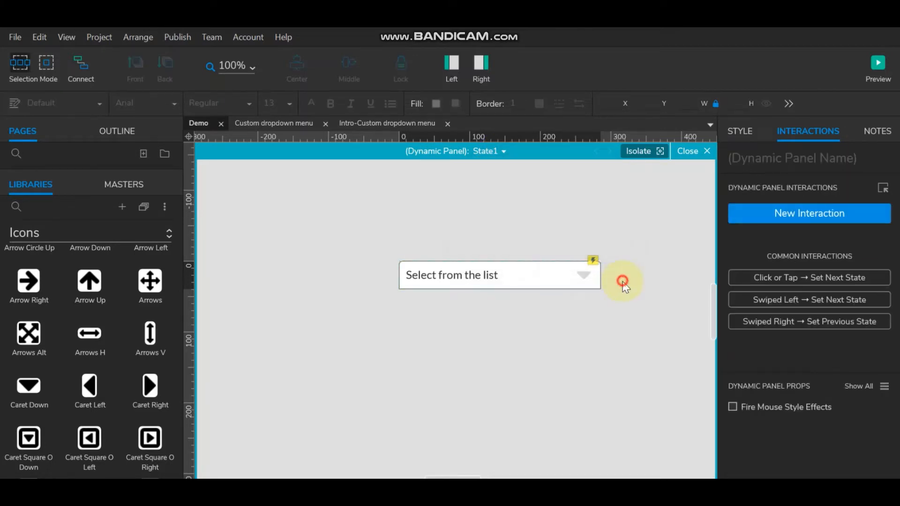
left_click(502, 154)
mouse_move(512, 170)
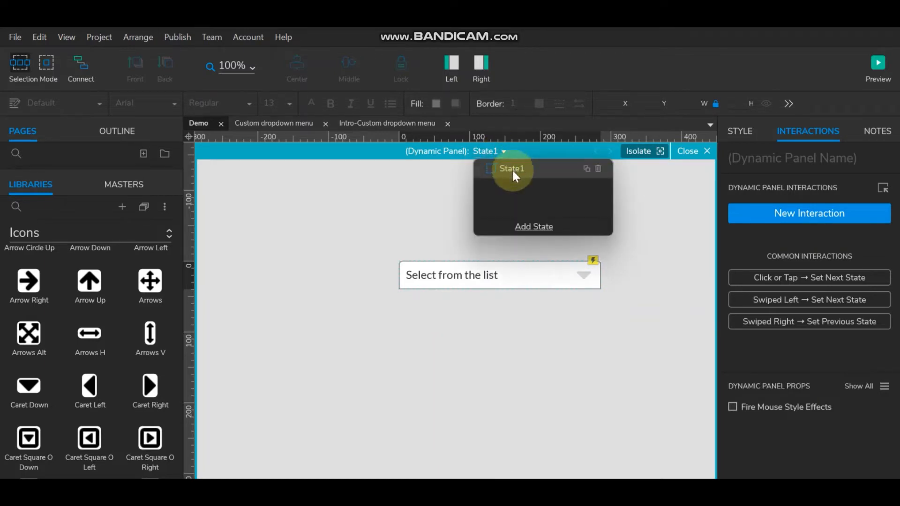
left_click(587, 169)
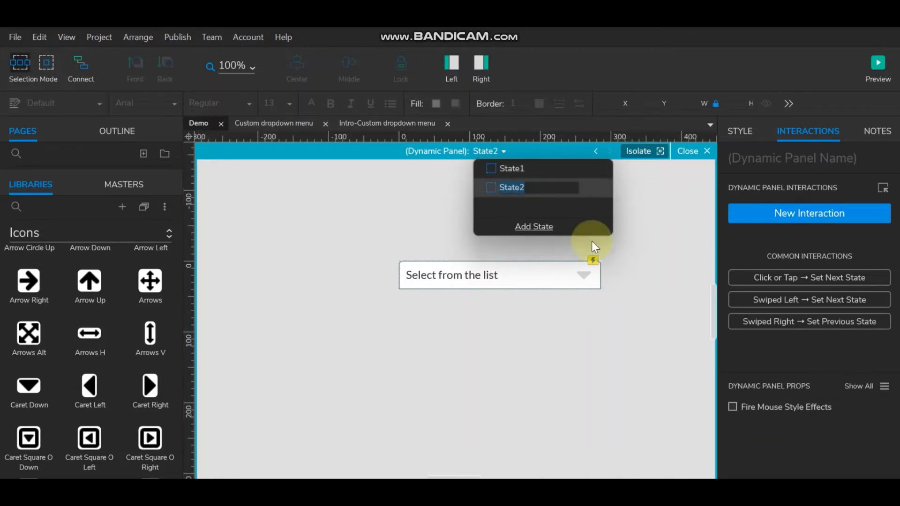
left_click(637, 255)
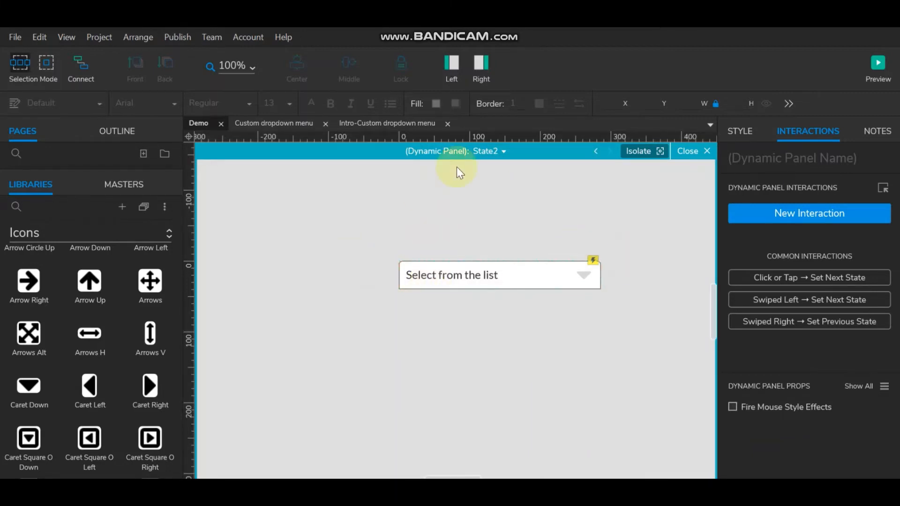
- Rotate the caret icon in State1 of the header panel so that it points upward
left_click(496, 151)
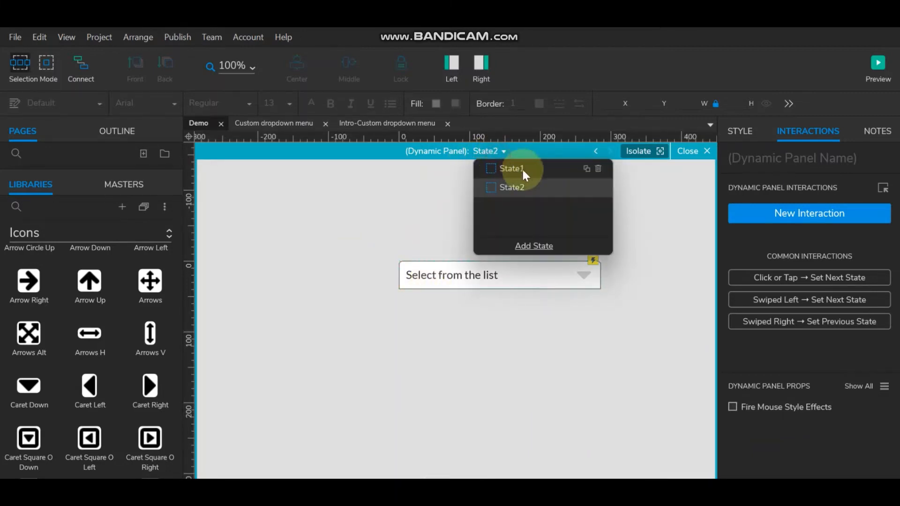
left_click(583, 273)
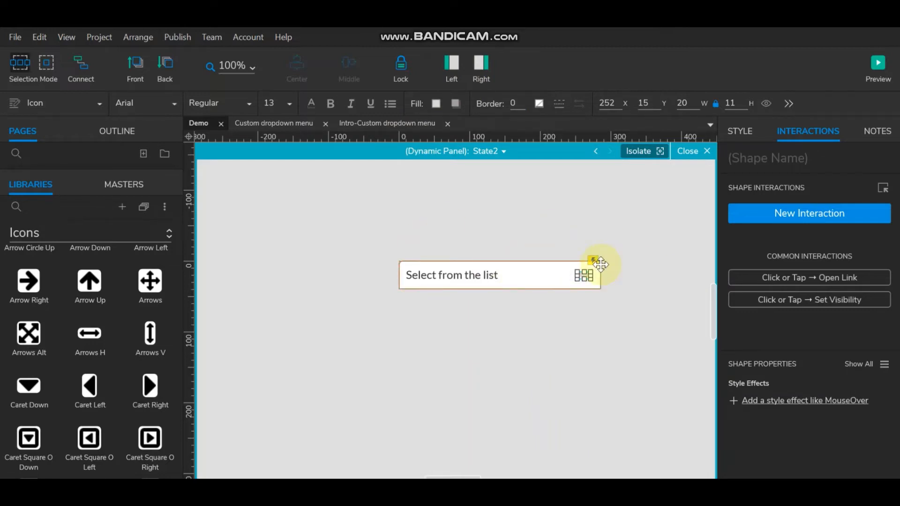
left_click(652, 223)
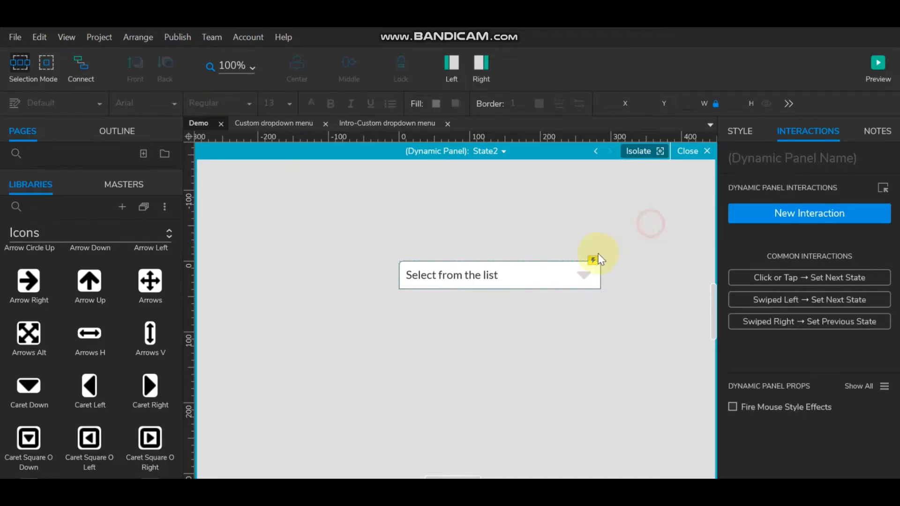
left_click(583, 276)
left_click(502, 152)
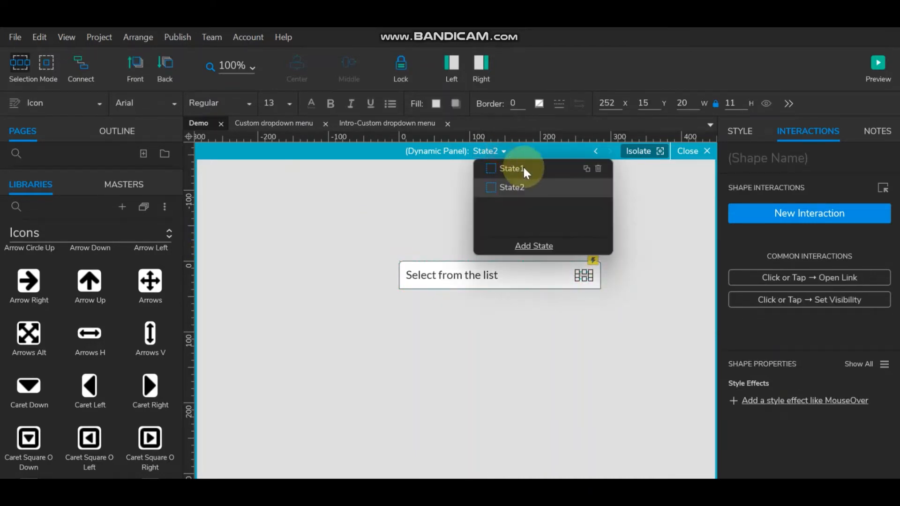
left_click(522, 167)
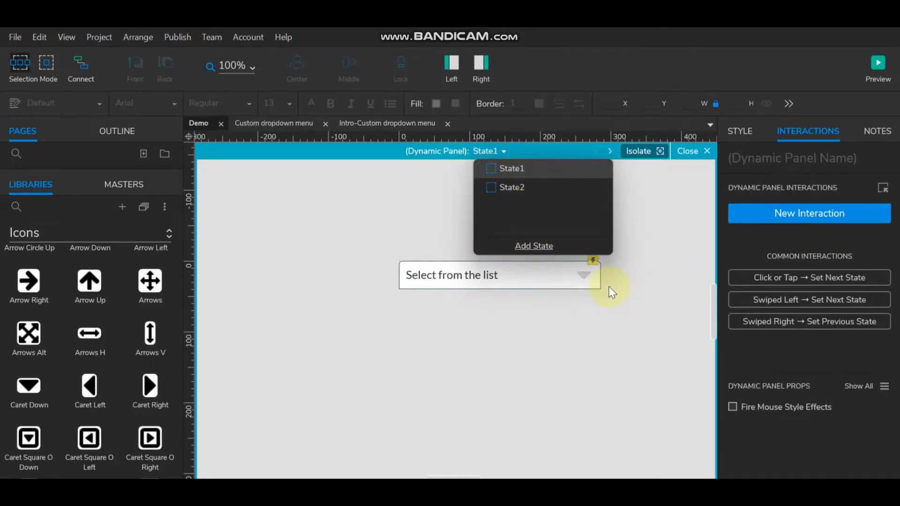
left_click(586, 277)
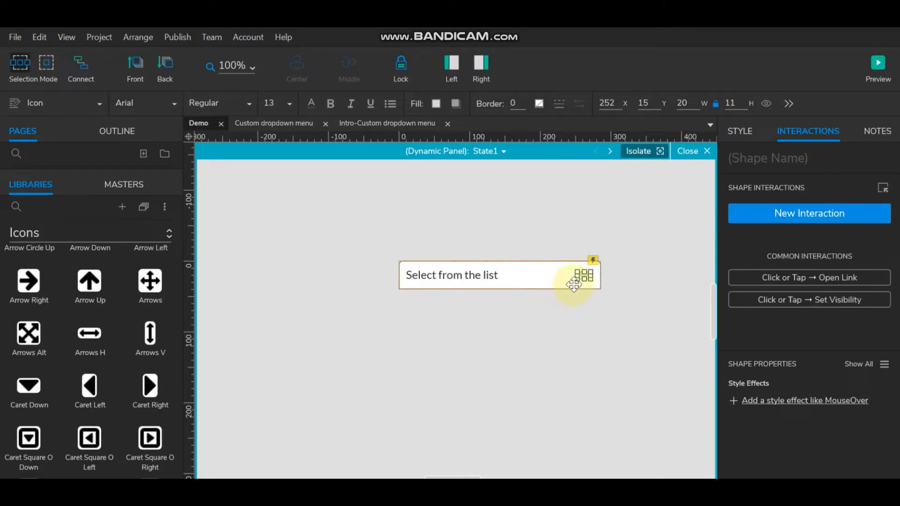
left_click_drag(576, 280, 600, 268)
left_click(637, 263)
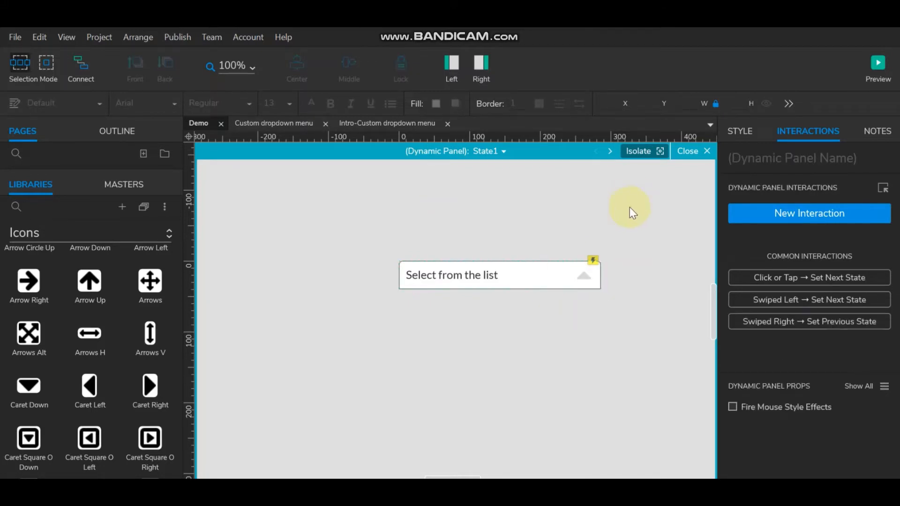
- Fill the downward caret icon in State2 of the header panel with the recently used blue
left_click(501, 151)
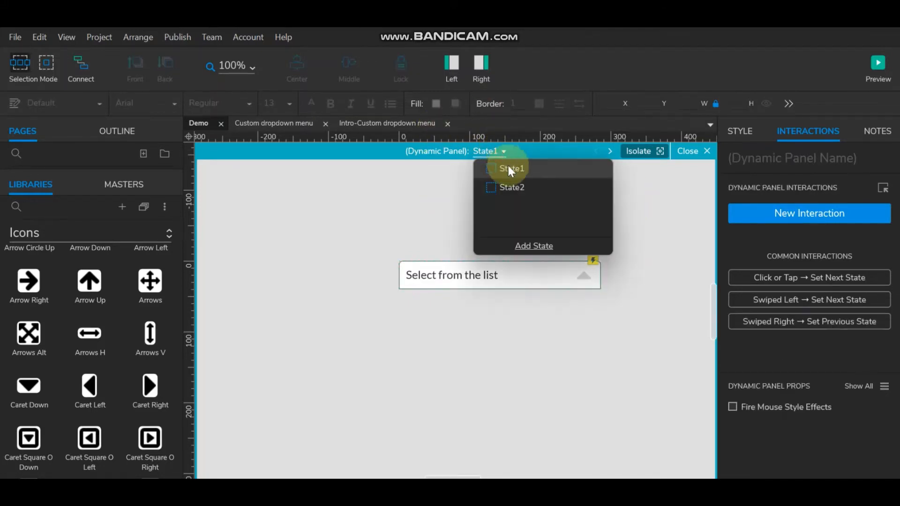
left_click(510, 187)
left_click(621, 267)
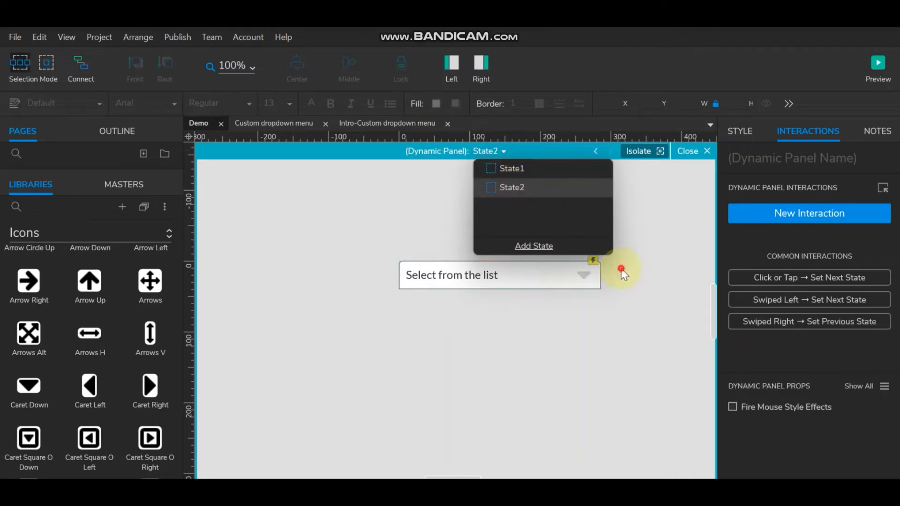
left_click(578, 273)
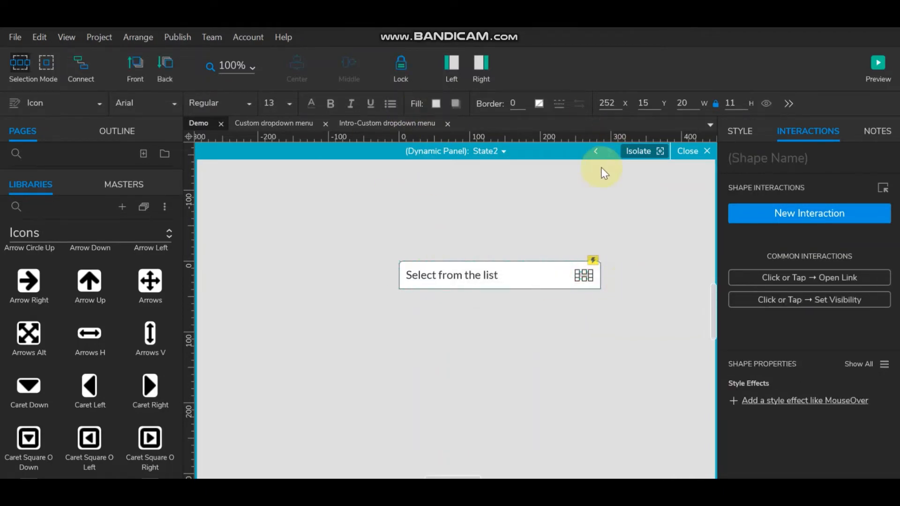
left_click(456, 104)
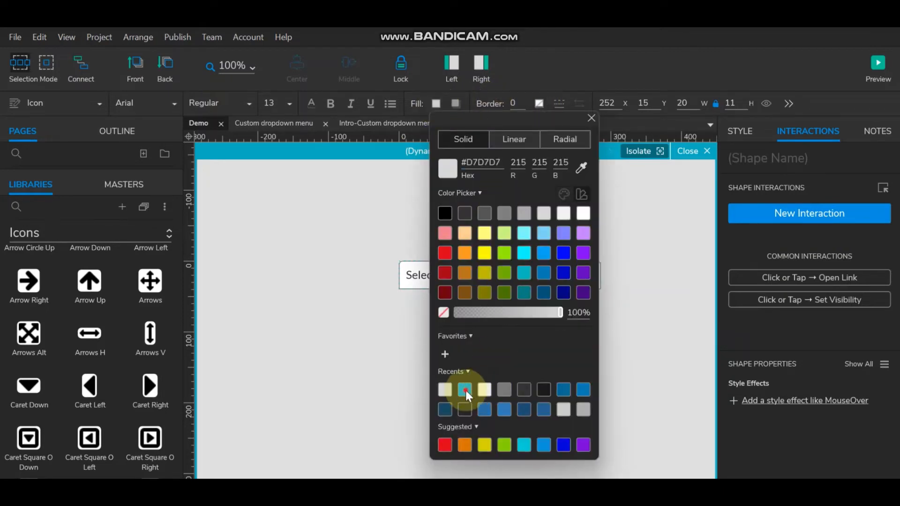
left_click(465, 390)
left_click(626, 350)
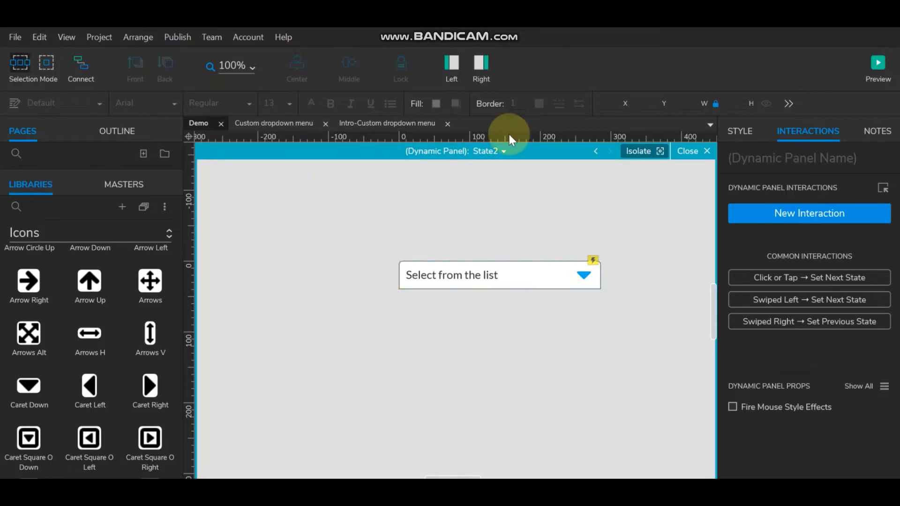
- Return to State1 of the header panel and review the Click or Tap interaction of SelectHeader
left_click(500, 152)
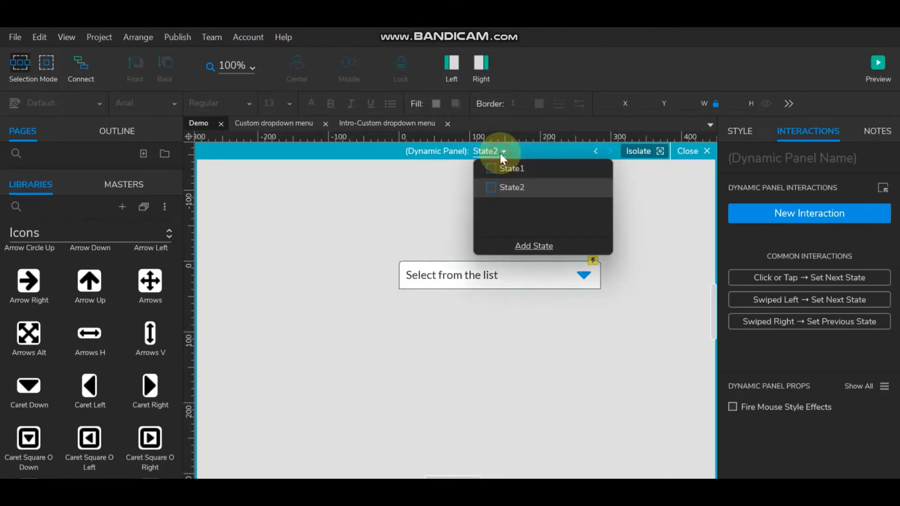
left_click(504, 167)
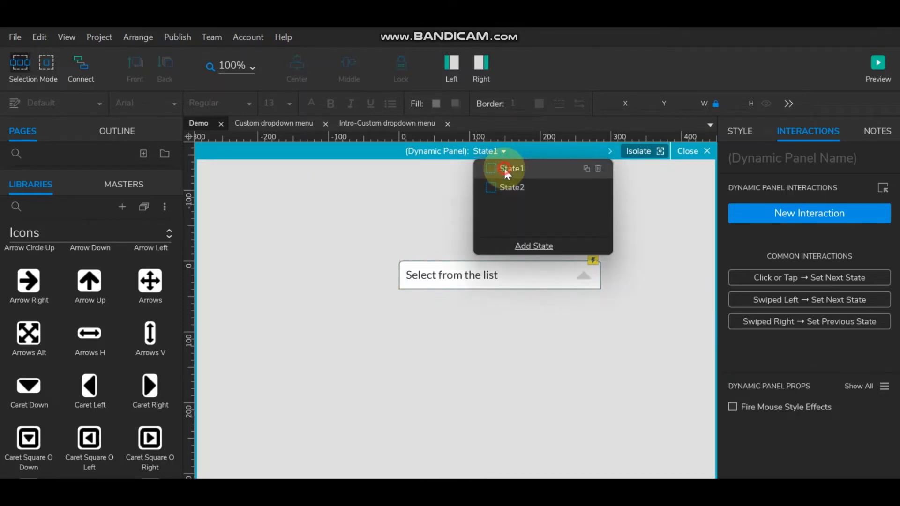
left_click(404, 224)
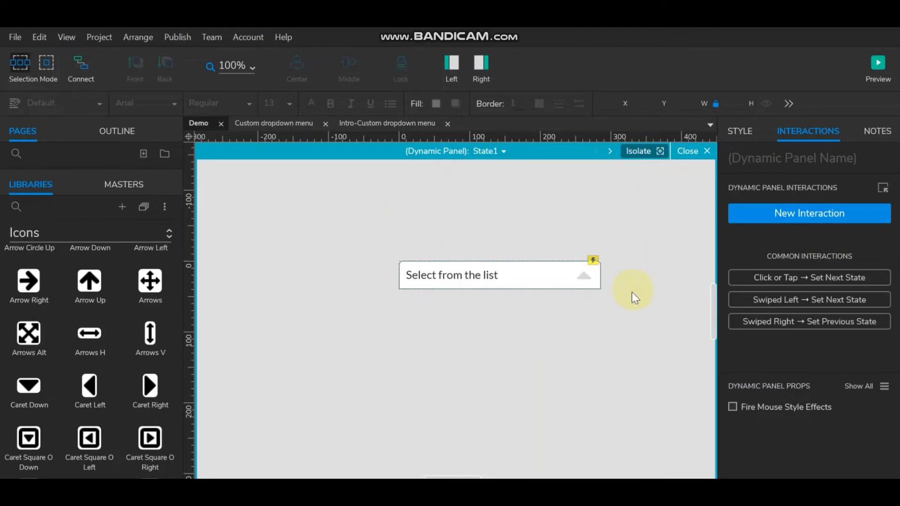
left_click(553, 271)
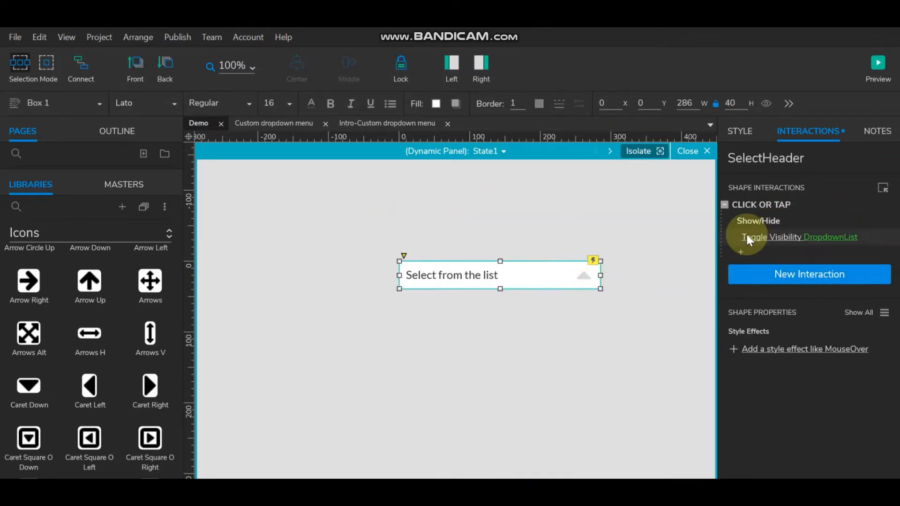
mouse_move(854, 226)
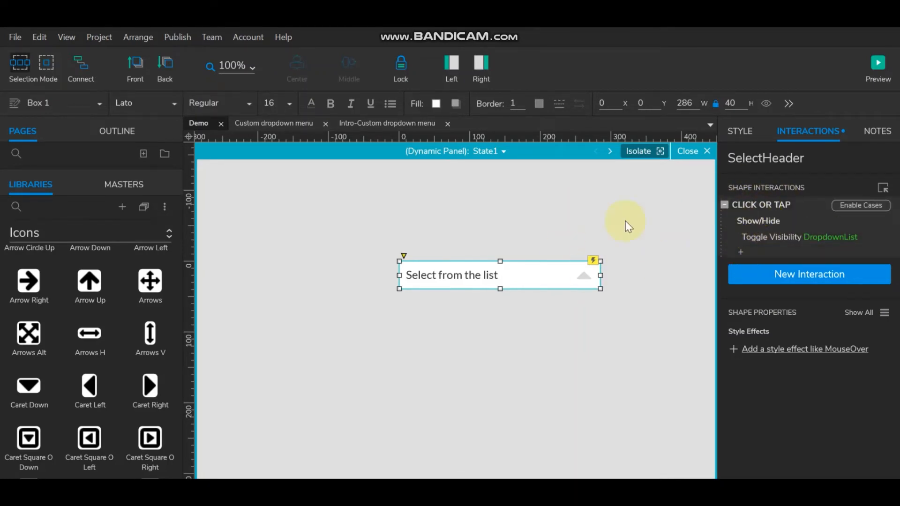
left_click(559, 216)
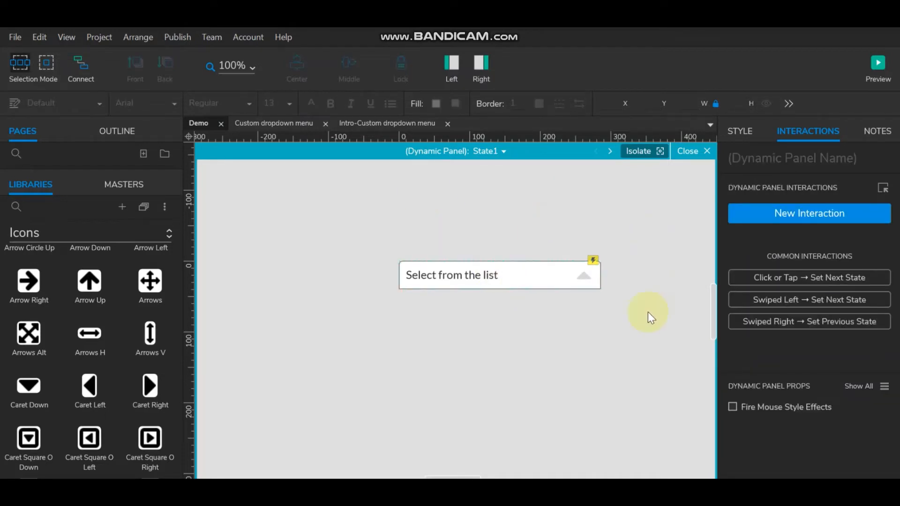
left_click(521, 279)
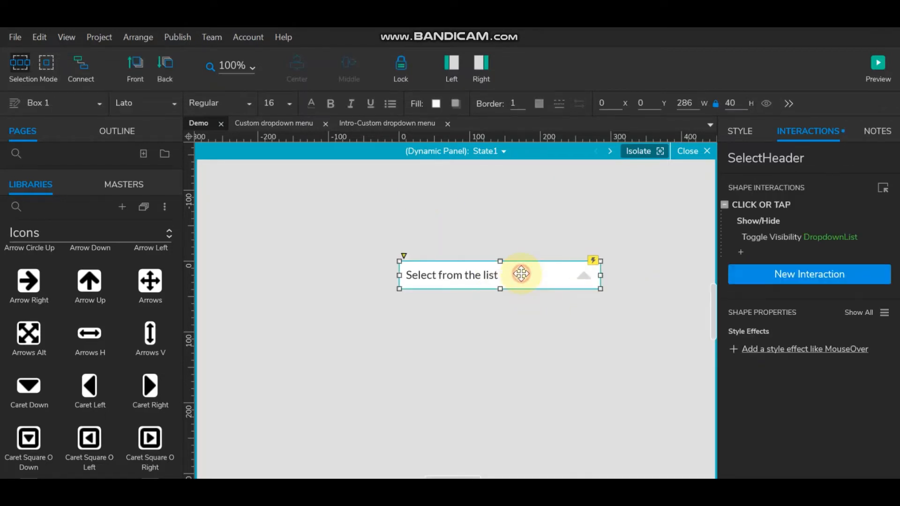
double_click(776, 203)
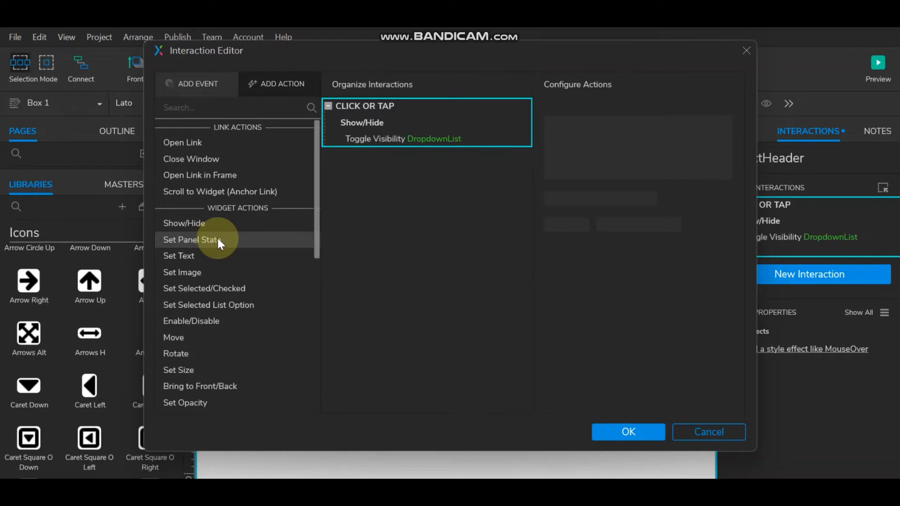
left_click(709, 432)
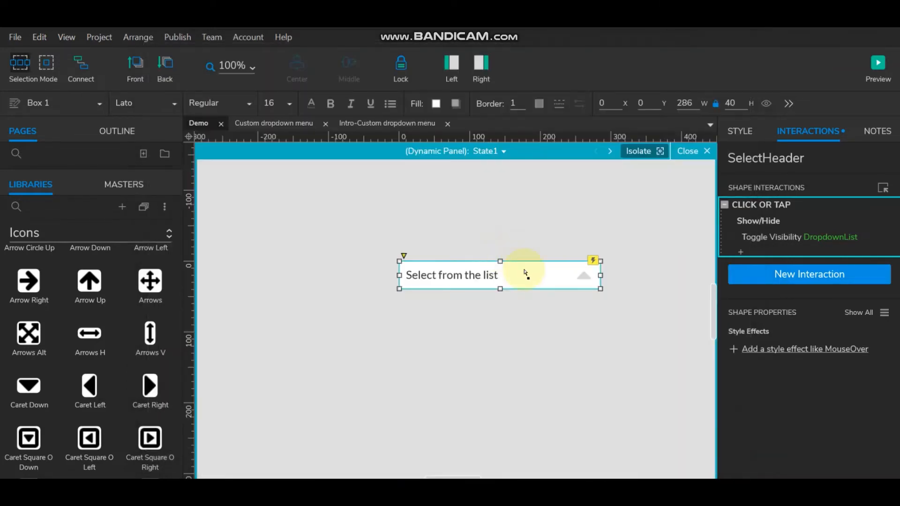
- Leave the header panel's state editing and name the header dynamic panel SelectDP
left_click(702, 151)
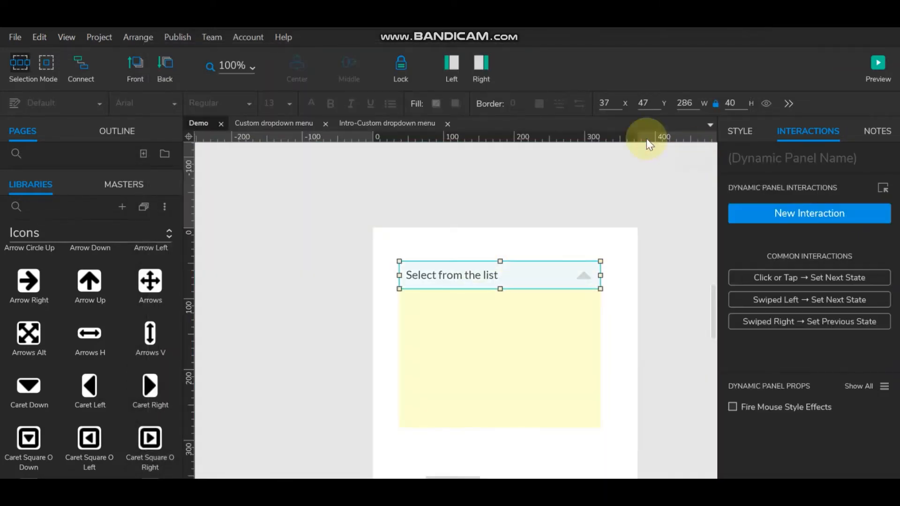
left_click(468, 220)
left_click(508, 269)
left_click(809, 160)
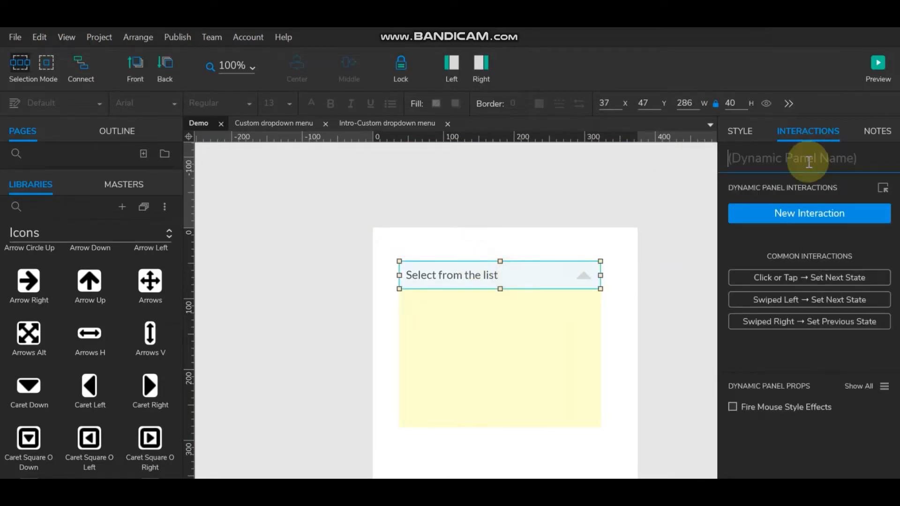
type("Sel")
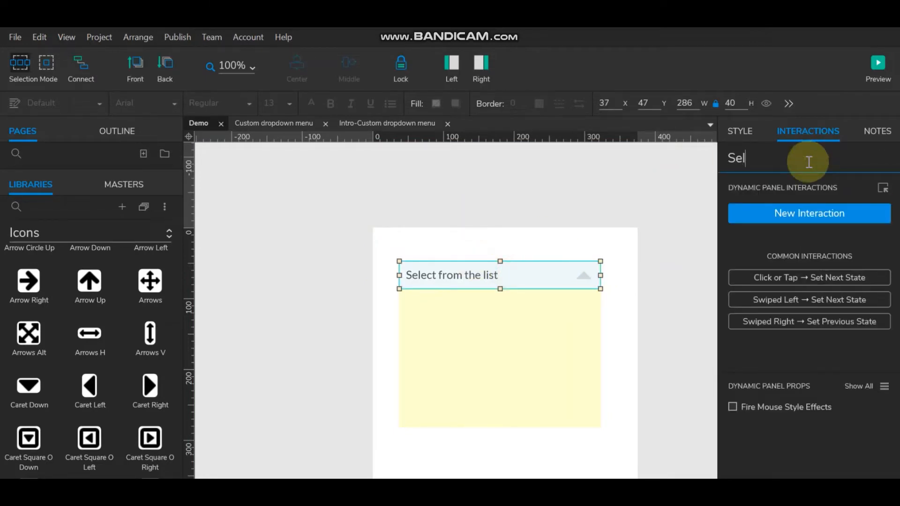
type("ectDP")
left_click(498, 211)
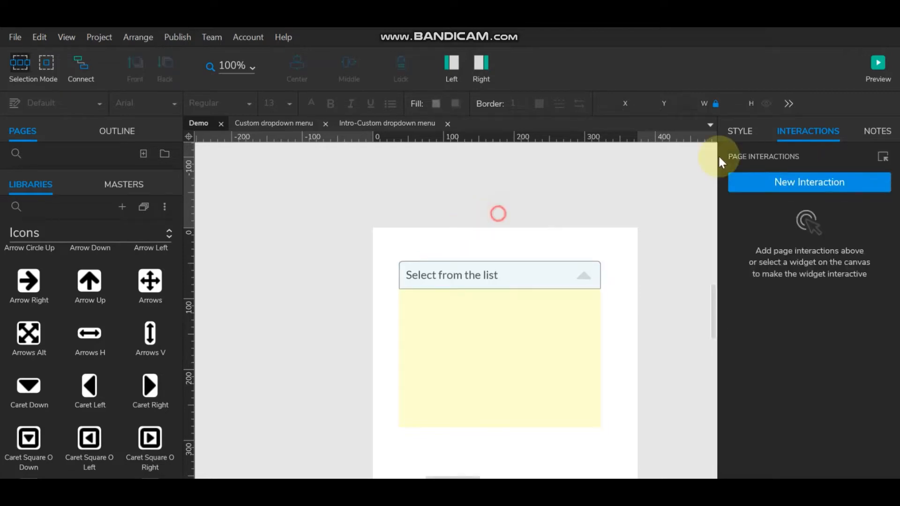
left_click(572, 275)
left_click(804, 158)
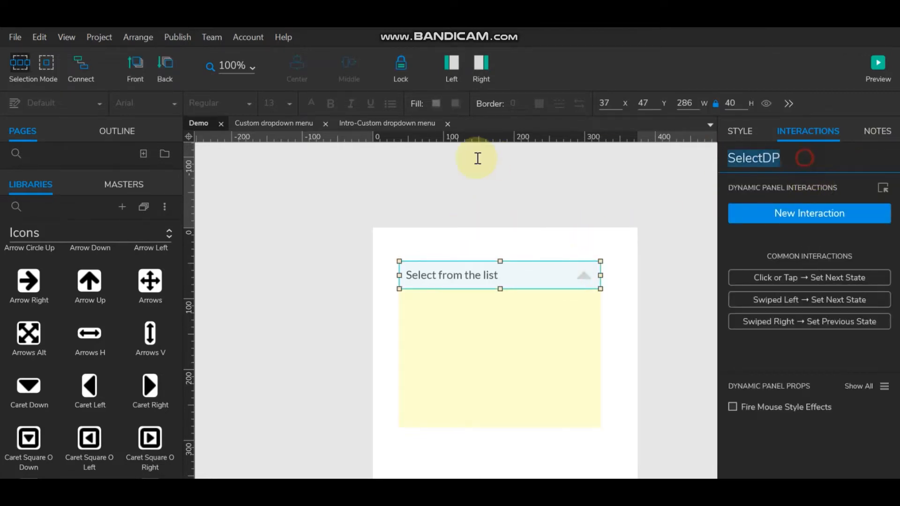
left_click(420, 178)
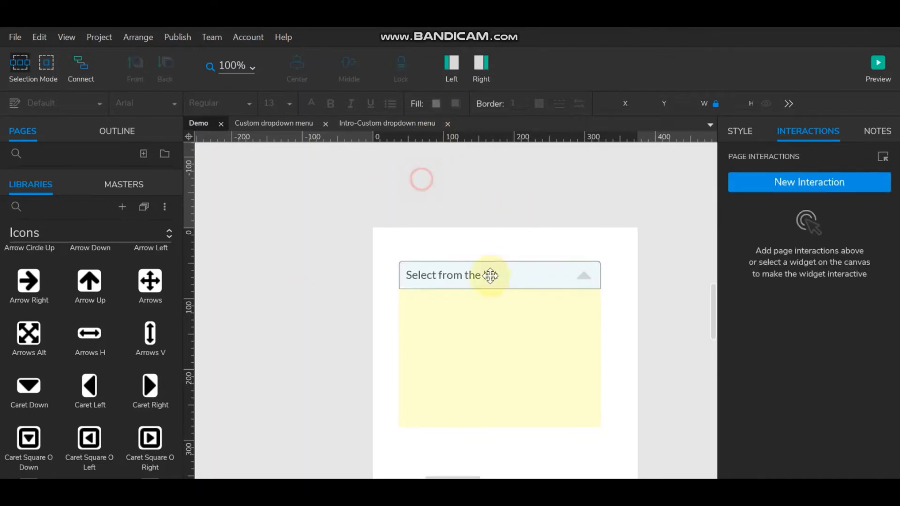
- Add a Set Panel State action to the Click or Tap event of State1's SelectHeader, switching SelectDP to State2
double_click(489, 276)
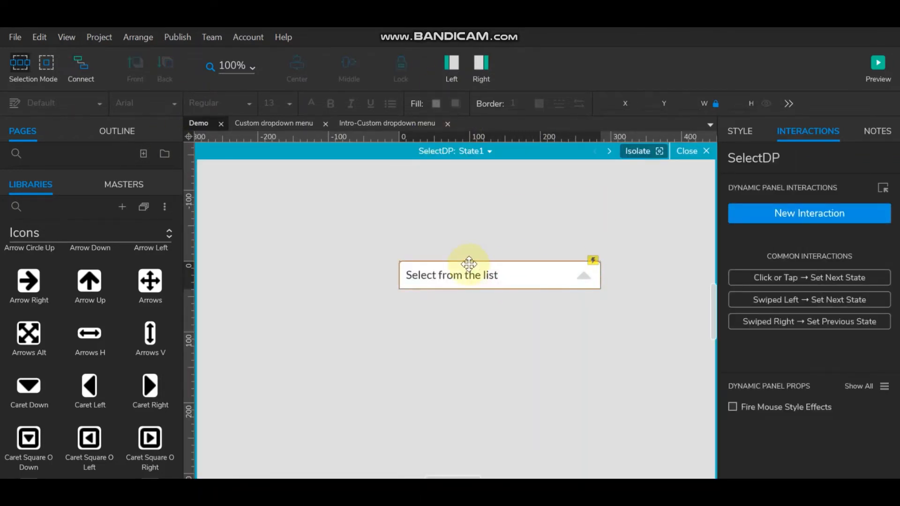
left_click(473, 267)
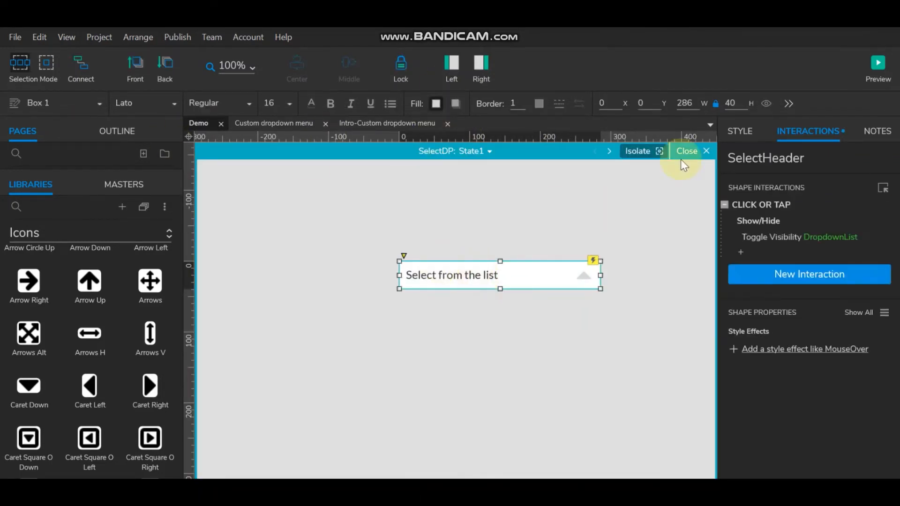
double_click(769, 206)
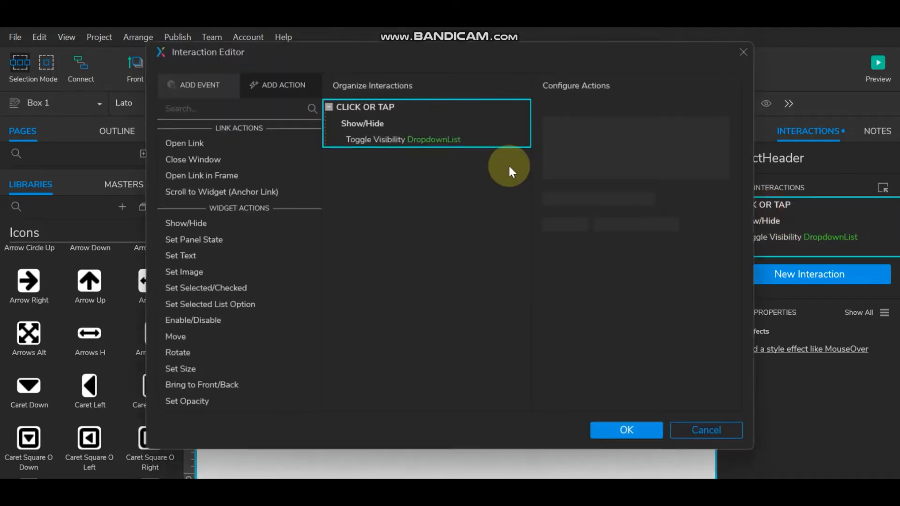
left_click(375, 123)
left_click(222, 240)
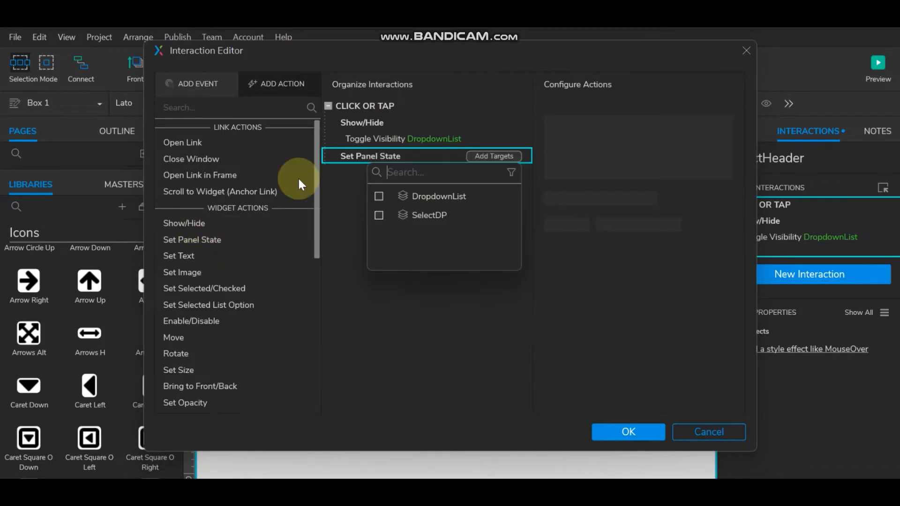
left_click(377, 214)
left_click(588, 158)
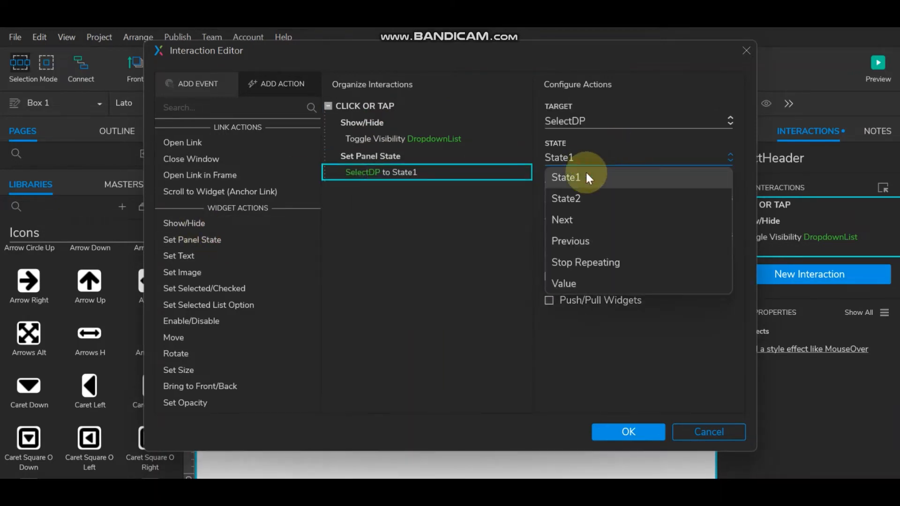
left_click(580, 196)
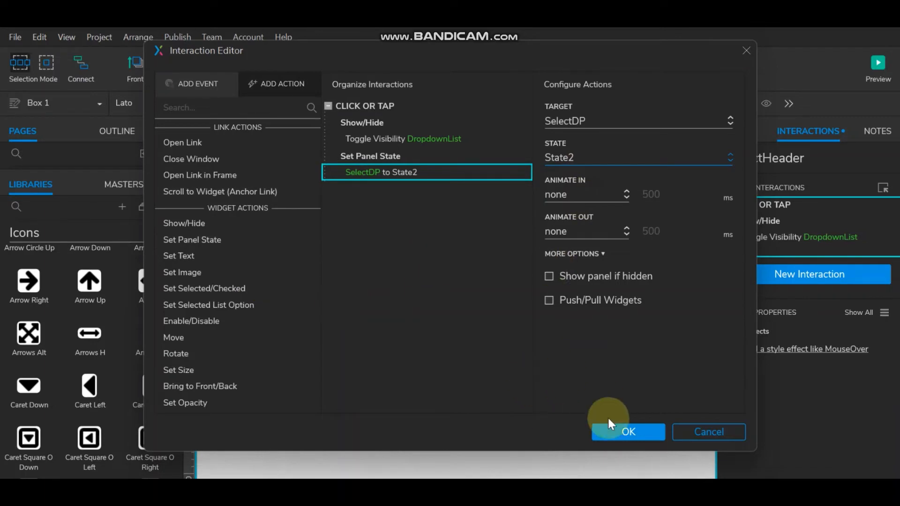
left_click(602, 428)
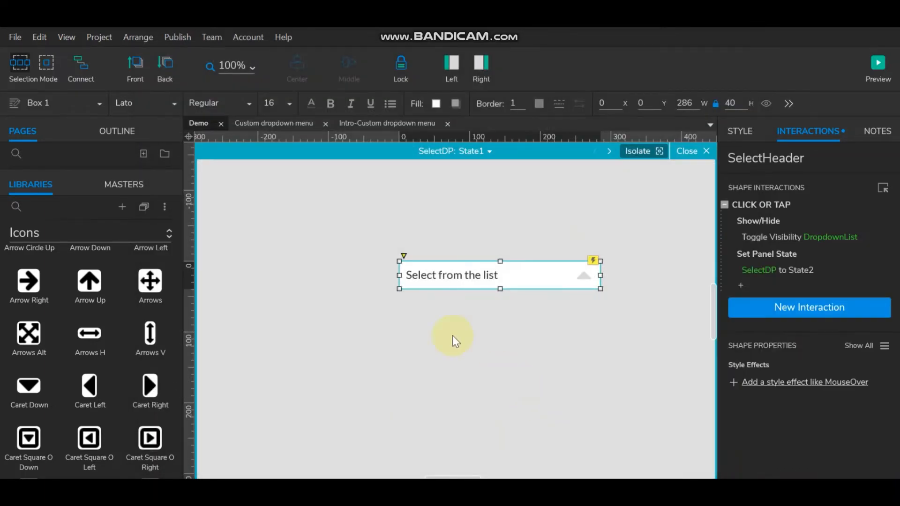
- In State2 of SelectDP, add a Set Panel State action to the header's Click or Tap event, switching SelectDP to State1
left_click(489, 152)
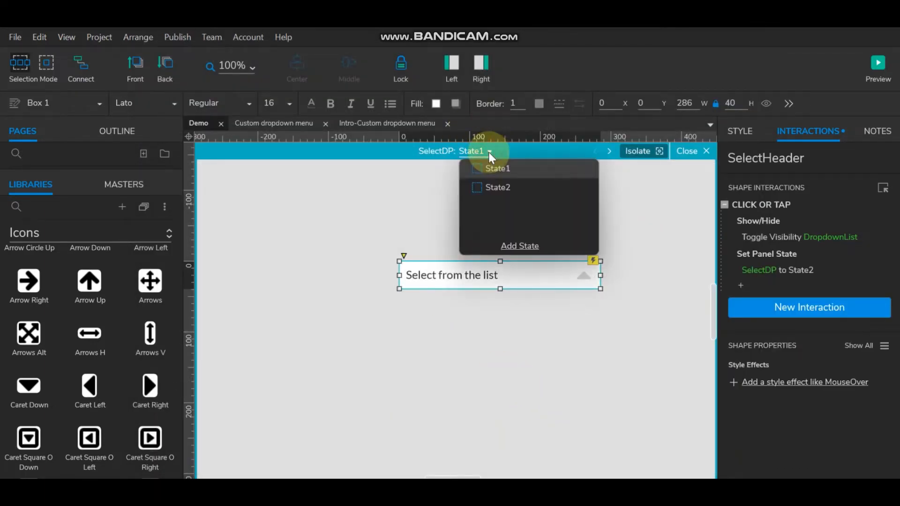
left_click(491, 186)
left_click(546, 277)
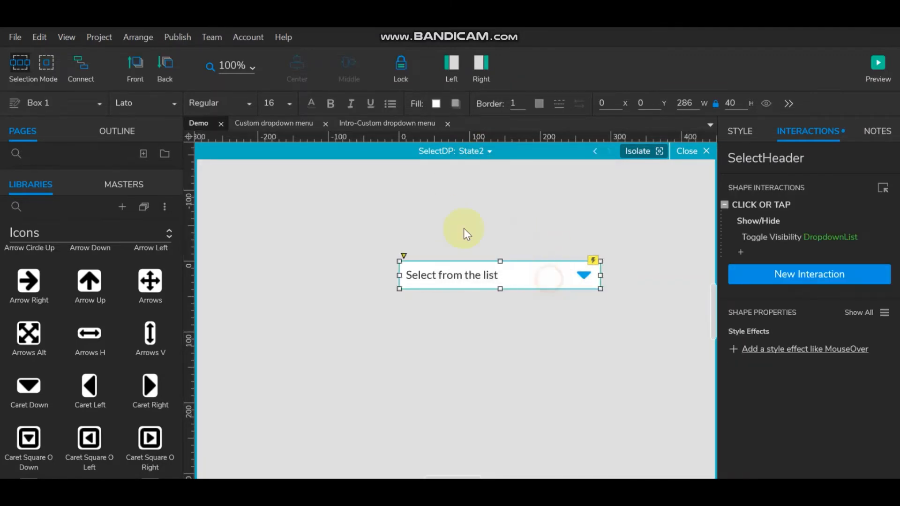
double_click(764, 202)
left_click(369, 123)
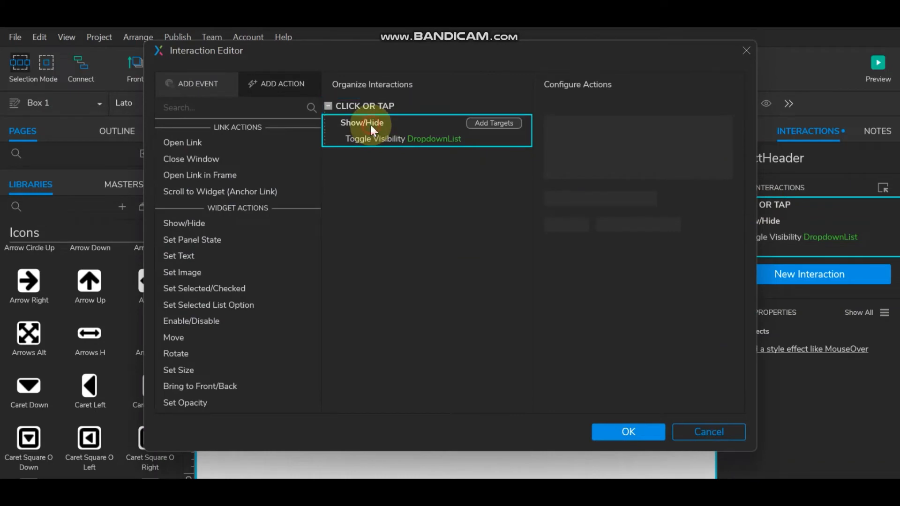
left_click(221, 241)
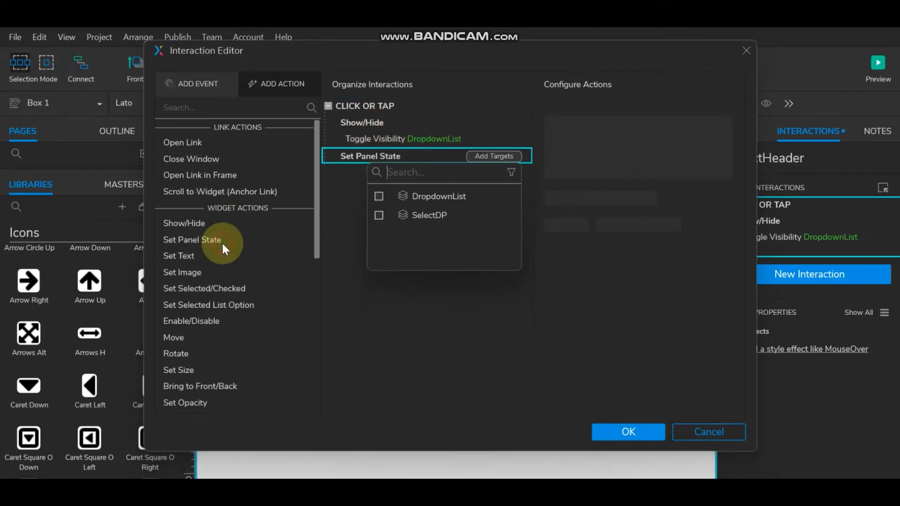
left_click(379, 216)
left_click(572, 158)
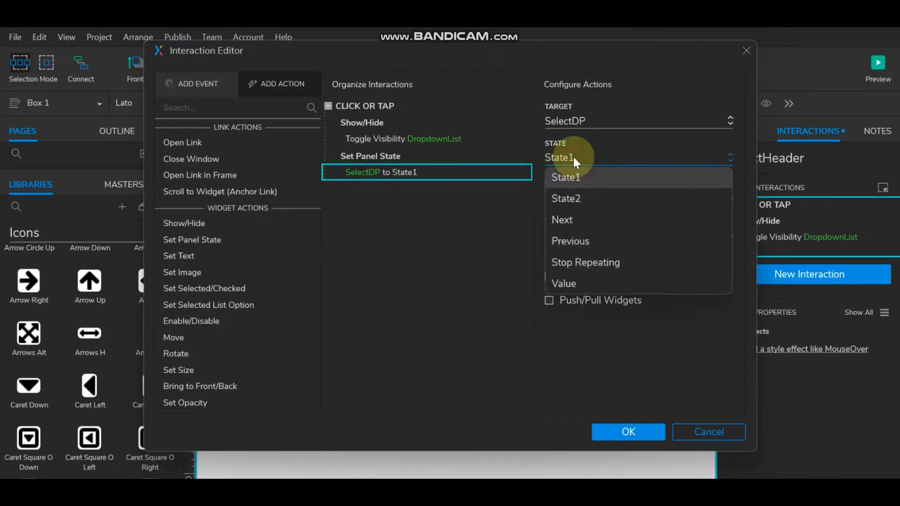
left_click(592, 181)
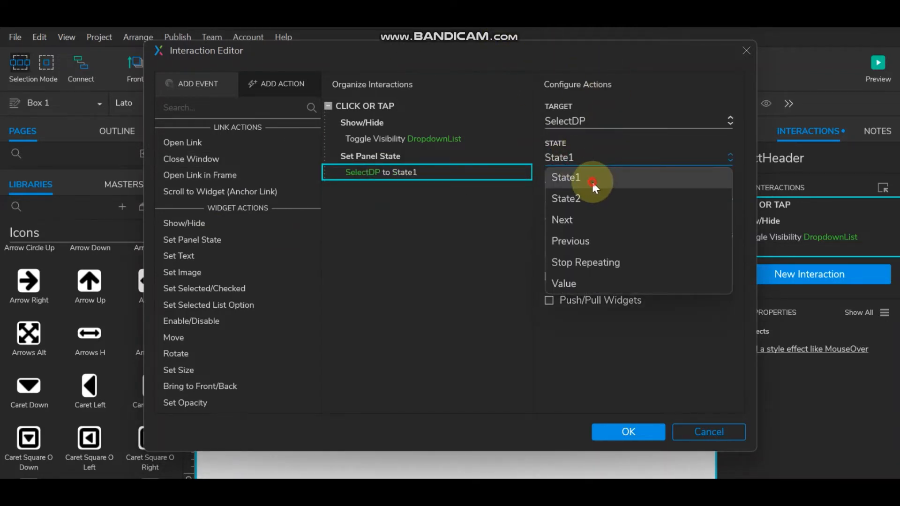
left_click(615, 429)
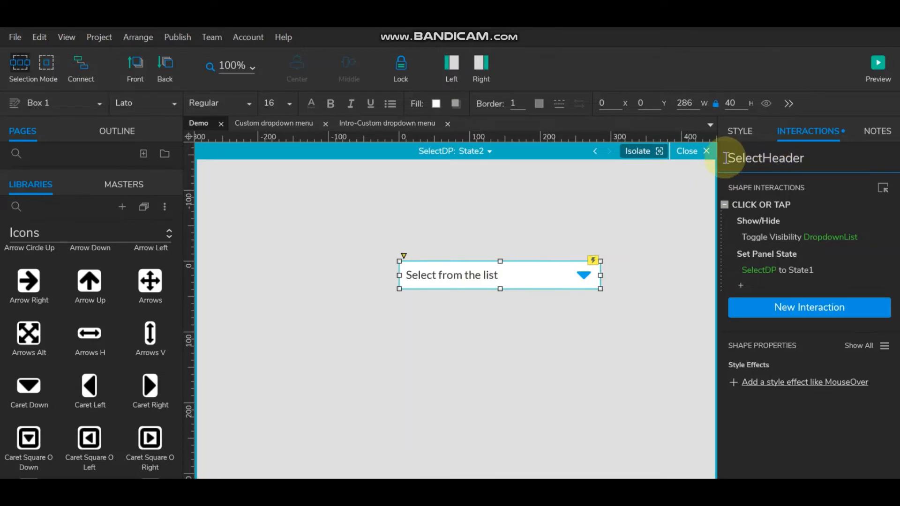
- Rename the header box in State2 of SelectDP as SelectHeader1
left_click(478, 333)
left_click(464, 272)
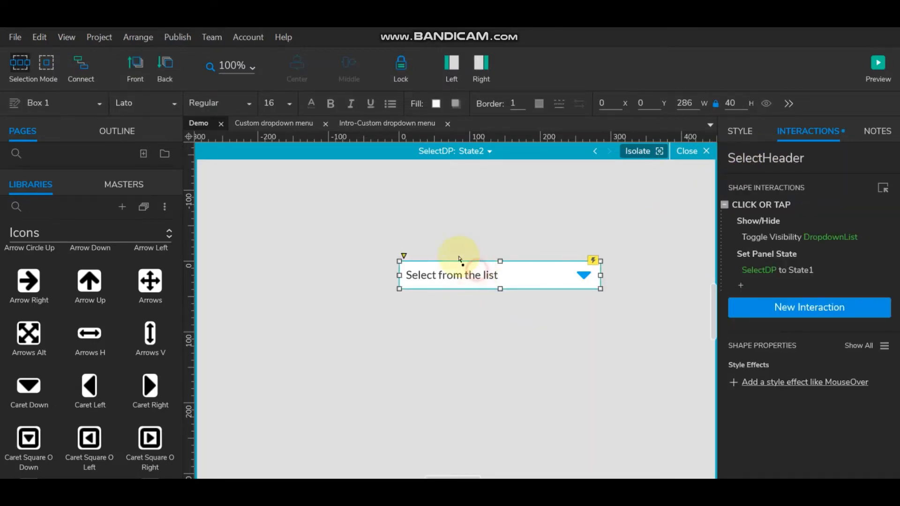
left_click(816, 157)
type("1")
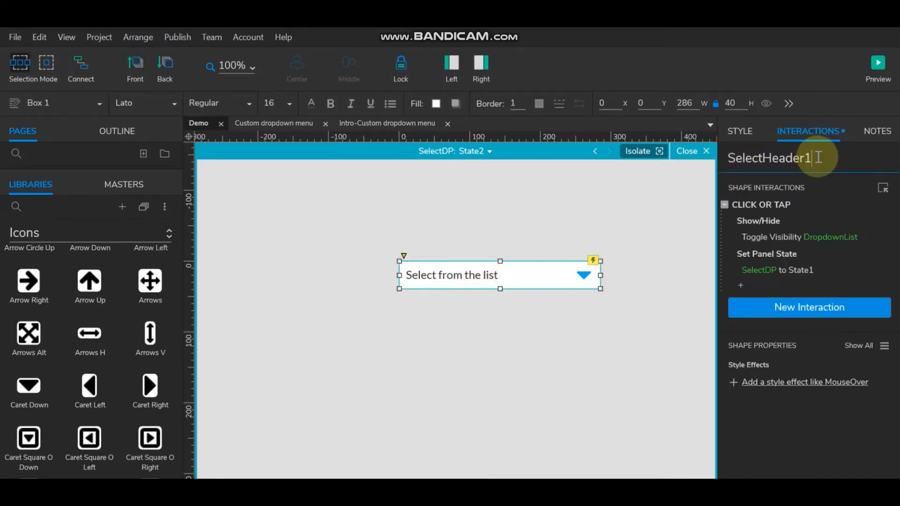
- Switch to State1 of SelectDP and rename its header box SelectHeader1
left_click(485, 151)
left_click(492, 168)
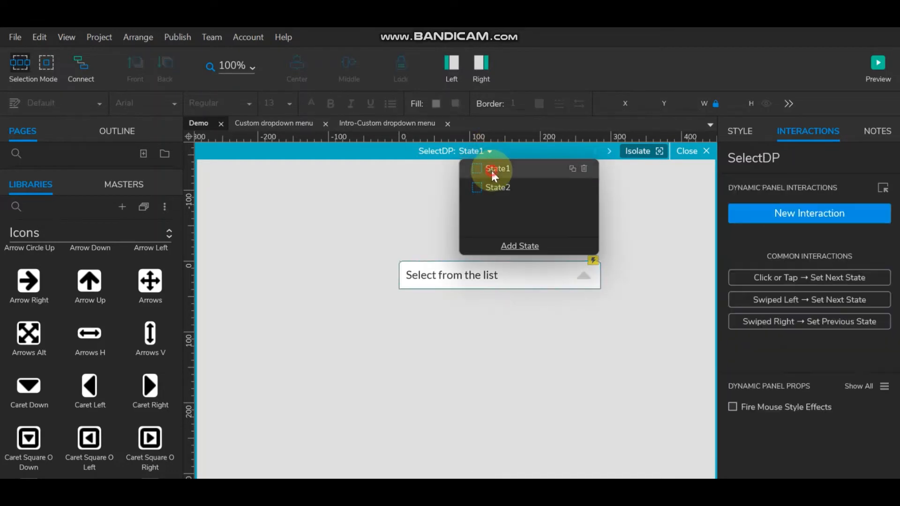
left_click(456, 284)
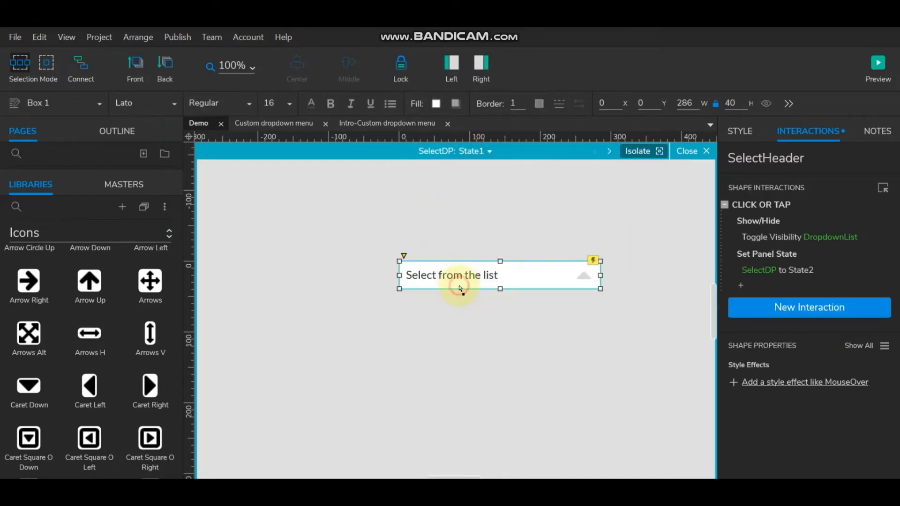
left_click(819, 159)
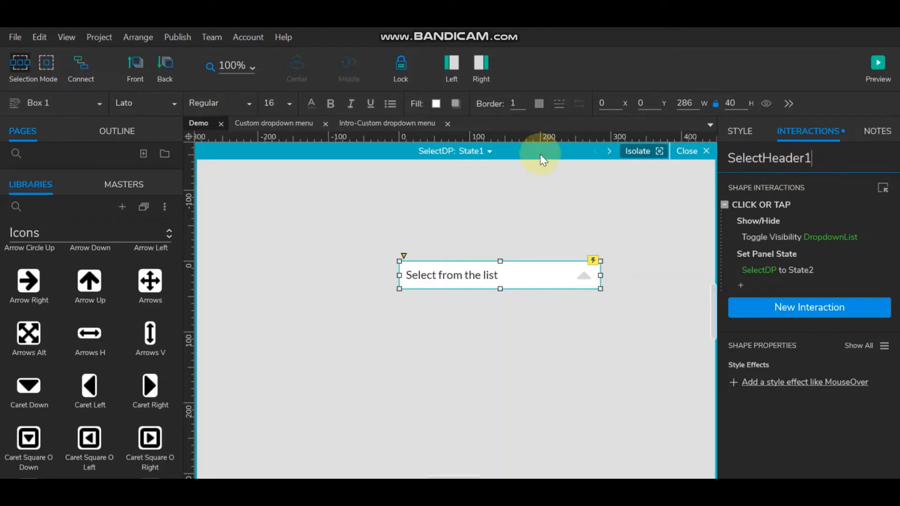
- Return to State2 of SelectDP and rename its header box SelectHeader2
left_click(488, 151)
left_click(485, 186)
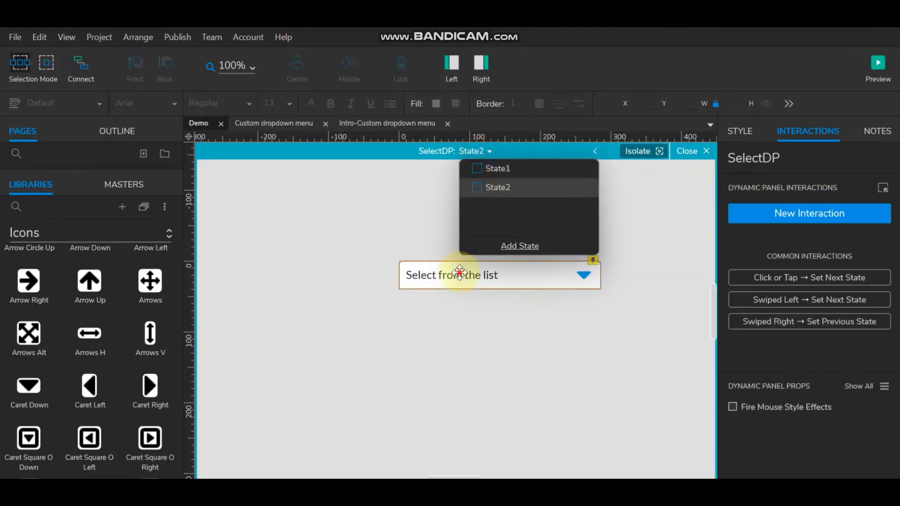
left_click(453, 271)
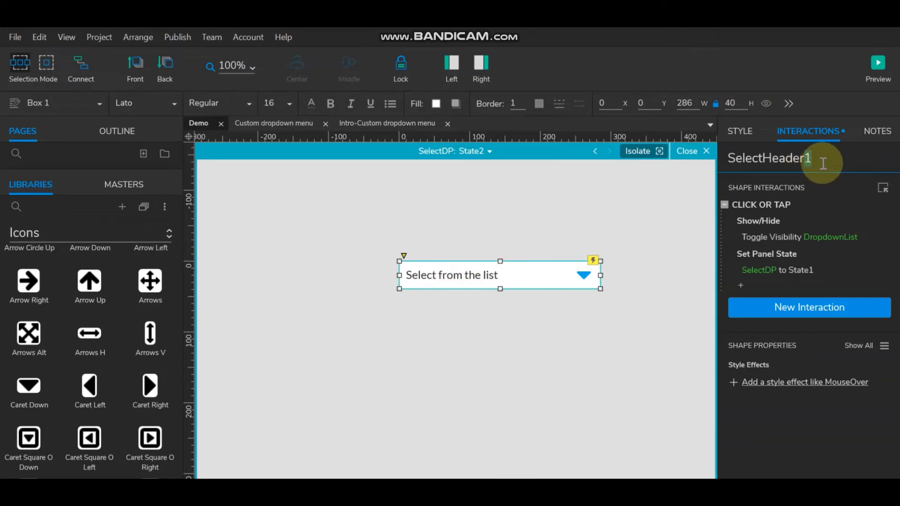
key("BackSpace")
type("2")
left_click(609, 216)
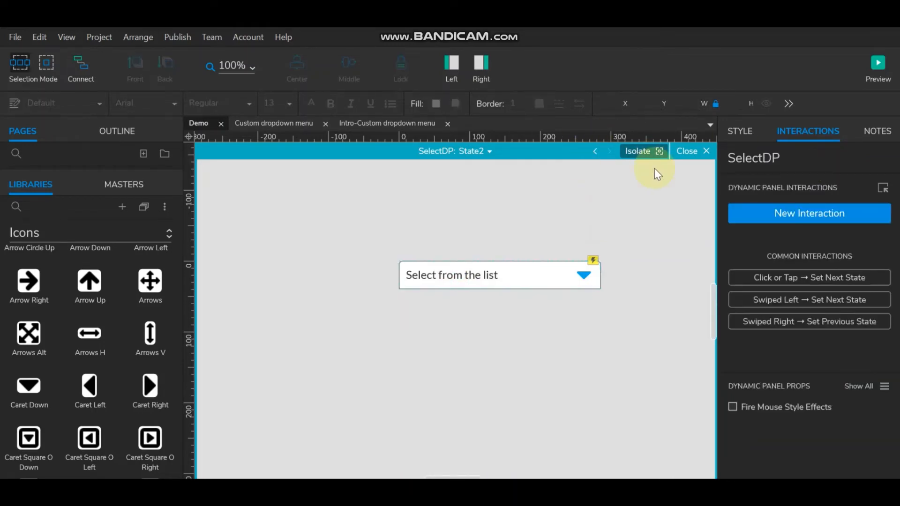
- Leave SelectDP, open the DropdownList panel and review the Click or Tap interaction of the DropdownList 1 row
left_click(702, 152)
double_click(542, 359)
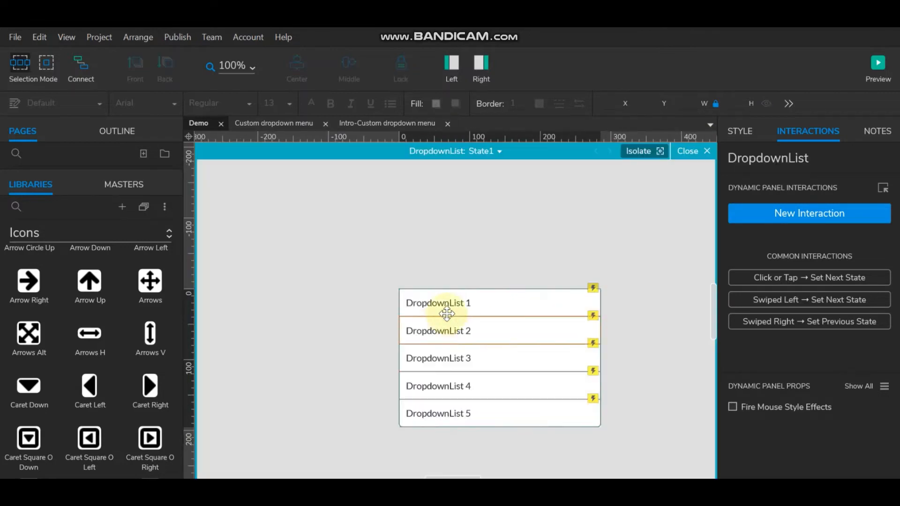
left_click(447, 311)
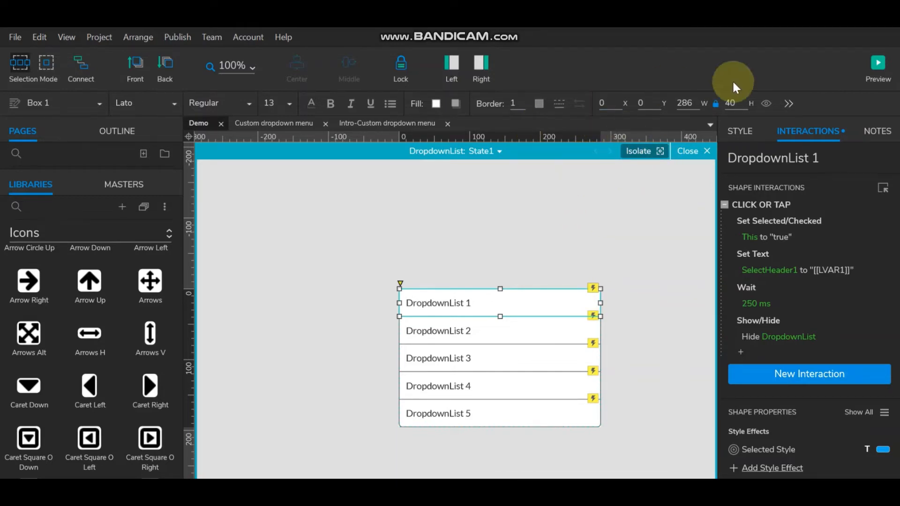
- Preview the Demo page in the browser and expand the dropdown from its header
left_click(878, 62)
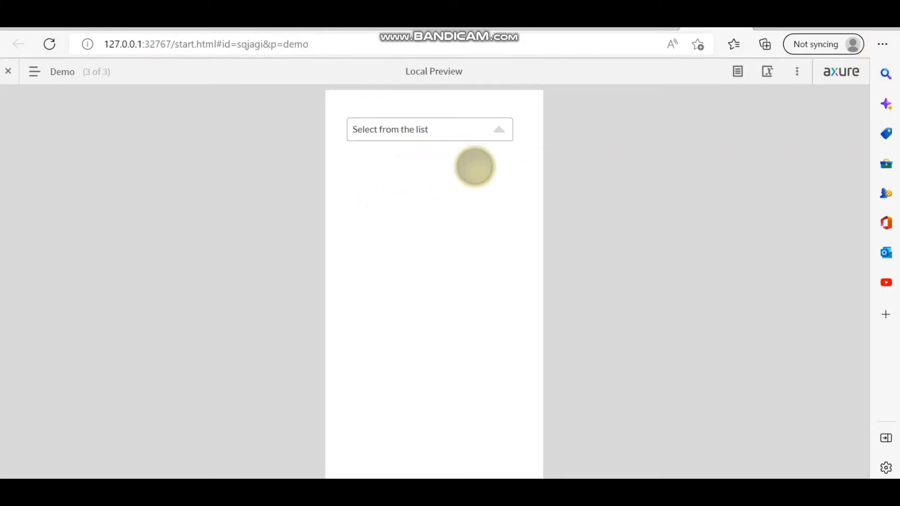
left_click(460, 129)
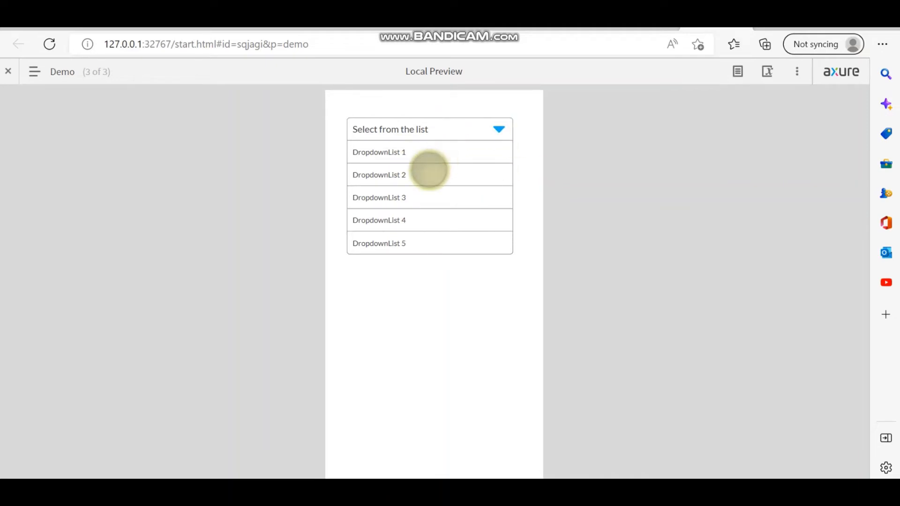
- Test the previewed dropdown by choosing DropdownList 1, reopening the list from its header and choosing DropdownList 2
left_click(428, 153)
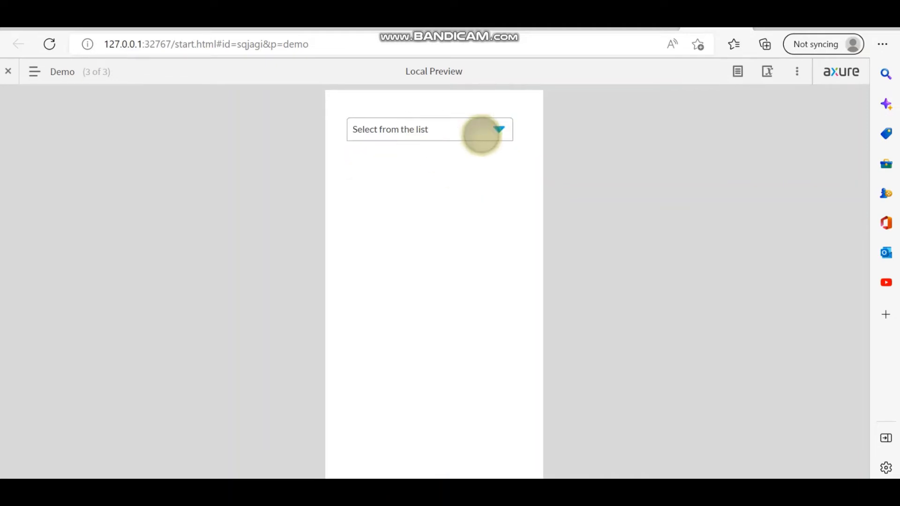
left_click(457, 132)
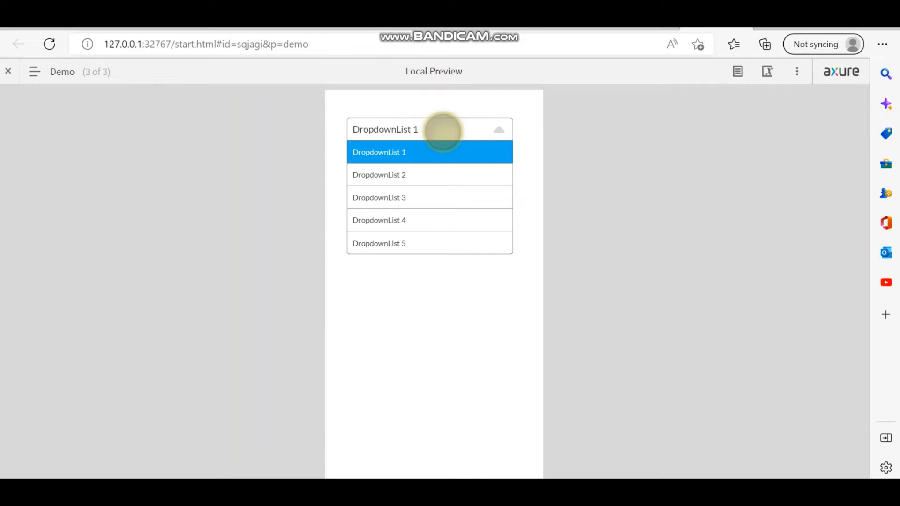
left_click(420, 175)
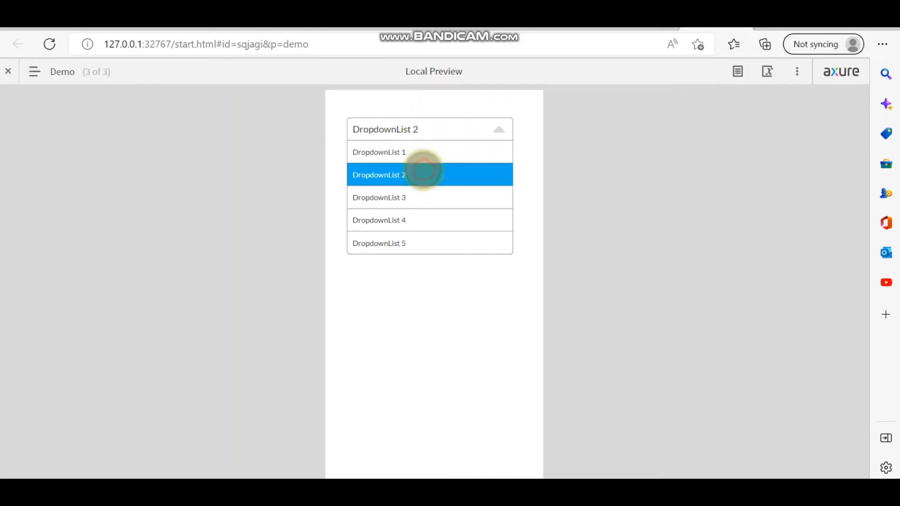
left_click(439, 133)
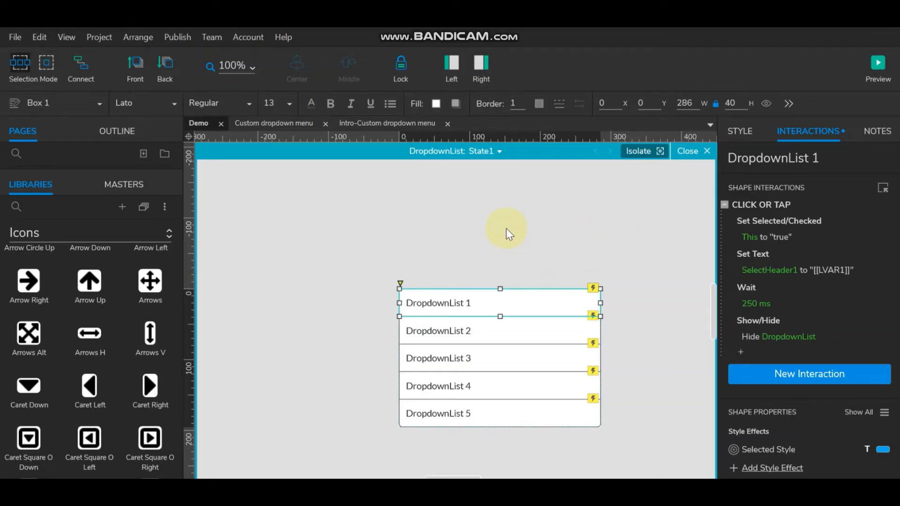
- Leave the DropdownList panel, open State2 of SelectDP and copy the header box's name, SelectHeader2
left_click(687, 151)
double_click(522, 271)
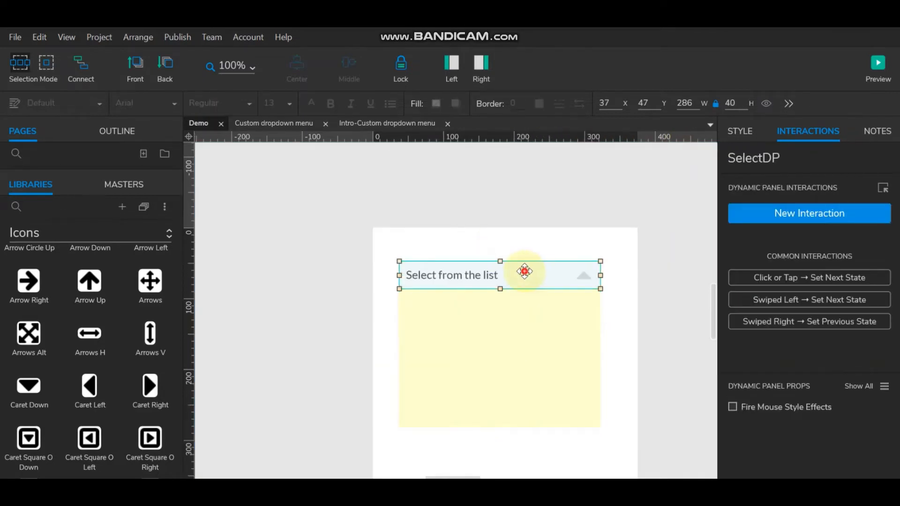
left_click(492, 273)
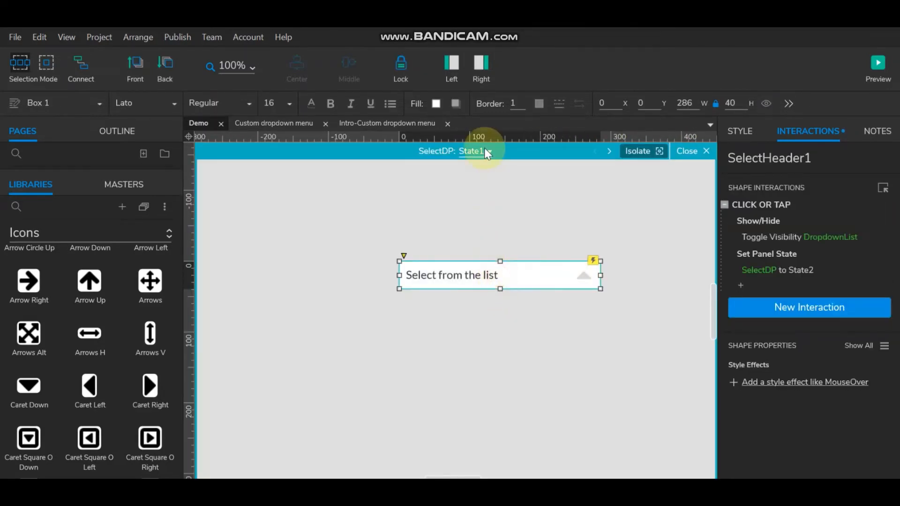
left_click(479, 150)
left_click(490, 190)
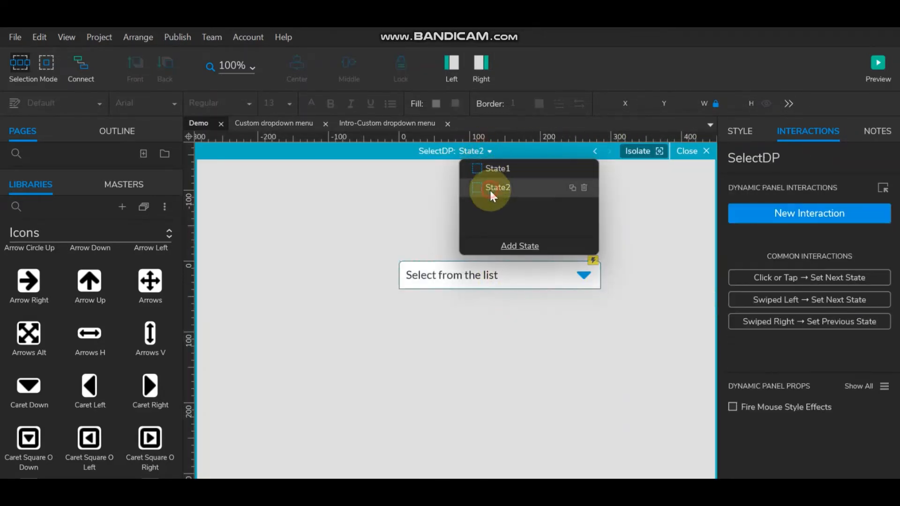
left_click(496, 275)
left_click(730, 160)
left_click_drag(729, 161, 862, 162)
key("ctrl+c")
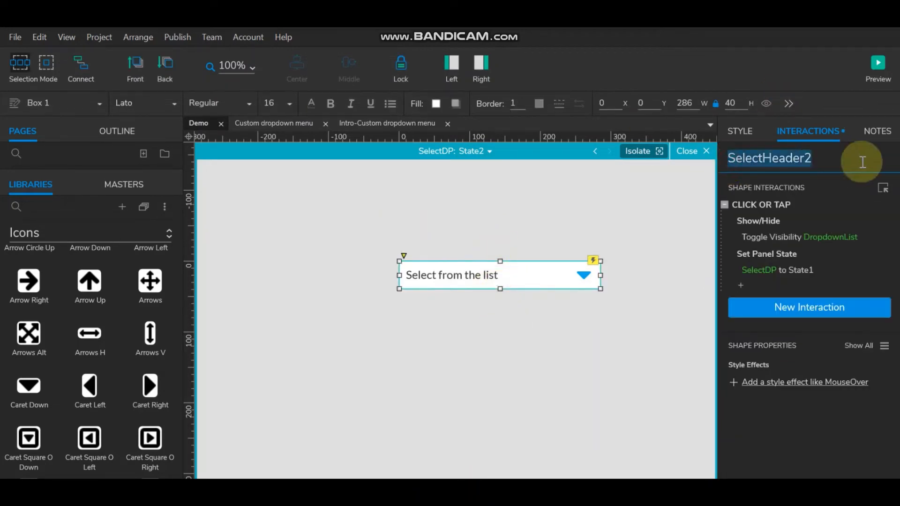
- Add SelectHeader2 as another target of the Set Text action in the DropdownList 1 row's Click or Tap interaction
left_click(680, 150)
left_click(509, 383)
double_click(509, 383)
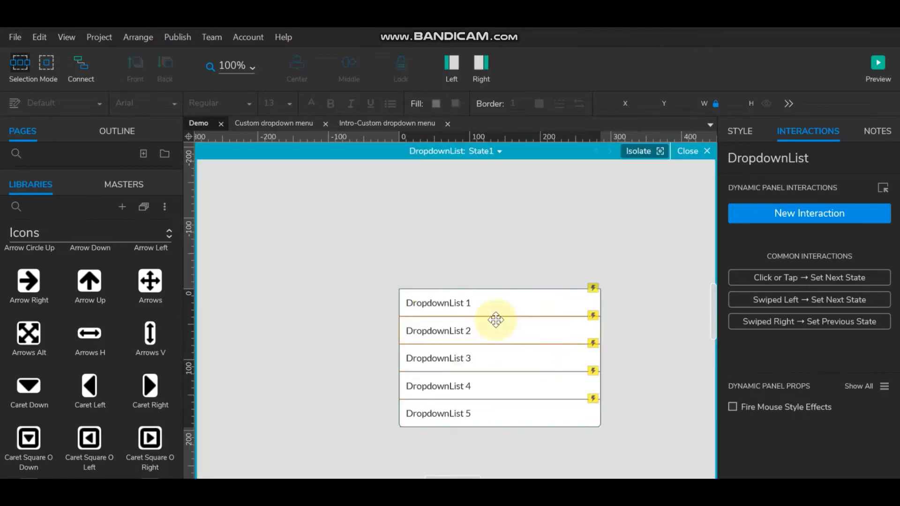
left_click(492, 305)
double_click(757, 257)
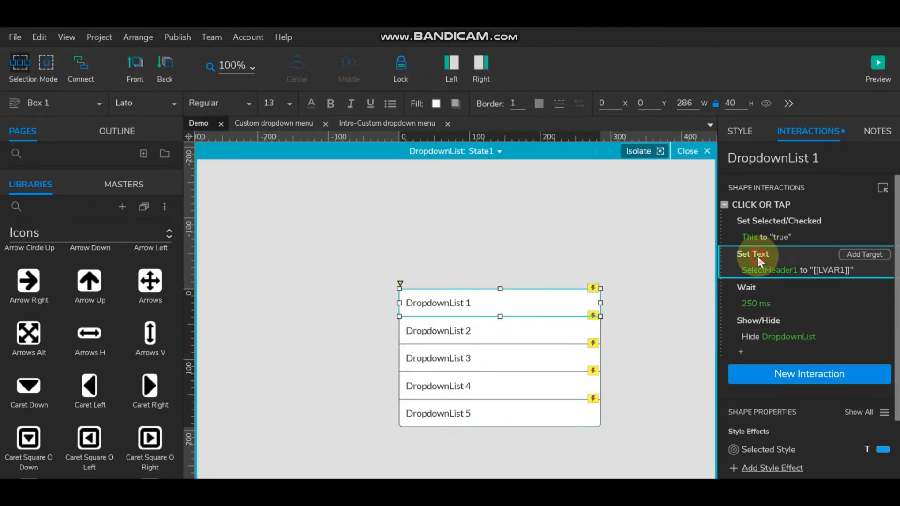
left_click(485, 156)
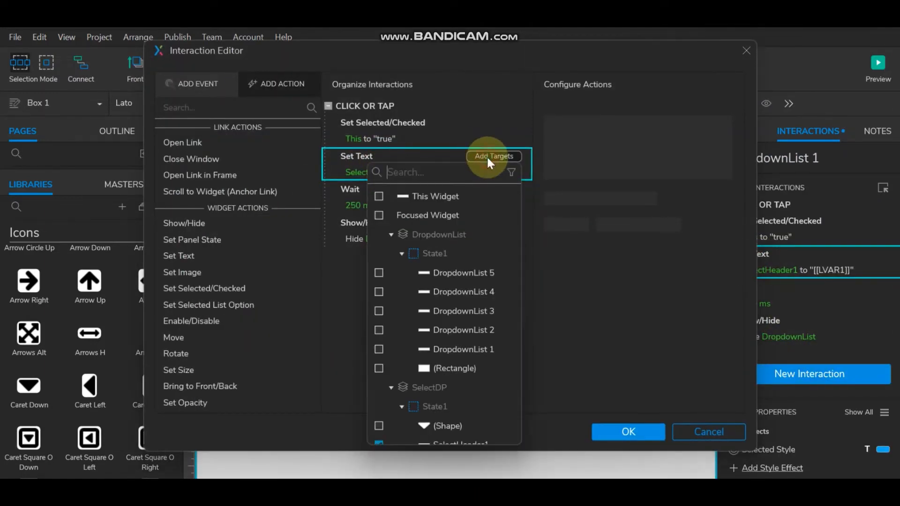
key("ctrl+v")
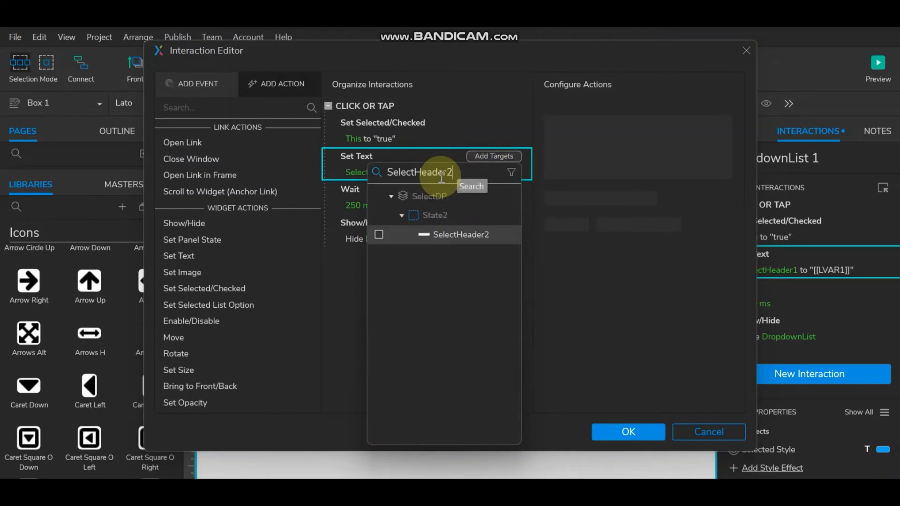
left_click(378, 234)
left_click(614, 270)
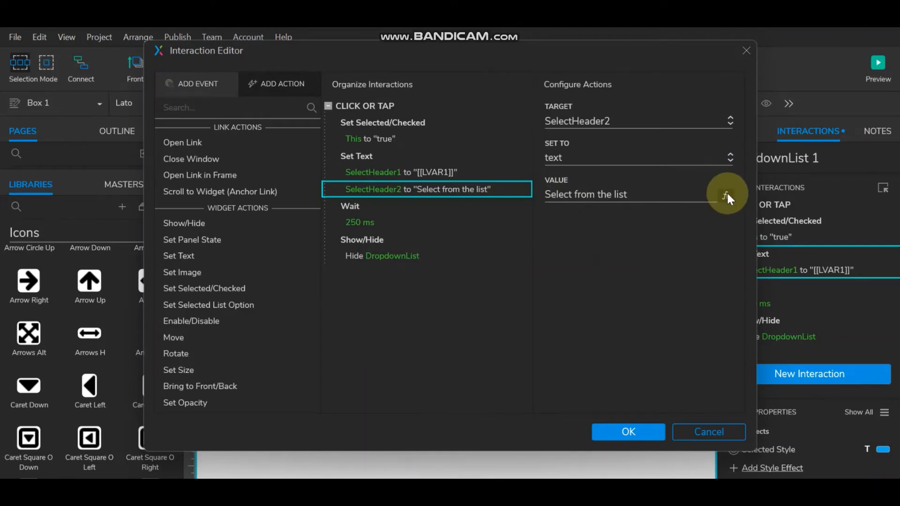
- Find SelectHeader1 among the Set Text targets and add it once more, set to [[LVAR1]]
left_click(392, 171)
left_click(491, 158)
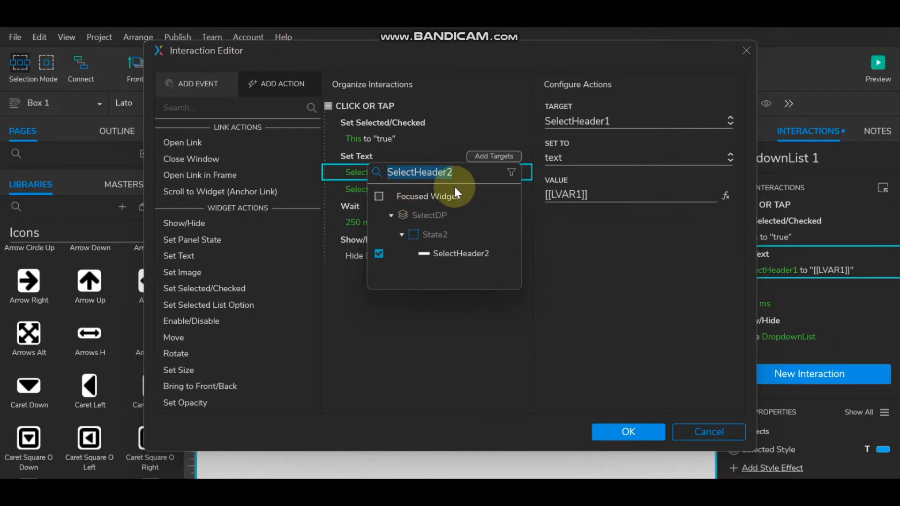
left_click(451, 173)
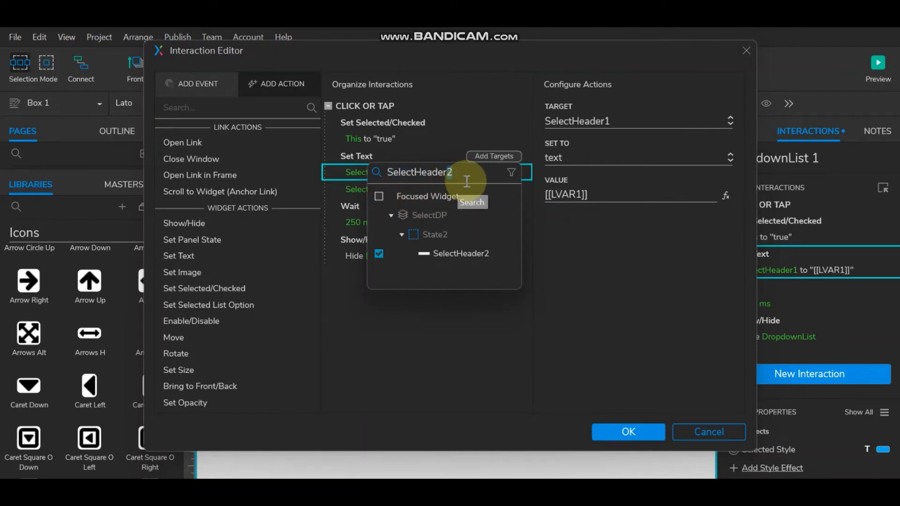
key("BackSpace")
type("1")
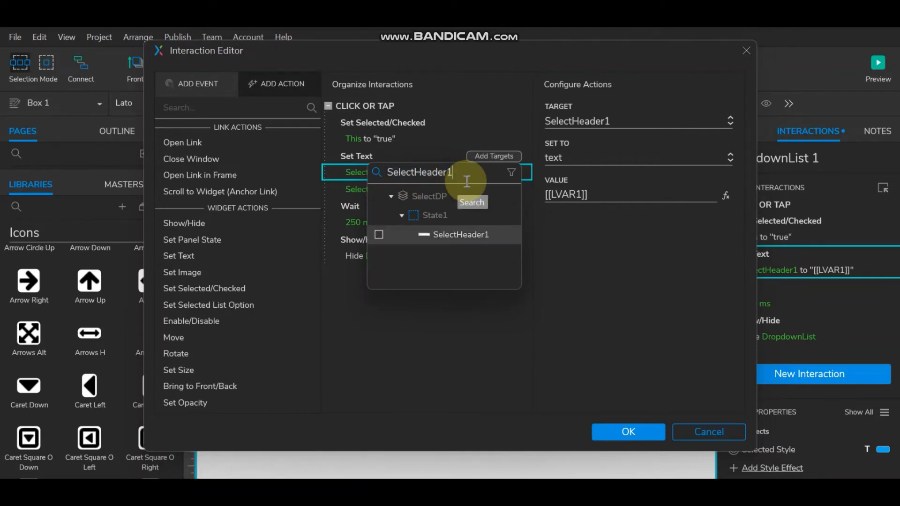
left_click(378, 234)
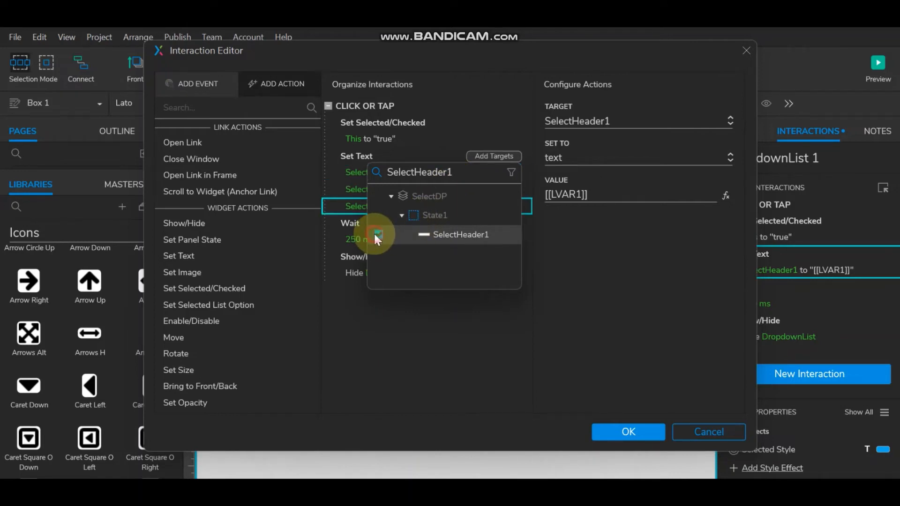
left_click(524, 265)
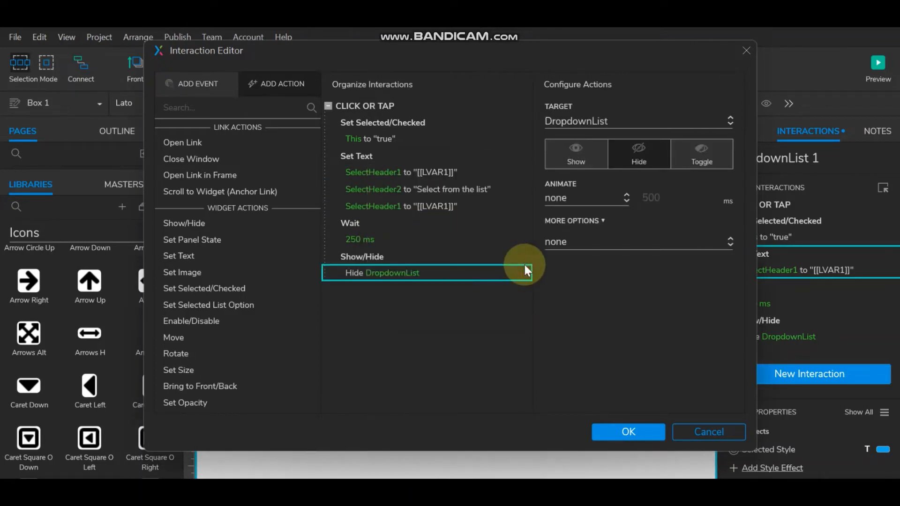
- Delete the SelectHeader2 "Select from the list" text action from DropdownList 1's click interaction and apply the change
left_click(519, 189)
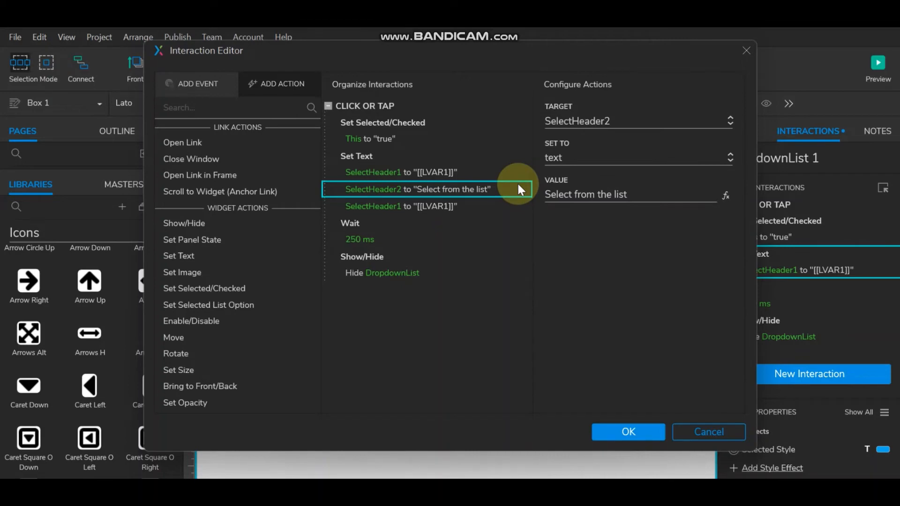
key("Delete")
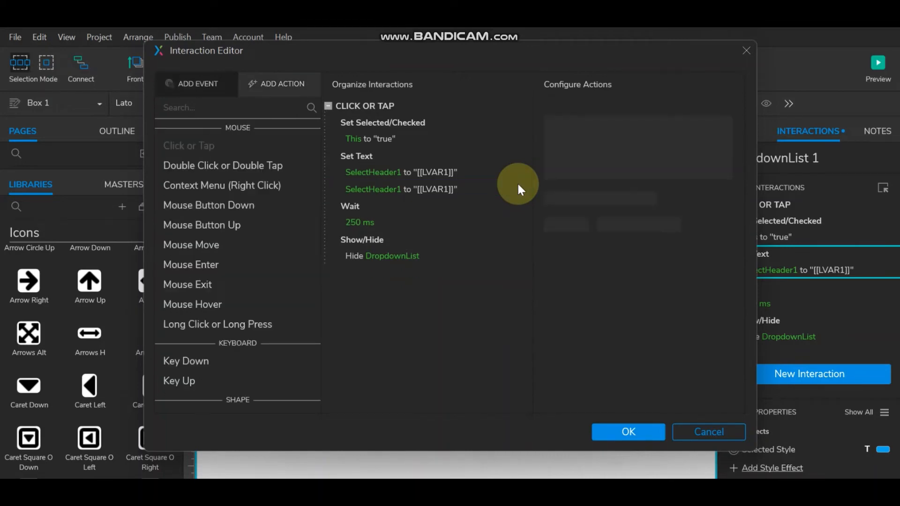
left_click(629, 440)
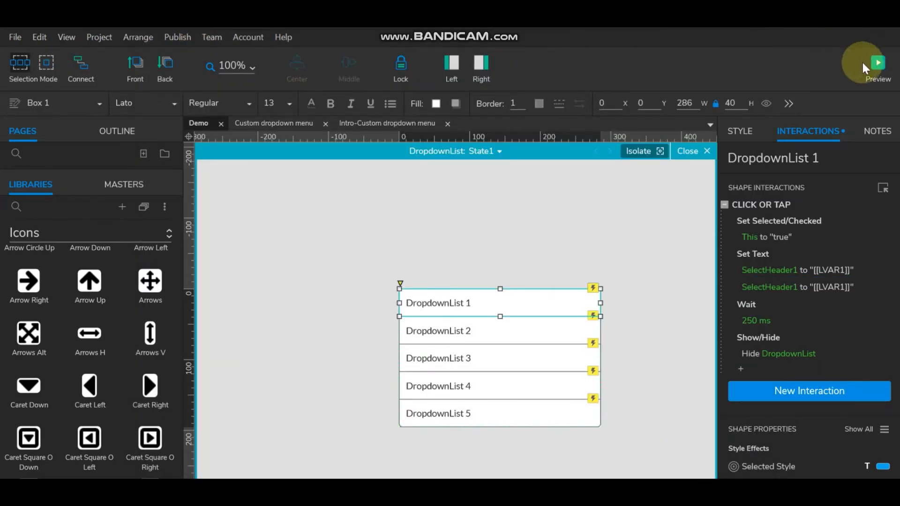
- Preview the Demo page in the browser and test choosing DropdownList 1 from the dropdown several times
left_click(862, 64)
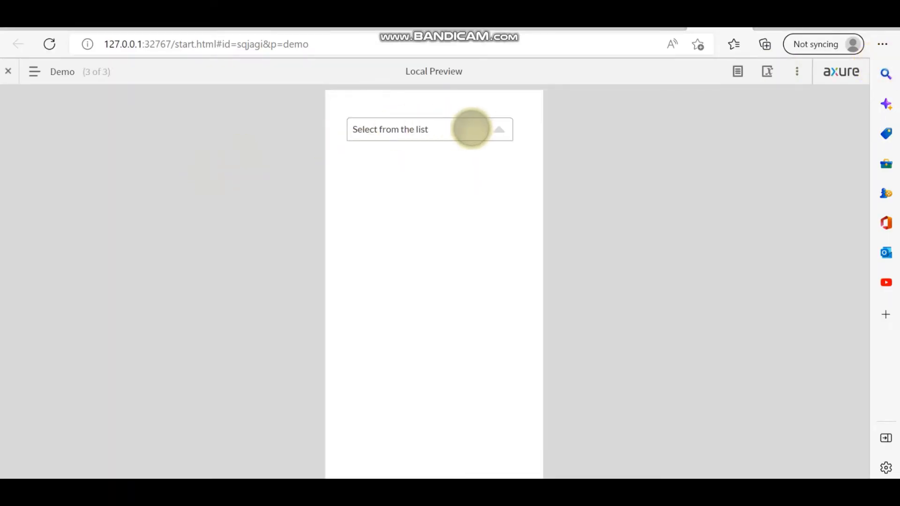
left_click(461, 129)
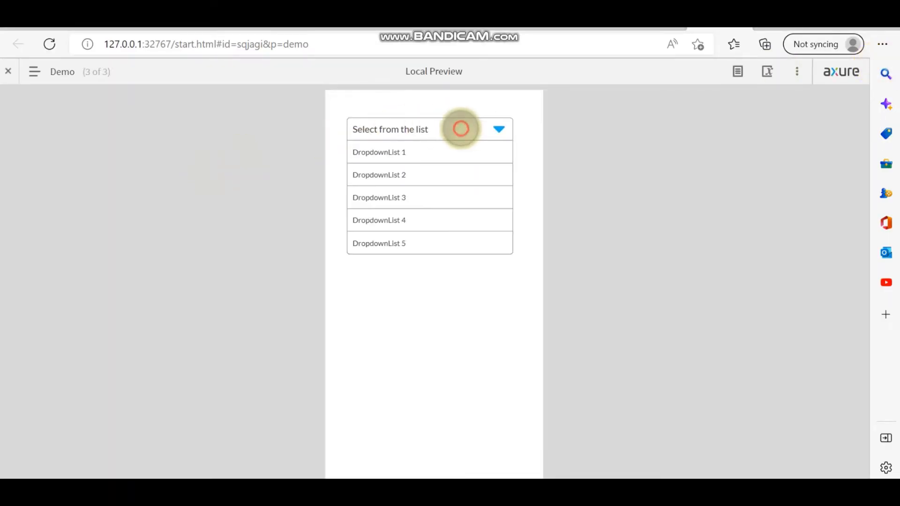
left_click(404, 151)
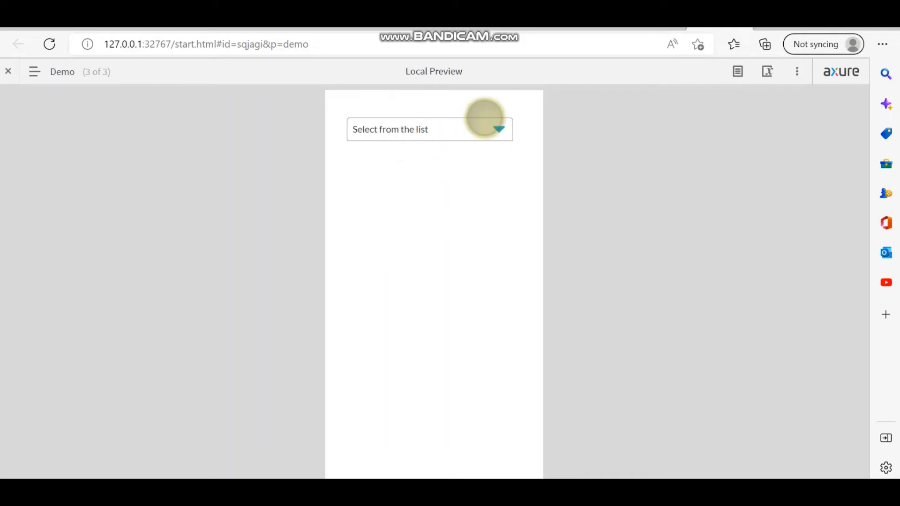
left_click(396, 126)
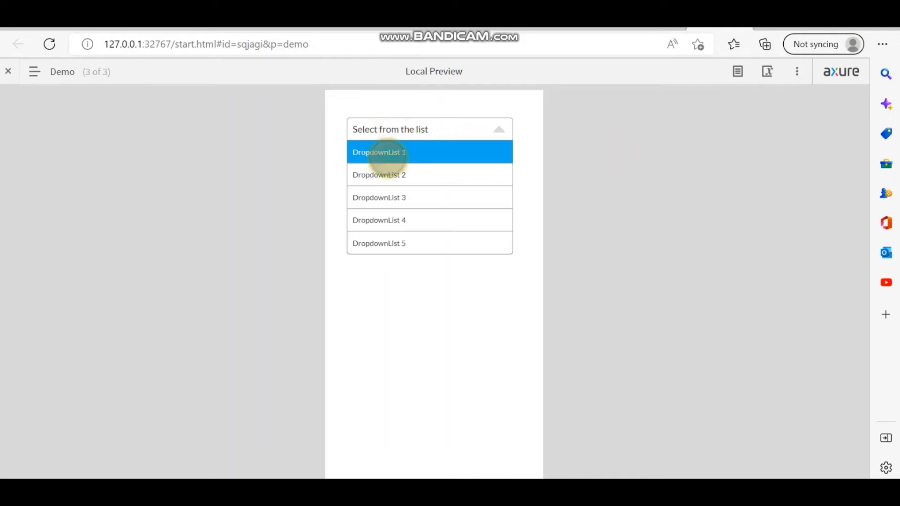
left_click(387, 154)
left_click(428, 130)
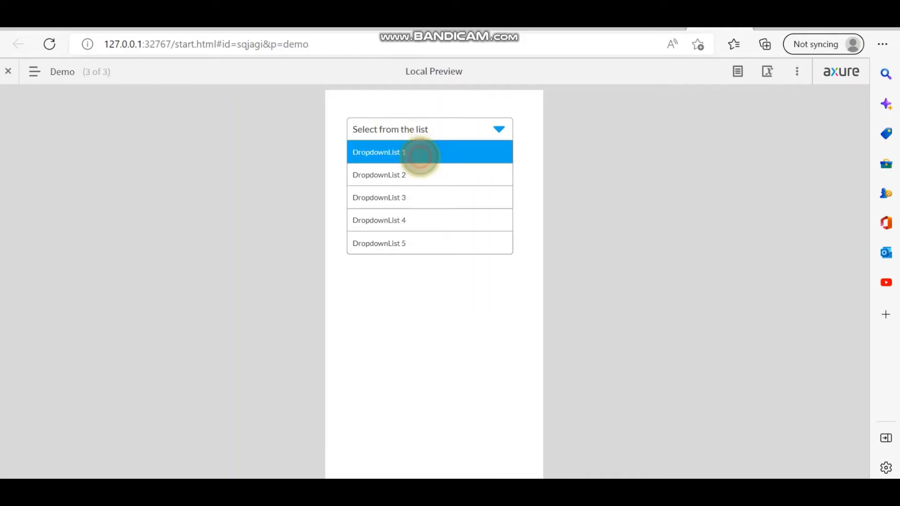
left_click(419, 156)
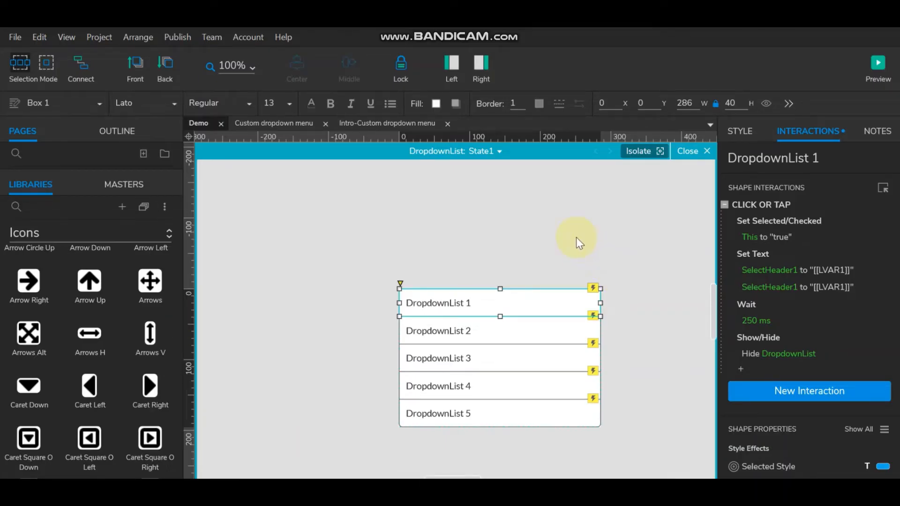
- Change the target of DropdownList 1's first Set Text action to SelectHeader2, keeping the [[LVAR1]] value
left_click(625, 217)
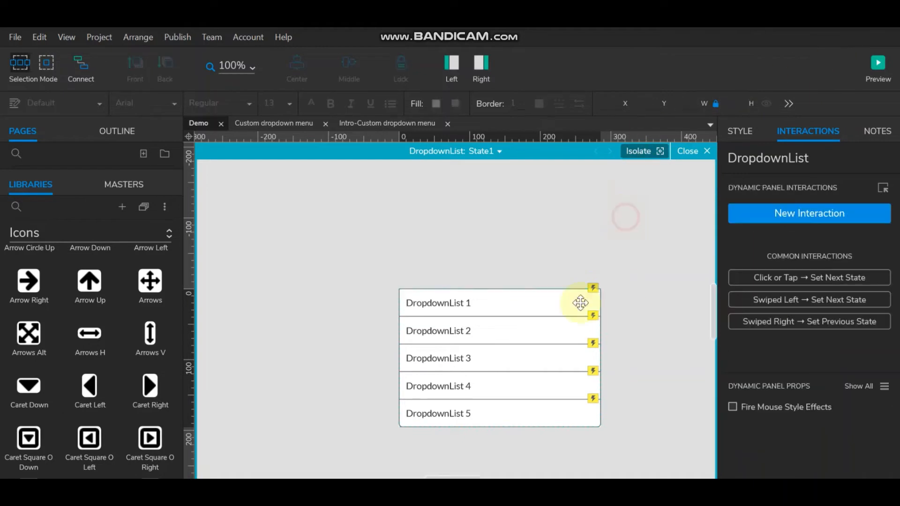
left_click(530, 302)
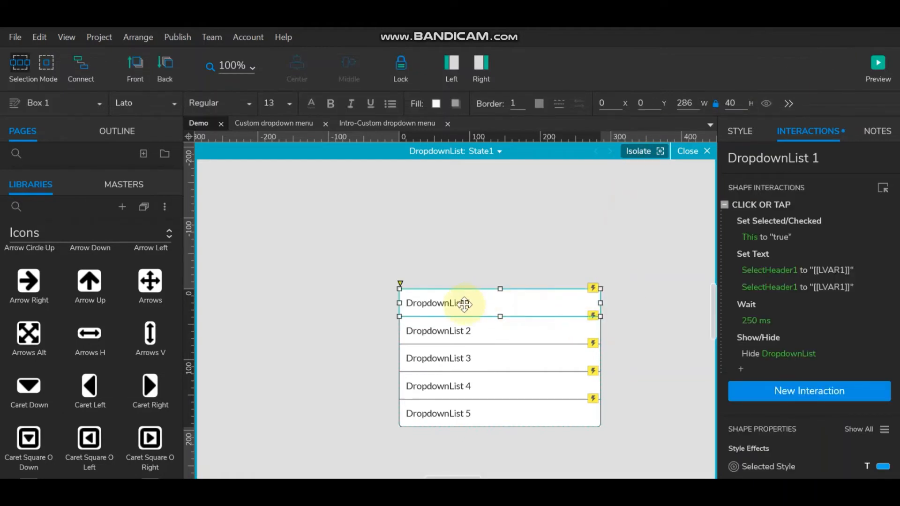
double_click(759, 254)
left_click(398, 173)
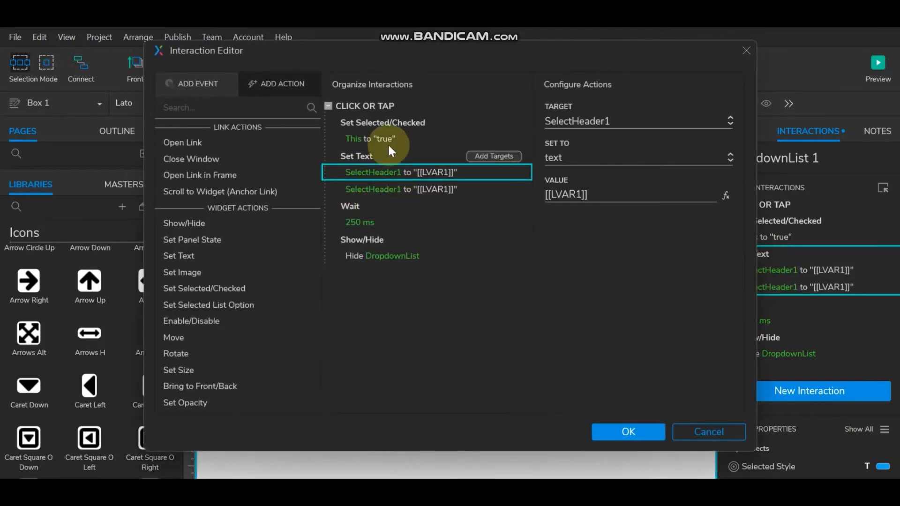
left_click(657, 122)
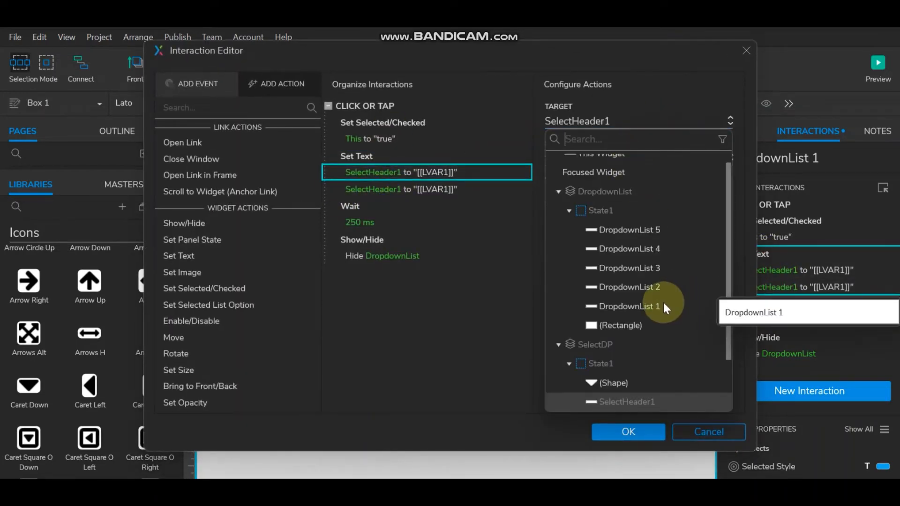
type("SelectHeader2")
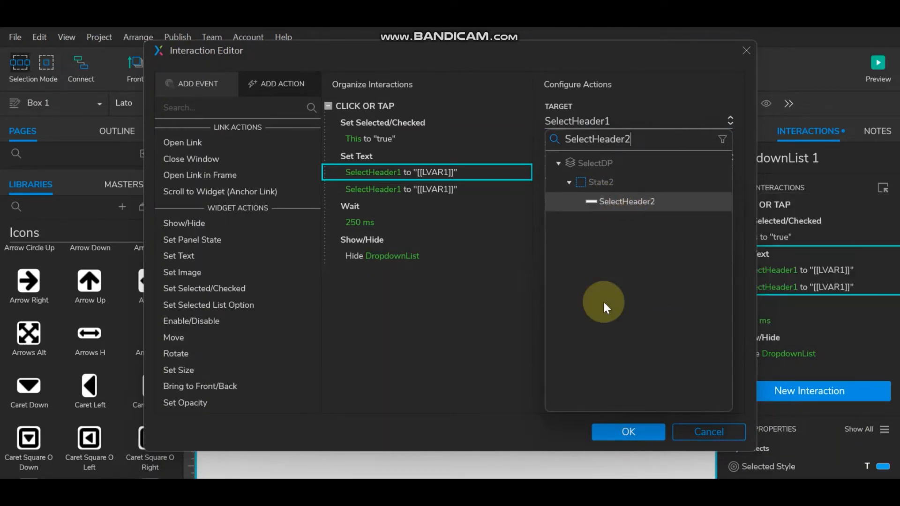
left_click(621, 201)
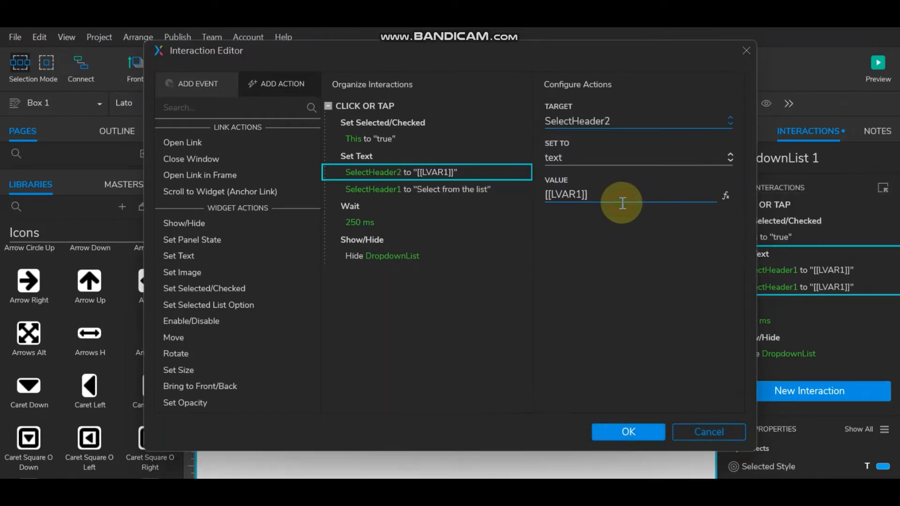
- Clear the SelectHeader1 text value and add local variable LVAR1 for the text on widget DropdownList 1
left_click(431, 189)
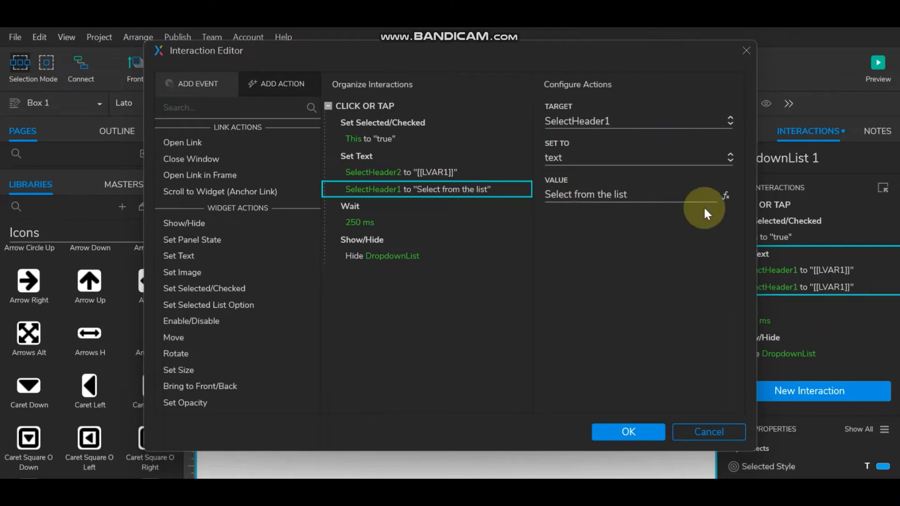
left_click(728, 198)
left_click_drag(367, 195, 2, 163)
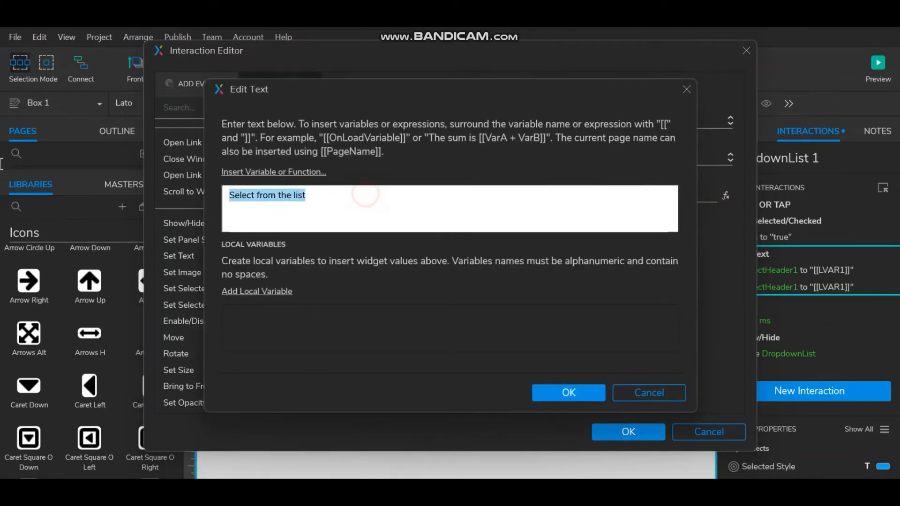
key("BackSpace")
left_click(234, 291)
left_click(547, 313)
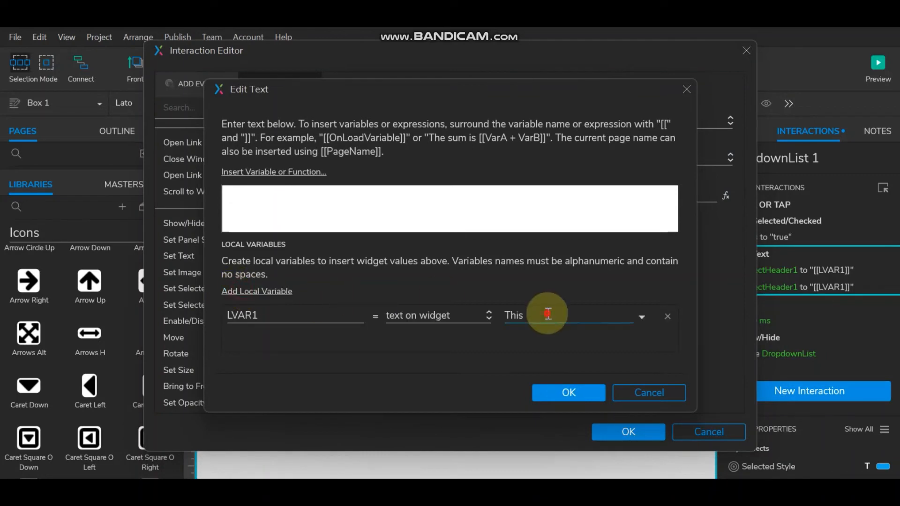
left_click(606, 423)
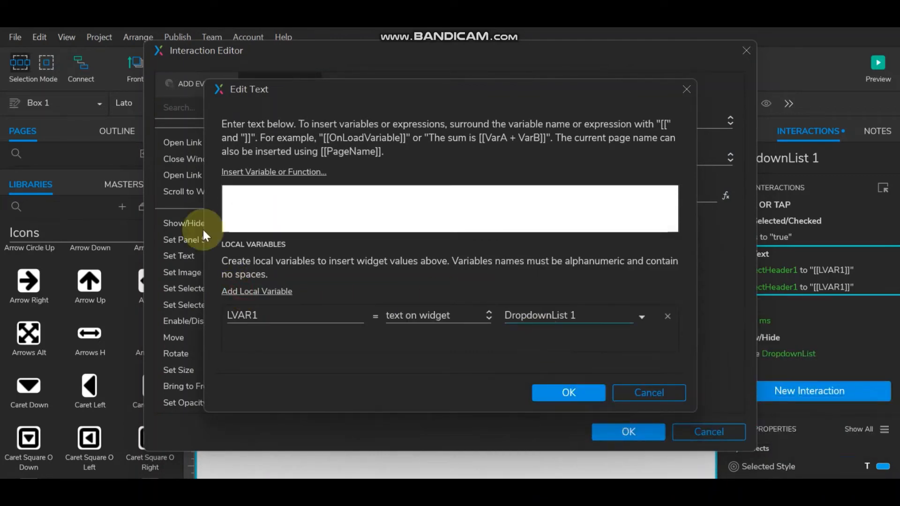
- Insert [[LVAR1]] as the SelectHeader1 text value and apply the interaction changes
left_click(269, 174)
left_click(269, 269)
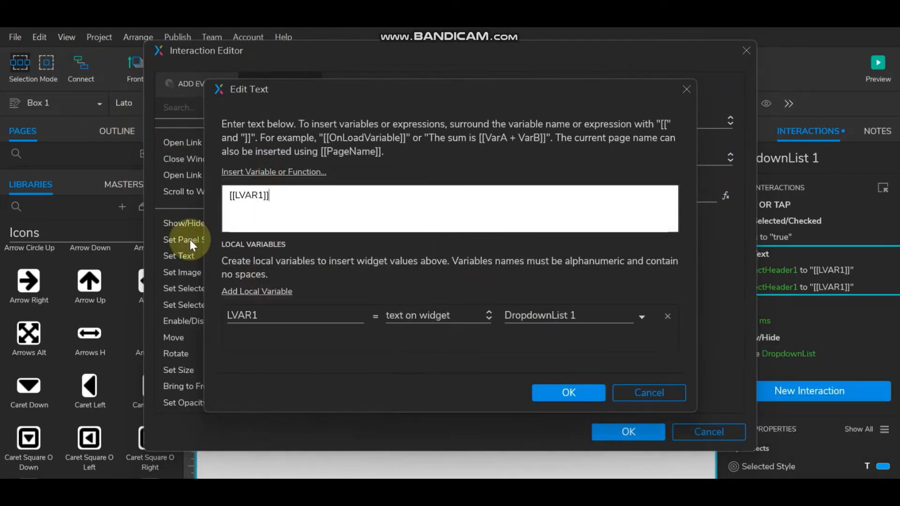
left_click(585, 391)
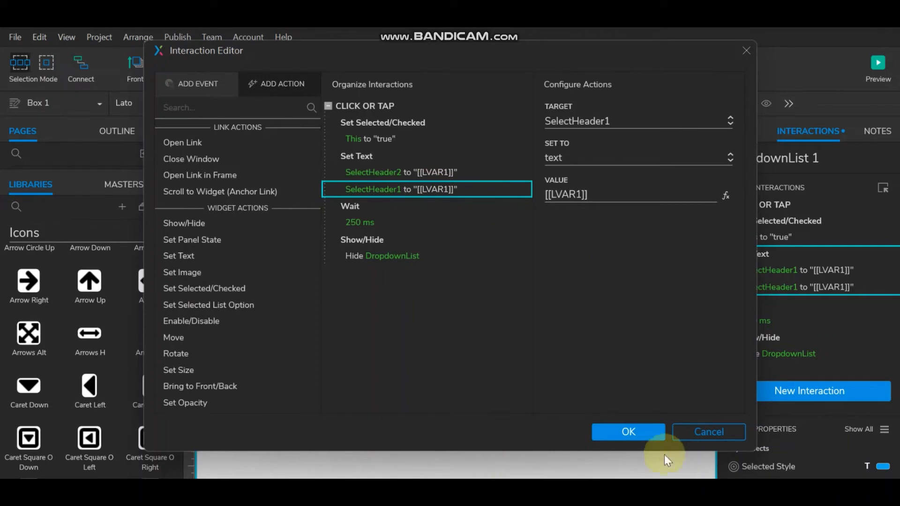
left_click(649, 432)
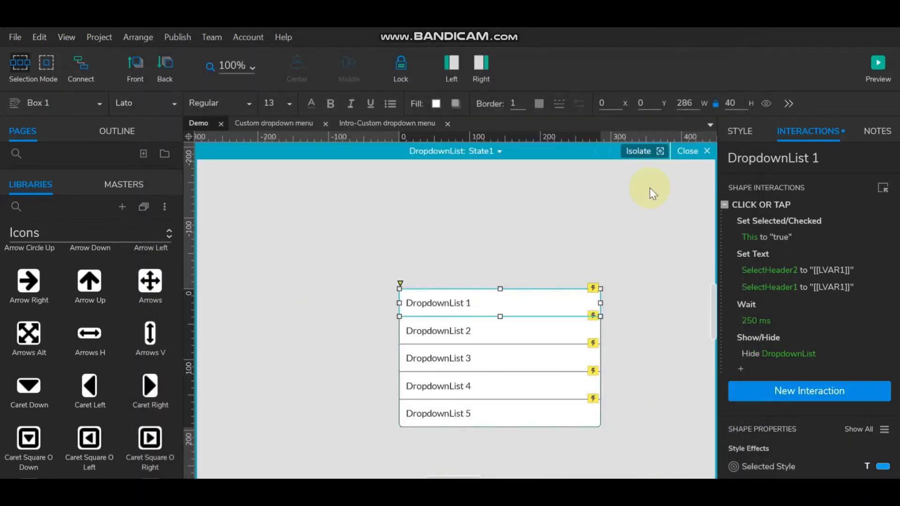
- Preview the Demo page in the browser and test the dropdown by choosing DropdownList 1 and DropdownList 2
left_click(878, 63)
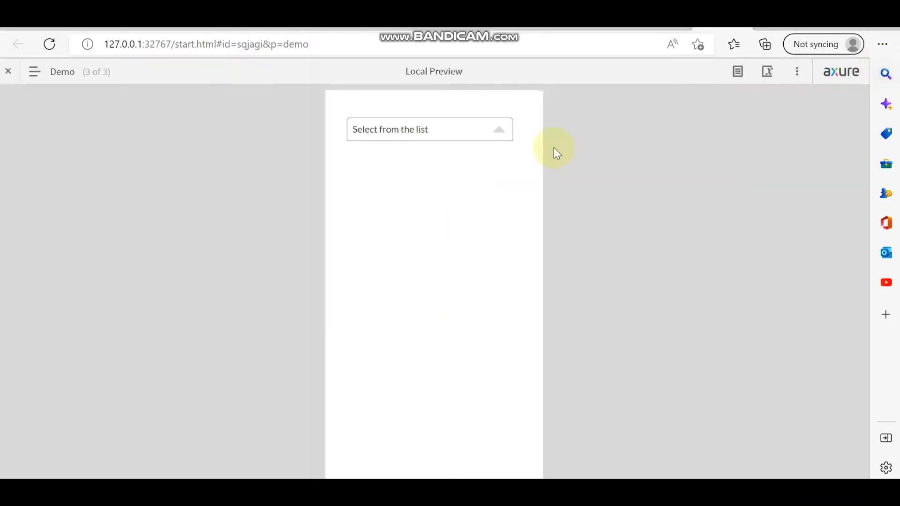
left_click(498, 125)
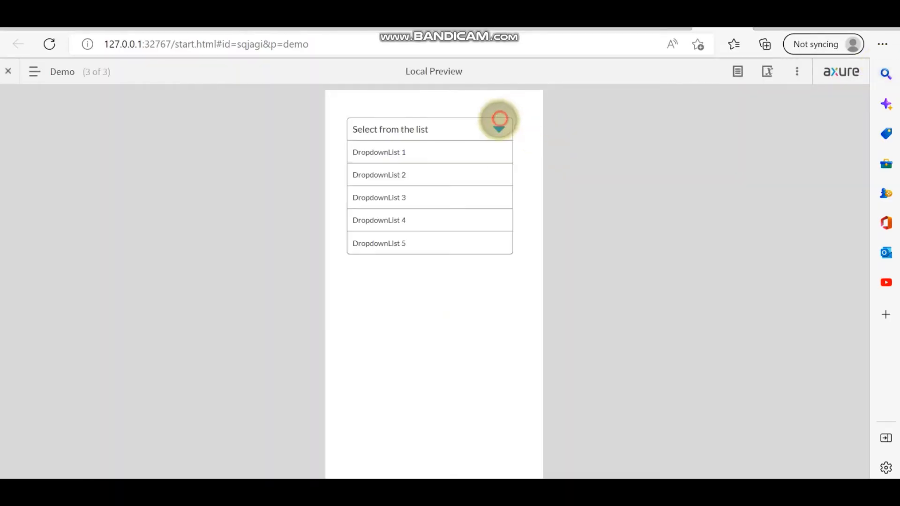
left_click(398, 151)
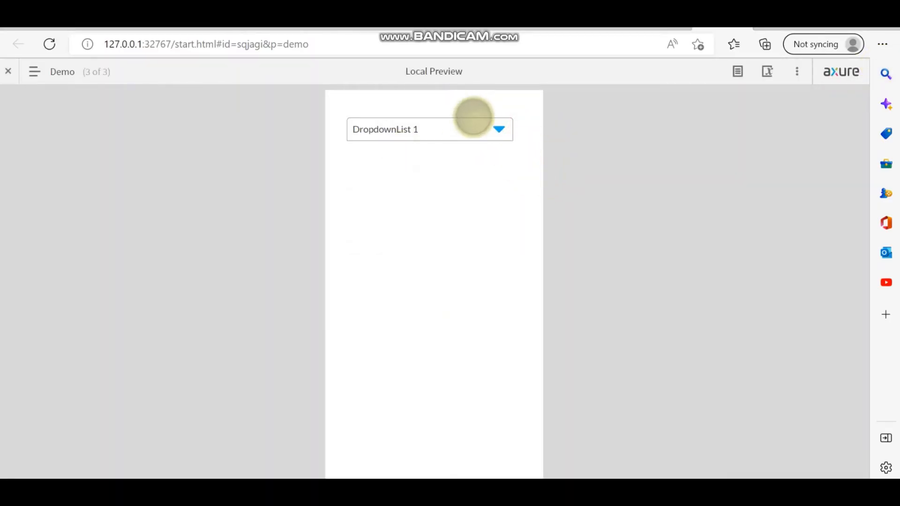
left_click(474, 126)
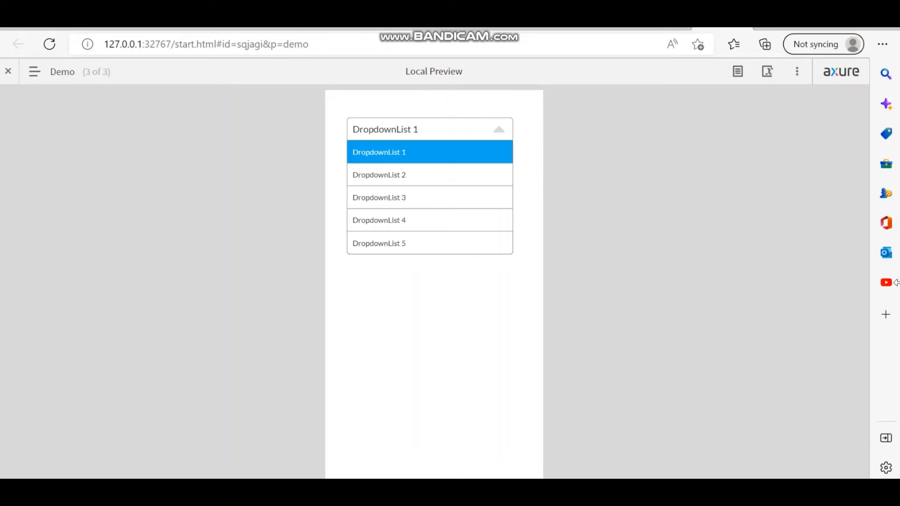
left_click(435, 129)
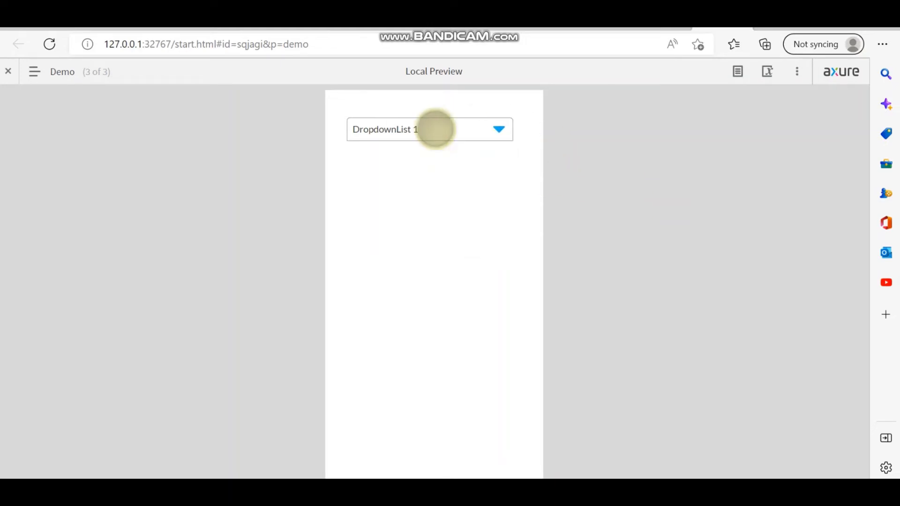
left_click(475, 123)
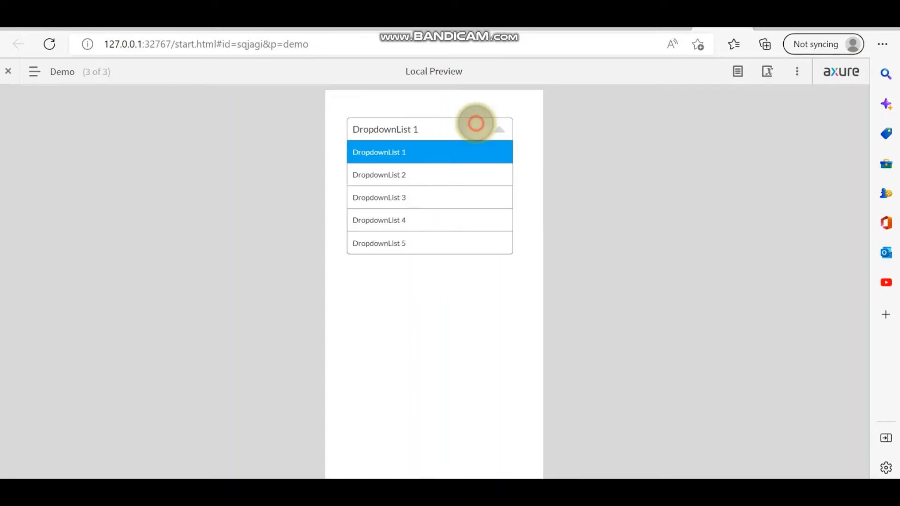
left_click(442, 176)
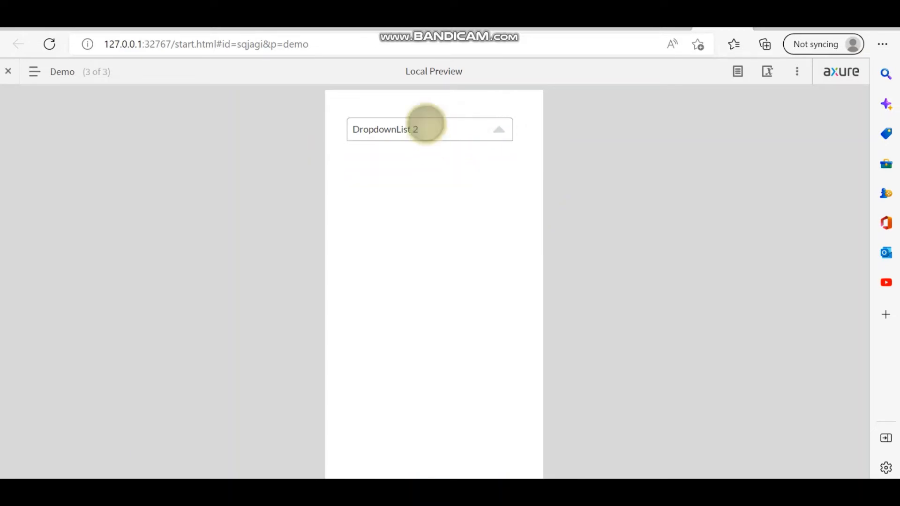
left_click(486, 123)
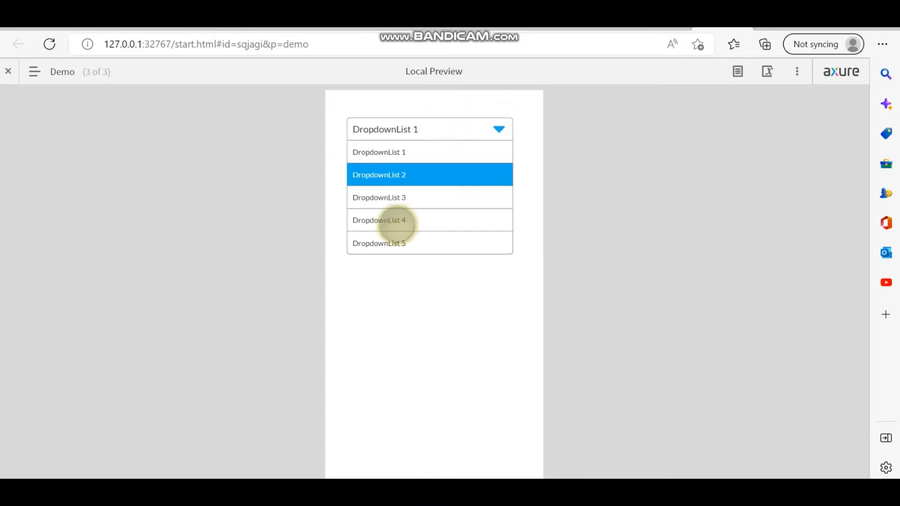
- Back in Axure RP, replace DropdownList 2's Set Text action with a copy of DropdownList 1's Set Text action
left_click(533, 488)
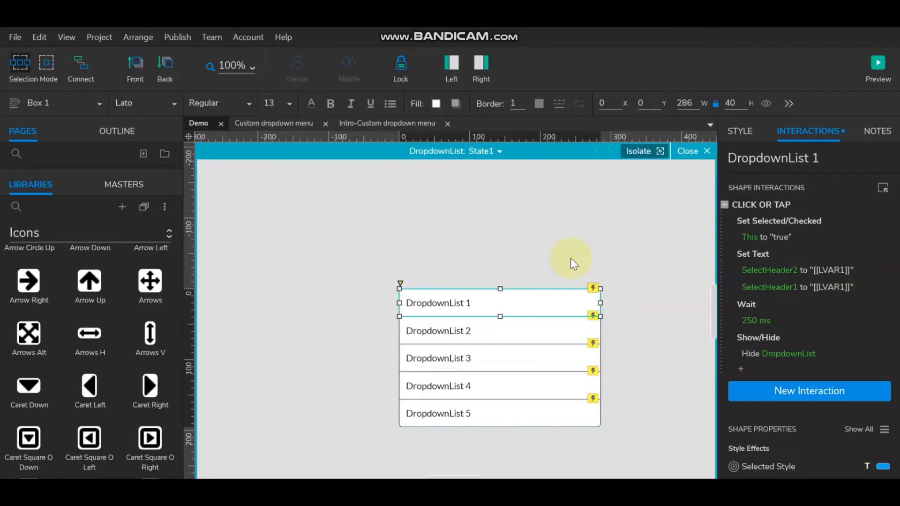
left_click(745, 254)
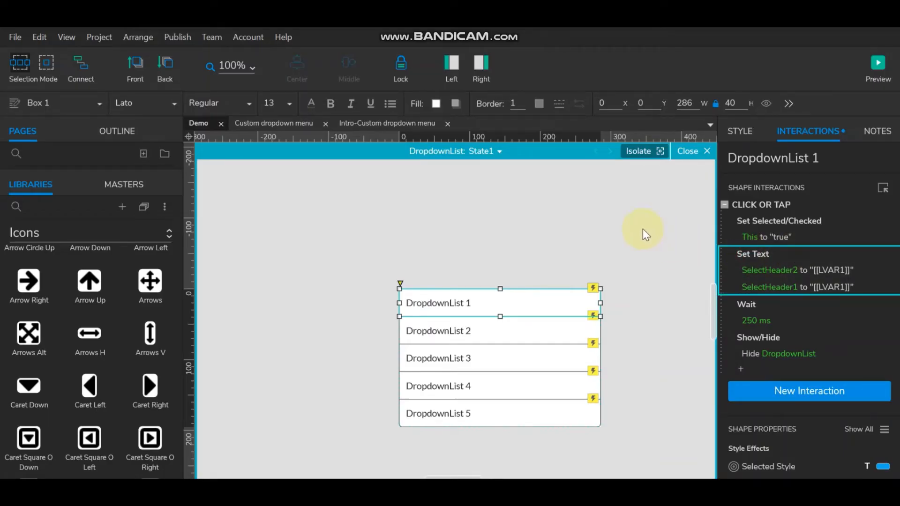
left_click(490, 334)
left_click(779, 253)
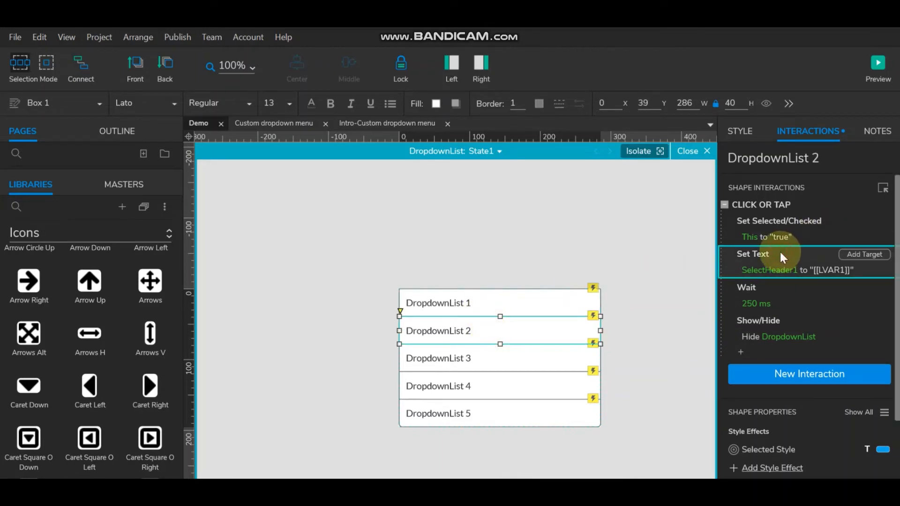
key("Delete")
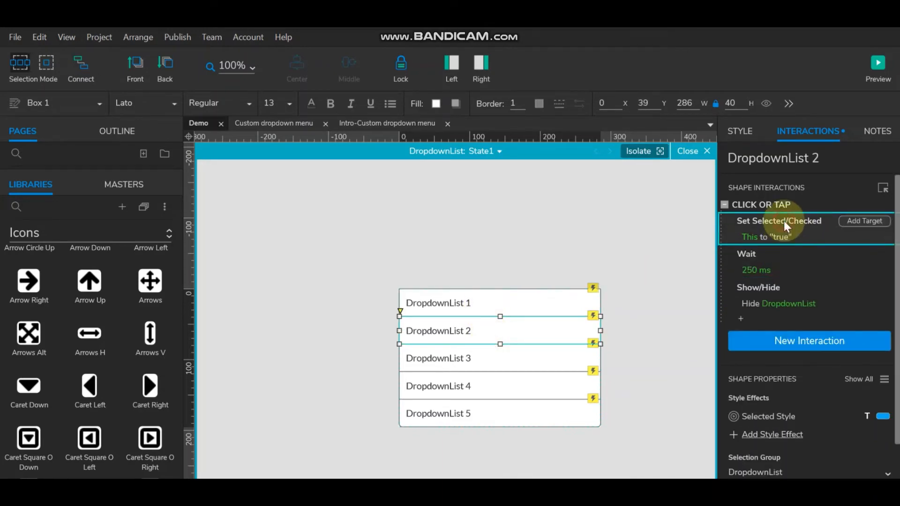
key("ctrl+z")
- In DropdownList 2's Set Text action for SelectHeader2, set LVAR1 to the text on widget DropdownList 2
left_click(797, 270)
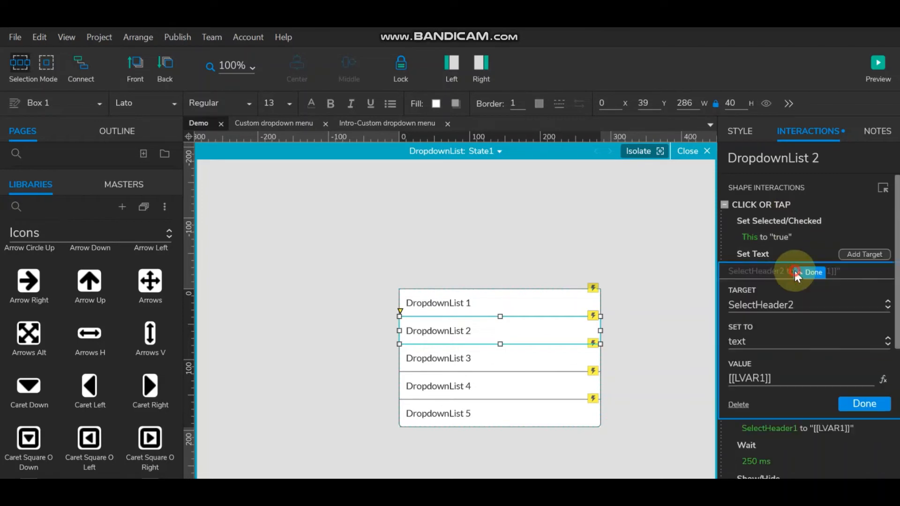
left_click(884, 380)
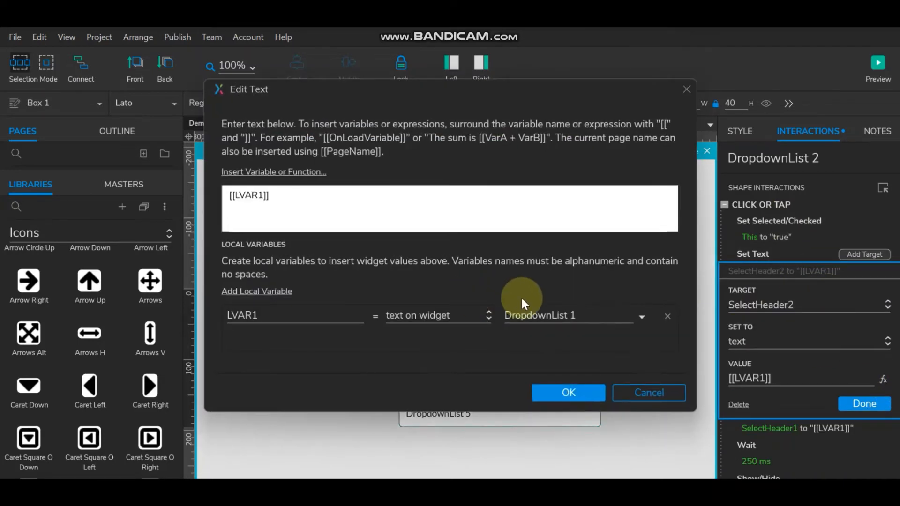
left_click(587, 313)
left_click(633, 411)
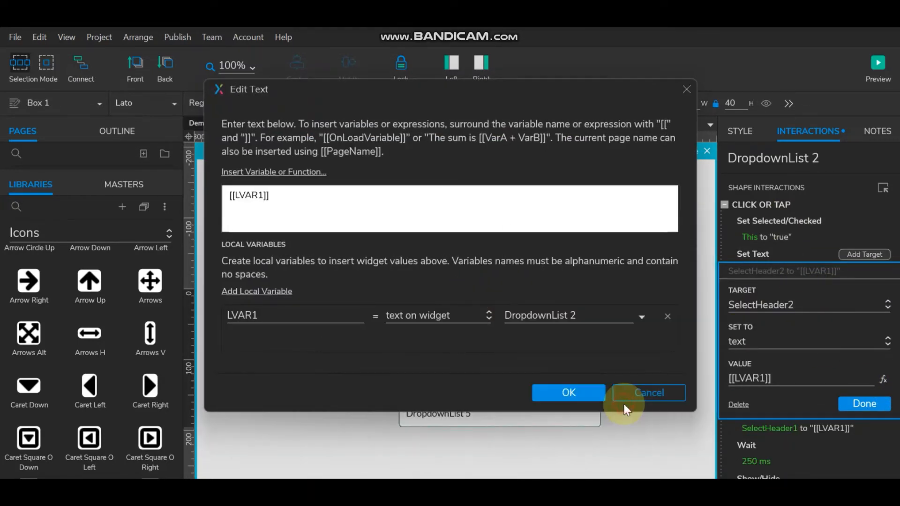
left_click(570, 390)
left_click(875, 411)
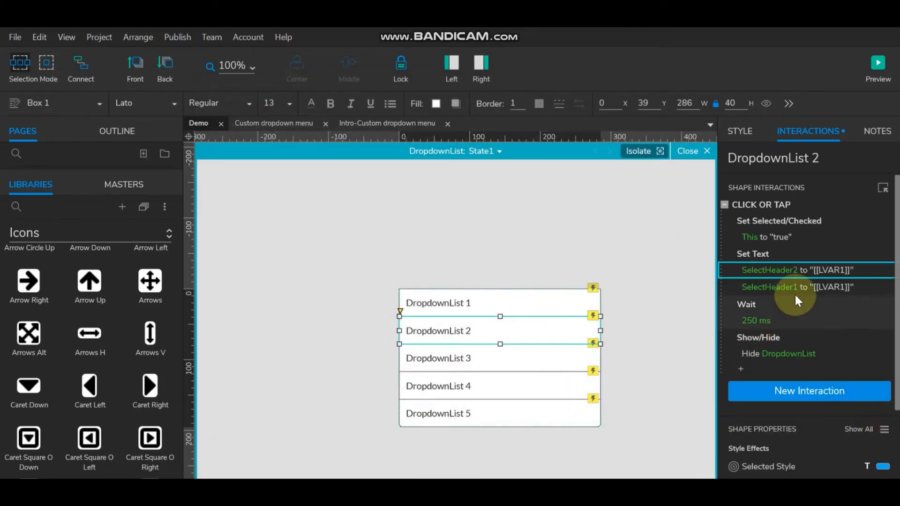
- In DropdownList 2's Set Text action for SelectHeader1, set LVAR1 to the text on widget DropdownList 2
left_click(796, 291)
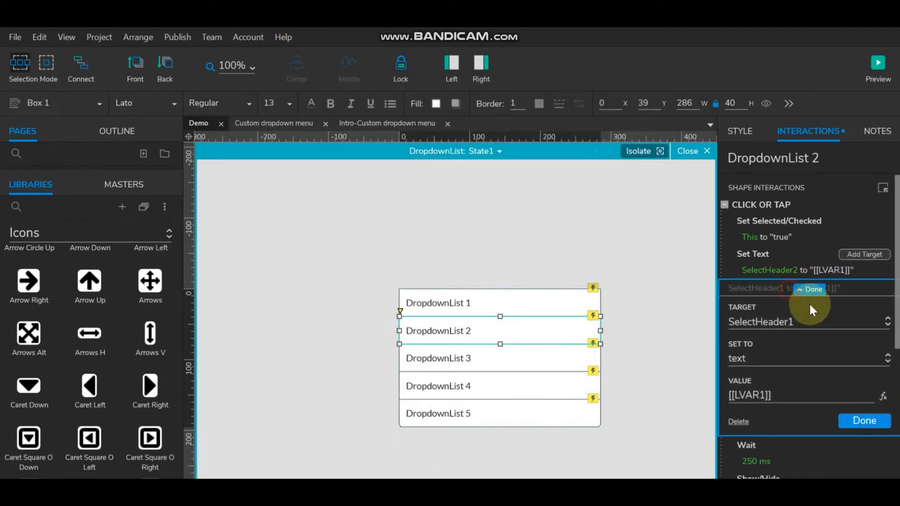
left_click(883, 395)
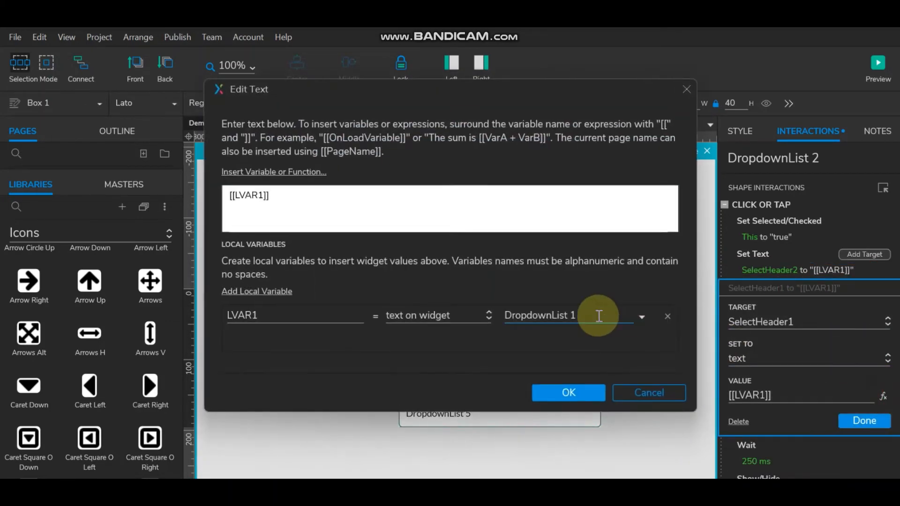
left_click(599, 316)
left_click(605, 401)
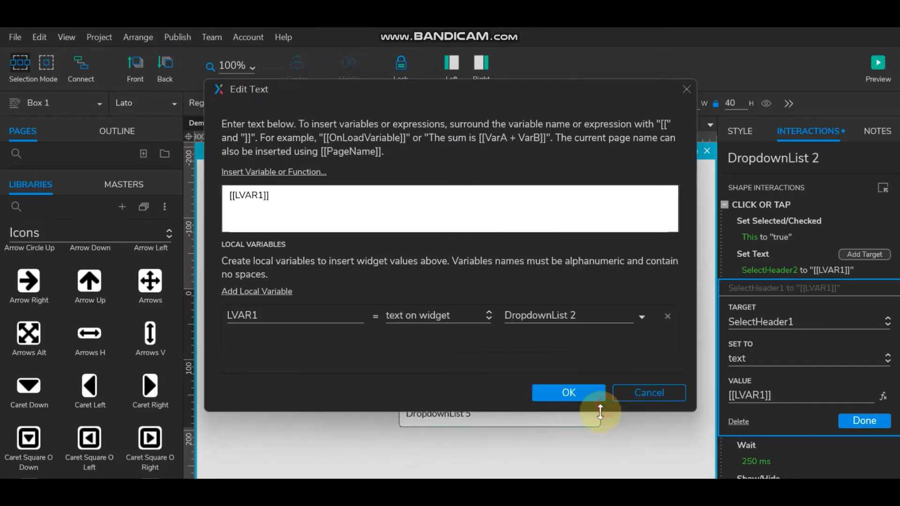
left_click(582, 392)
left_click(857, 423)
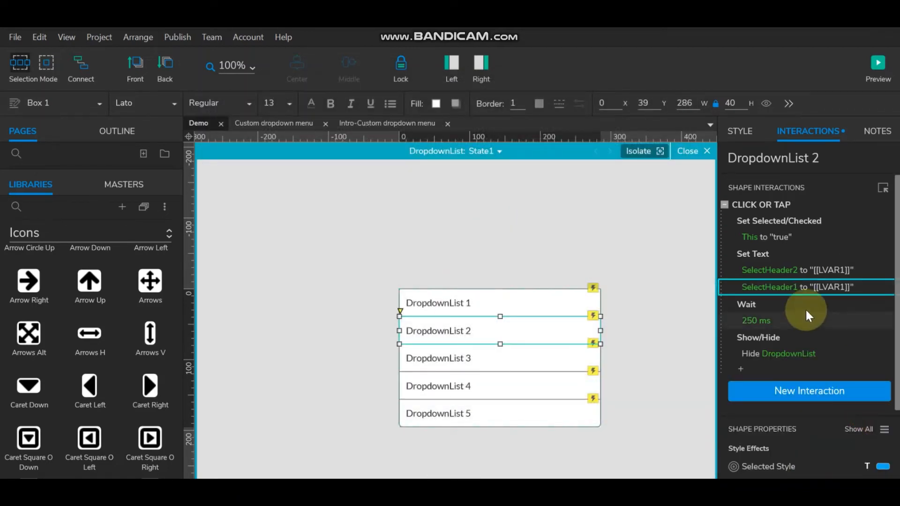
- Replace DropdownList 3's Set Text action with a copy of DropdownList 2's and open its SelectHeader2 target for editing
left_click(773, 253)
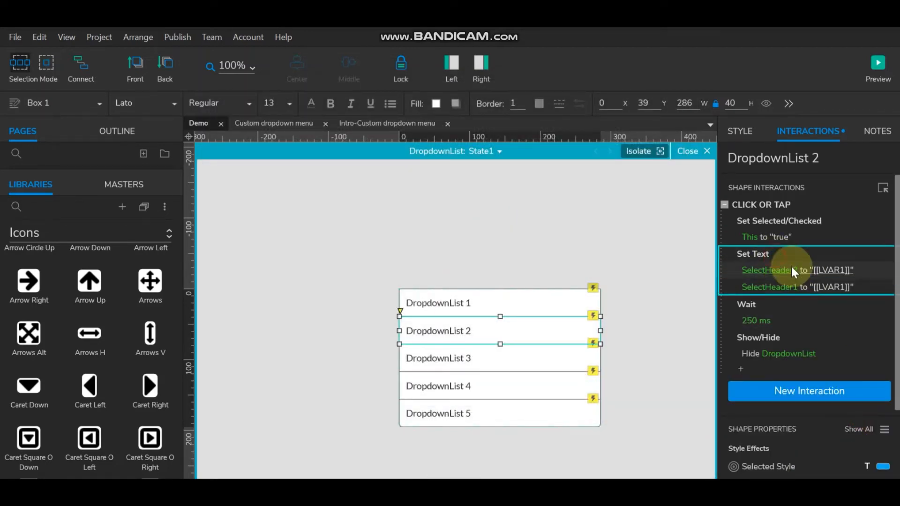
left_click(491, 365)
left_click(769, 256)
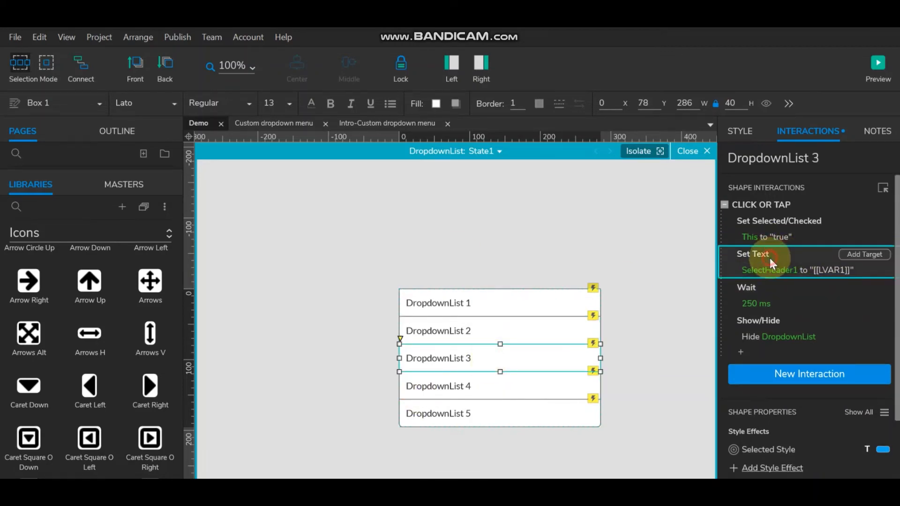
key("Delete")
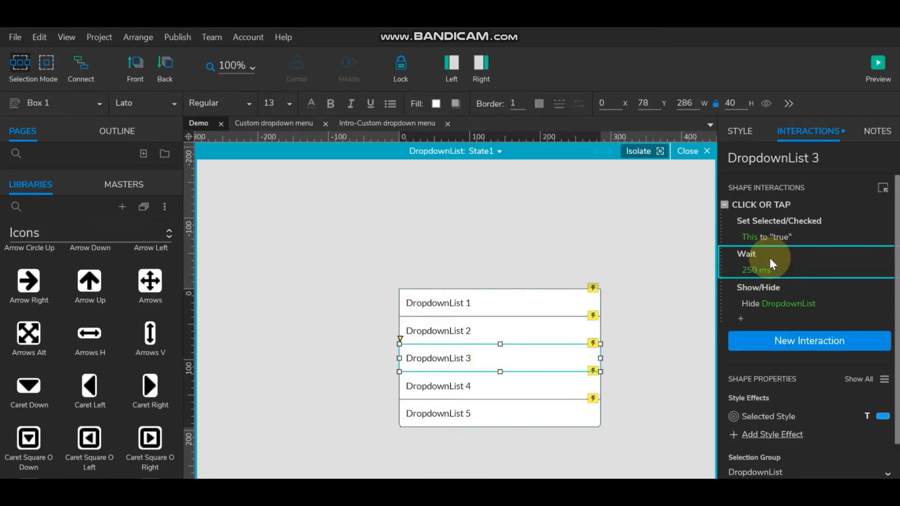
left_click(773, 222)
key("ctrl+v")
left_click(818, 270)
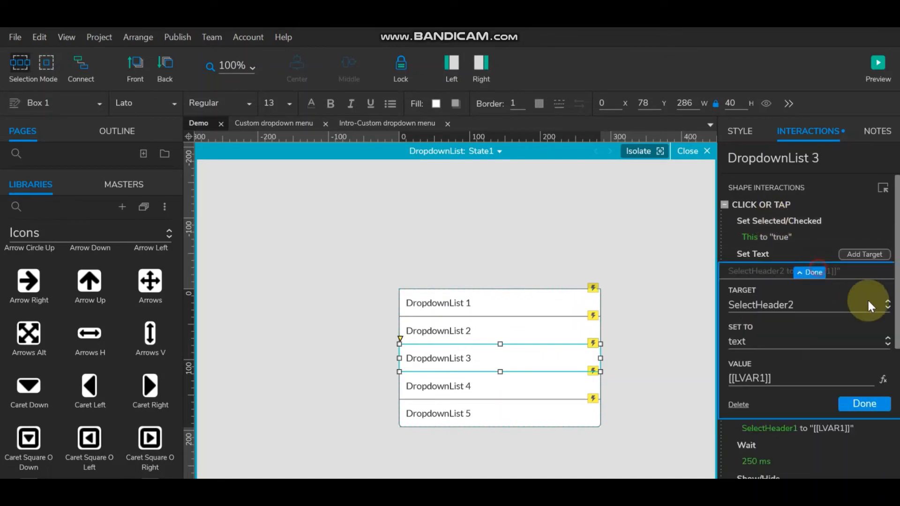
left_click(880, 379)
left_click(561, 310)
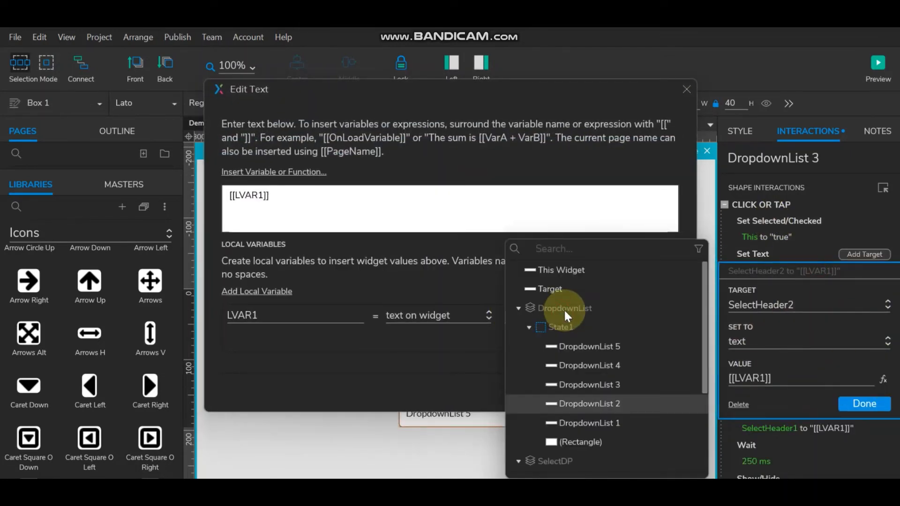
left_click(707, 213)
left_click(591, 387)
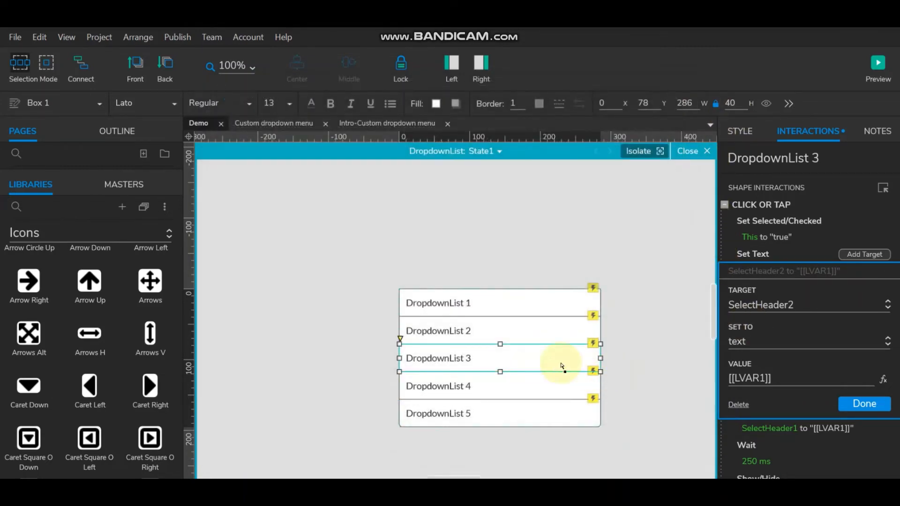
- In DropdownList 3's Set Text action for SelectHeader2, set LVAR1 to the text on widget DropdownList 3
left_click(883, 379)
left_click(584, 312)
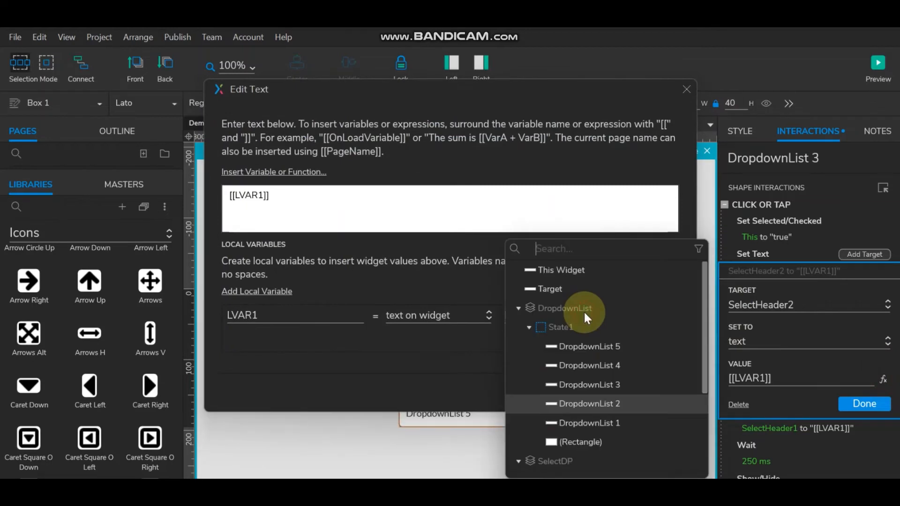
left_click(605, 383)
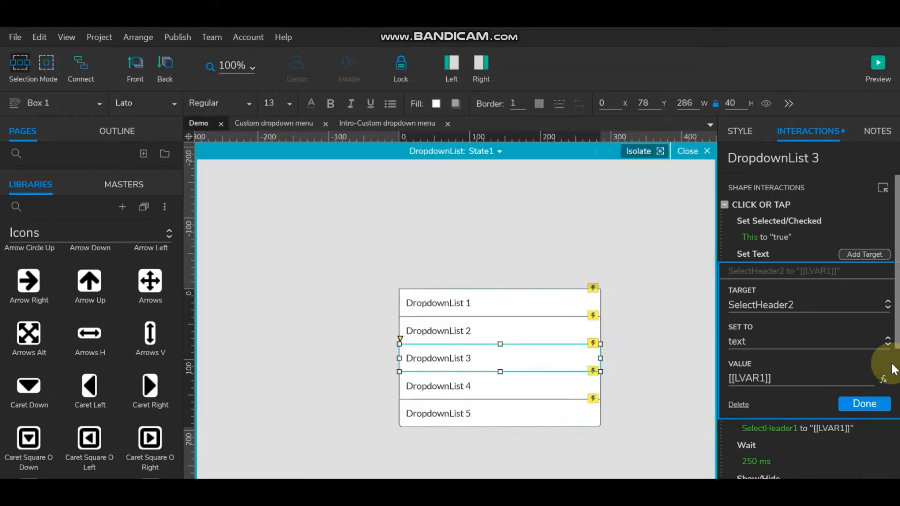
left_click(865, 403)
- In DropdownList 3's Set Text action for SelectHeader1, set LVAR1 to the text on widget DropdownList 3
left_click(846, 288)
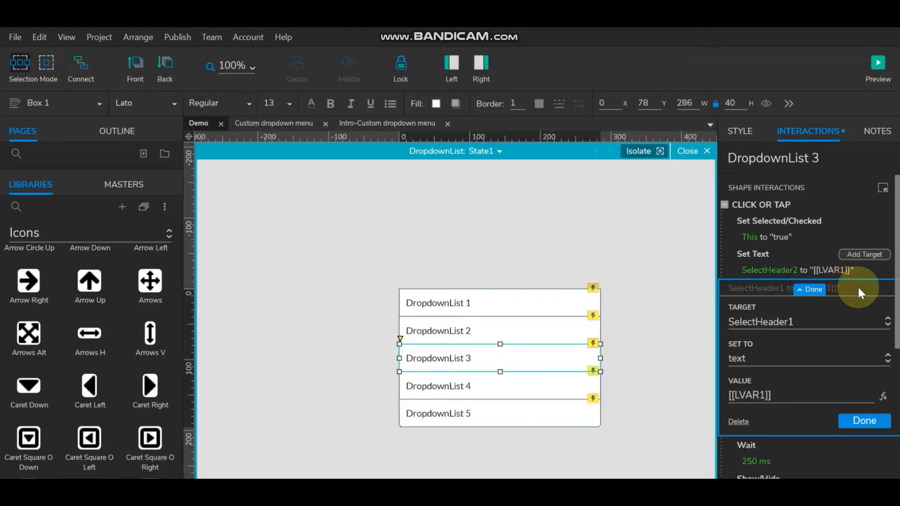
left_click(882, 397)
left_click(578, 320)
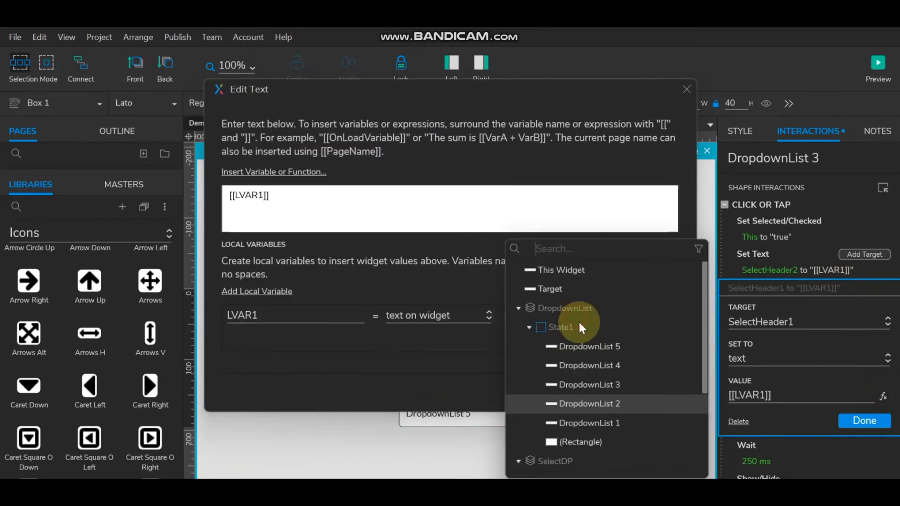
left_click(593, 377)
left_click(566, 396)
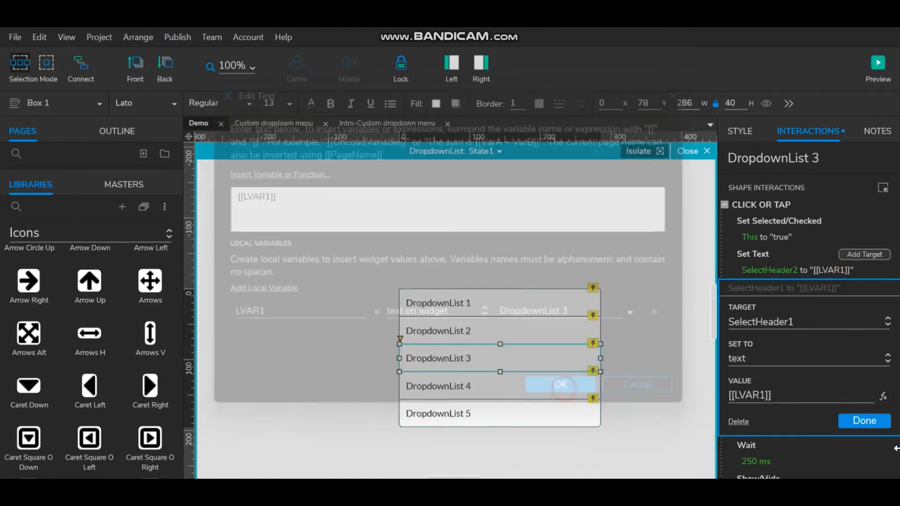
left_click(868, 421)
- Replace DropdownList 4's Set Text action with a copy of DropdownList 3's Set Text action
left_click(761, 250)
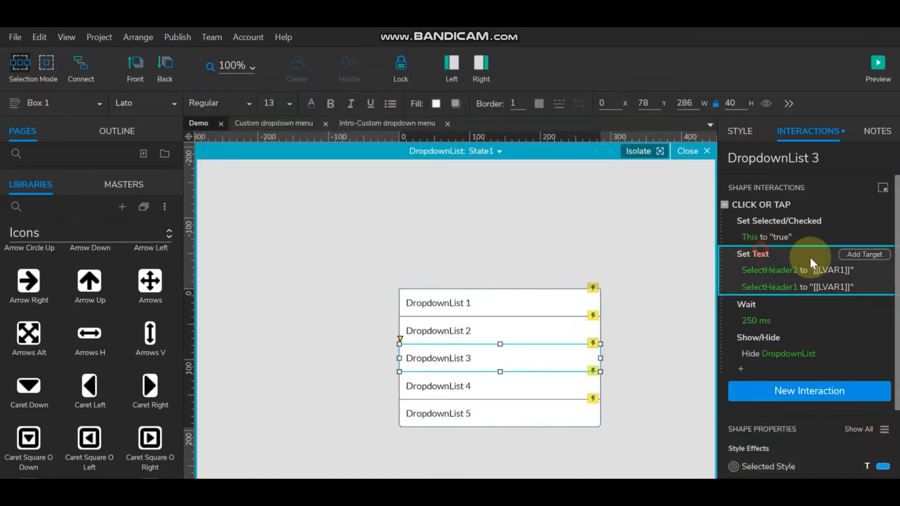
left_click(520, 385)
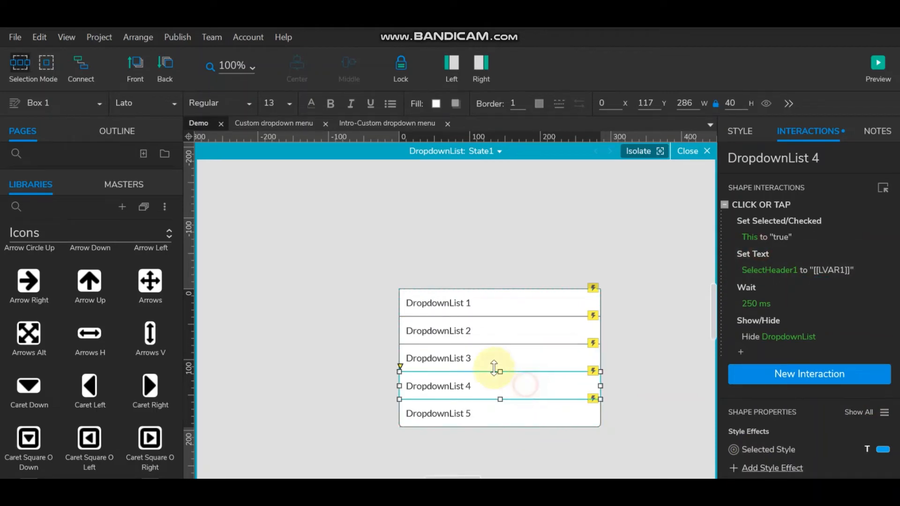
left_click(778, 256)
key("Delete")
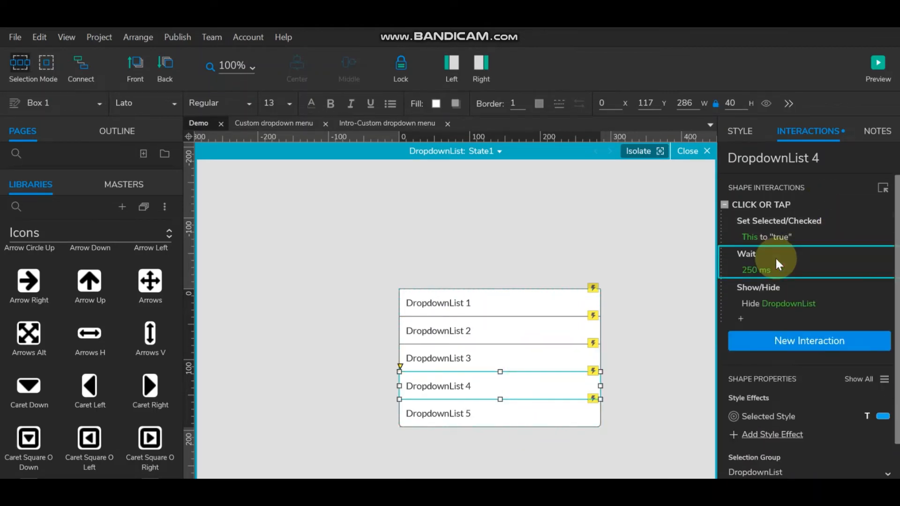
key("ctrl+z")
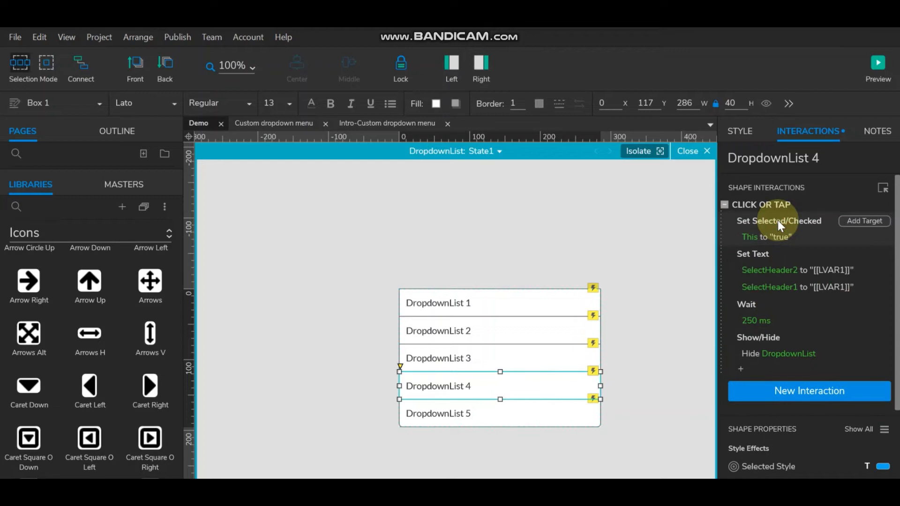
- In DropdownList 4's Set Text action for SelectHeader2, set LVAR1 to the text on widget DropdownList 4
left_click(812, 286)
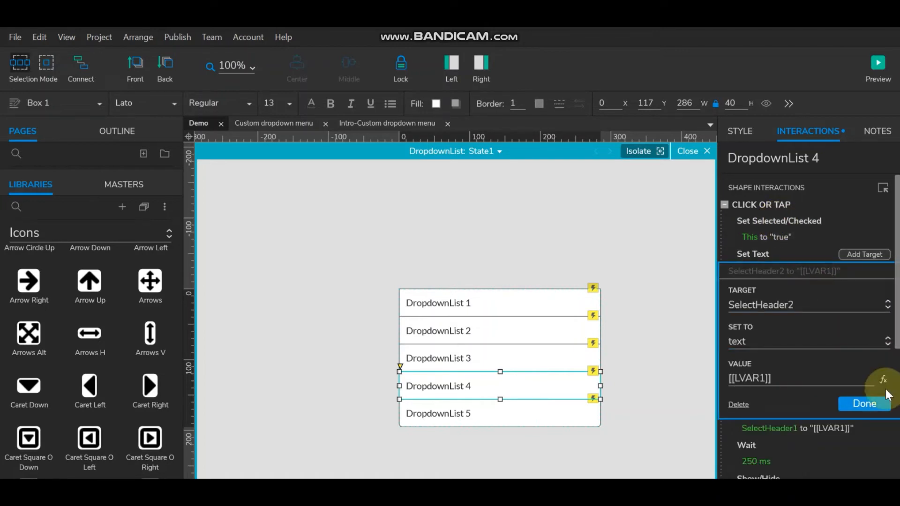
left_click(867, 381)
left_click(572, 322)
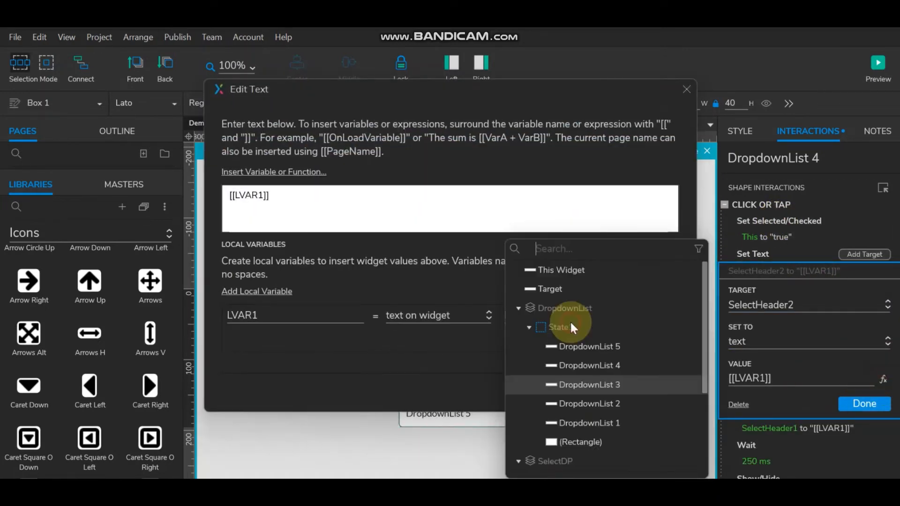
left_click(605, 370)
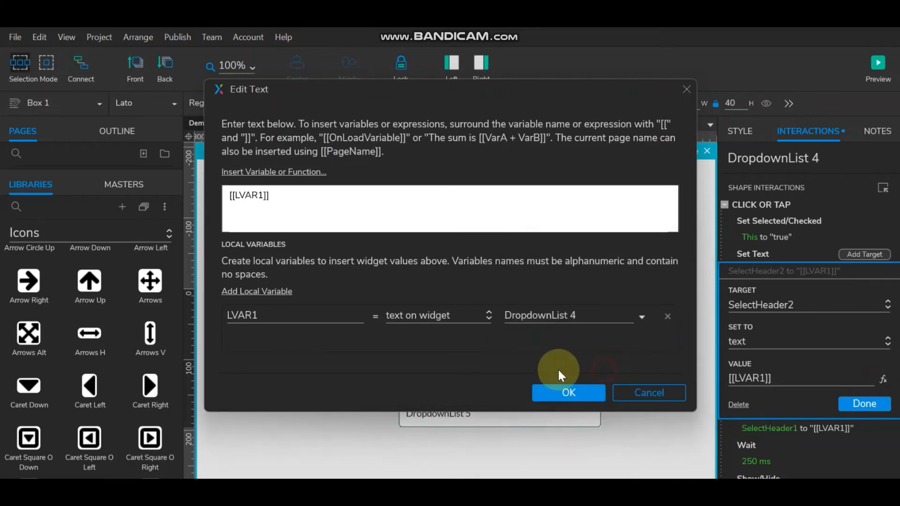
left_click(588, 394)
left_click(867, 404)
- In DropdownList 4's Set Text action for SelectHeader1, set LVAR1 to the text on widget DropdownList 4
left_click(812, 287)
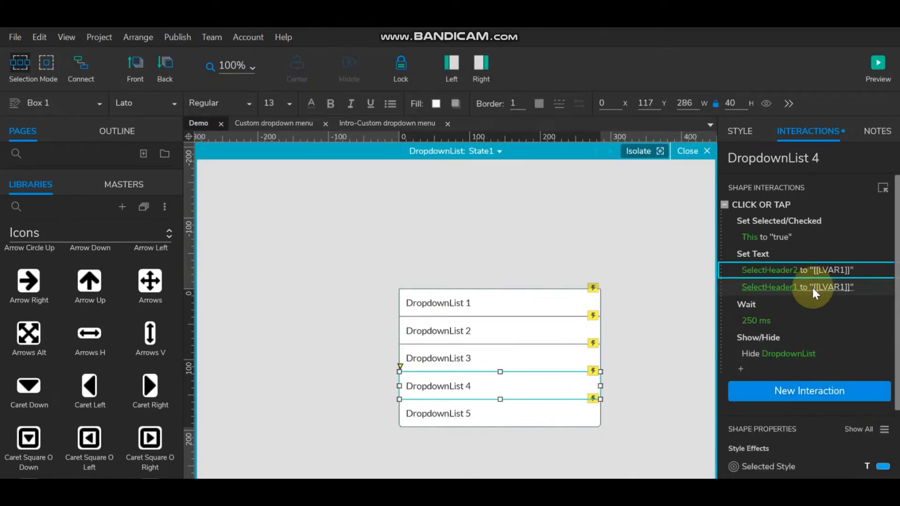
left_click(883, 396)
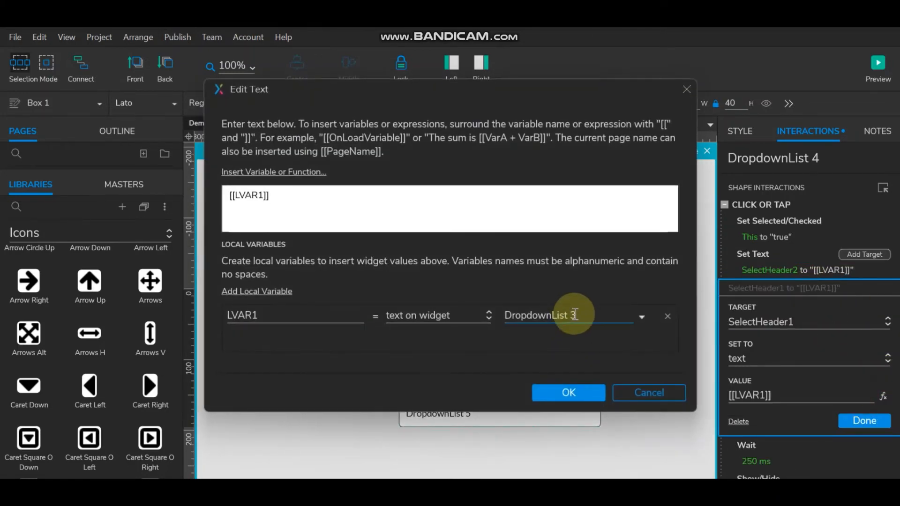
left_click(578, 316)
left_click(583, 367)
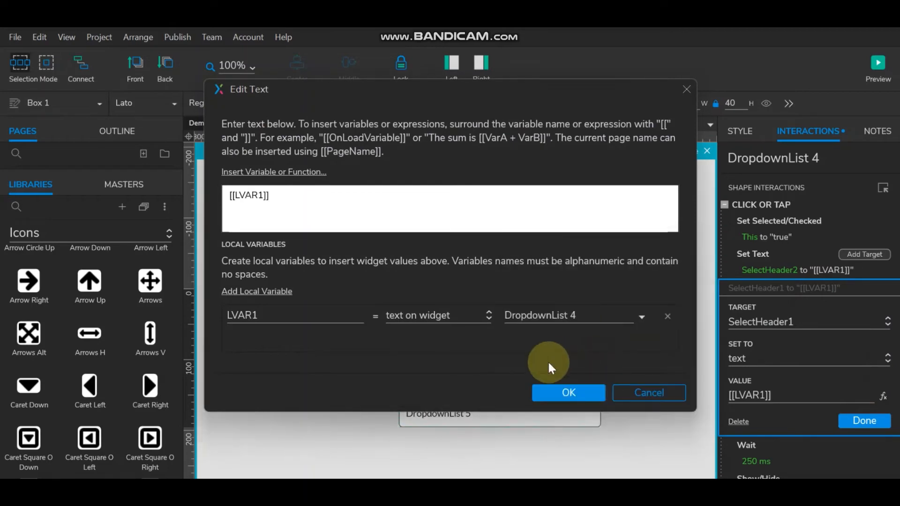
left_click(569, 393)
left_click(867, 417)
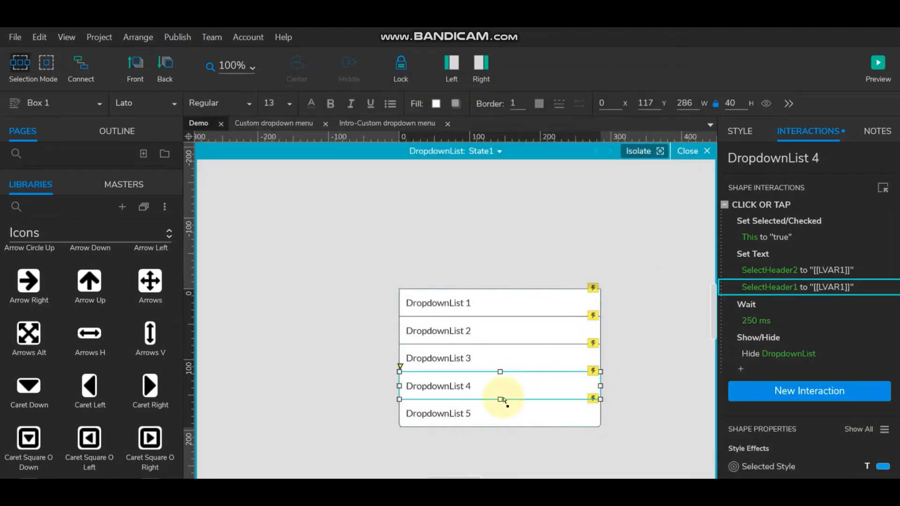
- Replace DropdownList 5's Set Text action with the copied Set Text action covering SelectHeader2 and SelectHeader1
left_click(529, 407)
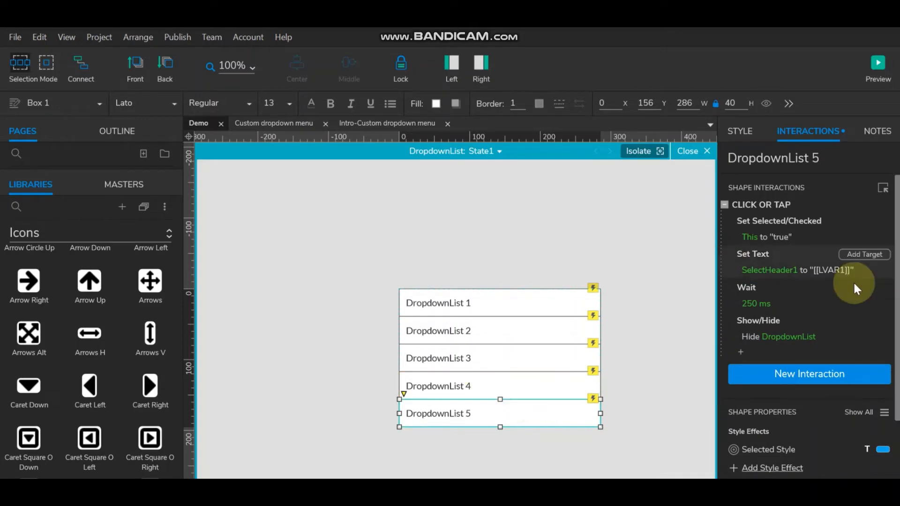
key("Delete")
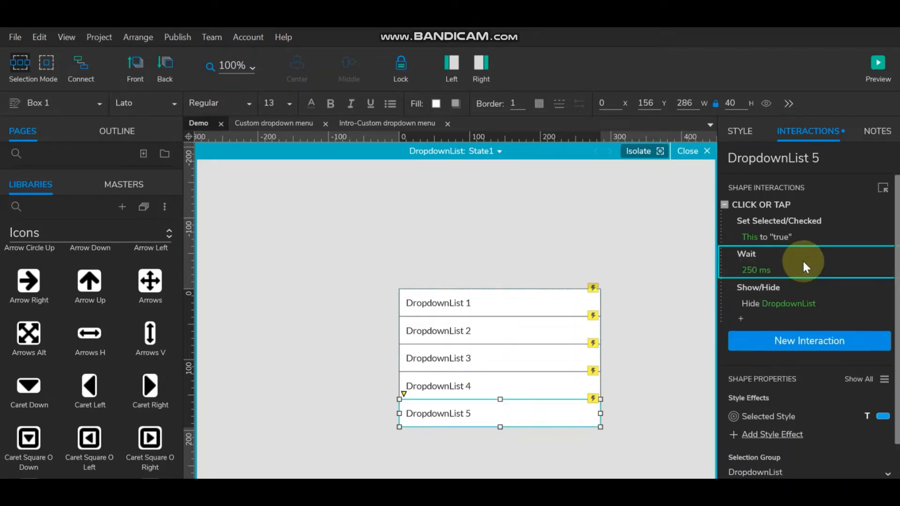
left_click(804, 220)
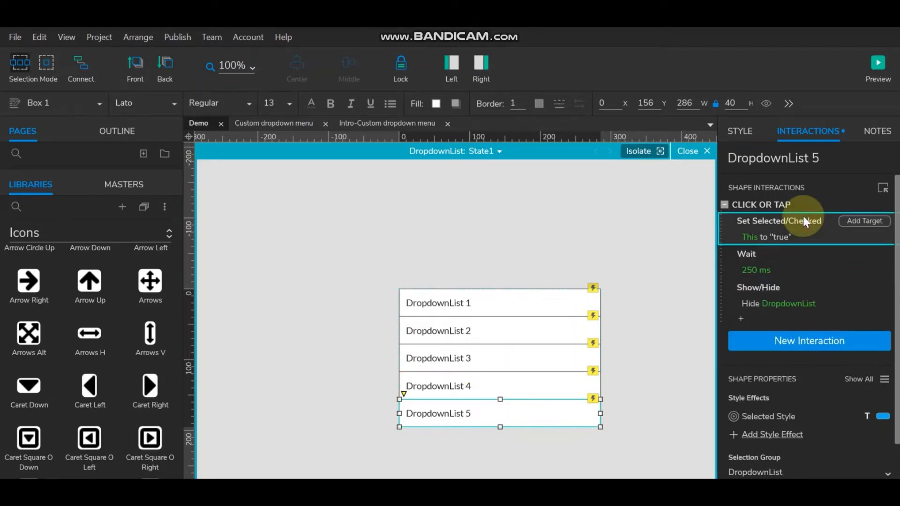
key("ctrl+z")
- In DropdownList 5's Set Text action for SelectHeader2, set LVAR1 to the text on widget DropdownList 5
left_click(791, 270)
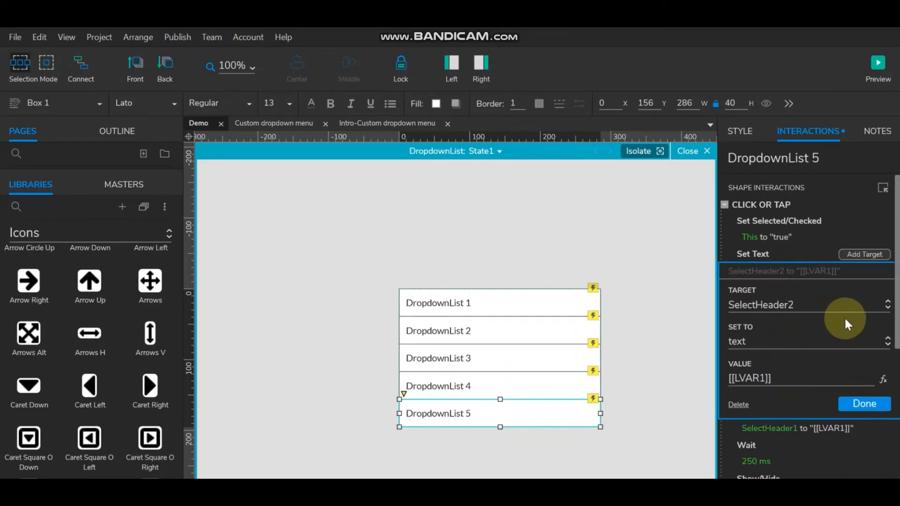
left_click(832, 305)
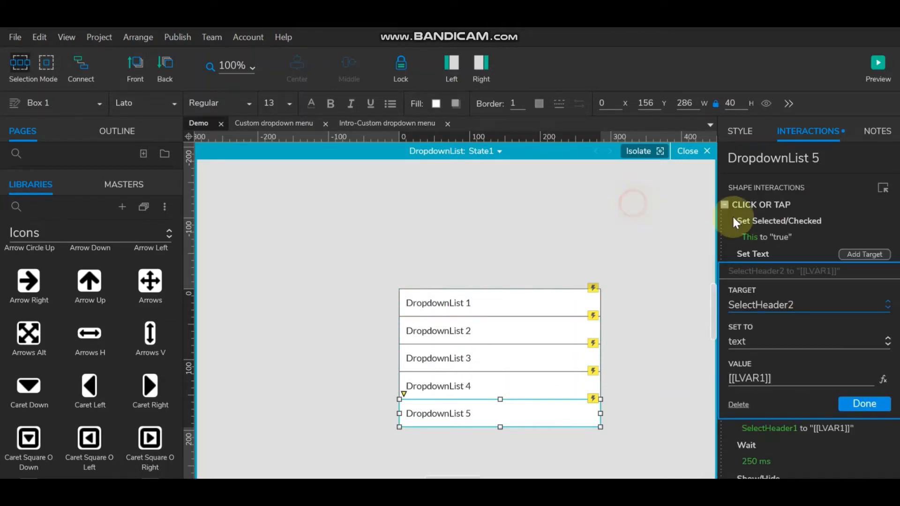
left_click(883, 378)
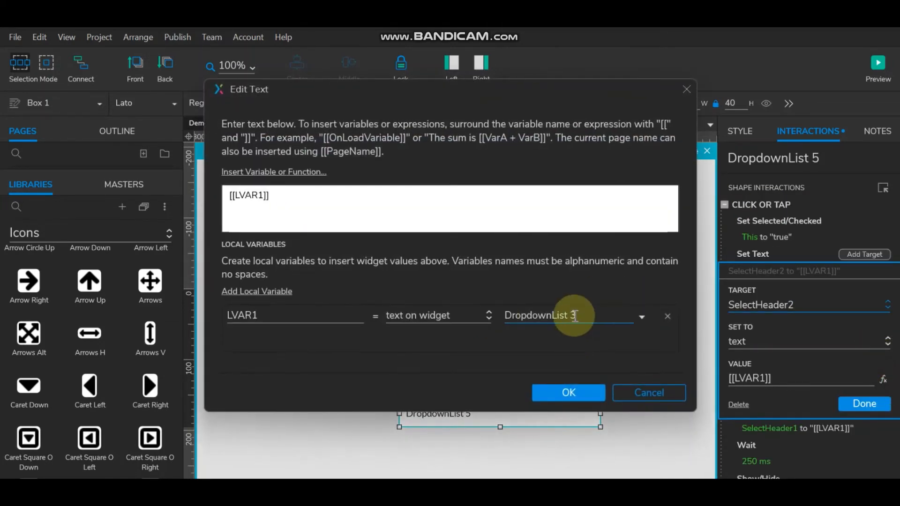
left_click(575, 315)
left_click(601, 346)
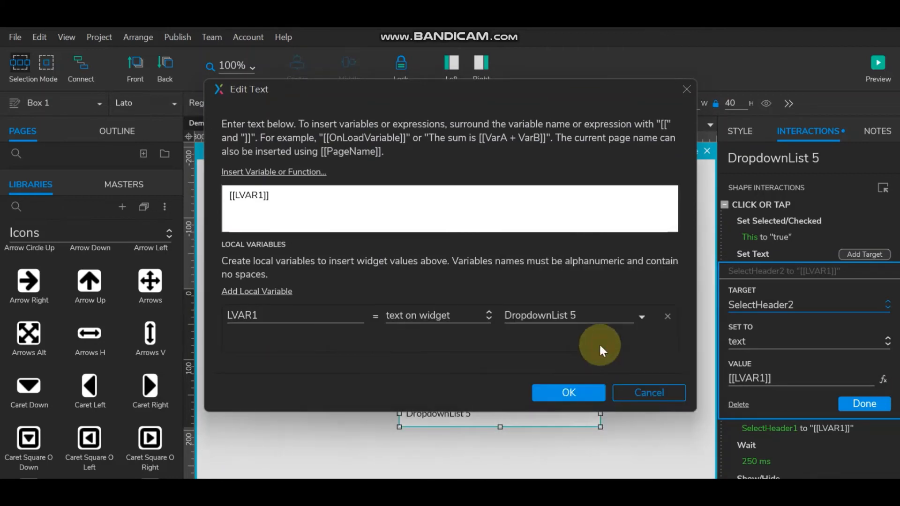
left_click(569, 392)
left_click(876, 403)
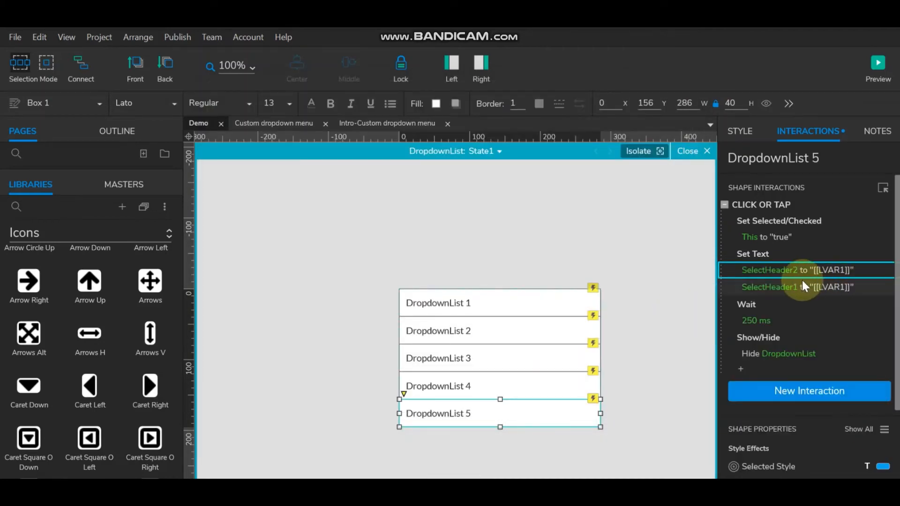
- In DropdownList 5's Set Text action for SelectHeader1, set LVAR1 to the text on widget DropdownList 5
left_click(849, 287)
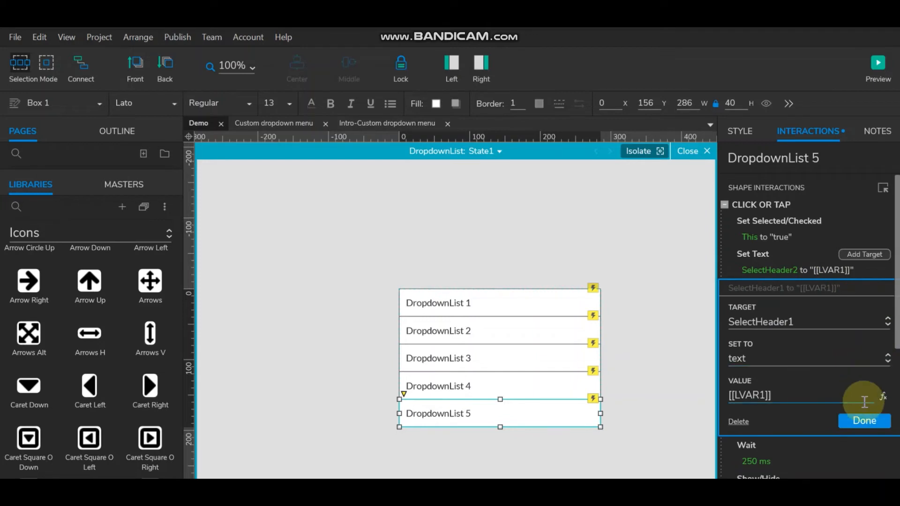
left_click(882, 400)
left_click(603, 315)
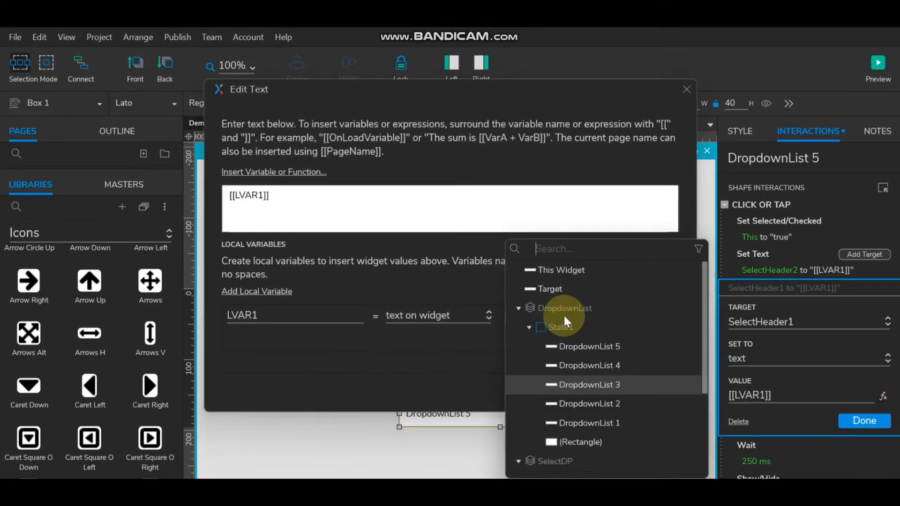
left_click(599, 346)
left_click(576, 392)
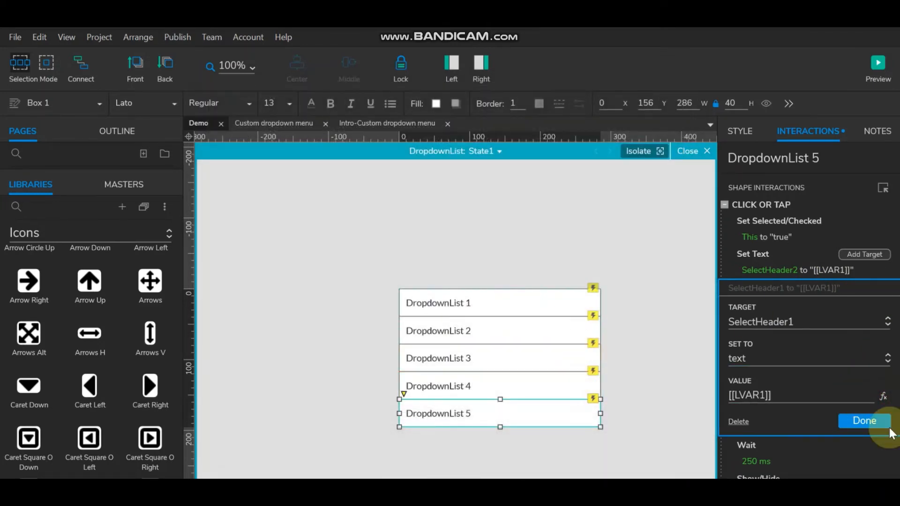
left_click(860, 420)
left_click(581, 225)
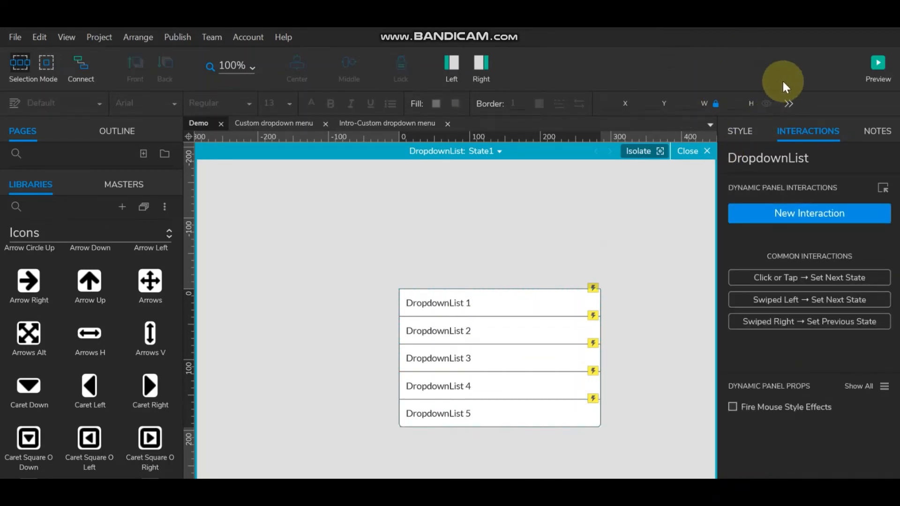
- Preview the Demo page in the browser and test the dropdown by choosing each item in turn, from DropdownList 5 to DropdownList 1
left_click(875, 63)
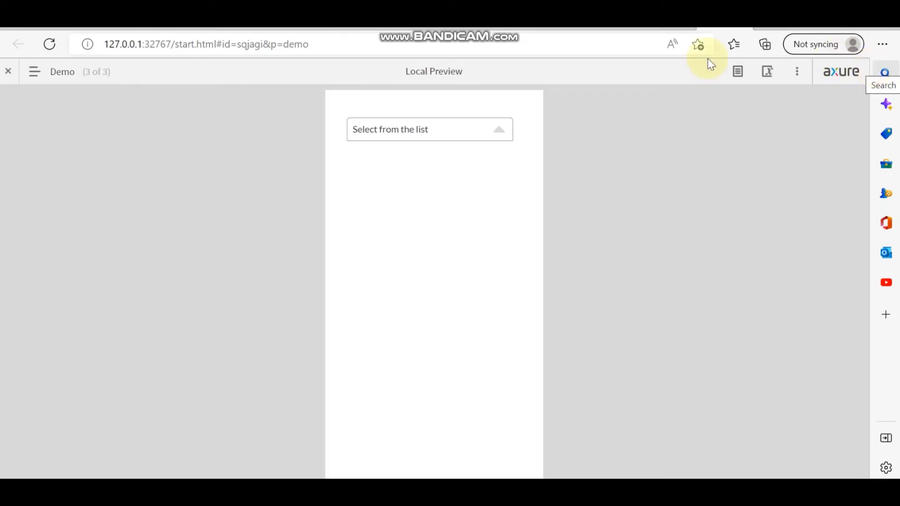
left_click(428, 134)
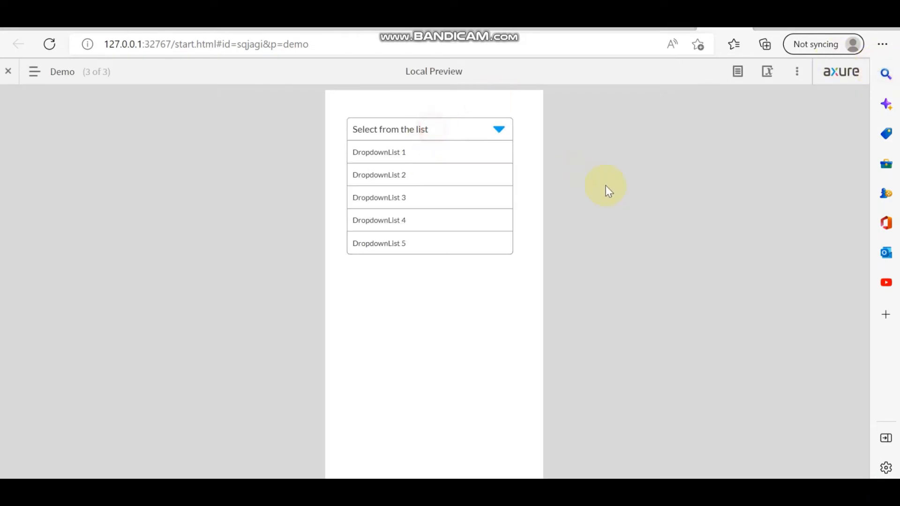
left_click(420, 242)
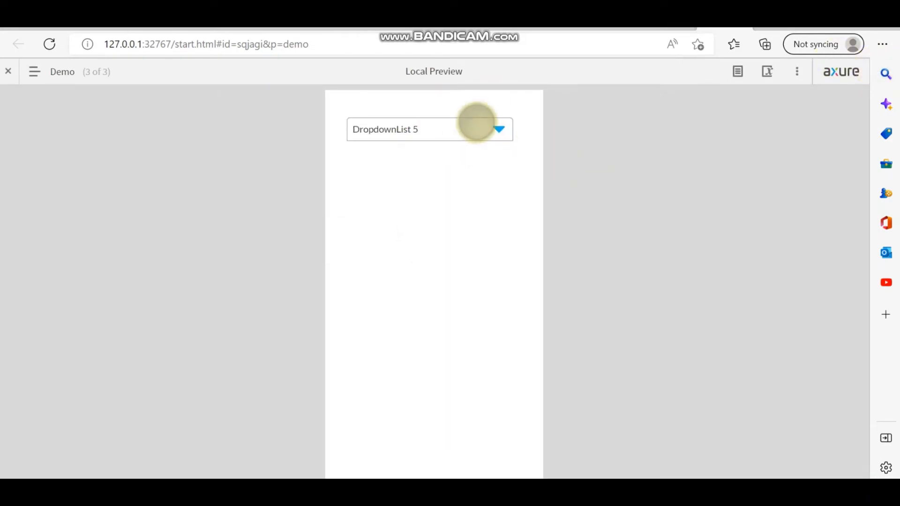
left_click(425, 125)
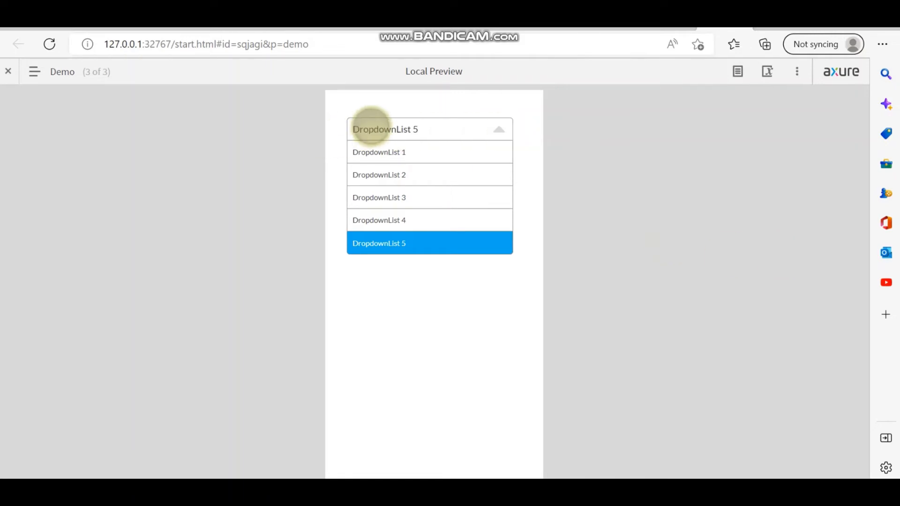
left_click(404, 220)
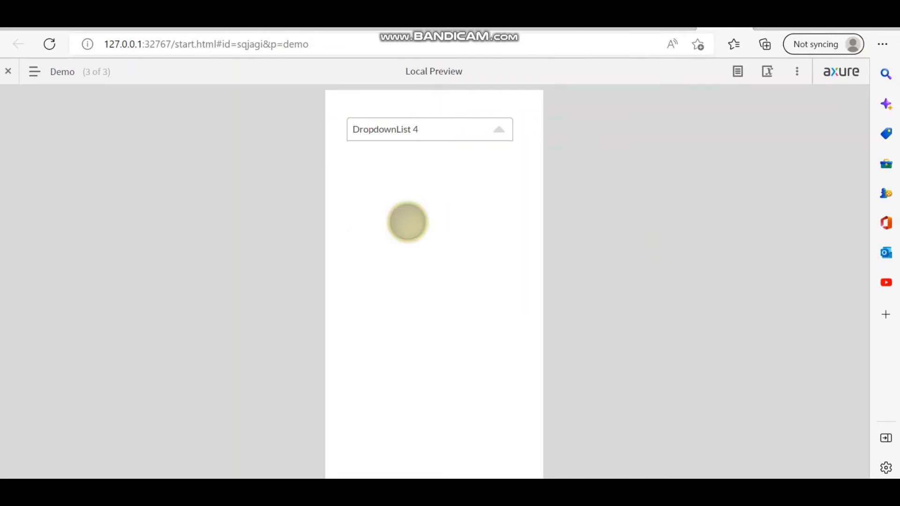
left_click(430, 121)
left_click(417, 190)
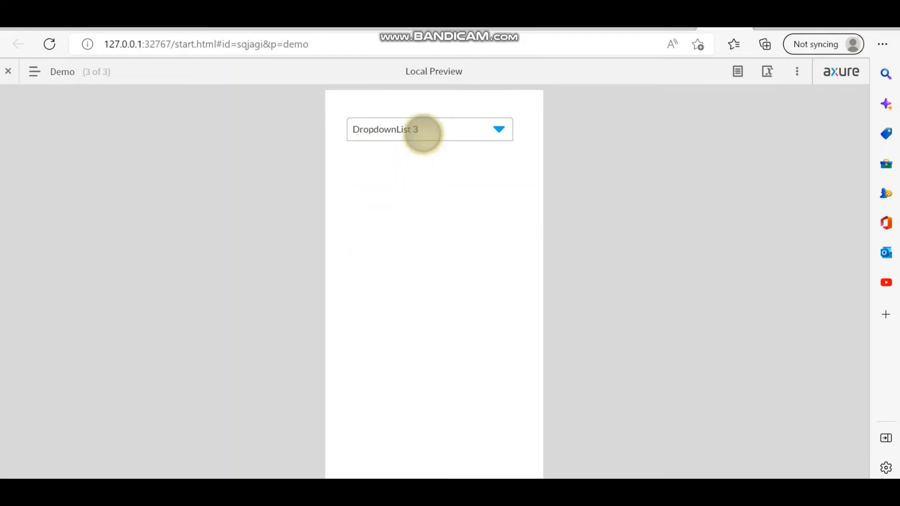
left_click(423, 135)
left_click(418, 173)
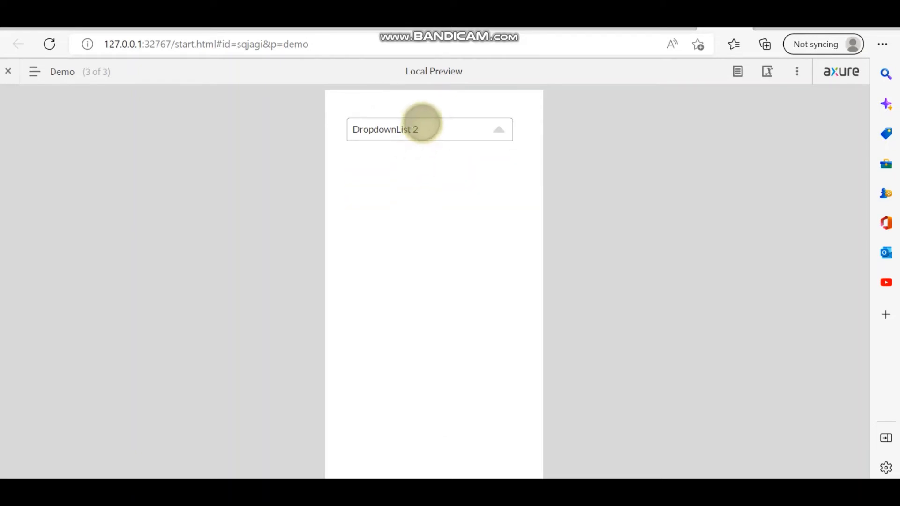
left_click(422, 125)
left_click(429, 150)
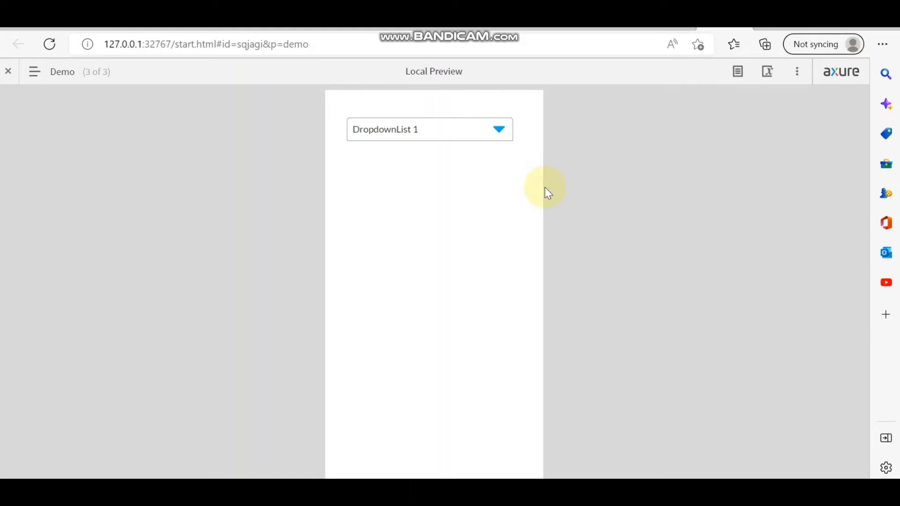
- Switch back to Axure RP, leave the DropdownList panel's State1 and unhide the DropdownList panel on the Demo page
left_click(493, 490)
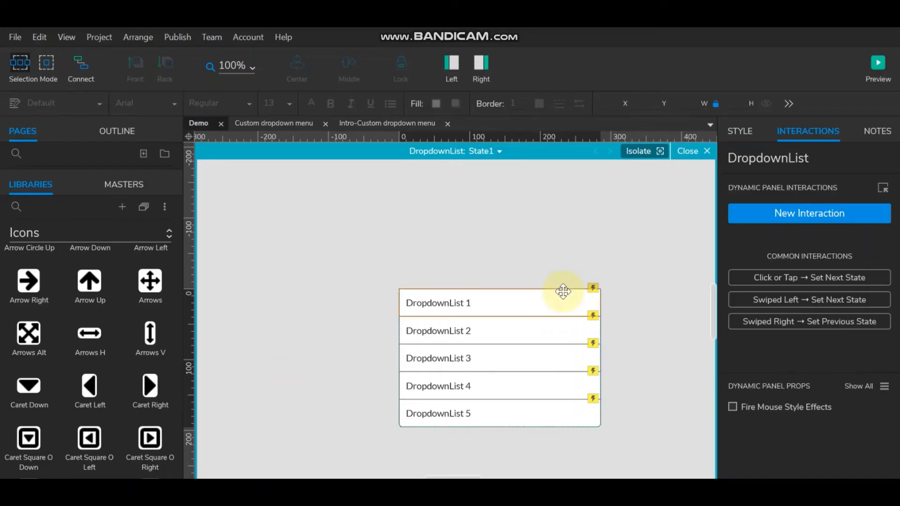
left_click(485, 307)
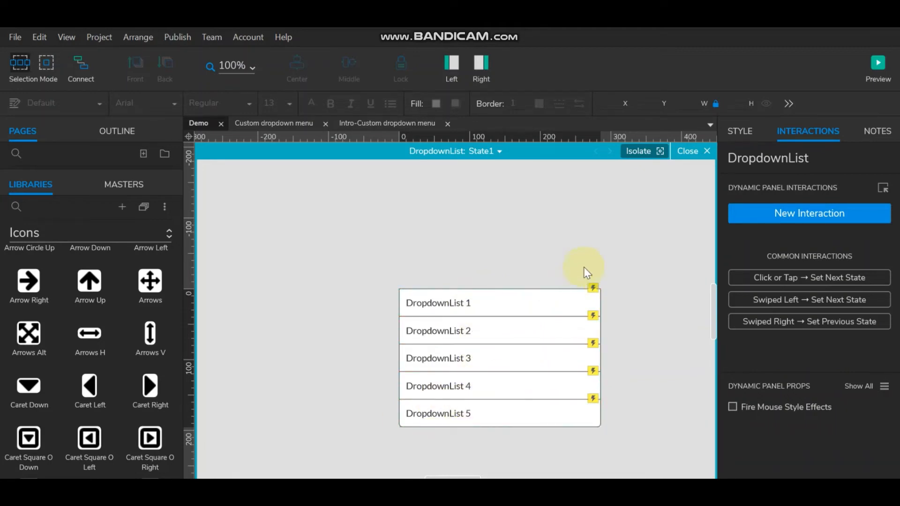
scroll(618, 229, "down", 2)
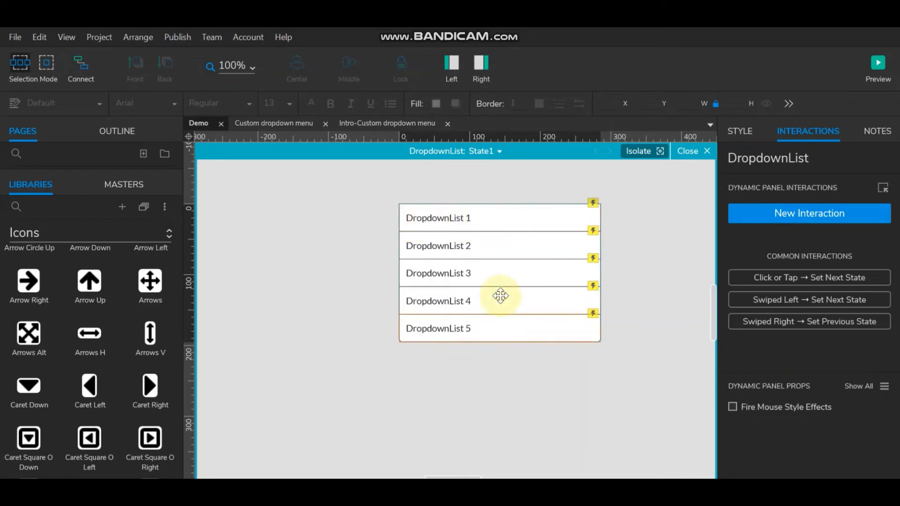
left_click(687, 151)
left_click(623, 275)
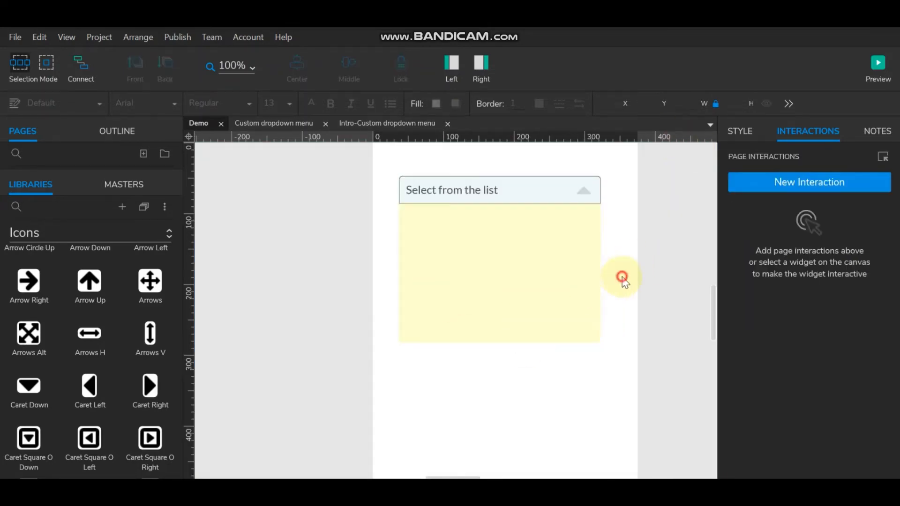
left_click(527, 273)
left_click(771, 104)
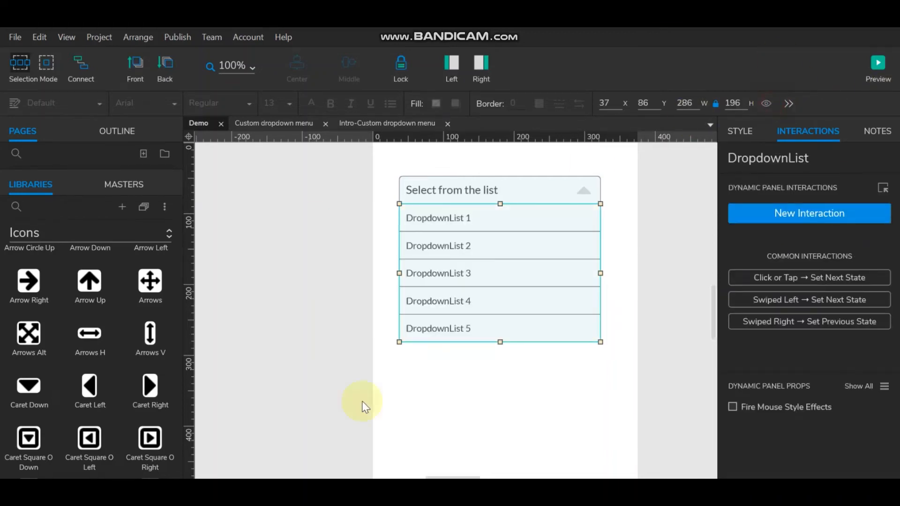
left_click(569, 376)
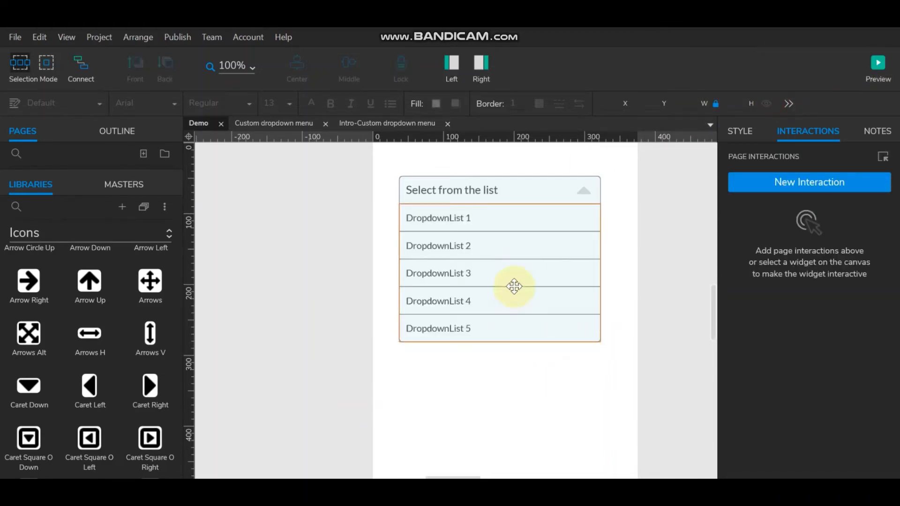
double_click(514, 286)
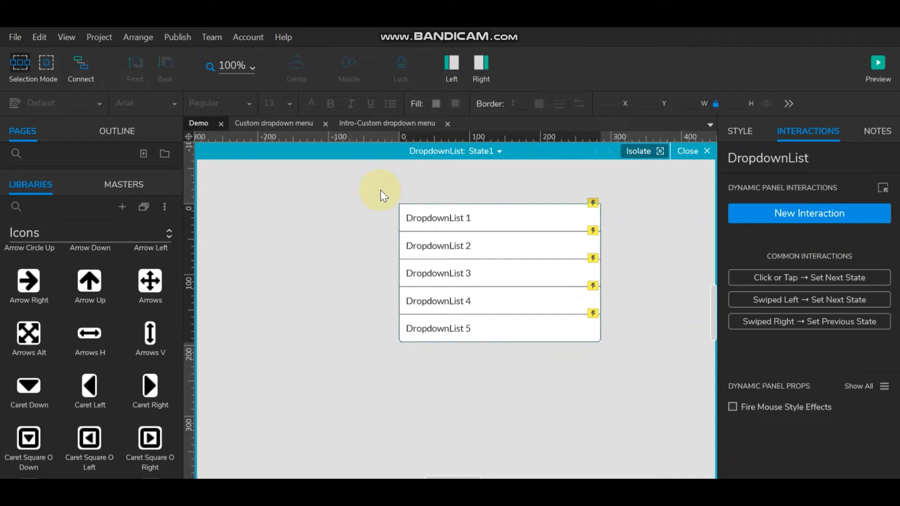
left_click_drag(382, 193, 618, 417)
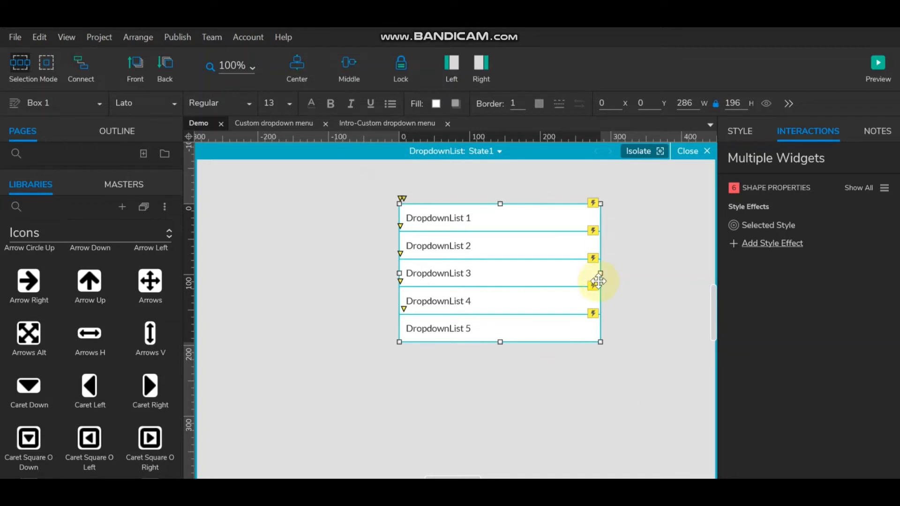
left_click(699, 254)
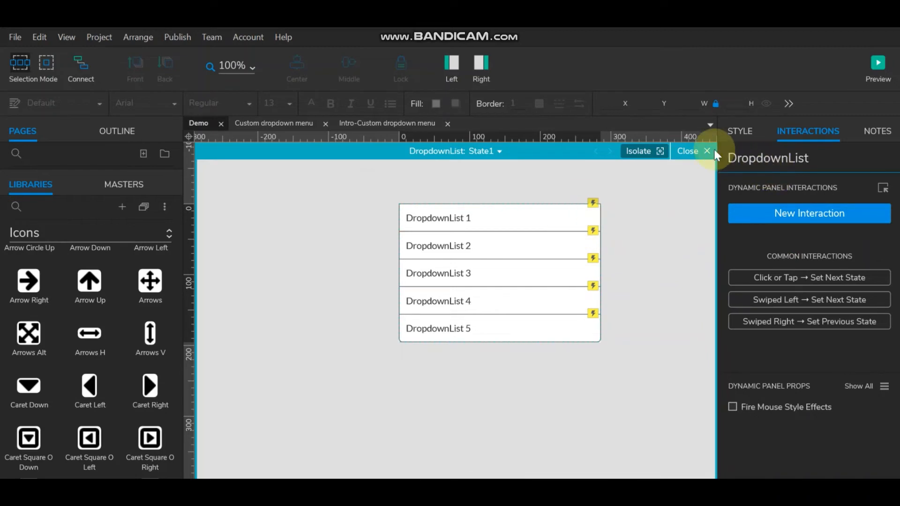
left_click(699, 150)
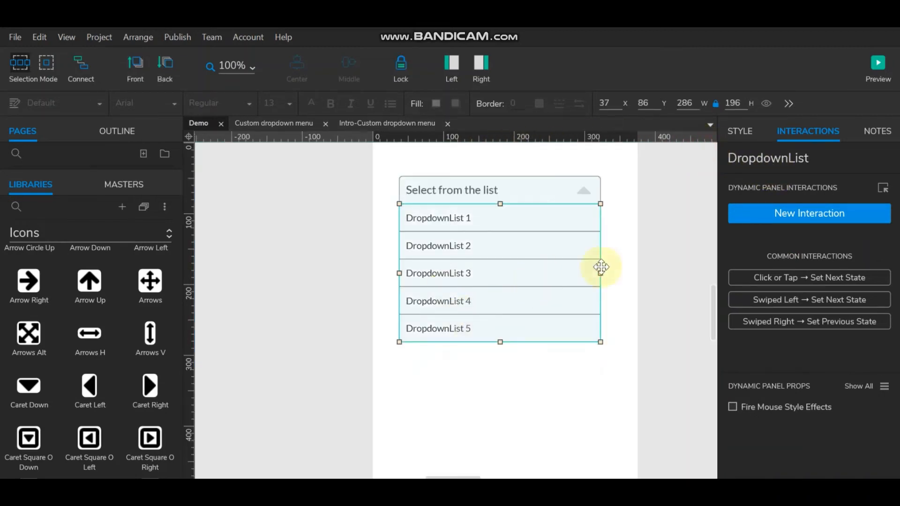
left_click(643, 260)
left_click(586, 250)
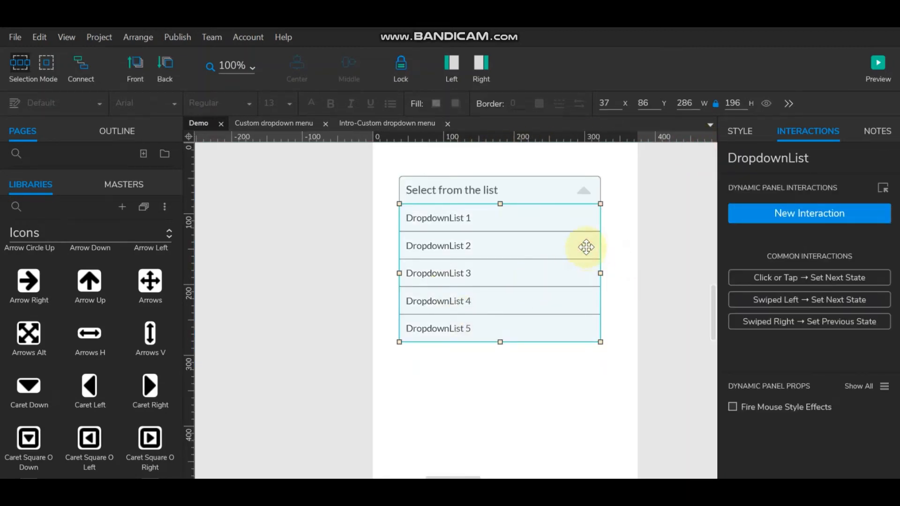
left_click(644, 262)
- Set the DropdownList dynamic panel's scrolling option to Scroll Vertical
left_click(556, 249)
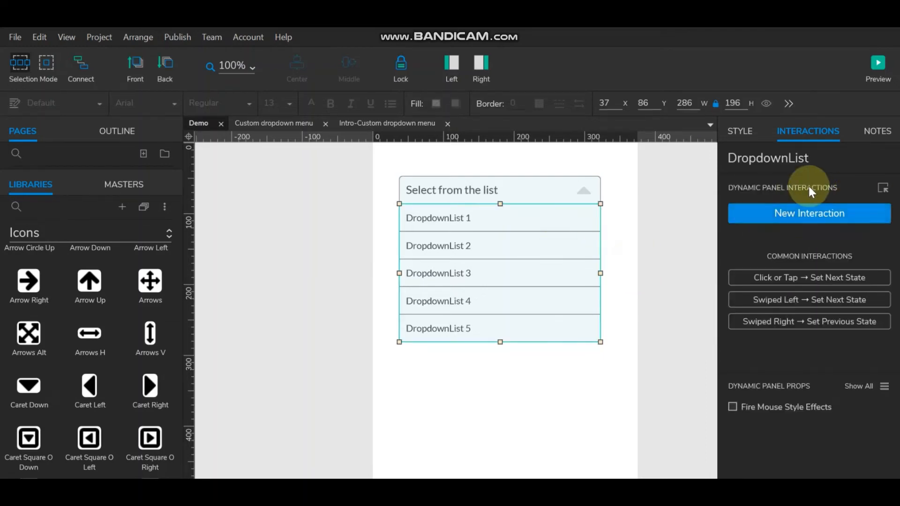
left_click(740, 133)
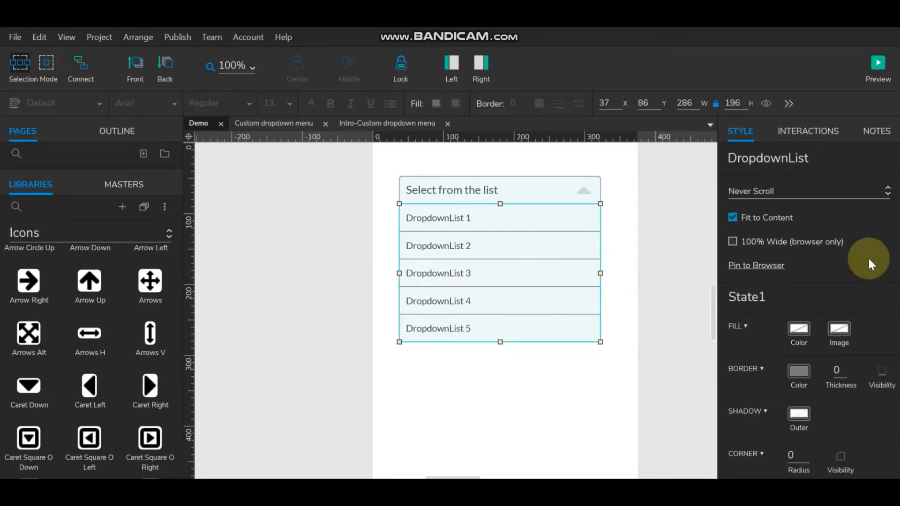
scroll(868, 265, "up", 3)
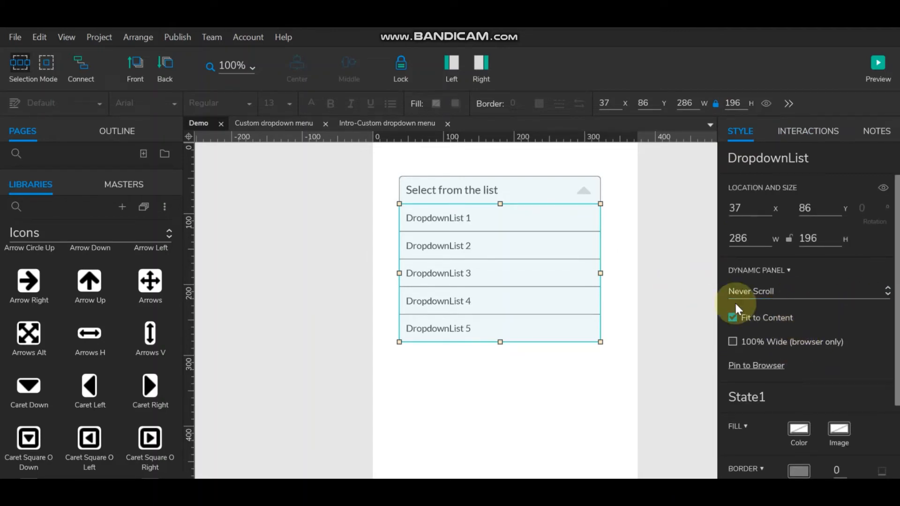
left_click(786, 271)
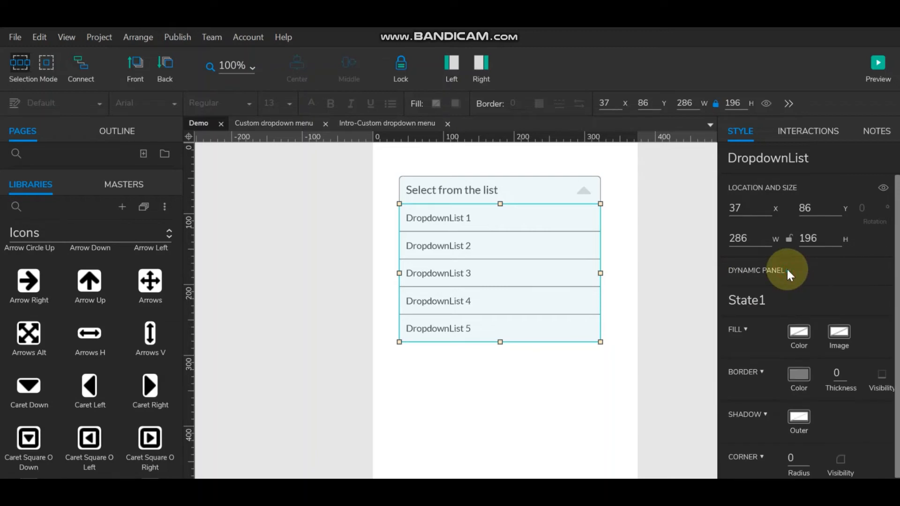
left_click(786, 270)
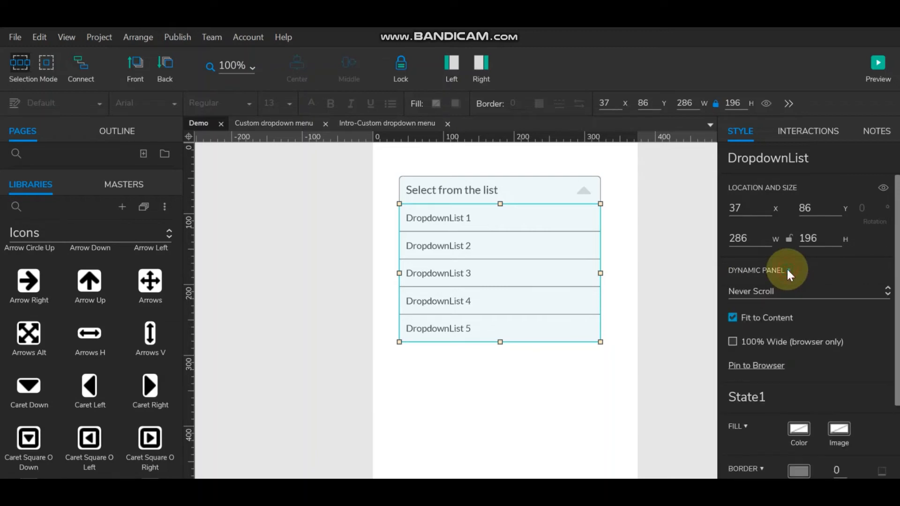
left_click(770, 290)
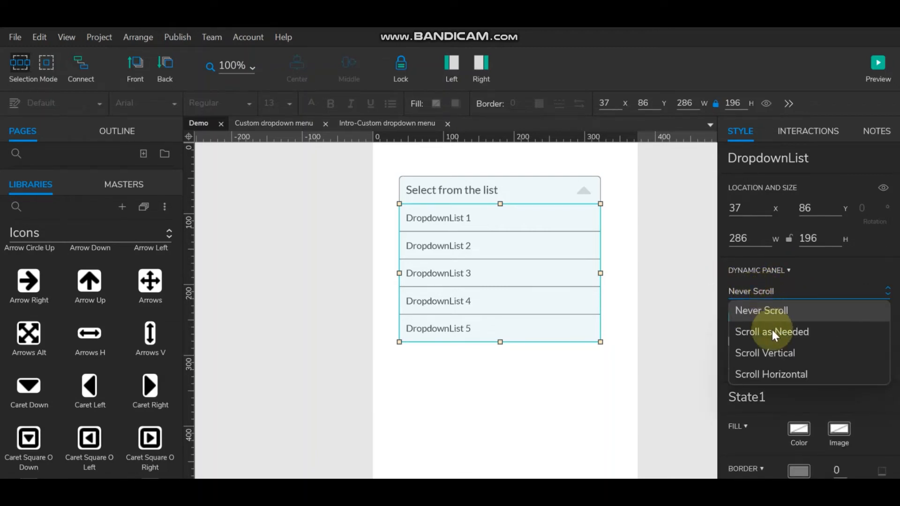
left_click(772, 352)
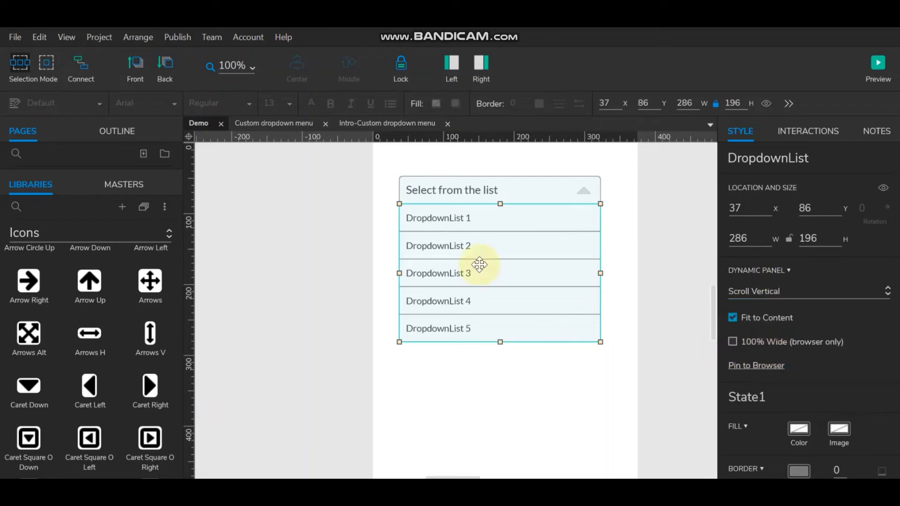
- Open State1 of the DropdownList panel and extend the background rectangle's height downward to 362
double_click(504, 259)
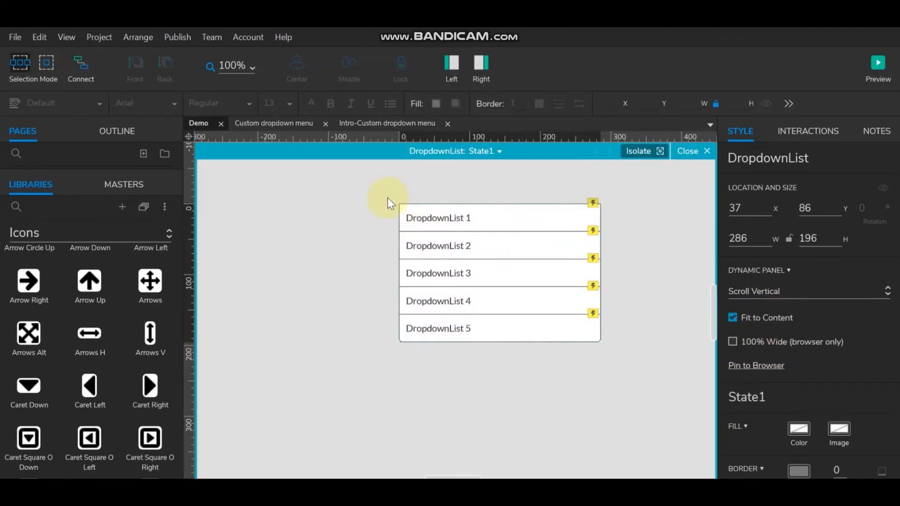
left_click_drag(387, 197, 626, 364)
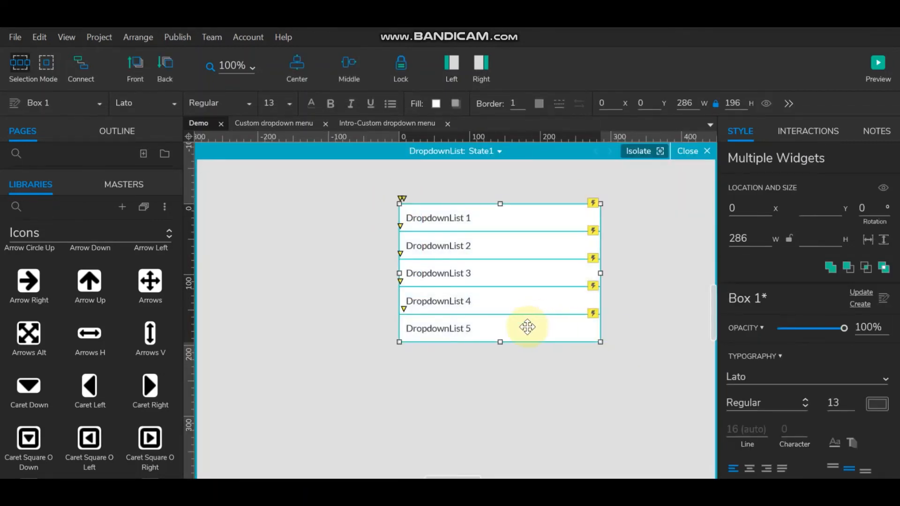
left_click(639, 306)
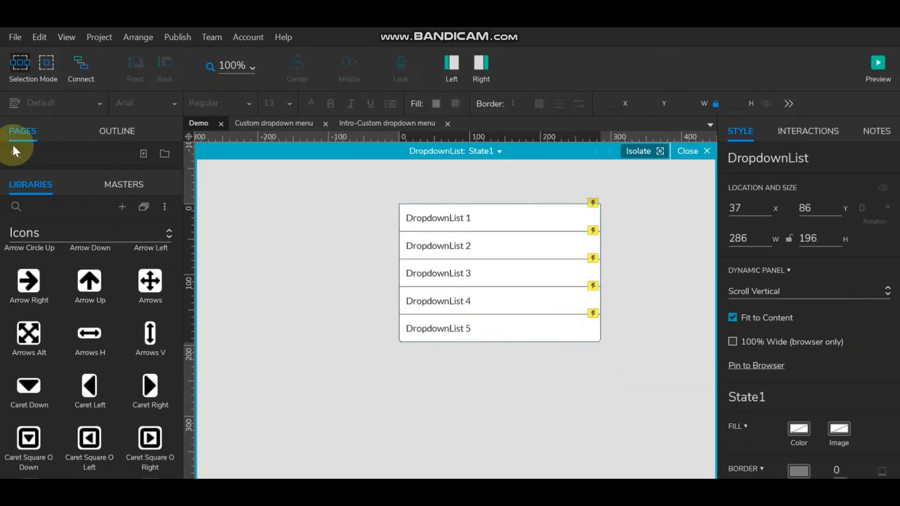
left_click(116, 133)
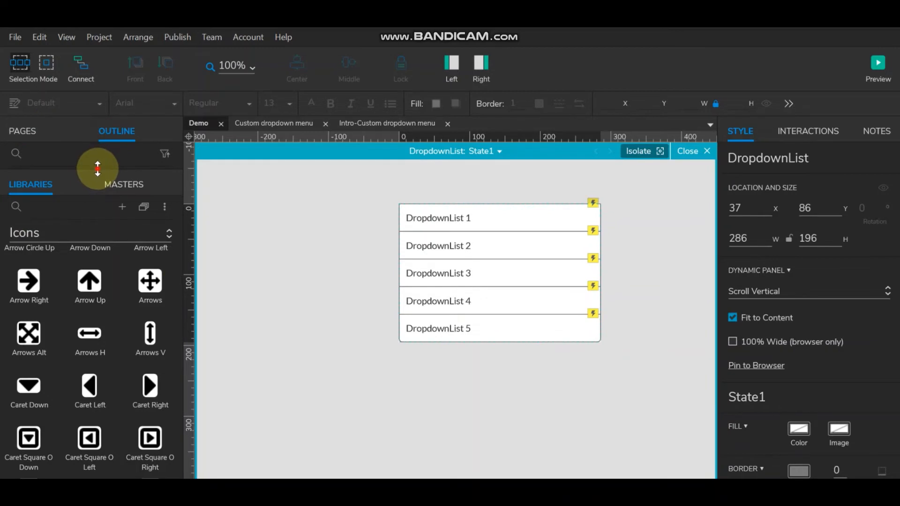
left_click_drag(97, 167, 86, 409)
left_click(74, 332)
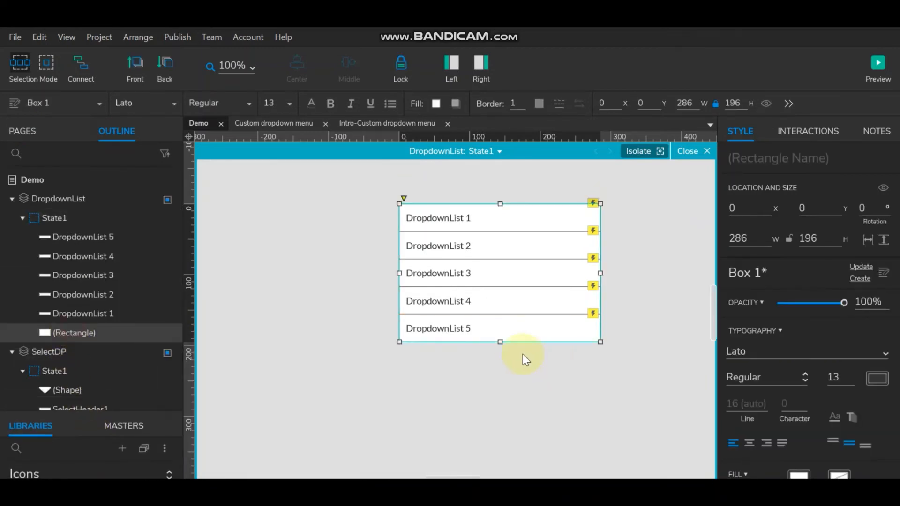
left_click_drag(501, 342, 505, 460)
left_click(630, 280)
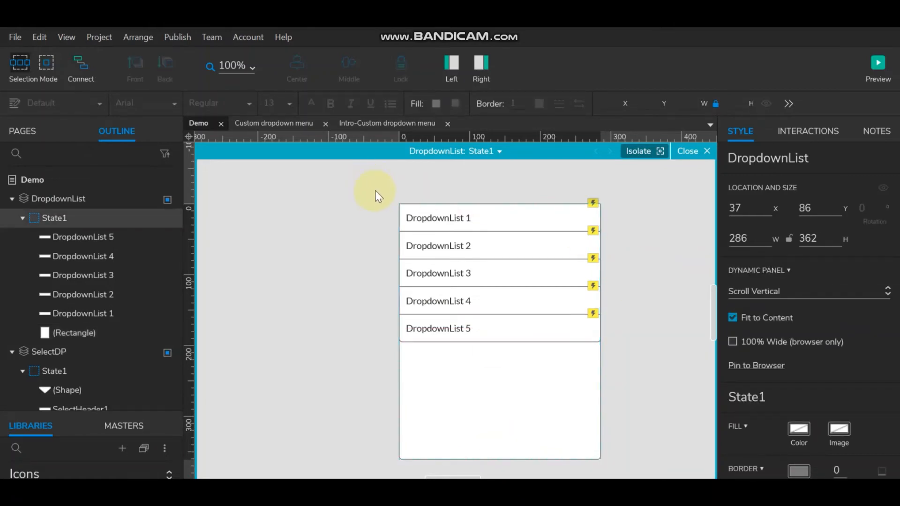
- Duplicate the five list items, without the background rectangle, and place the copies directly below DropdownList 5 at Y 196
left_click_drag(406, 260, 633, 343)
left_click(510, 383, "ctrl")
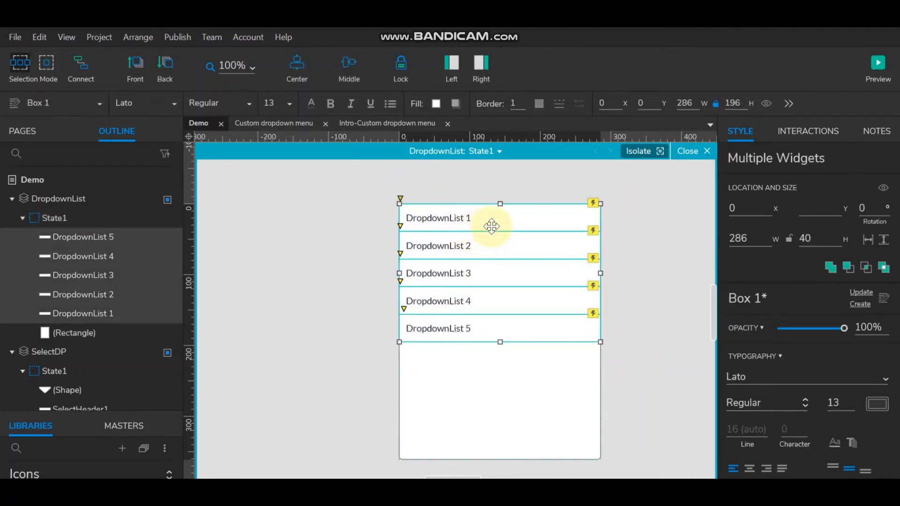
left_click_drag(491, 217, 505, 304)
key("ctrl+z")
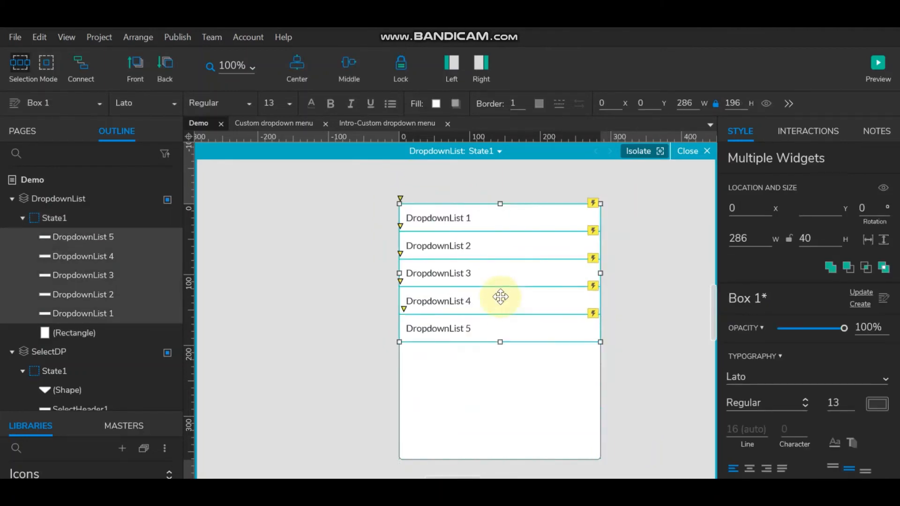
left_click_drag(476, 214, 478, 354)
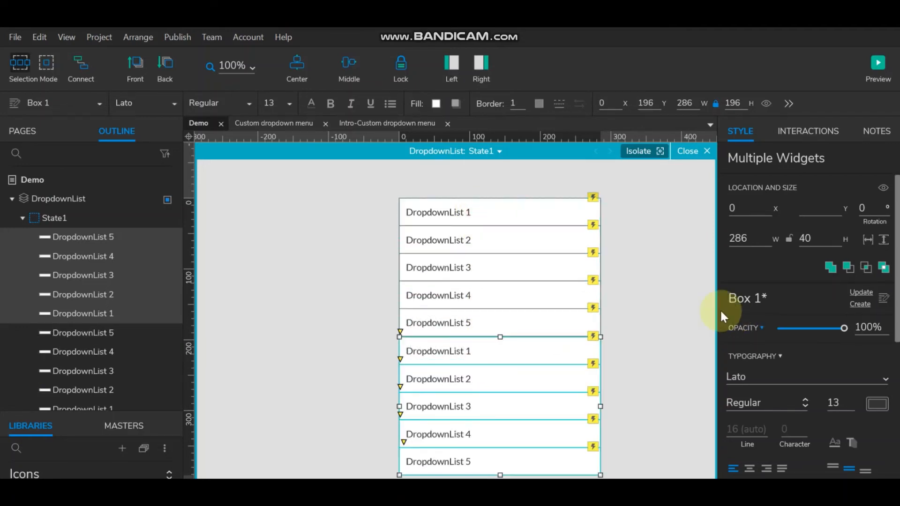
scroll(666, 285, "down", 2)
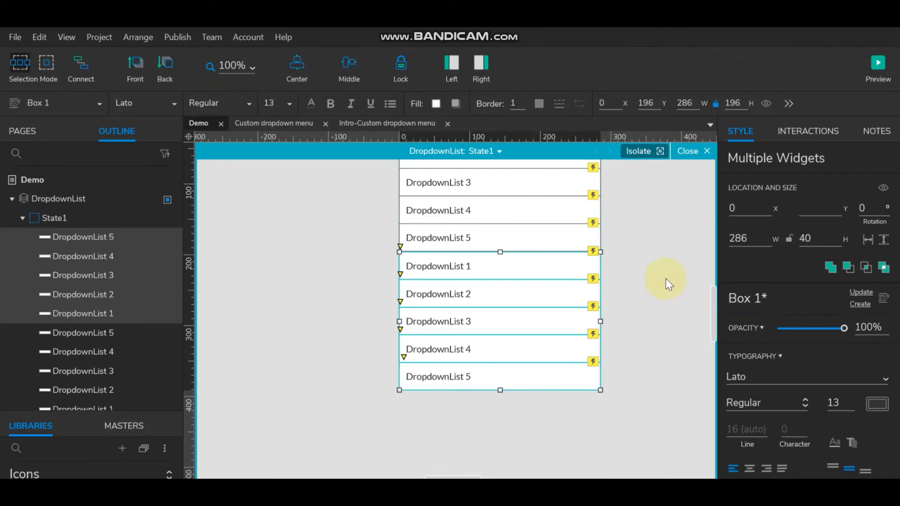
- Change the text of the first two copied items to DropdownList 6 and DropdownList 7
left_click(485, 270)
double_click(482, 267)
left_click(476, 266)
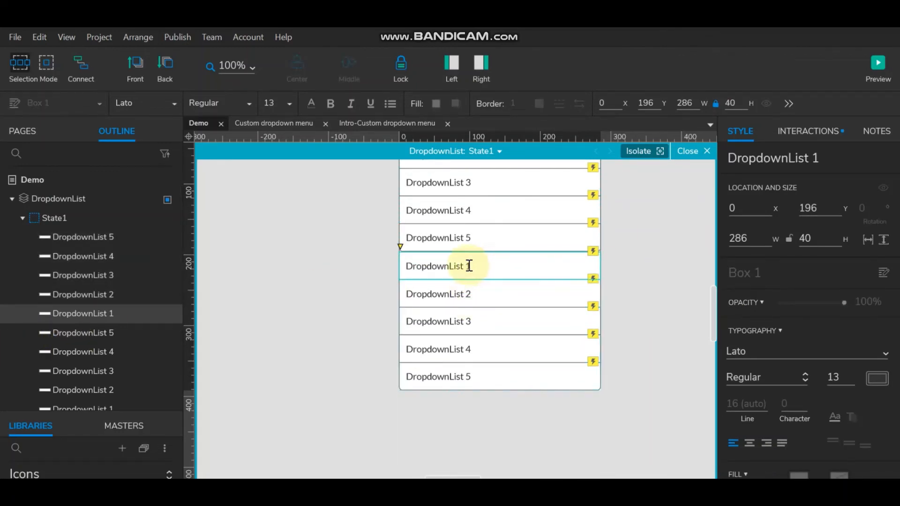
double_click(469, 266)
type("6")
double_click(483, 294)
left_click(474, 294)
double_click(468, 294)
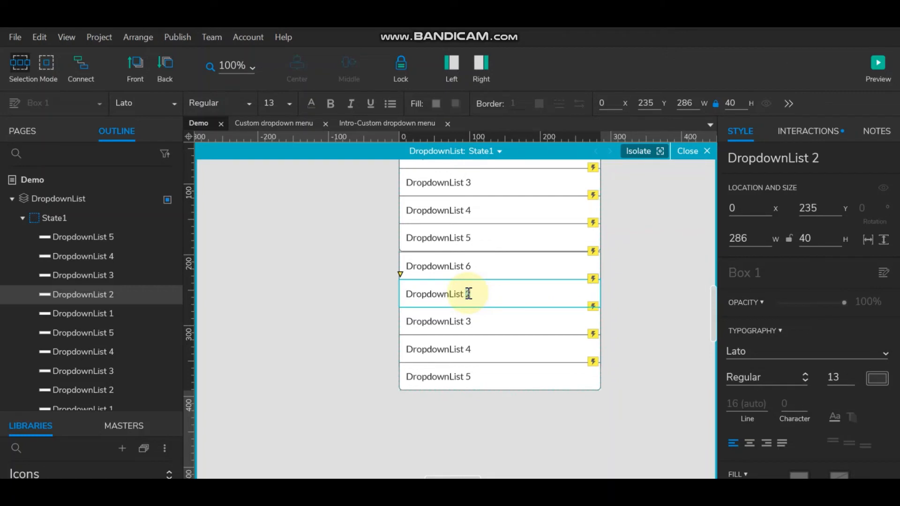
type("7")
- Change the text of the last three copied items to DropdownList 8, DropdownList 9 and DropdownList 10
left_click(469, 321)
double_click(469, 321)
double_click(468, 321)
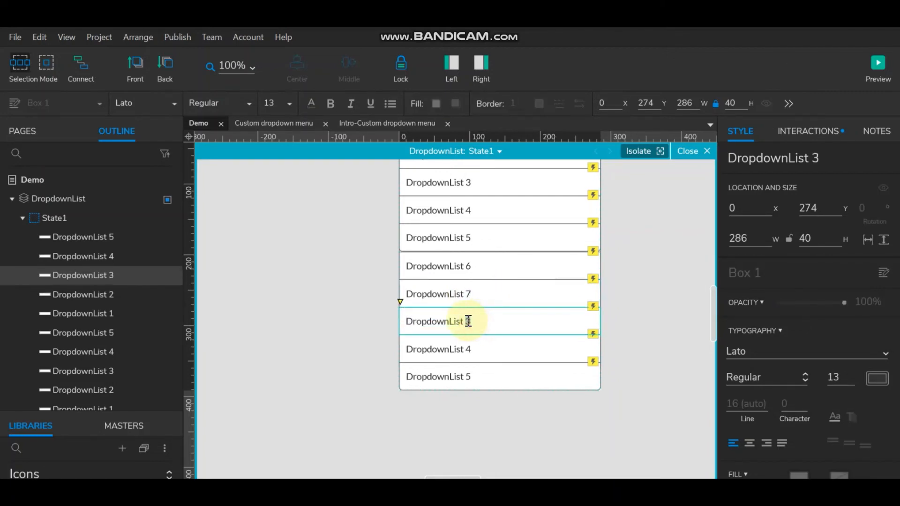
type("8")
left_click(474, 351)
double_click(473, 352)
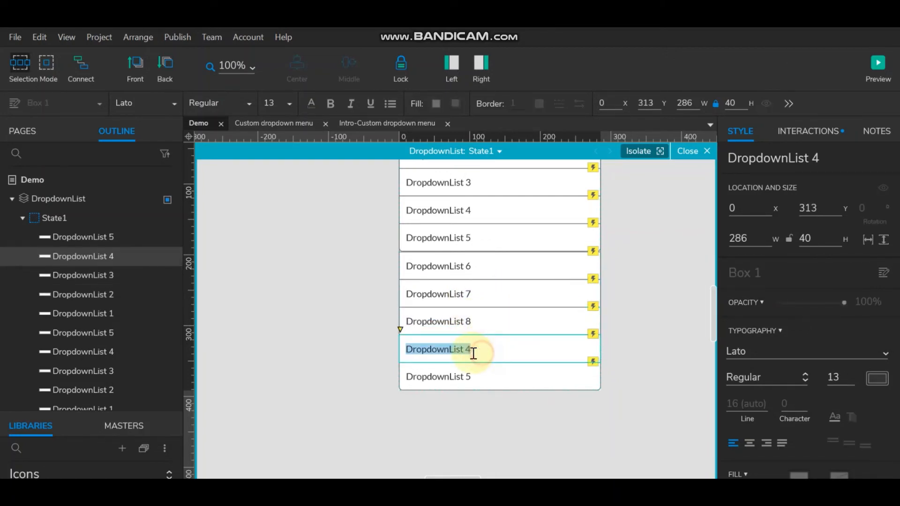
double_click(469, 350)
type("9")
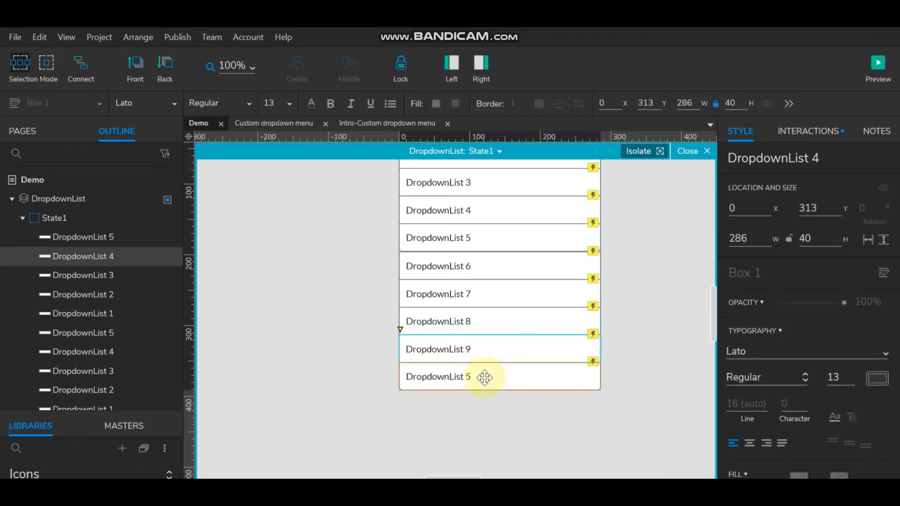
left_click(484, 378)
double_click(484, 378)
double_click(471, 377)
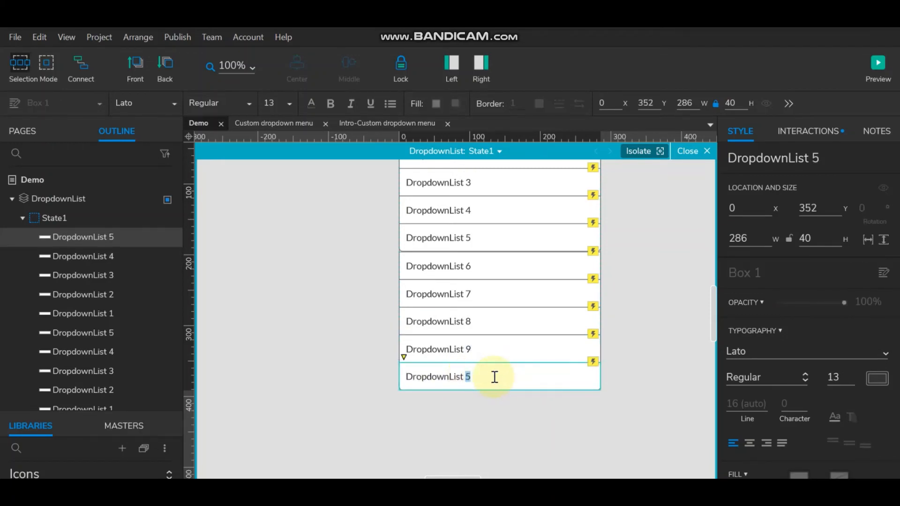
type("10")
left_click(638, 332)
- Extend the background rectangle's height to 432, past the DropdownList 10 item
scroll(89, 370, "down", 3)
left_click(78, 344)
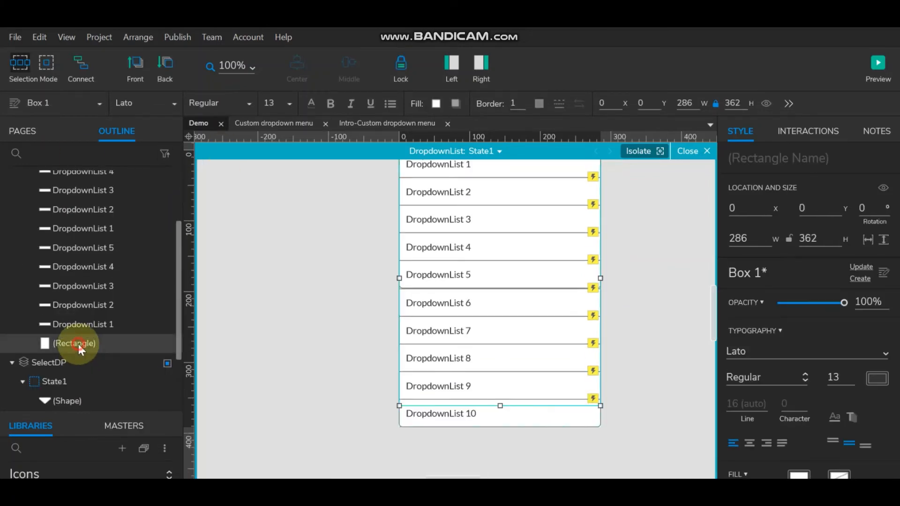
left_click_drag(501, 405, 501, 455)
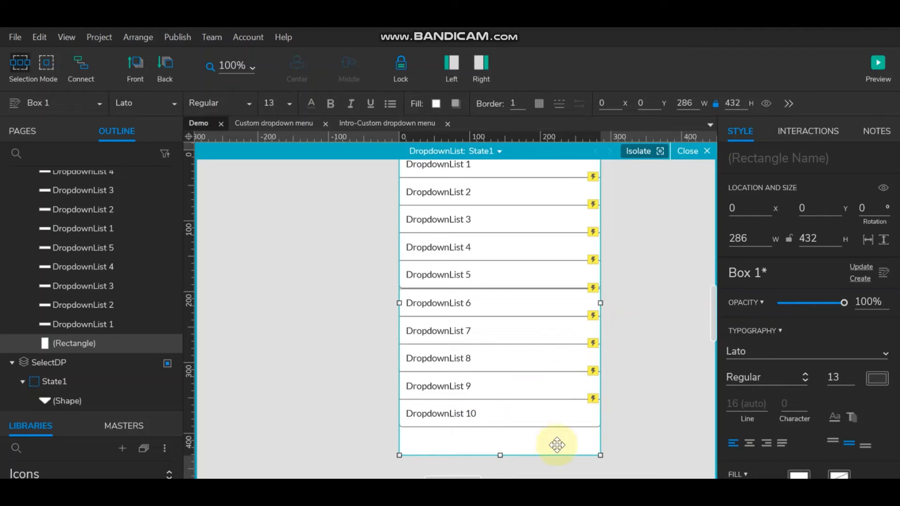
- Turn off the rounded bottom corners of the original DropdownList 5 item
left_click(420, 274)
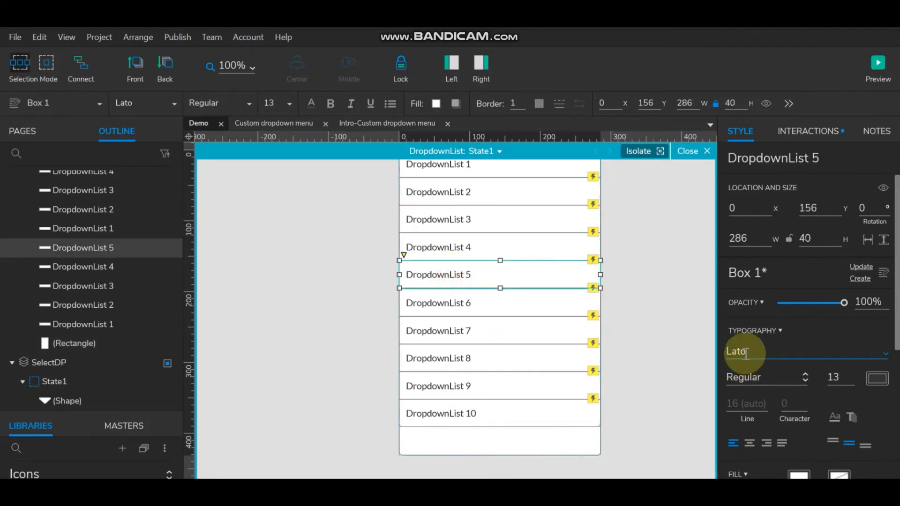
scroll(803, 350, "down", 5)
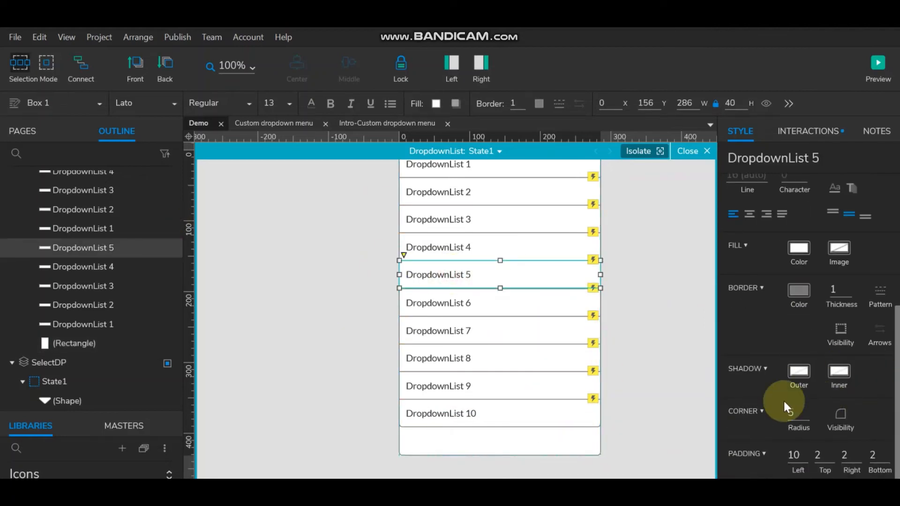
left_click(840, 416)
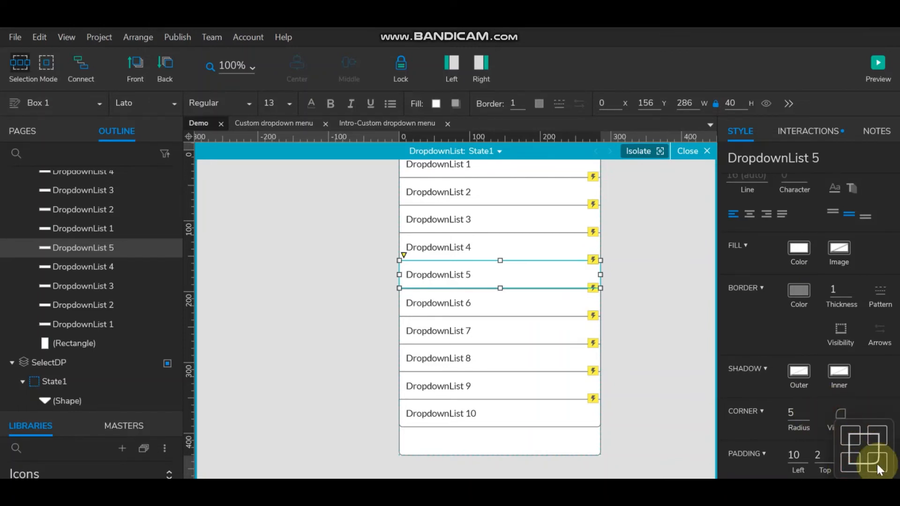
left_click(665, 327)
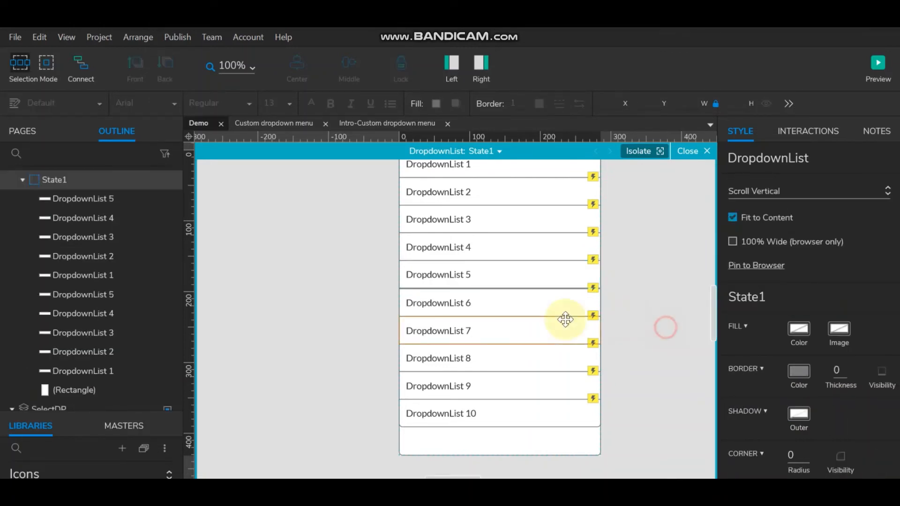
- Lock the background rectangle and nudge the DropdownList 6 to 10 items up so they overlap DropdownList 5's lower border
left_click(451, 431)
left_click(405, 64)
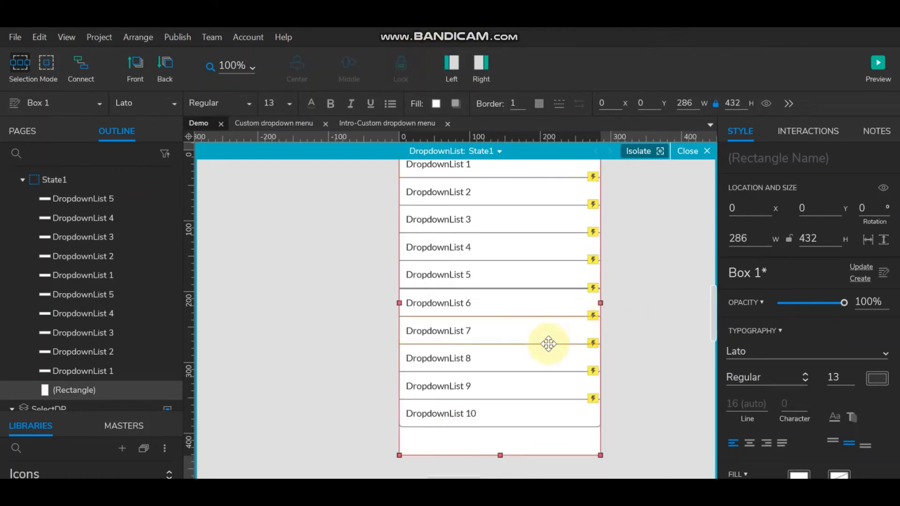
left_click(469, 305)
left_click(485, 335, "ctrl")
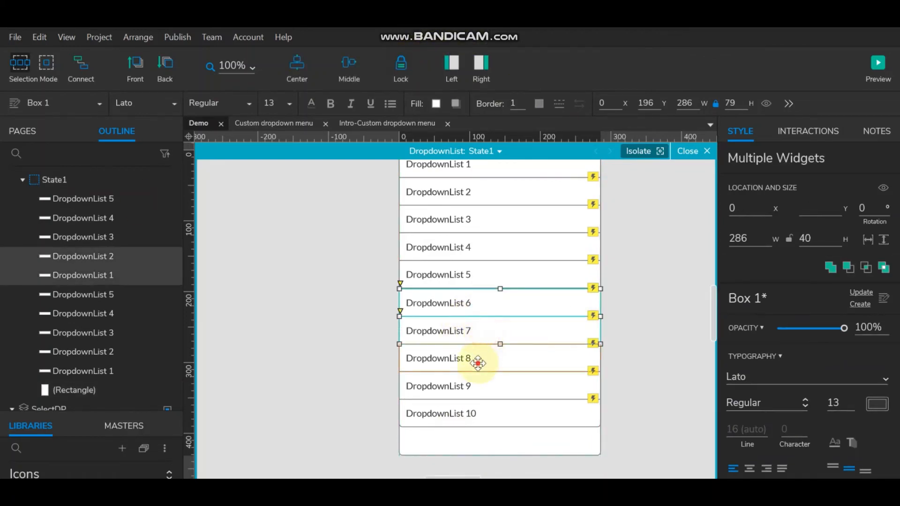
left_click(476, 362, "ctrl")
left_click(476, 384, "ctrl")
left_click(469, 414, "ctrl")
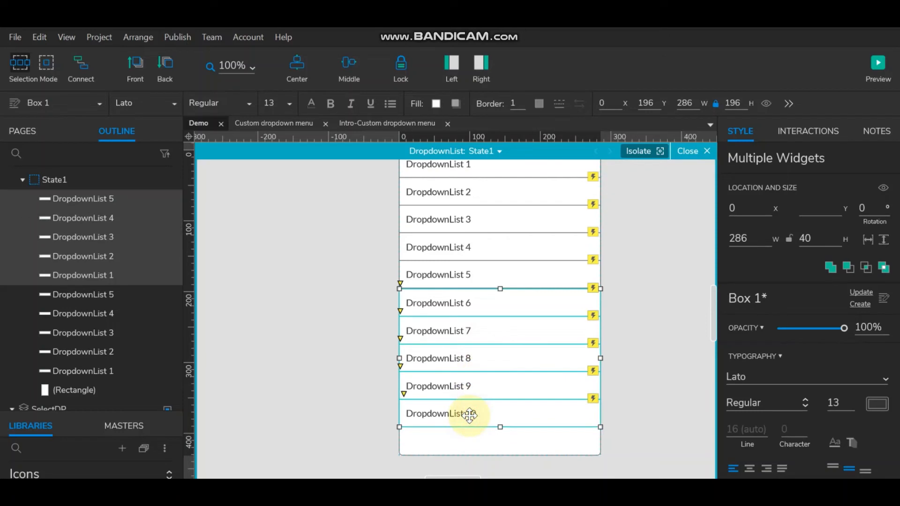
left_click_drag(469, 414, 469, 414)
left_click(635, 394)
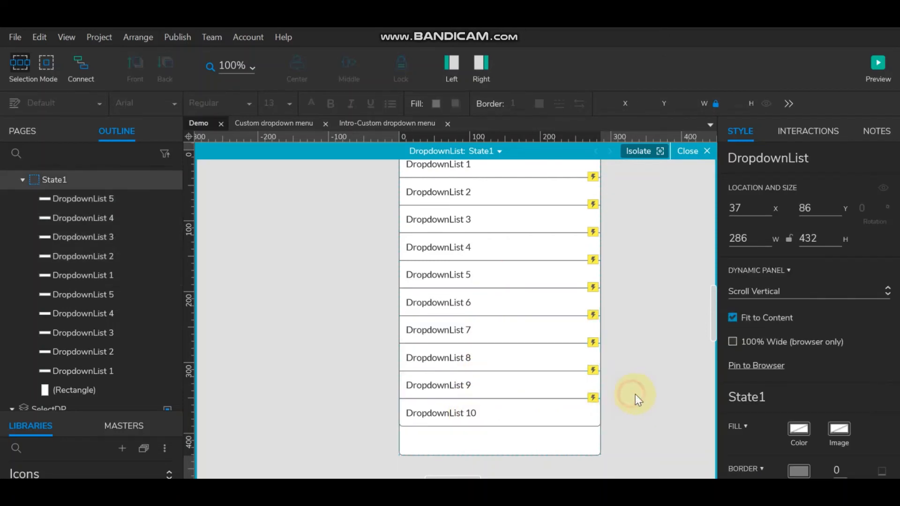
- Unlock the background rectangle's location and size and shorten it to end at the lower edge of DropdownList 10
left_click(516, 451)
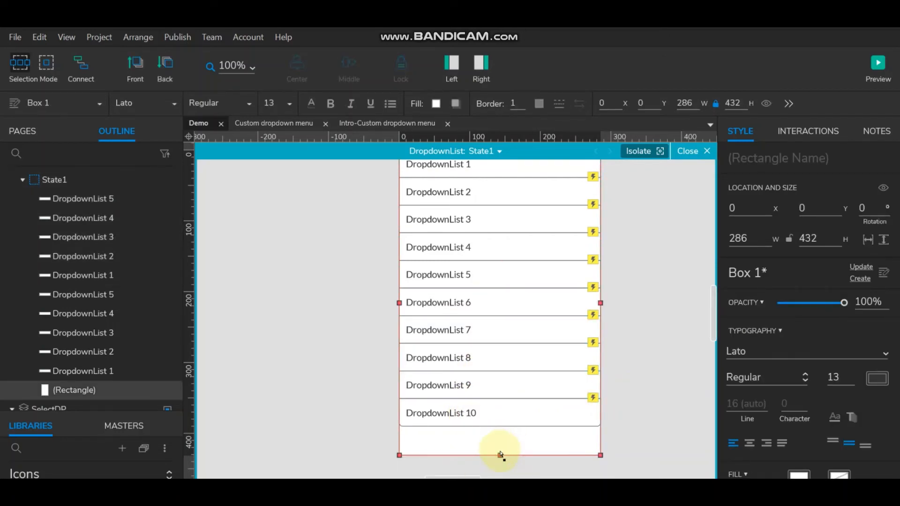
right_click(469, 440)
mouse_move(539, 443)
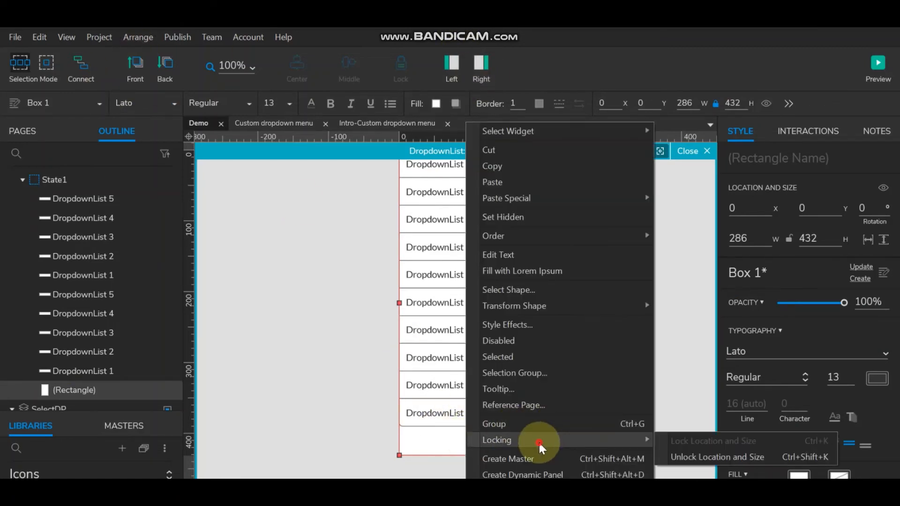
left_click(706, 457)
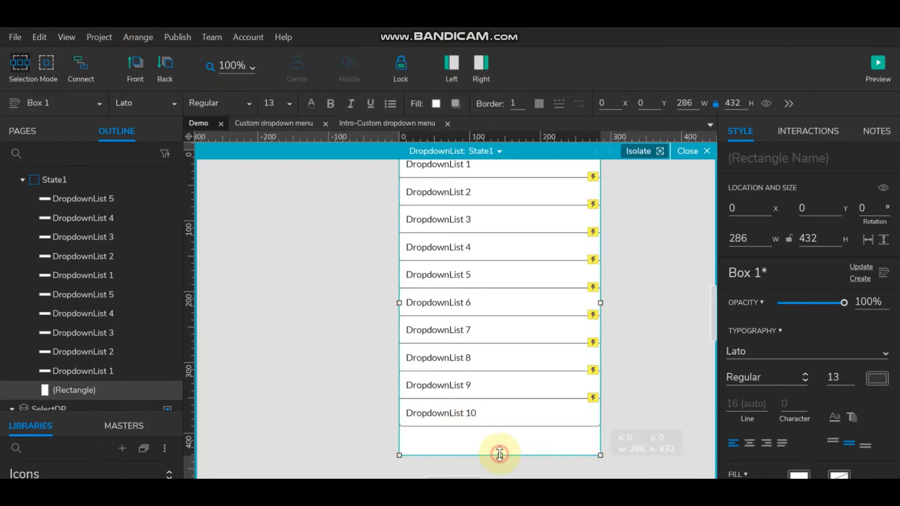
left_click_drag(499, 453, 513, 434)
left_click(657, 404)
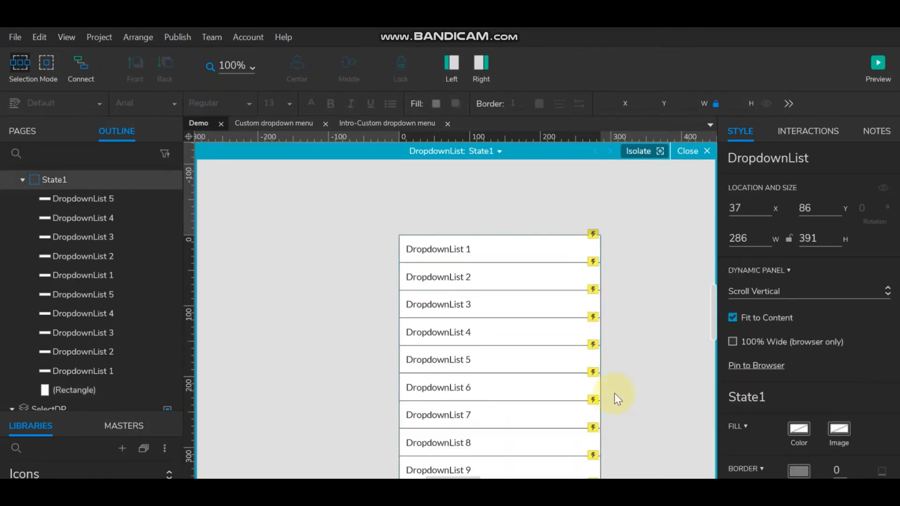
scroll(615, 393, "down", 3)
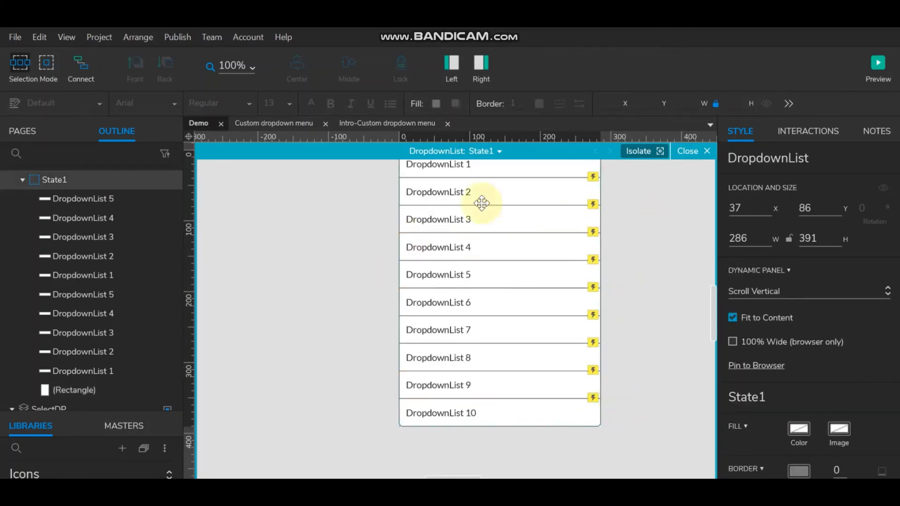
- Leave State1 and shorten the DropdownList panel to a height of 197 so it frames only the first five items
left_click(703, 151)
scroll(552, 330, "up", 3)
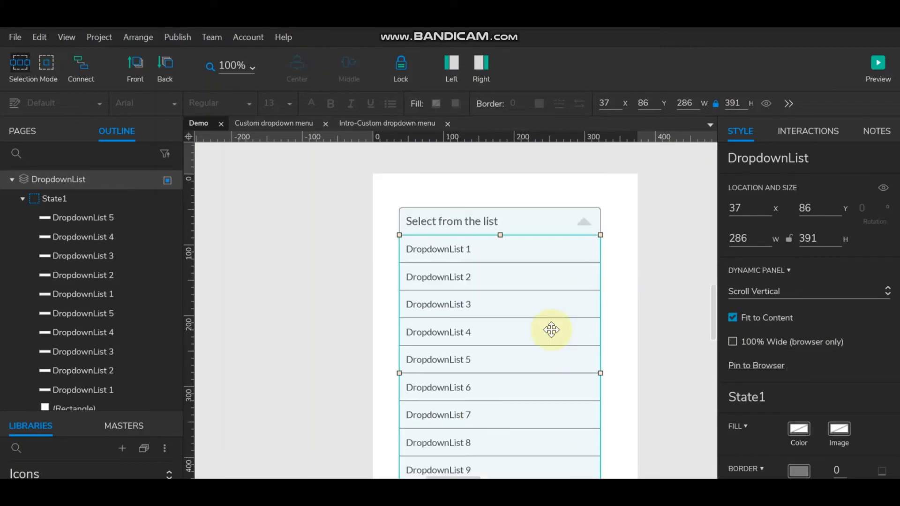
scroll(551, 324, "down", 3)
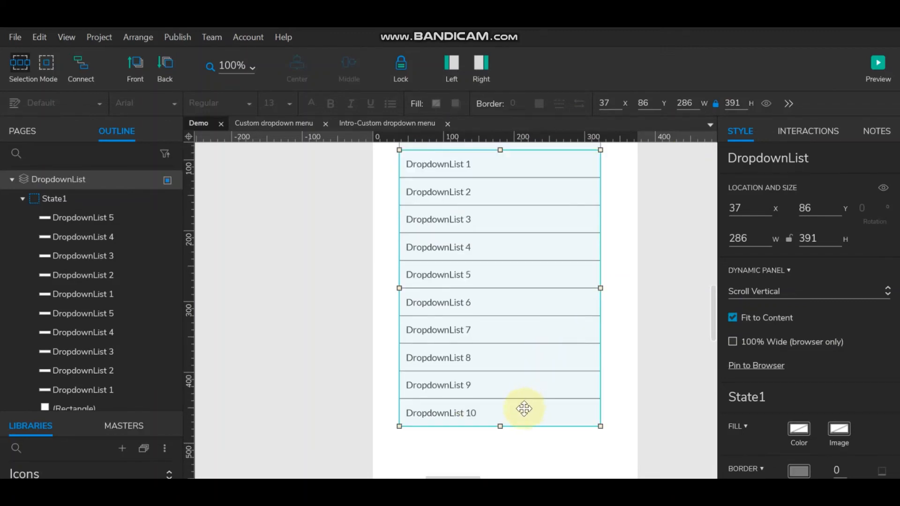
left_click_drag(500, 426, 499, 289)
left_click(626, 289)
scroll(656, 299, "up", 3)
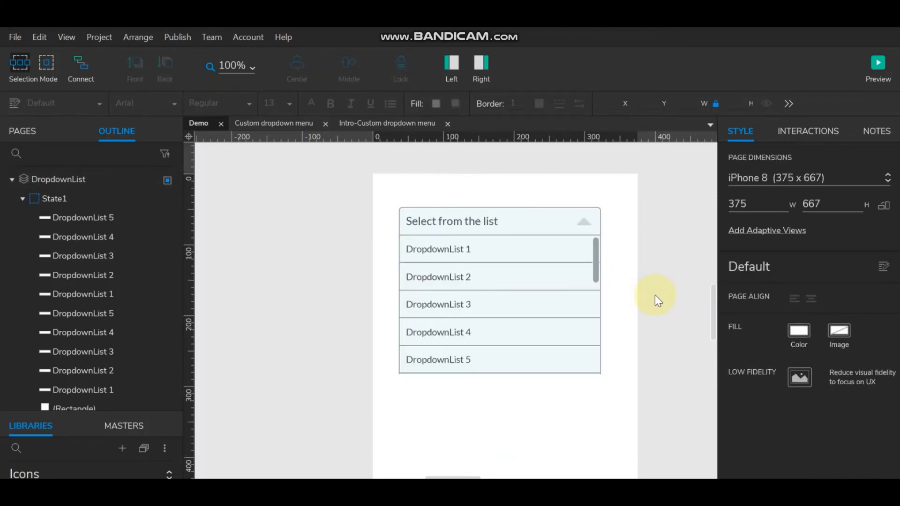
left_click(554, 295)
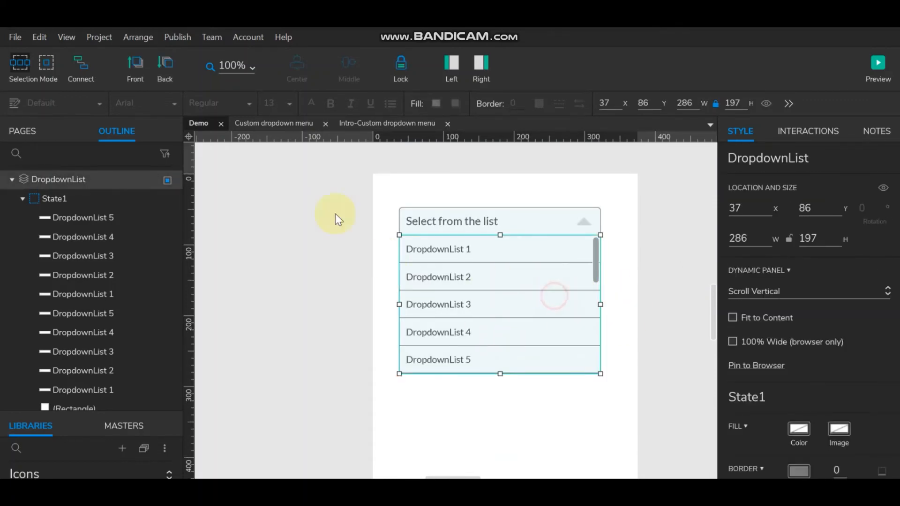
- Hide the DropdownList panel by default and preview the Demo page in the browser
left_click(766, 103)
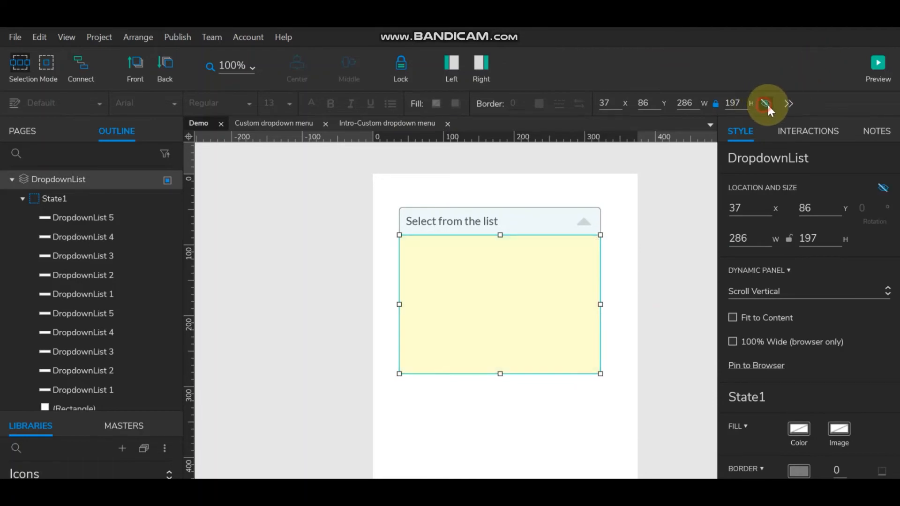
left_click(878, 64)
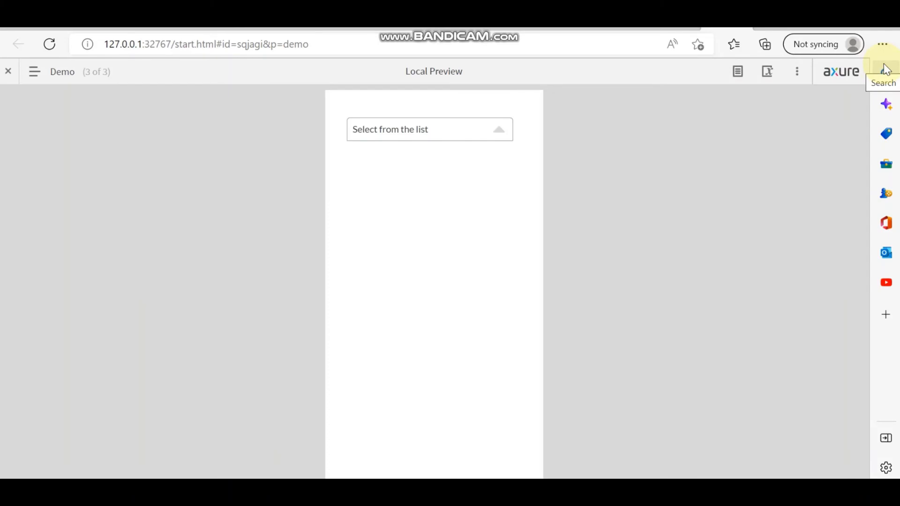
- Open the previewed dropdown, scroll through its list of items and choose DropdownList 10
left_click(497, 129)
scroll(453, 217, "down", 3)
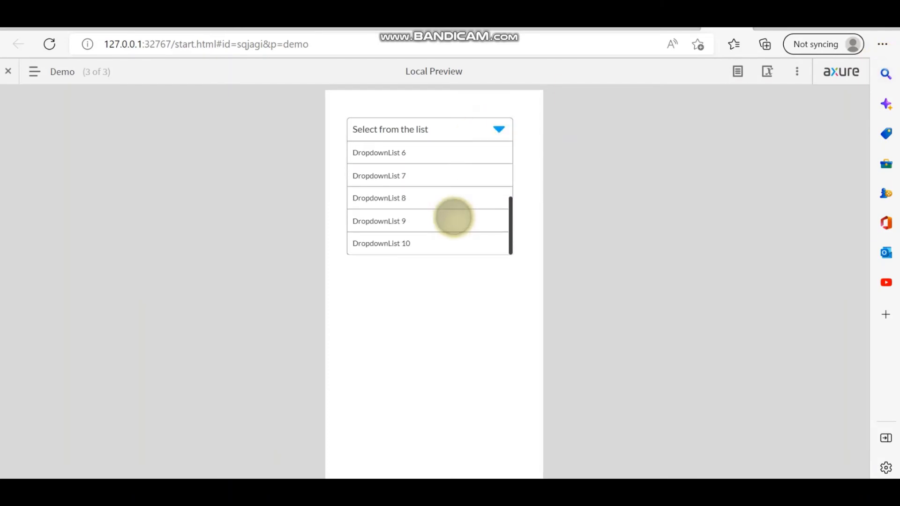
scroll(443, 226, "up", 3)
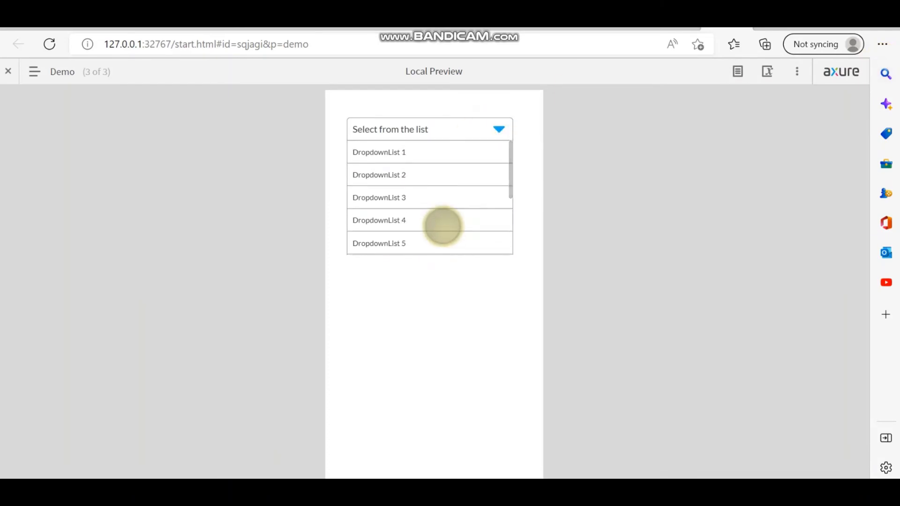
scroll(443, 227, "down", 3)
left_click(435, 242)
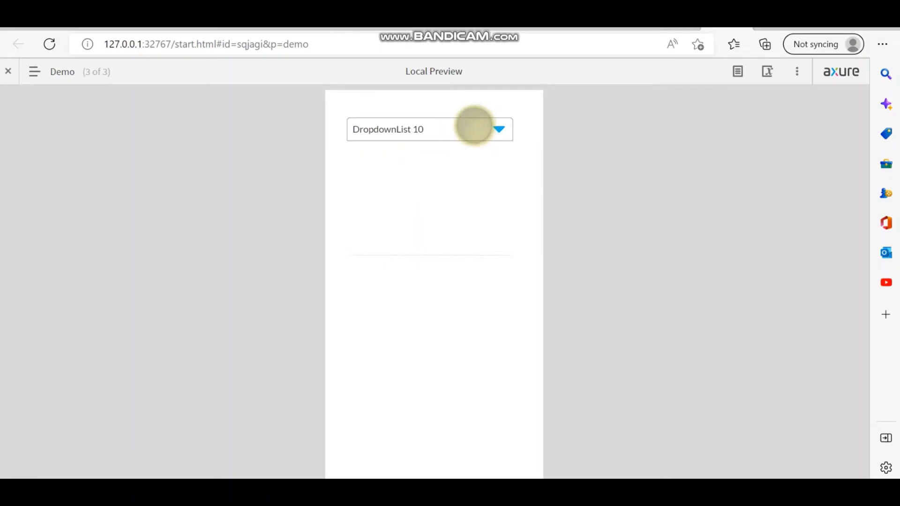
- Reopen the previewed dropdown to choose DropdownList 2 and DropdownList 3 in turn, and test the list's scrolling again
left_click(474, 125)
scroll(431, 185, "up", 3)
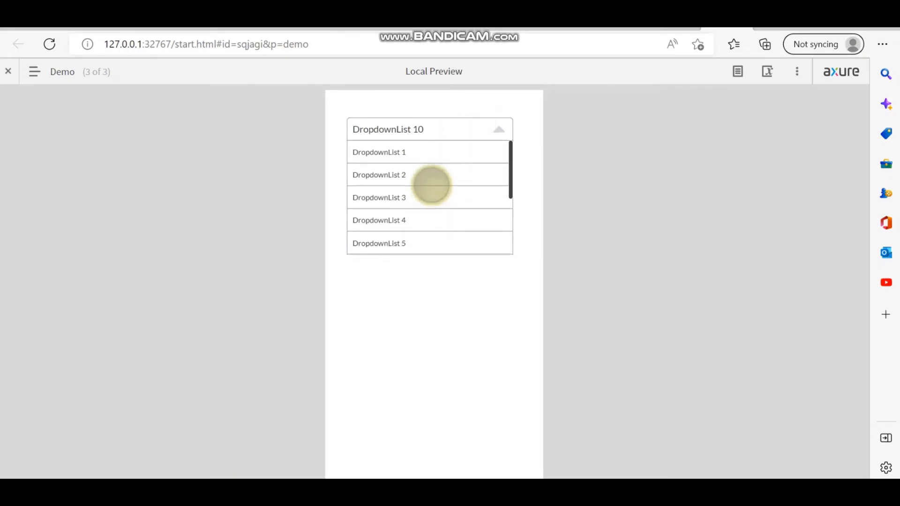
left_click(426, 177)
left_click(439, 128)
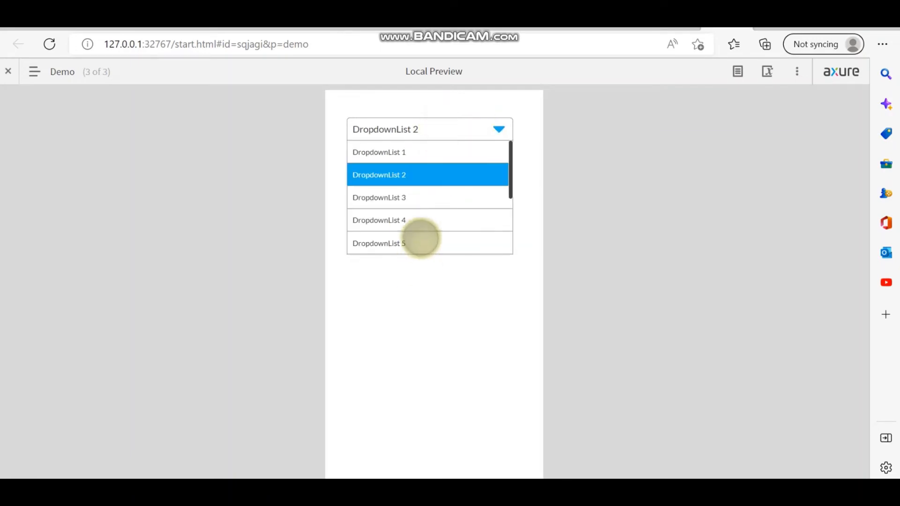
left_click(420, 204)
left_click(426, 127)
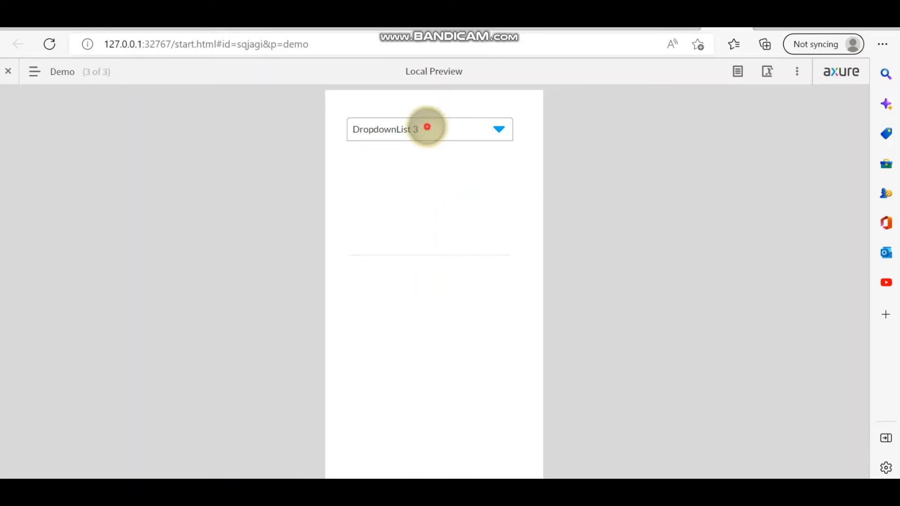
scroll(412, 229, "down", 3)
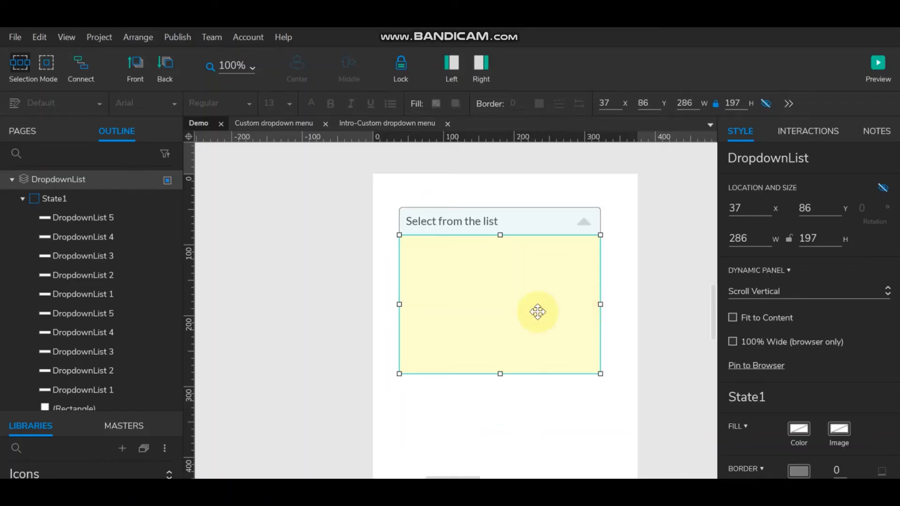
- Open State1 of the DropdownList panel, review the DropdownList 1 item's click interaction and leave the state
double_click(510, 271)
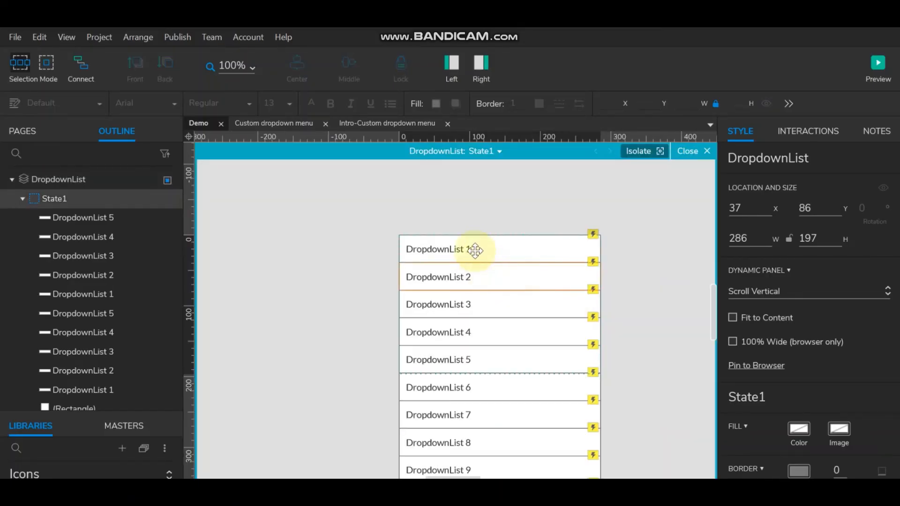
left_click(475, 249)
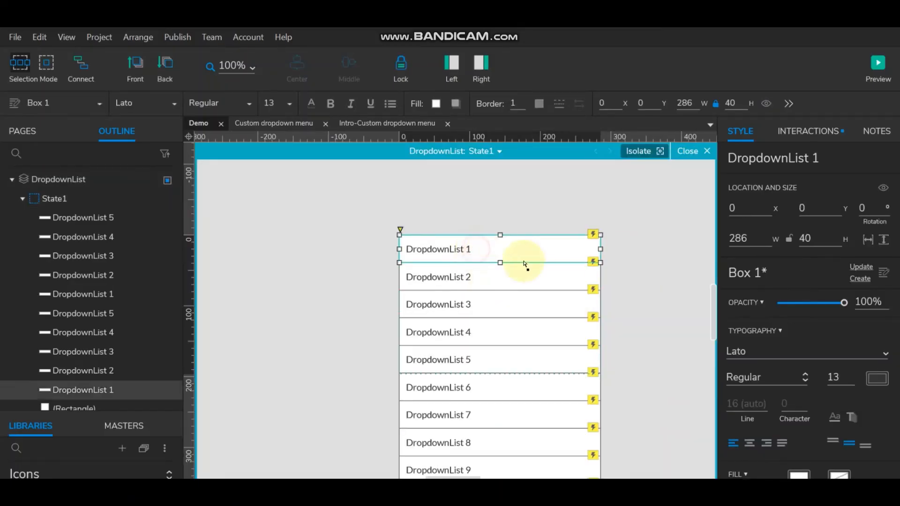
left_click(810, 132)
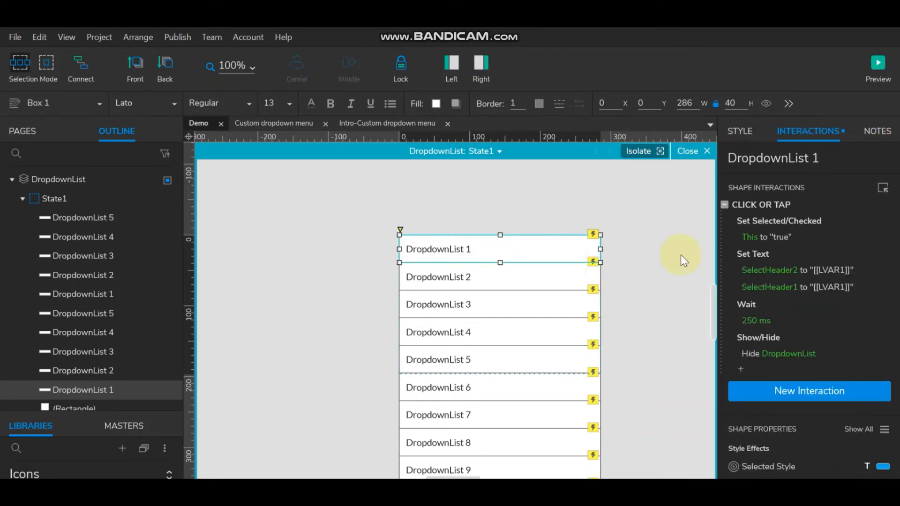
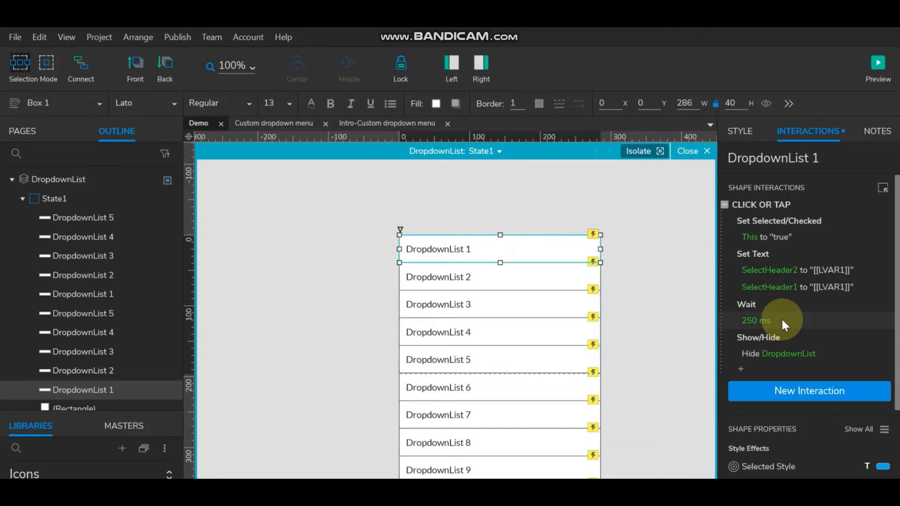
left_click(692, 151)
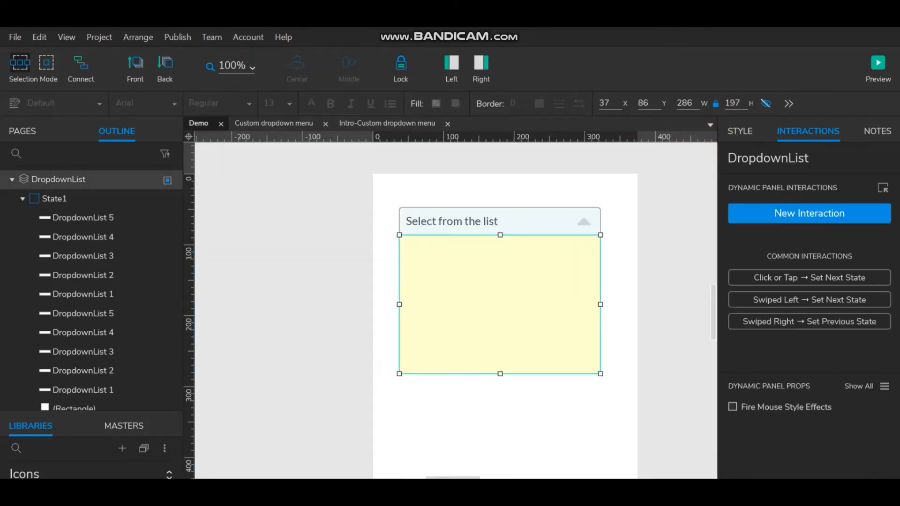
left_click(385, 282)
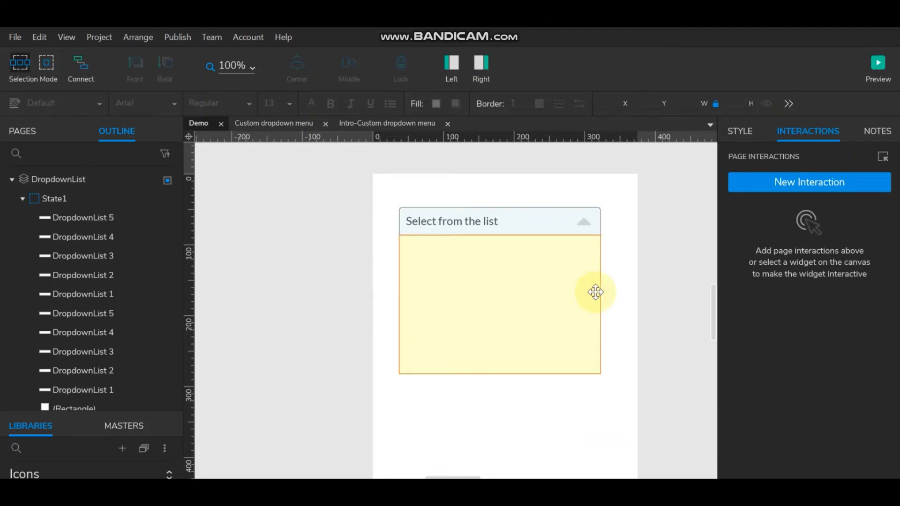
left_click(14, 178)
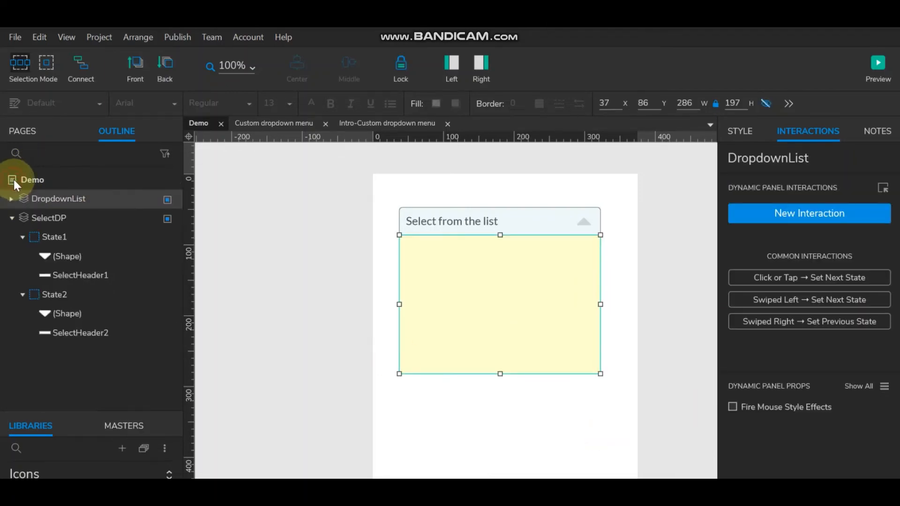
left_click(390, 206)
left_click_drag(390, 206, 614, 383)
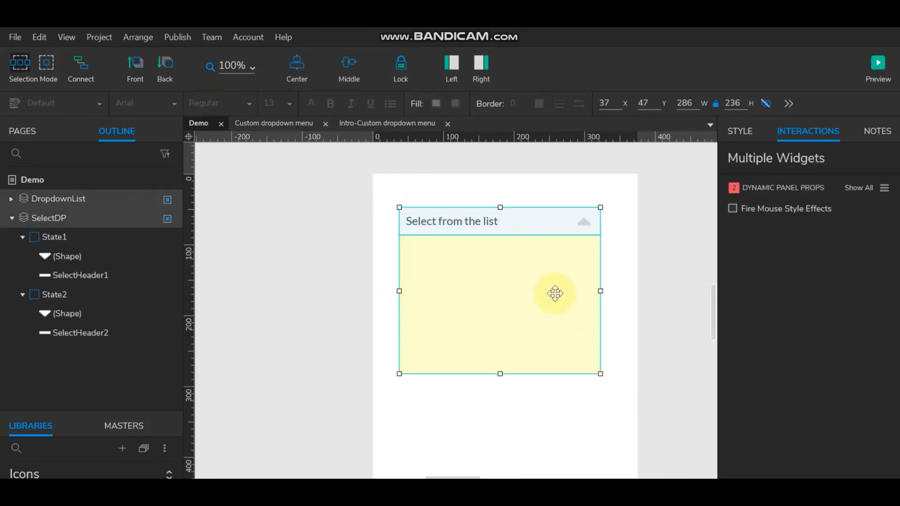
scroll(556, 293, "down", 2)
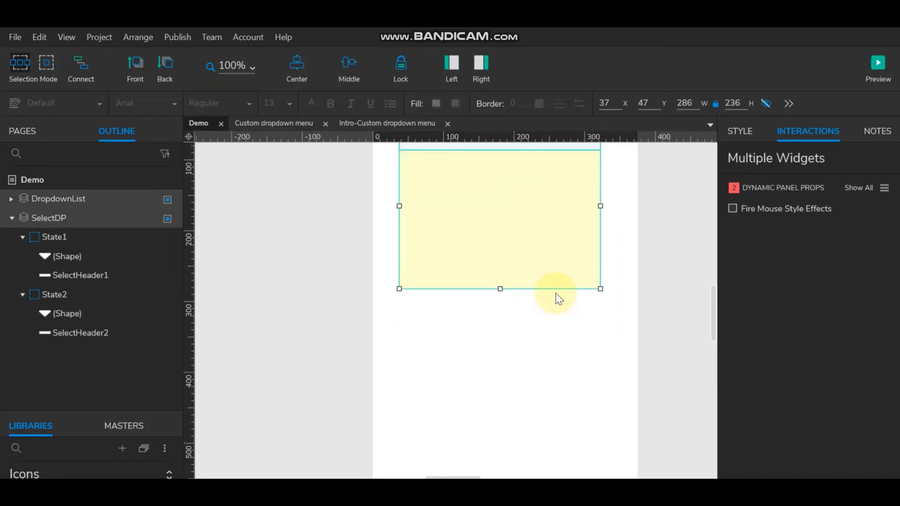
left_click(429, 299)
scroll(502, 297, "up", 2)
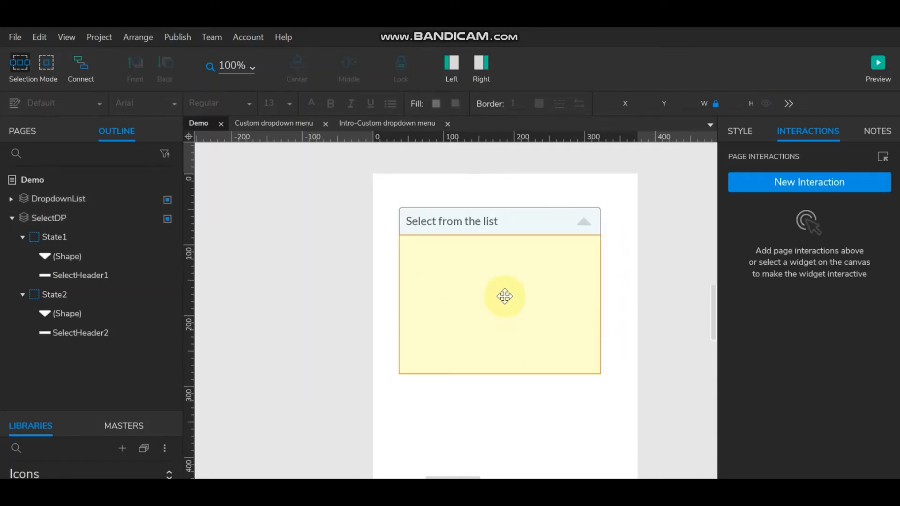
double_click(502, 297)
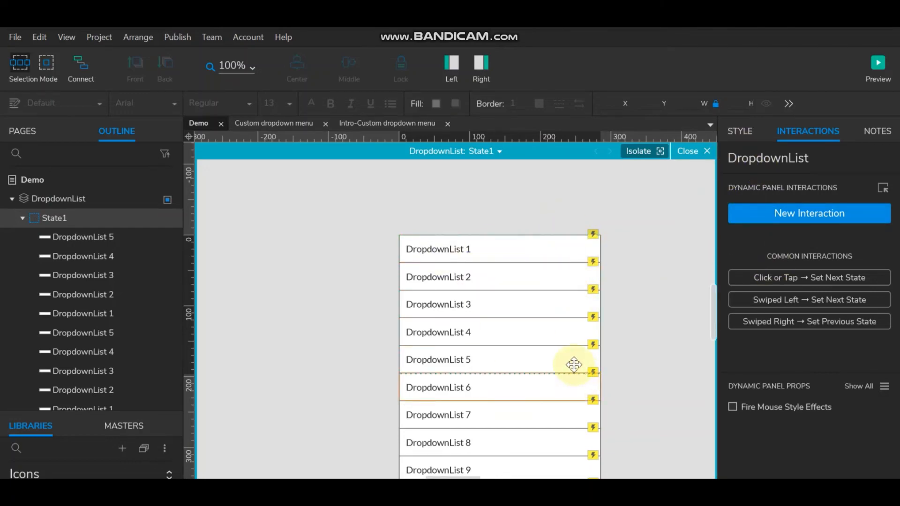
left_click(693, 152)
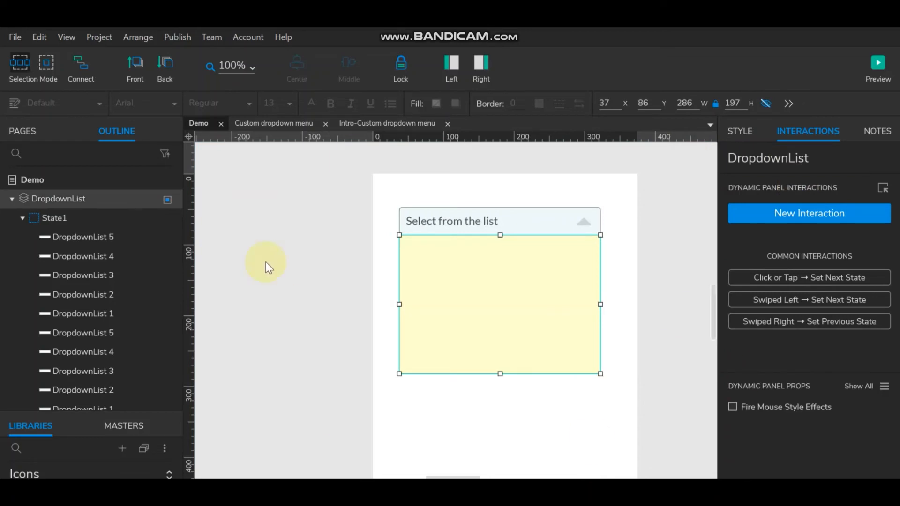
left_click(319, 258)
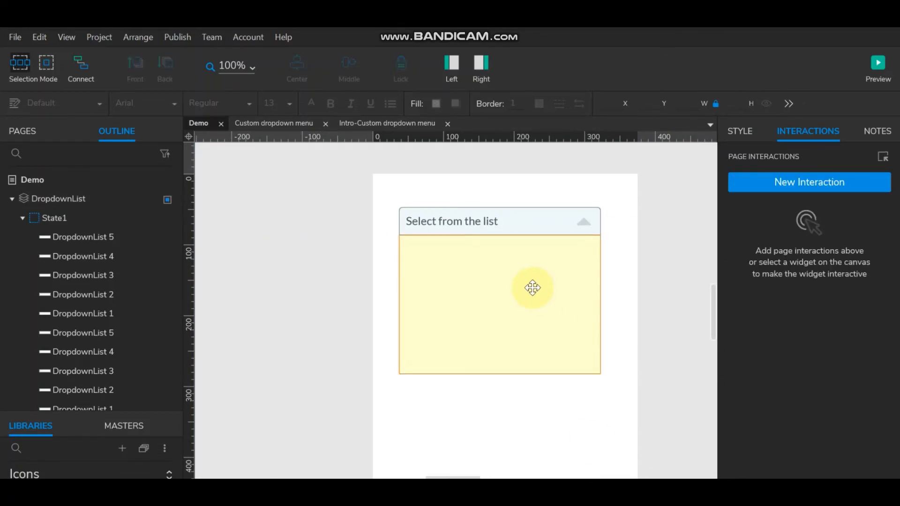
left_click_drag(526, 284, 59, 295)
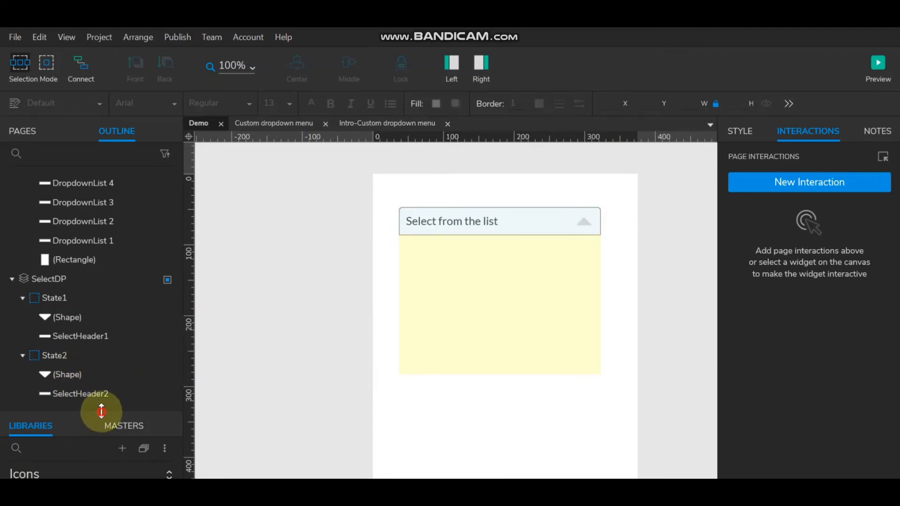
- Enlarge the library area and duplicate the SelectDP header below the list panel, at X 37, Y 330
left_click_drag(102, 412, 104, 233)
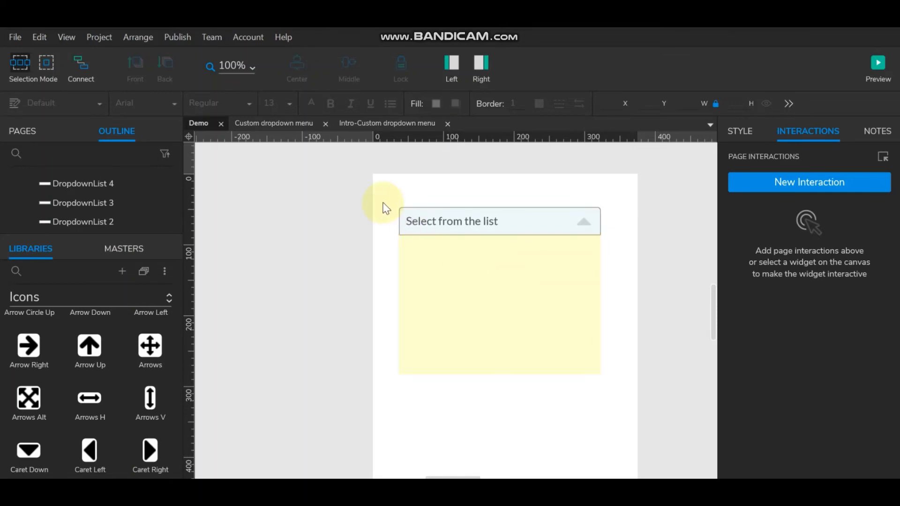
left_click(396, 224)
left_click(376, 204)
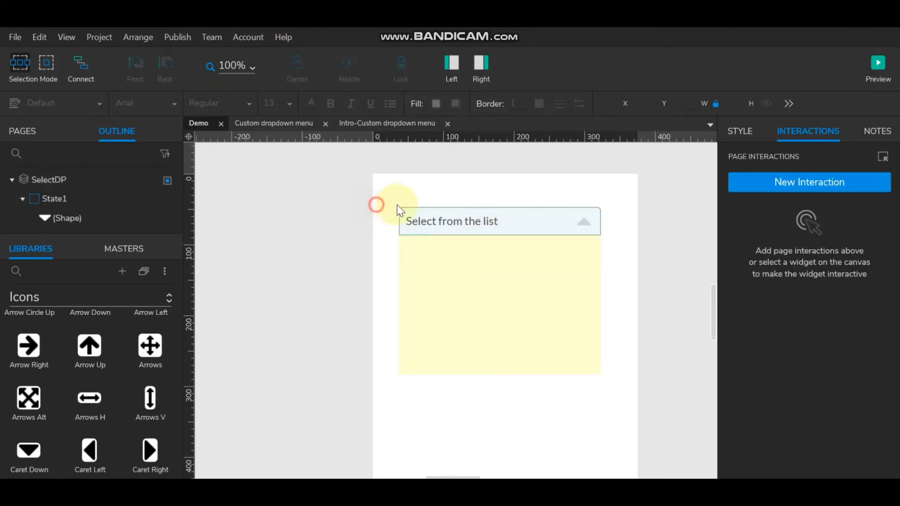
left_click(459, 219)
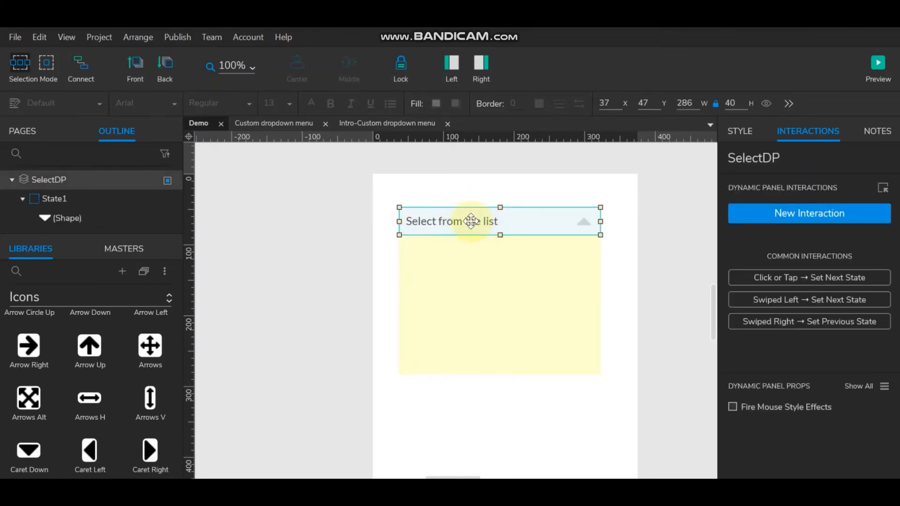
left_click_drag(471, 221, 474, 427)
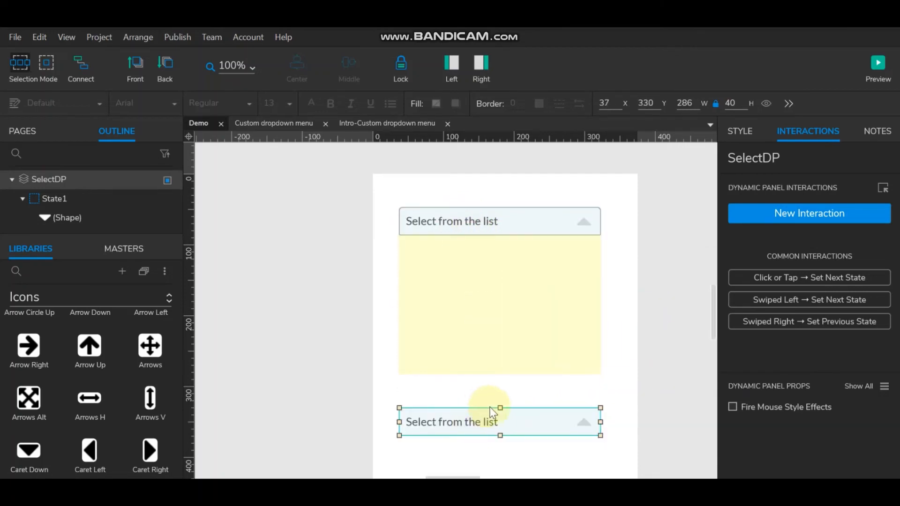
- Check the click actions of DropdownList 1 inside the original list panel and return to the page
left_click(575, 336)
double_click(510, 293)
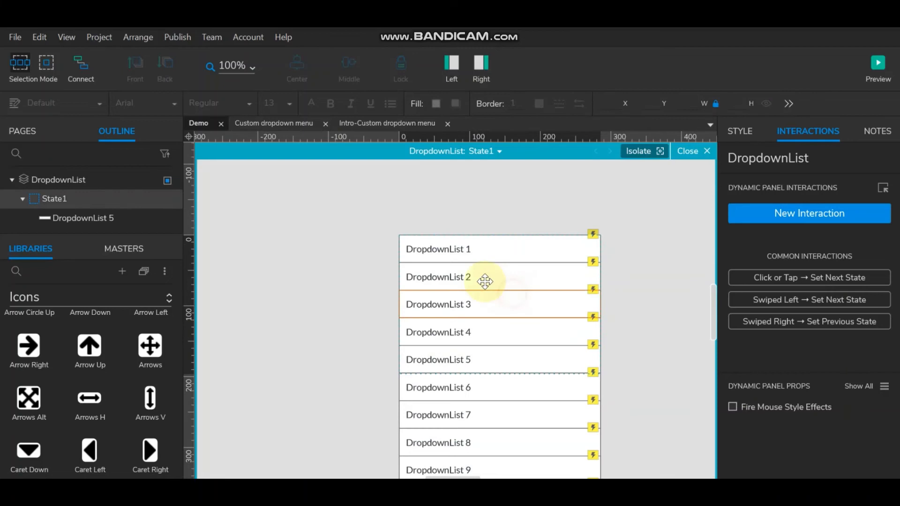
left_click(484, 250)
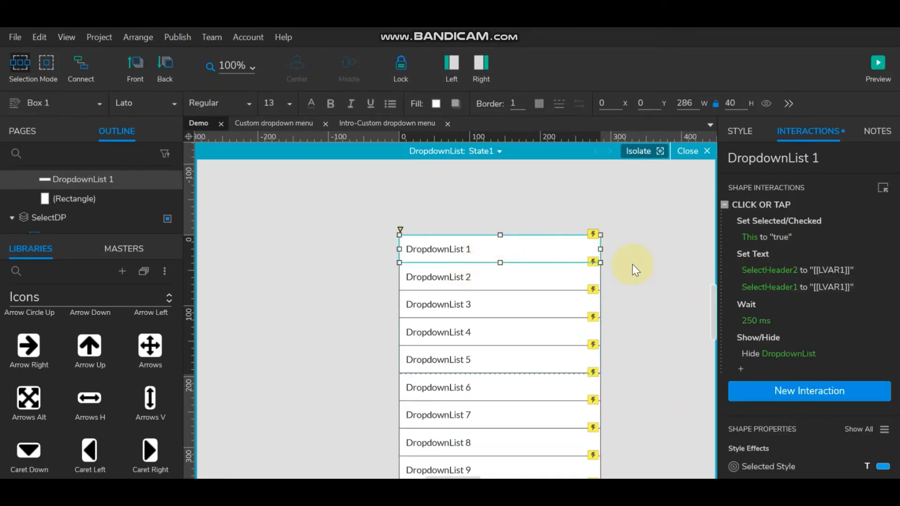
left_click(701, 151)
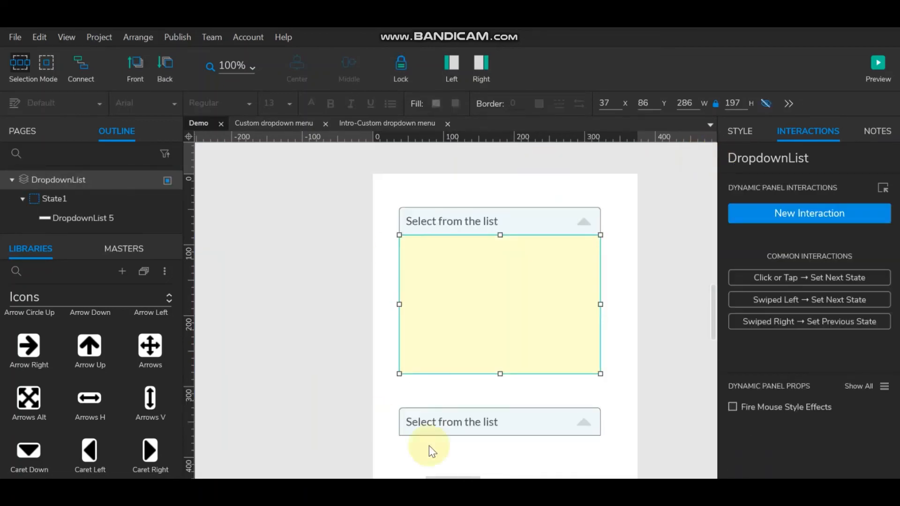
- Duplicate the DropdownList panel directly beneath the second header and open State1 of the copy
scroll(635, 373, "down", 4)
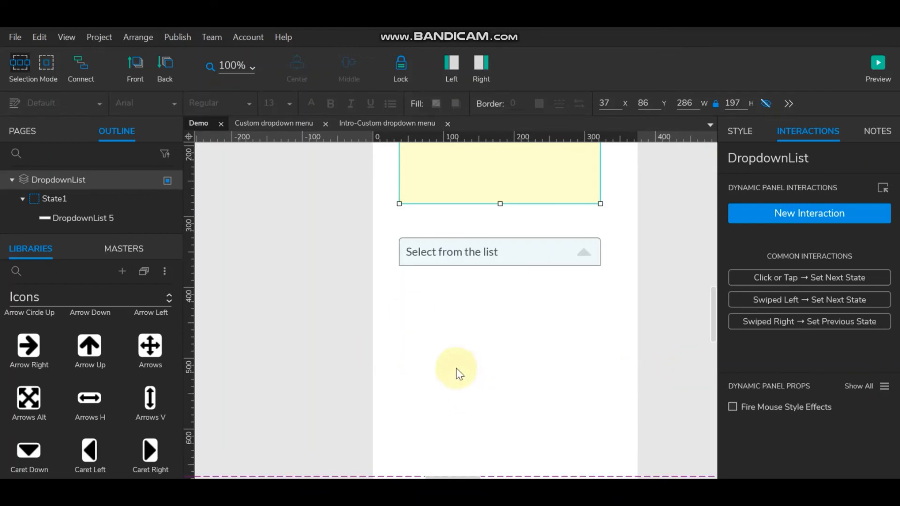
scroll(516, 346, "up", 2)
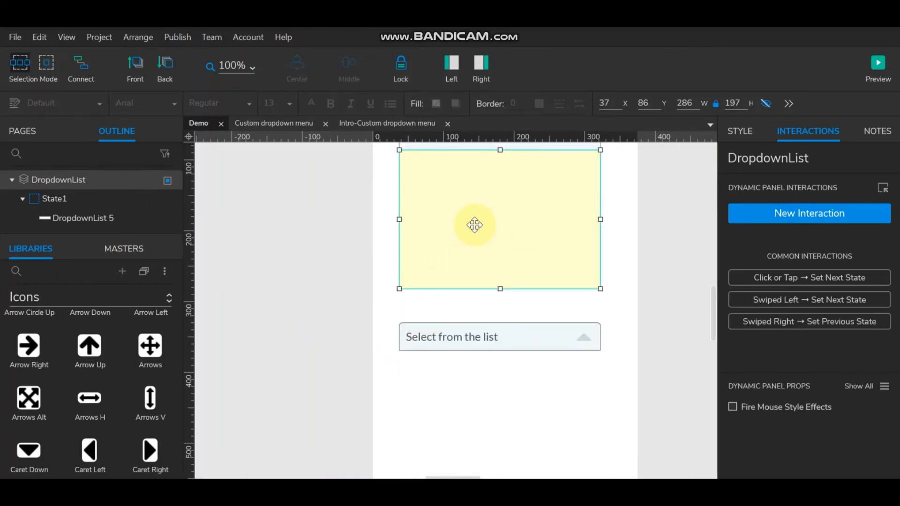
left_click_drag(469, 221, 474, 426)
left_click(624, 378)
double_click(533, 386)
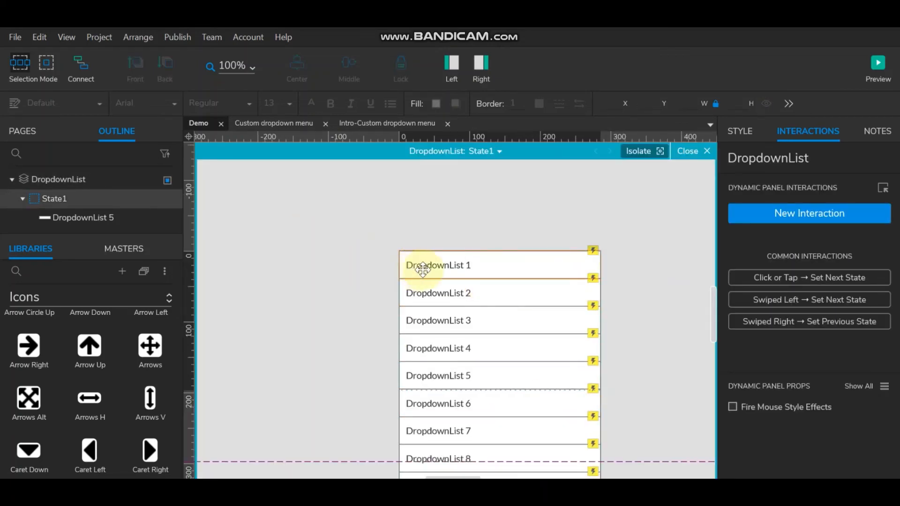
- Add a Repeater from the Default library to State1 of the copied DropdownList panel, at X 0, Y 0
left_click(67, 300)
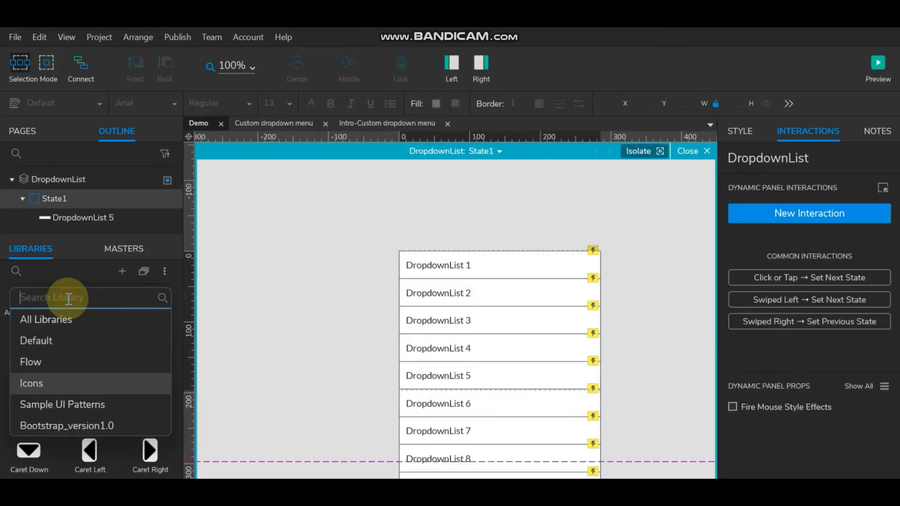
left_click(70, 344)
scroll(87, 415, "down", 3)
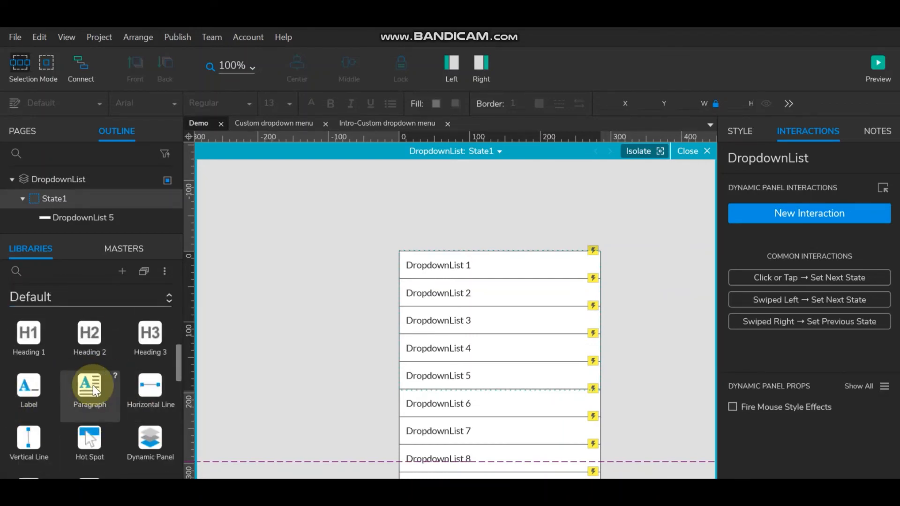
scroll(93, 385, "down", 2)
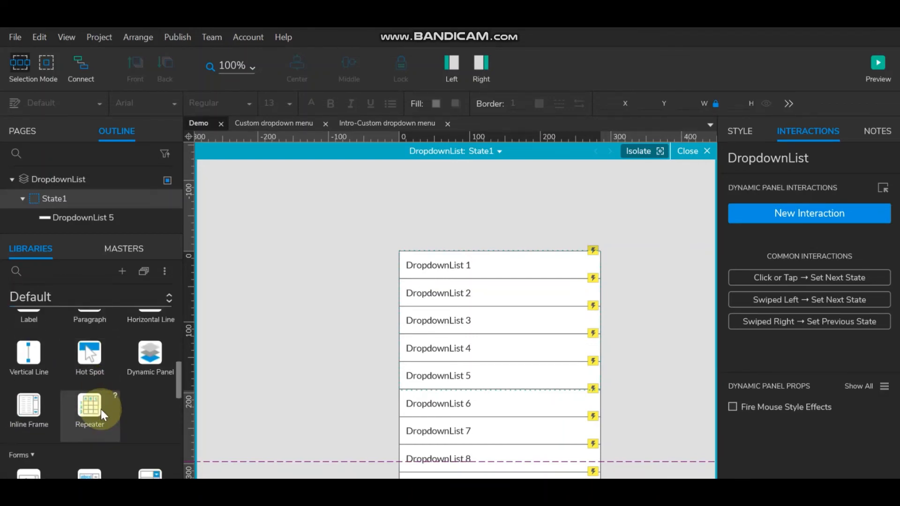
left_click_drag(96, 408, 401, 256)
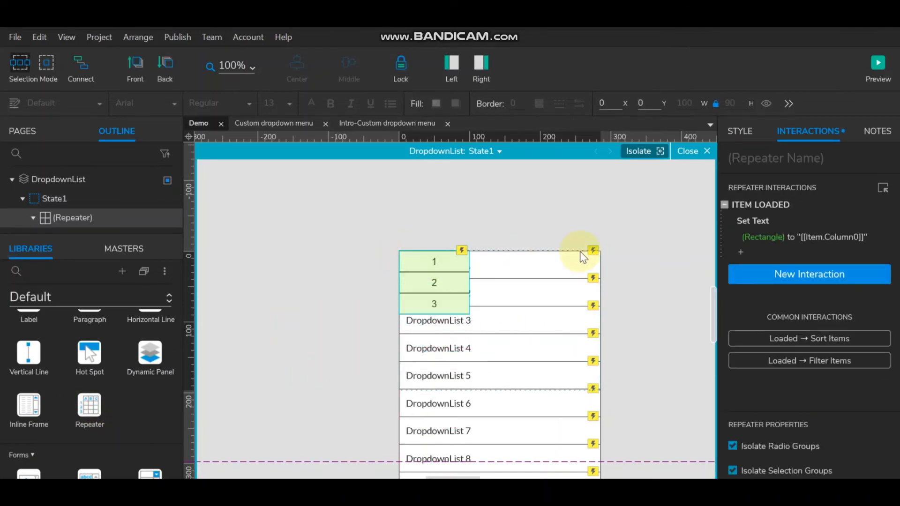
- Replace the repeater's default rectangle with the DropdownList 1 item and return to State1
left_click(519, 266)
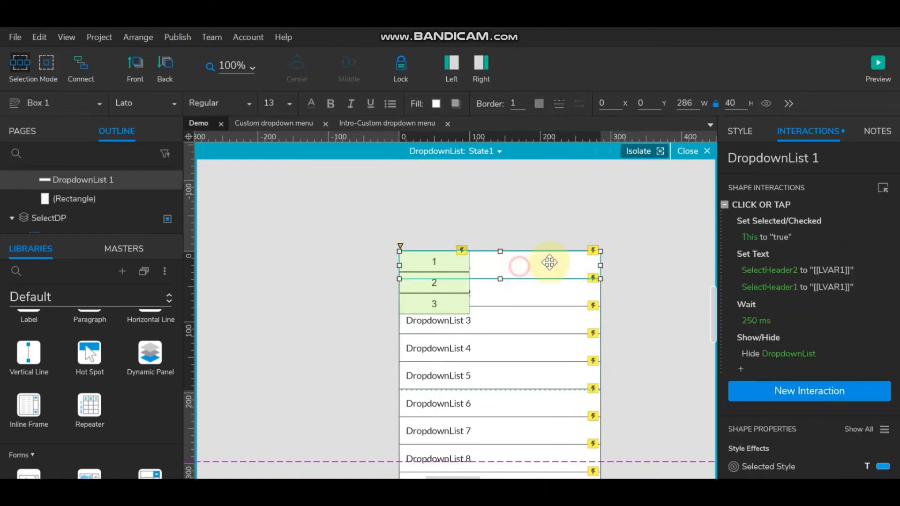
left_click(487, 188)
double_click(420, 262)
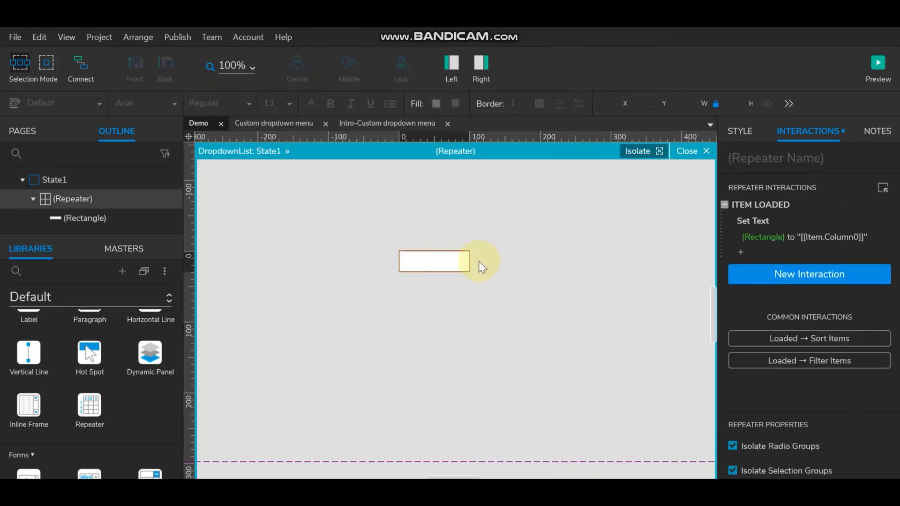
left_click(440, 263)
key("Delete")
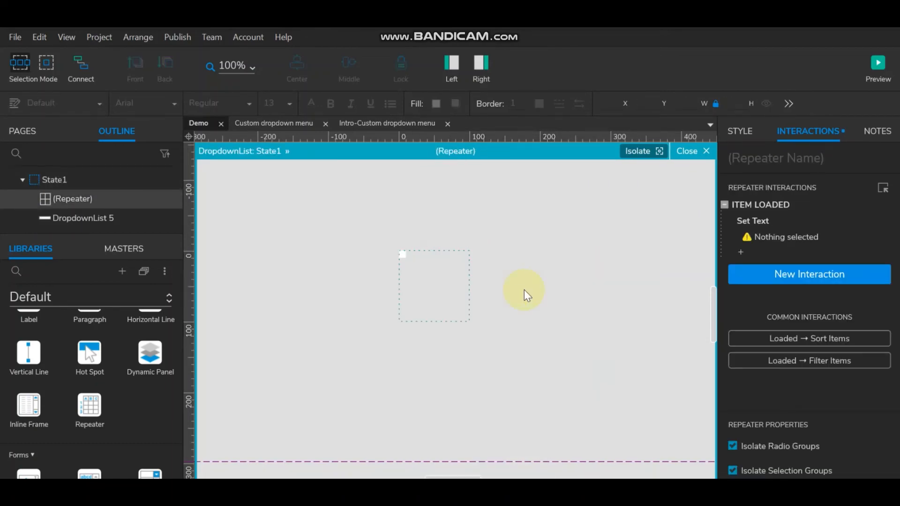
key("ctrl+v")
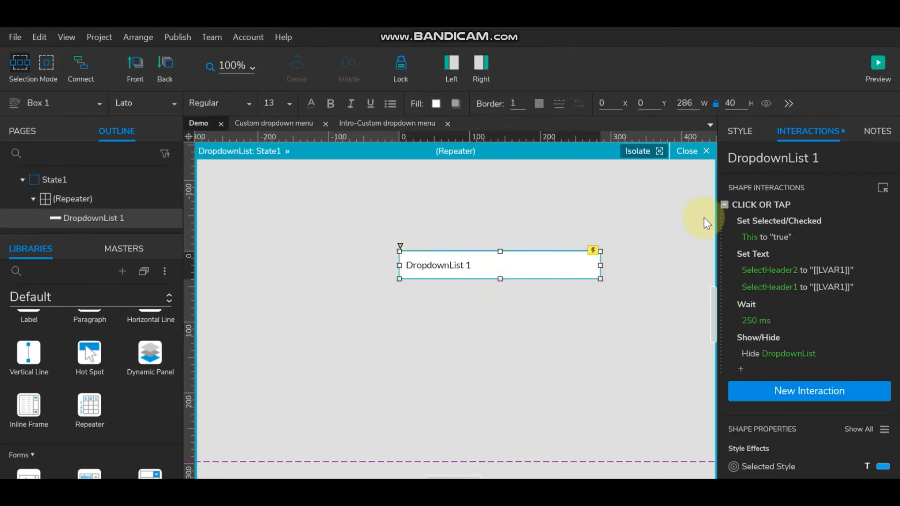
left_click(688, 151)
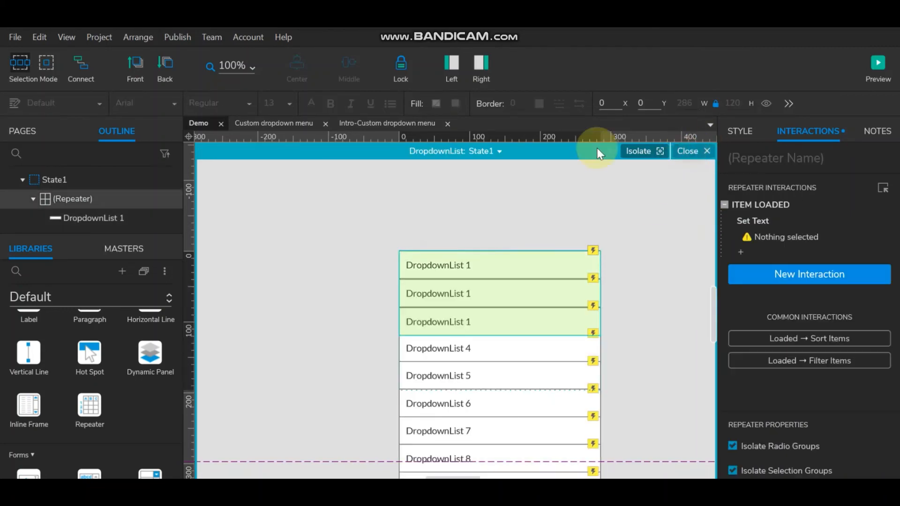
- Delete the separate items DropdownList 4 through DropdownList 10 from State1
scroll(515, 352, "down", 3)
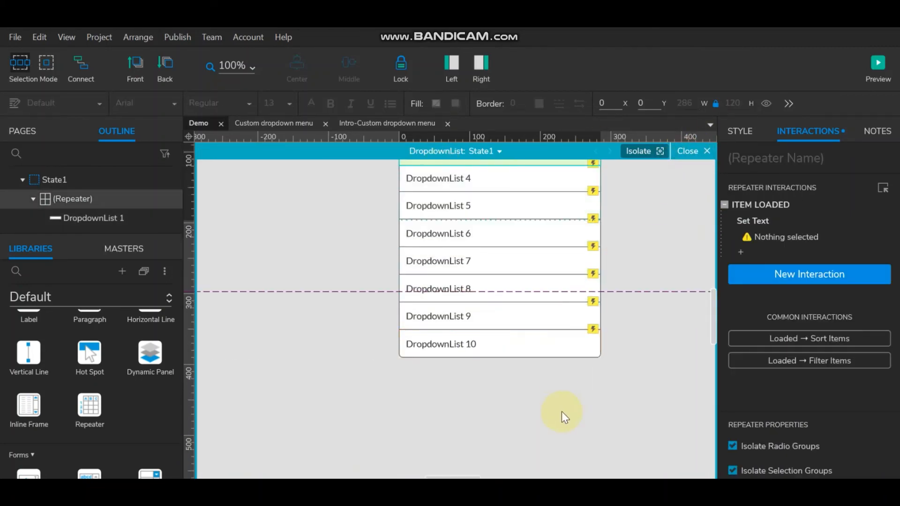
scroll(561, 414, "up", 2)
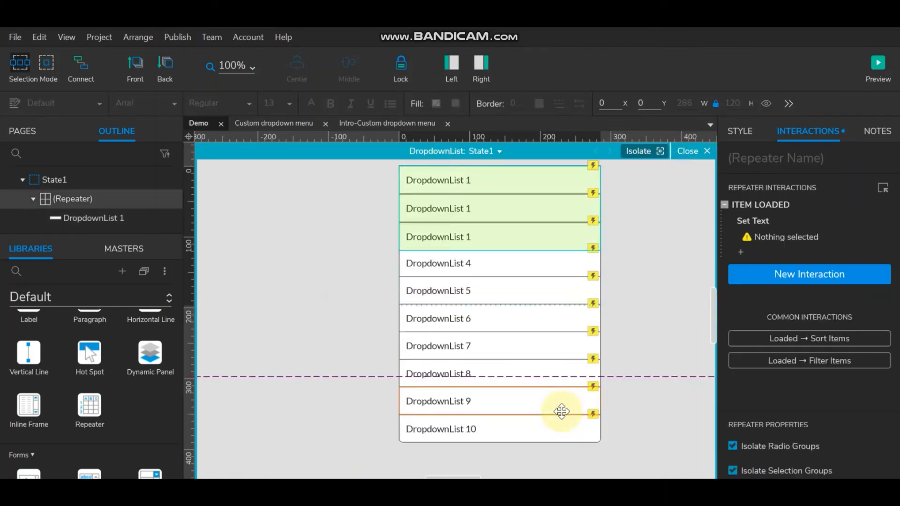
left_click(469, 265)
left_click(466, 291, "ctrl")
left_click(464, 318, "ctrl")
left_click(463, 346, "ctrl")
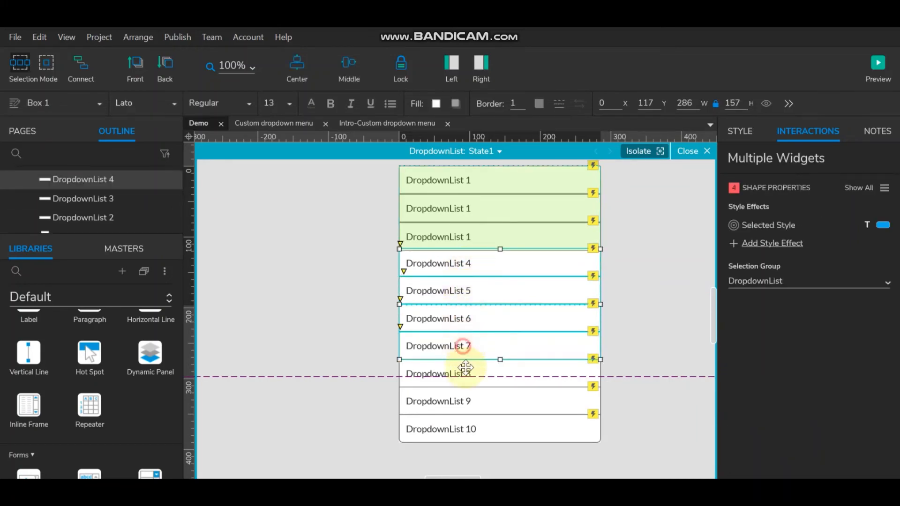
left_click(465, 373, "ctrl")
left_click(466, 403, "ctrl")
left_click(465, 426, "ctrl")
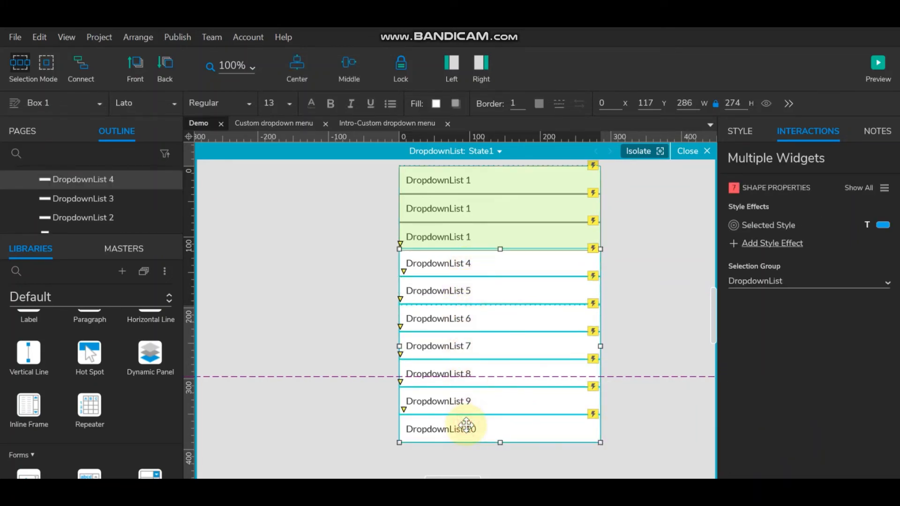
key("Delete")
scroll(643, 283, "up", 4)
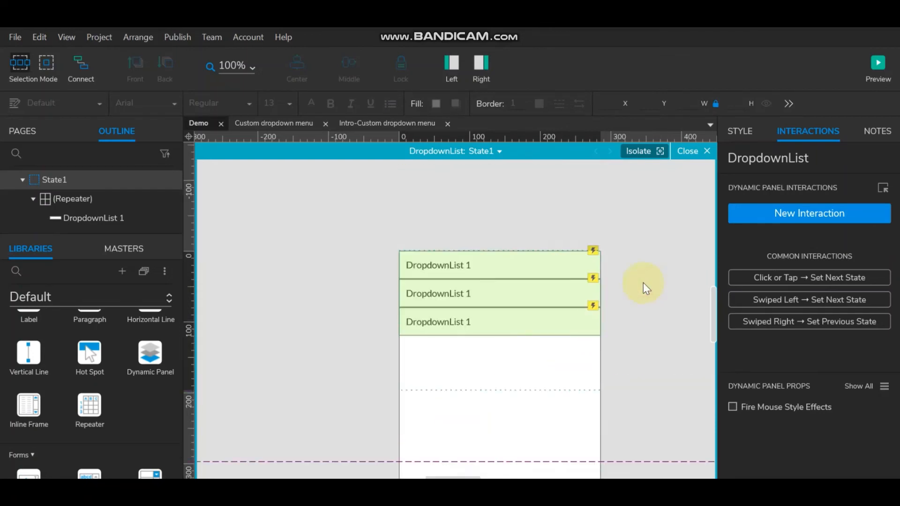
scroll(643, 283, "down", 2)
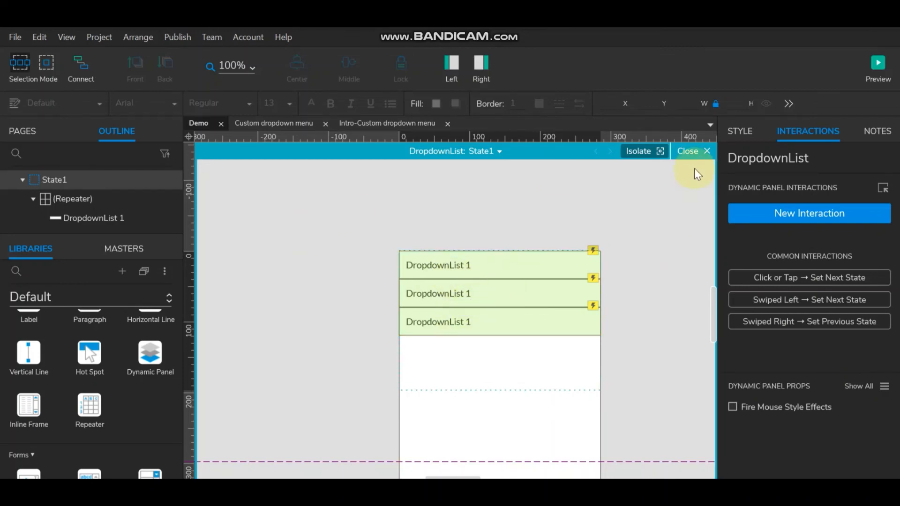
- Show the repeater's data table with more room and rename its column Column0 to Label
left_click(506, 253)
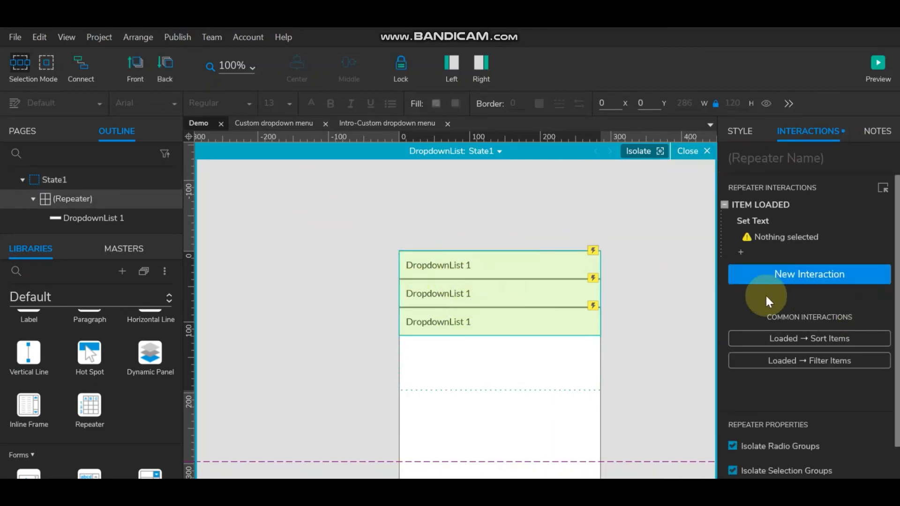
left_click(741, 132)
left_click_drag(715, 271, 653, 265)
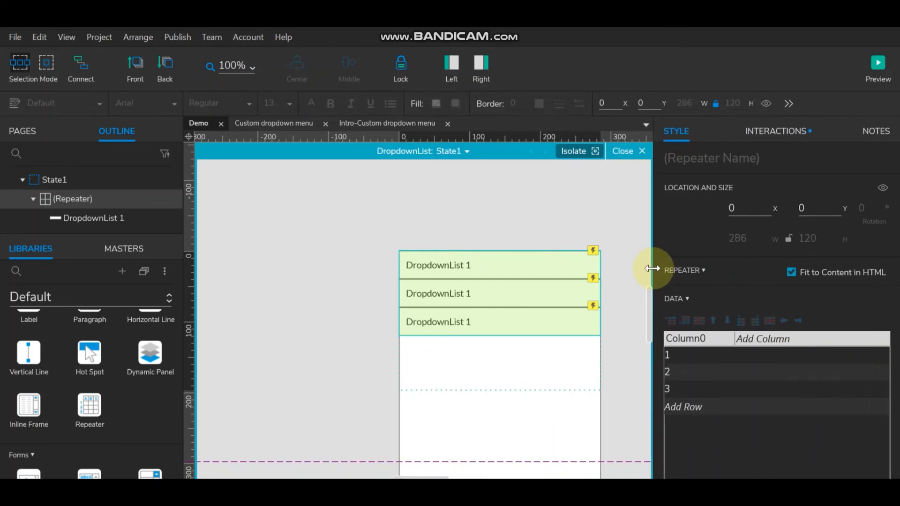
left_click(698, 339)
left_click(717, 338)
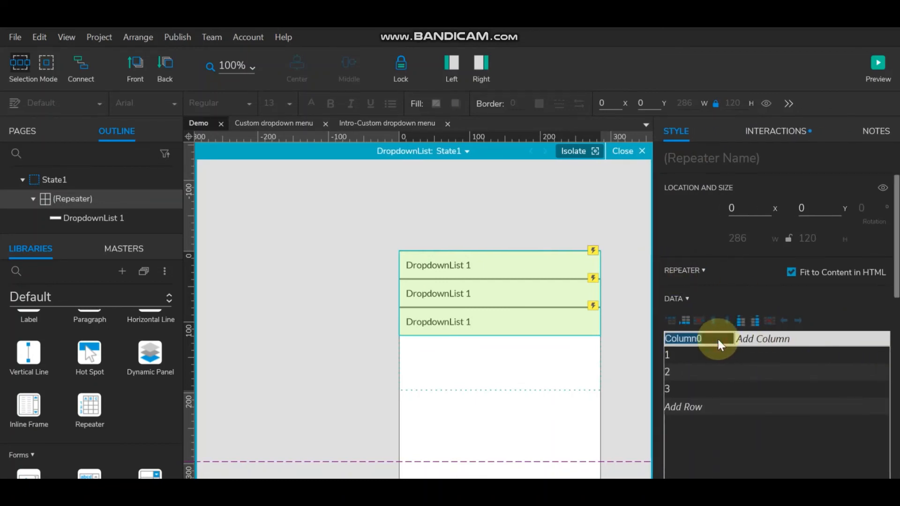
type("Label")
left_click(680, 354)
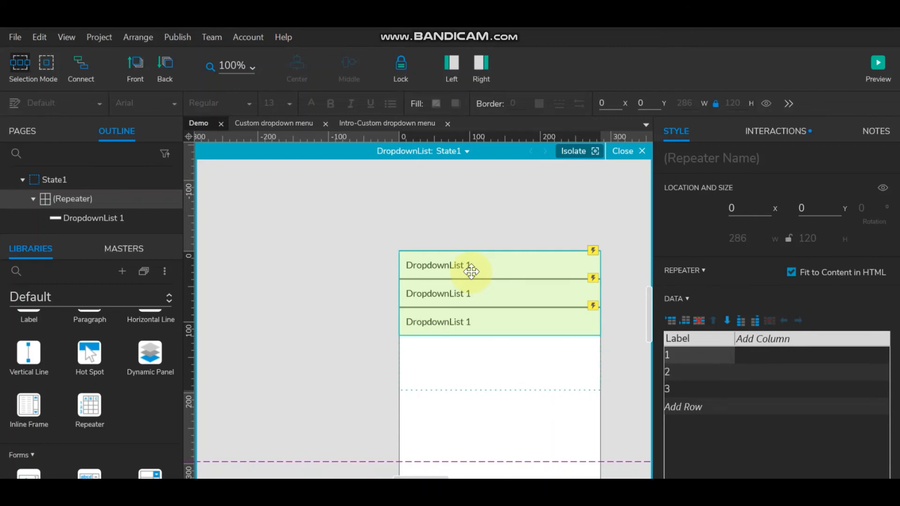
- Copy the text DropdownList 1 from the item inside the repeater into the first two Label rows
double_click(519, 269)
double_click(467, 265)
key("ctrl+c")
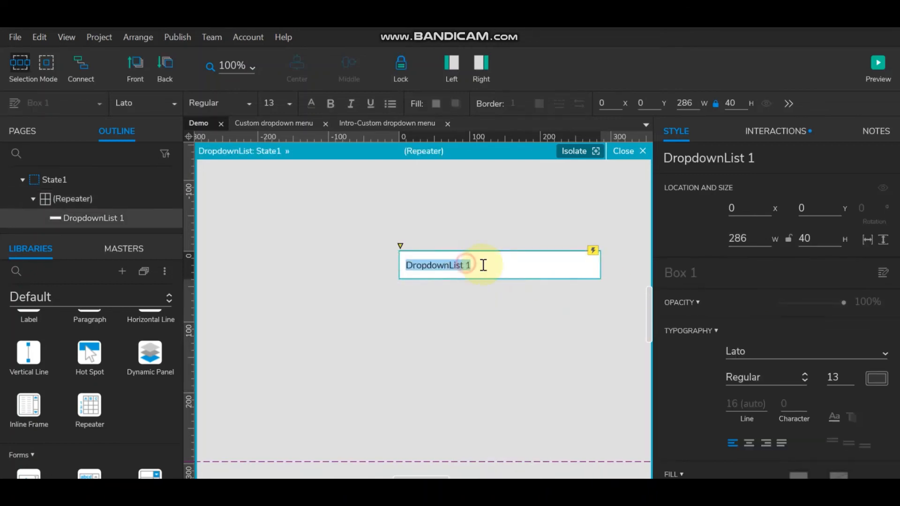
left_click(629, 150)
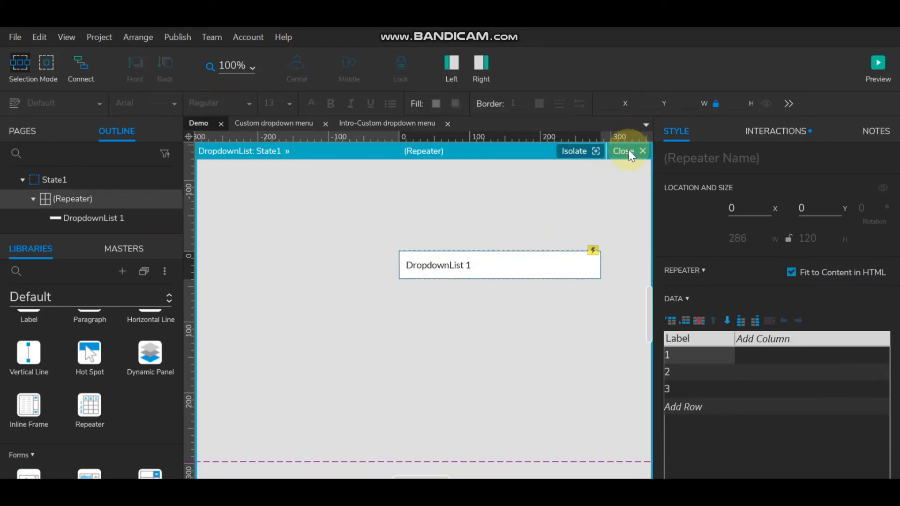
left_click(671, 357)
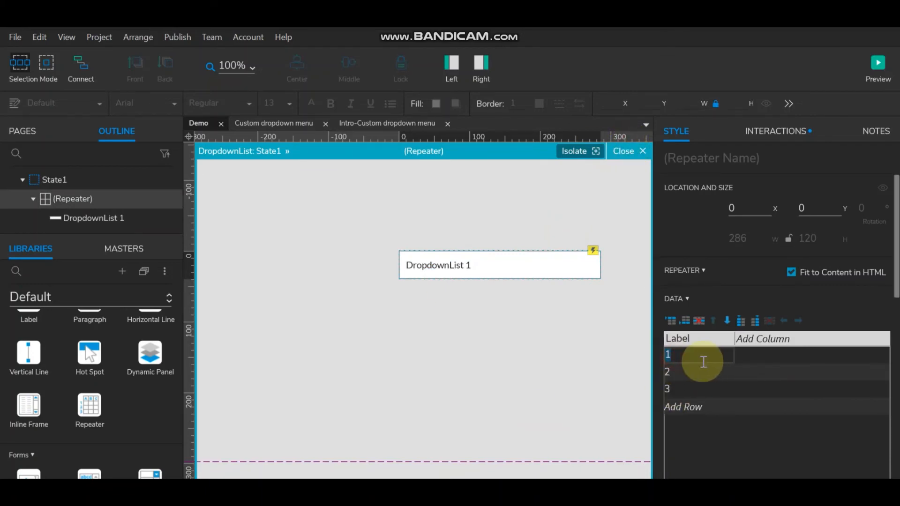
key("ctrl+v")
left_click(693, 378)
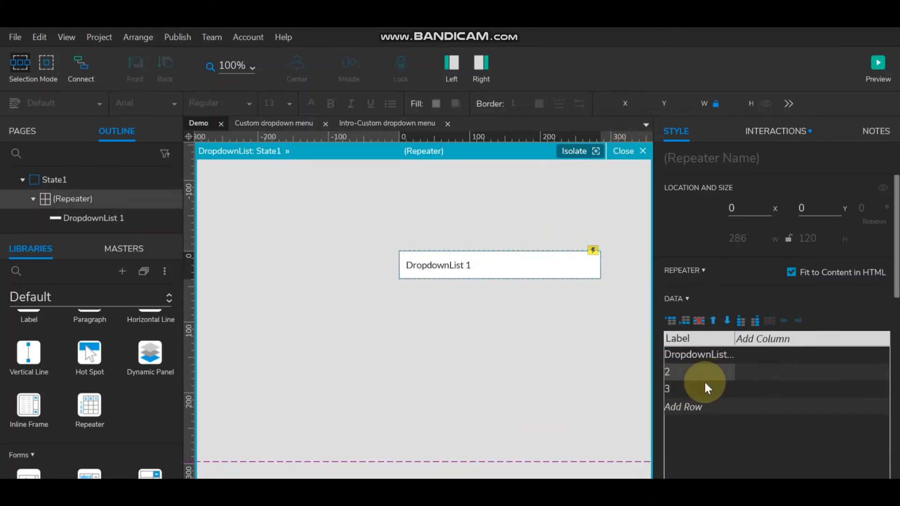
key("ctrl+v")
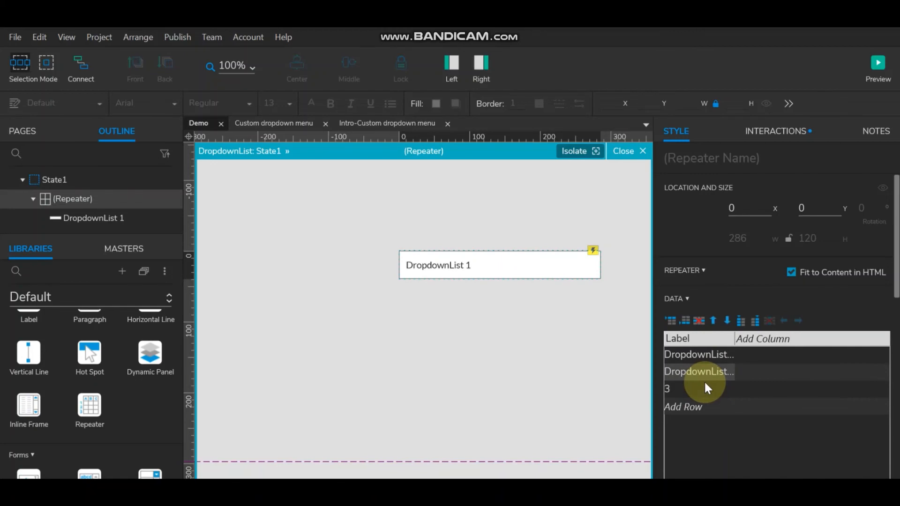
- Widen the Label column to show the full texts and change the second row to DropdownList 2
left_click(735, 338)
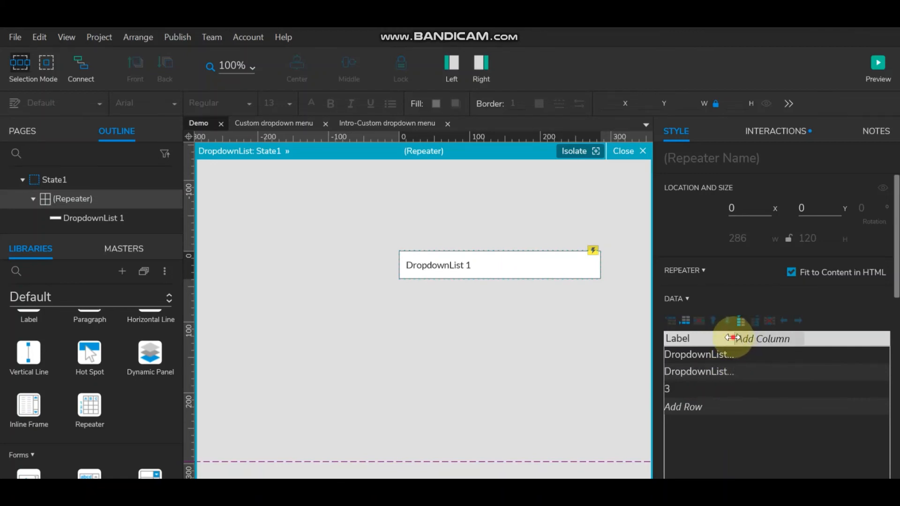
left_click_drag(735, 337, 803, 339)
left_click(735, 368)
left_click(737, 370)
key("ctrl+c")
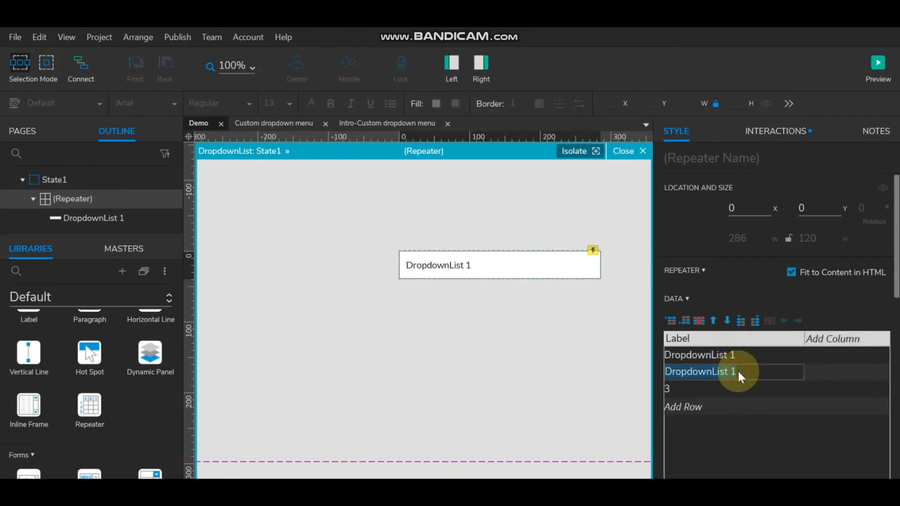
left_click(738, 369)
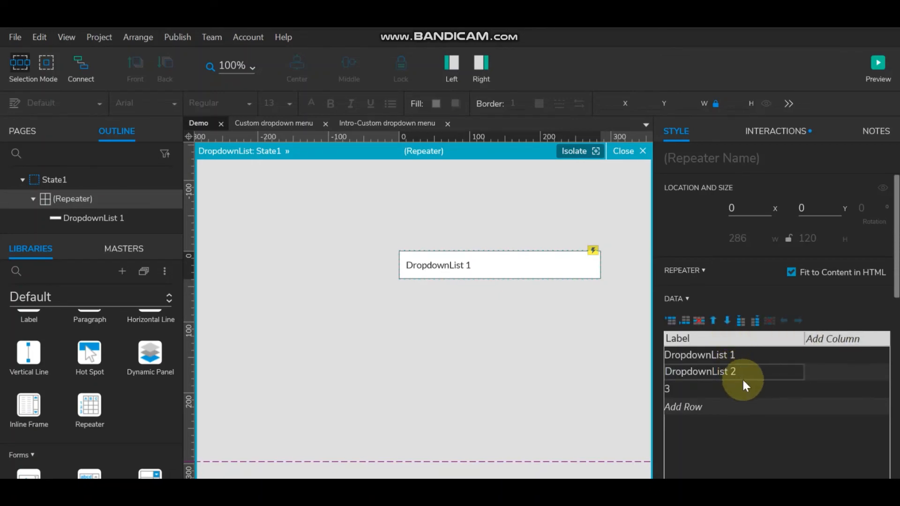
- Set the third Label row to DropdownList 3 and add rows for DropdownList 4 and DropdownList 5
left_click(689, 387)
key("ctrl+v")
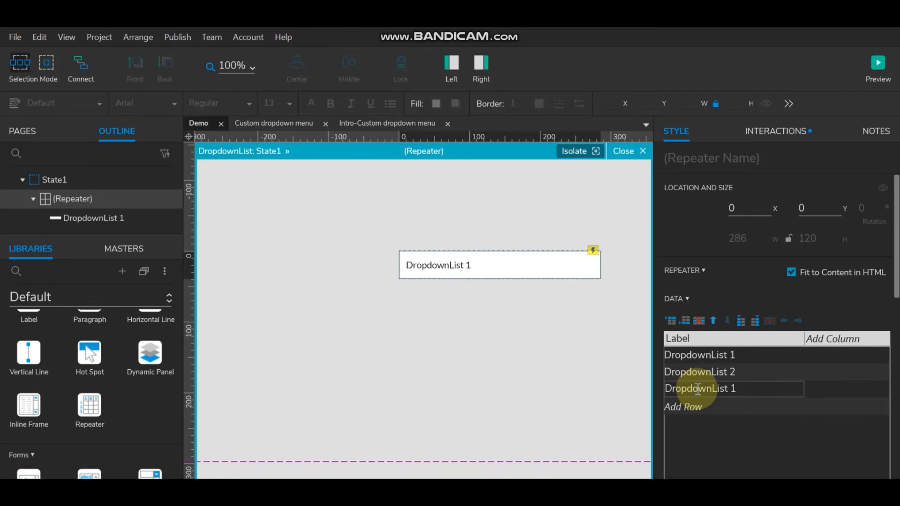
type("3")
left_click(696, 407)
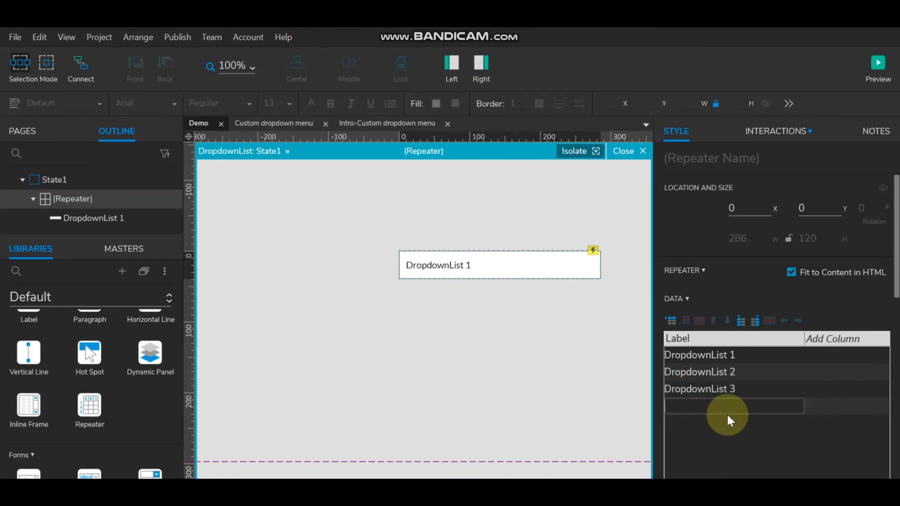
key("ctrl+v")
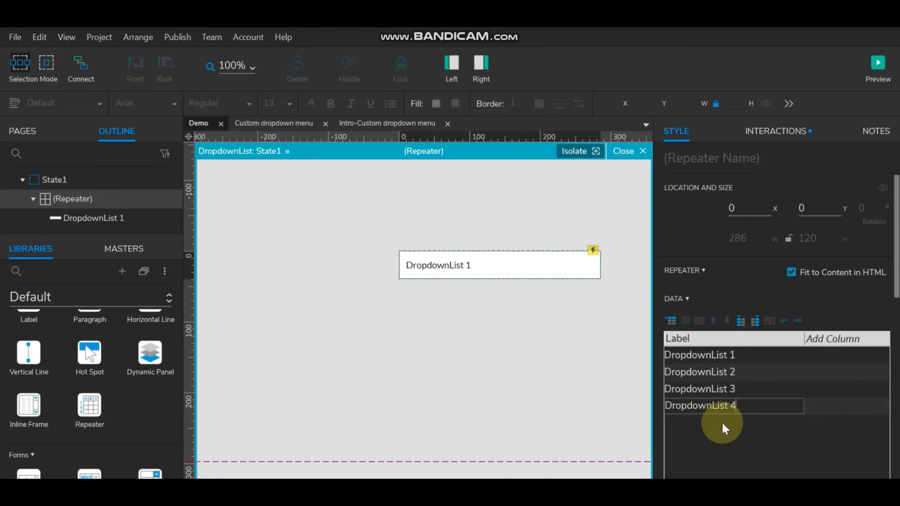
left_click(722, 423)
key("ctrl+v")
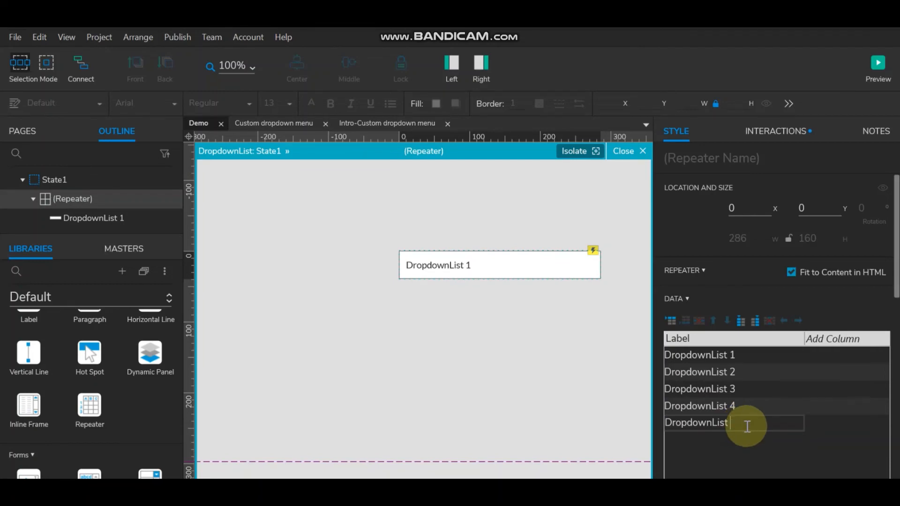
- Add a row with the text DropdownList 6 below the fifth row of the repeater's Label column
left_click(725, 436)
key("ctrl+v")
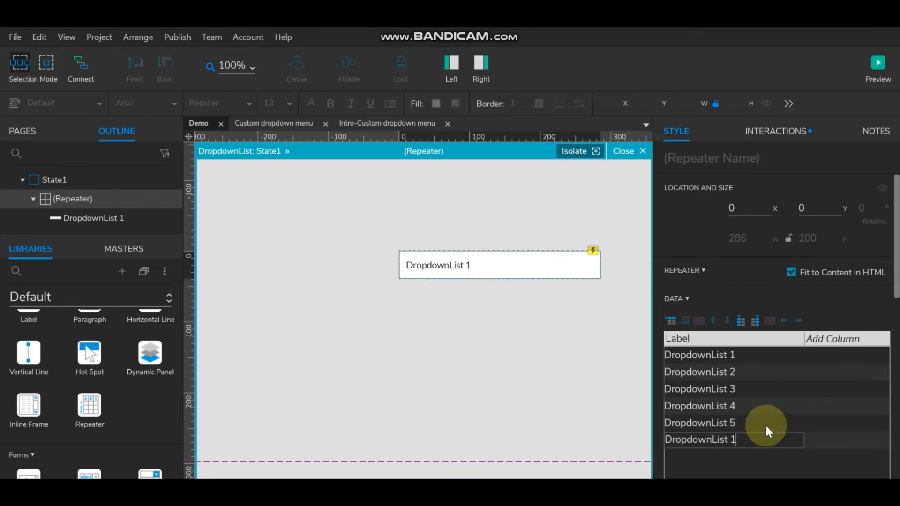
key("BackSpace")
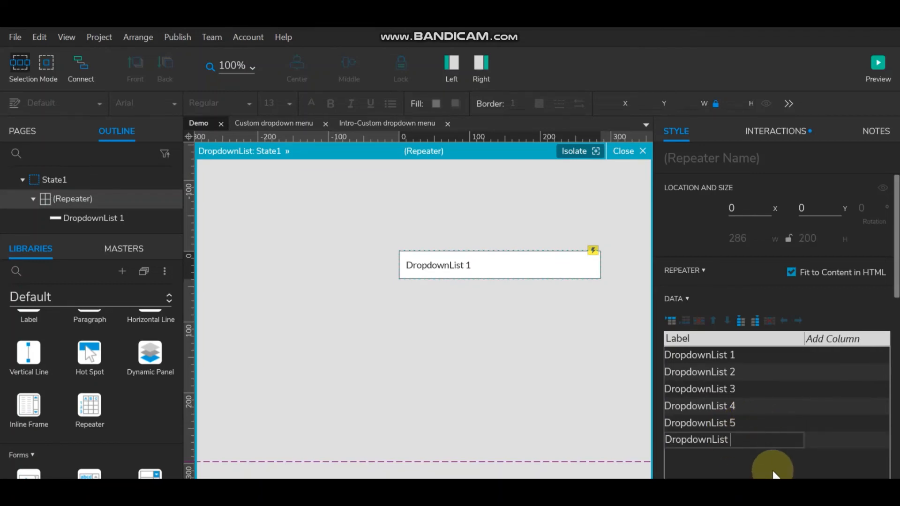
key("Return")
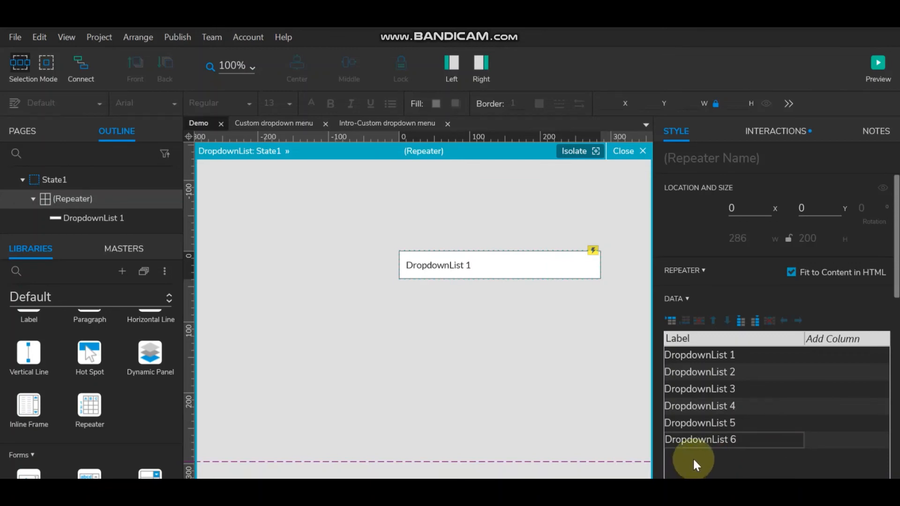
- Add two more rows to the repeater's Label column and set them to DropdownList 7 and DropdownList 8
key("ctrl+v")
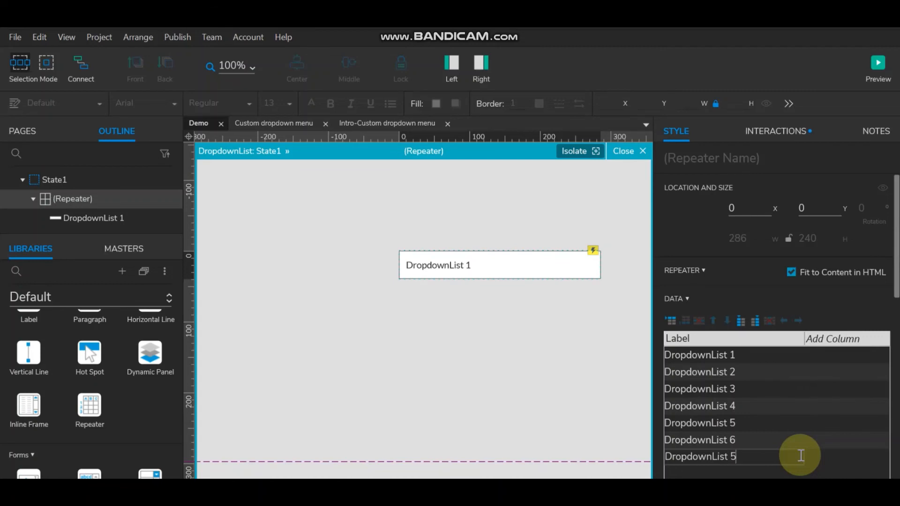
left_click(794, 430)
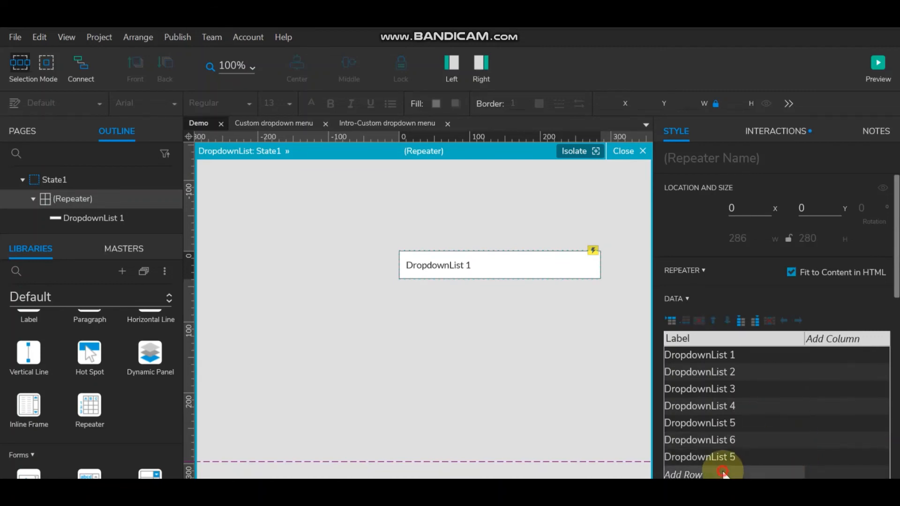
left_click(750, 472)
key("ctrl+v")
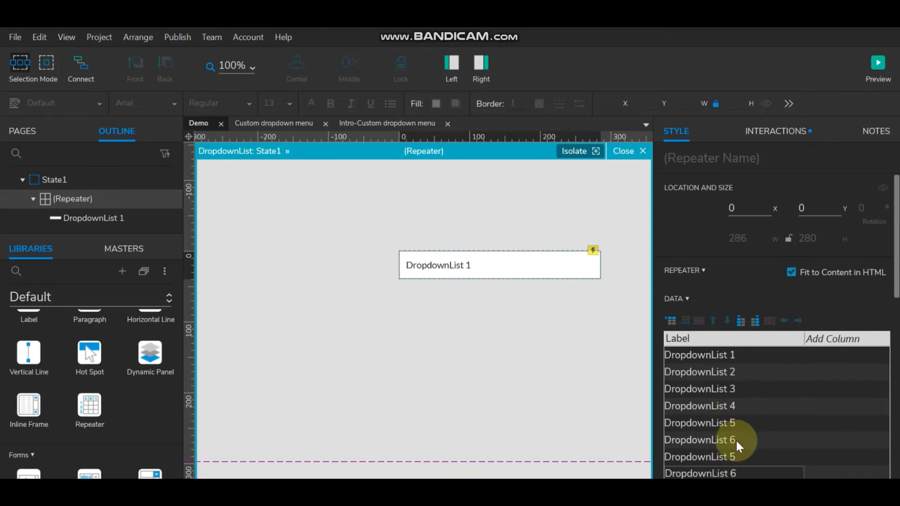
left_click(733, 457)
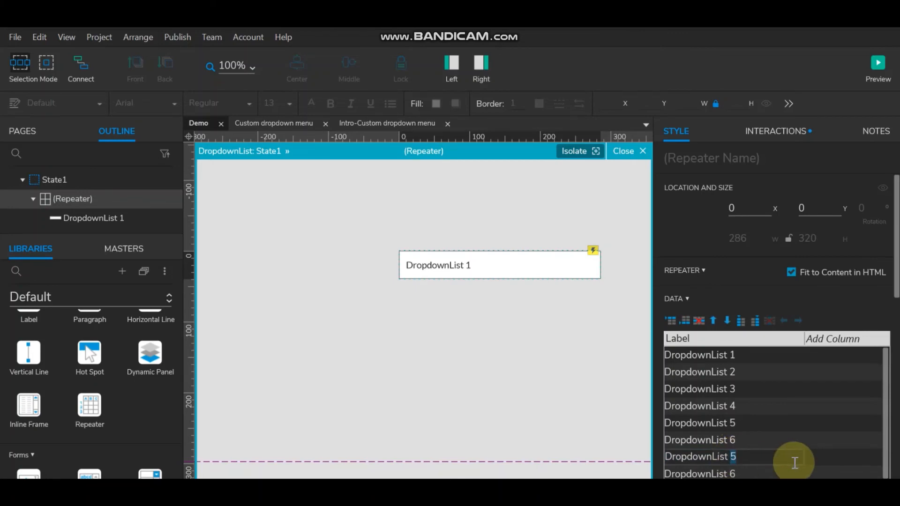
type("7")
left_click(756, 474)
left_click_drag(741, 473, 735, 473)
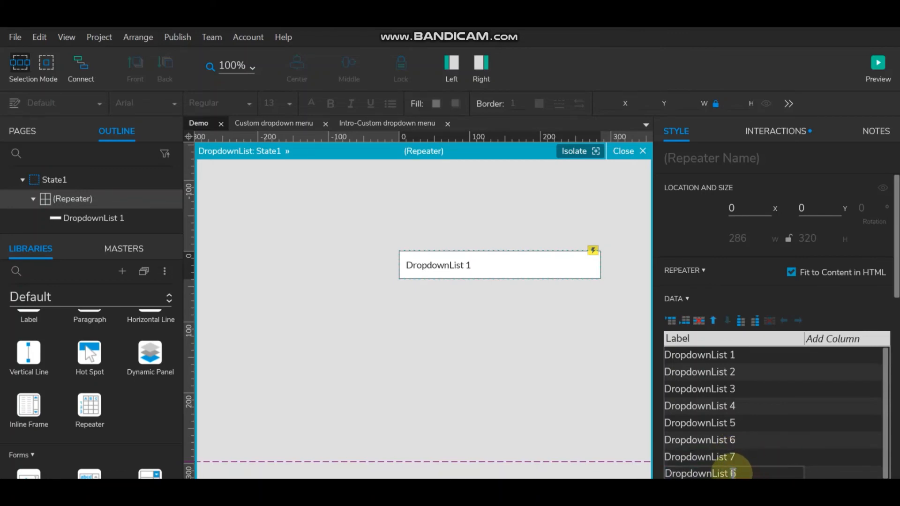
left_click(820, 429)
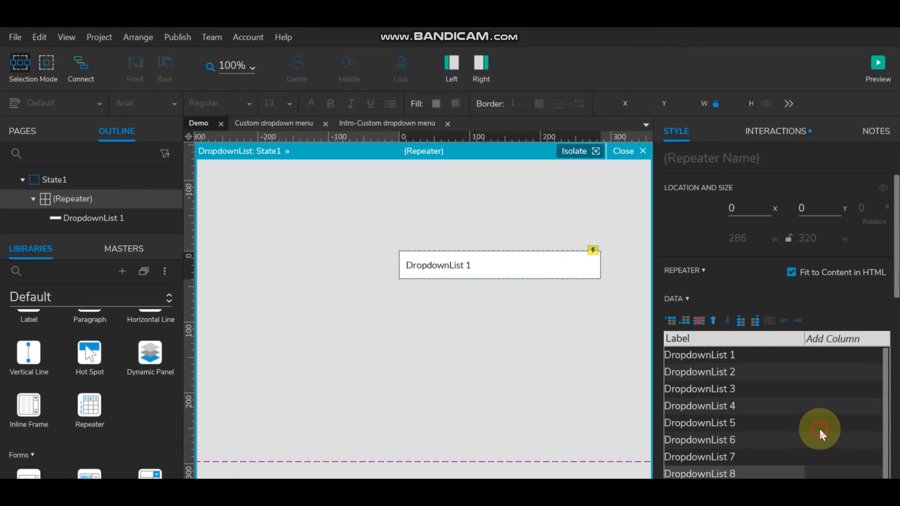
- Add rows DropdownList 9 and DropdownList 10 to the Label column and leave the repeater's item editing view
scroll(809, 394, "down", 1)
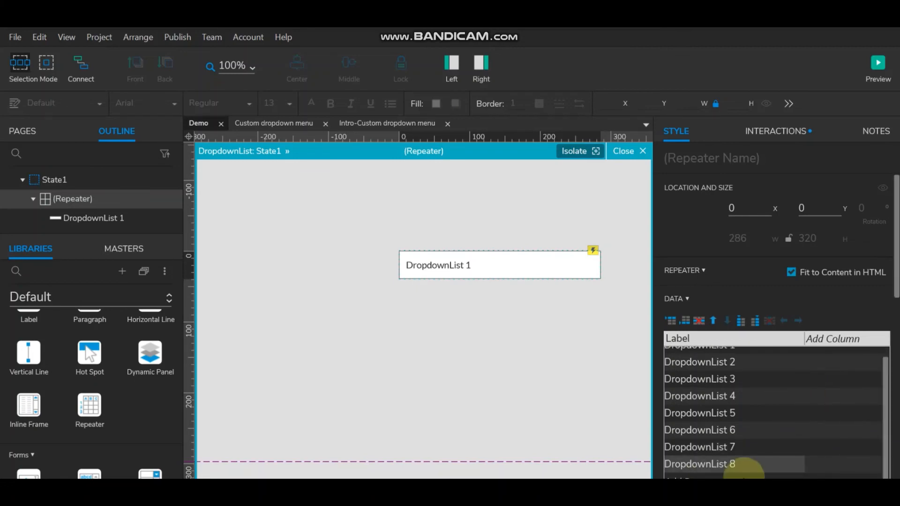
left_click(709, 464)
left_click(830, 450)
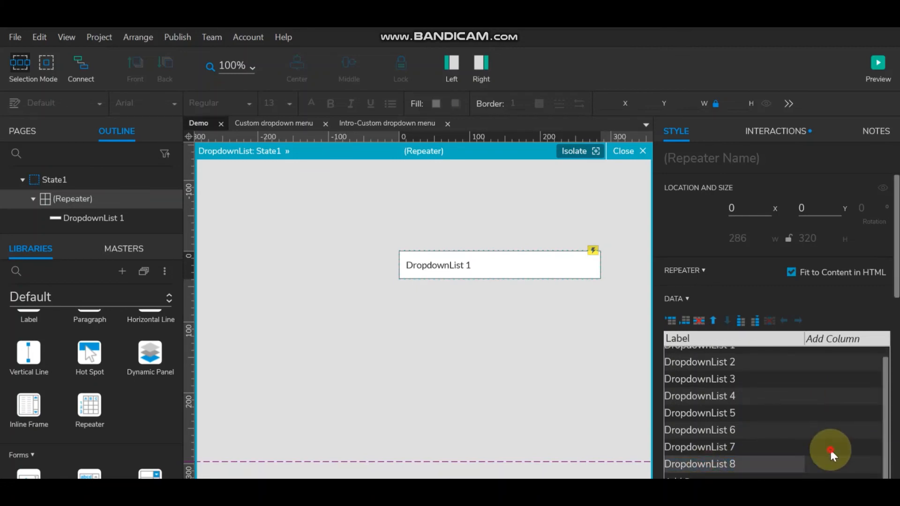
left_click(723, 475)
type("DropdownList")
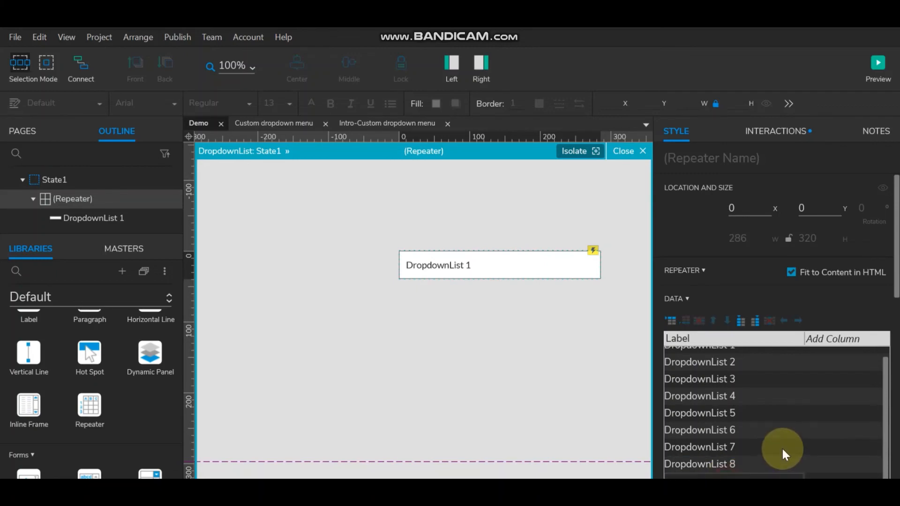
type("9")
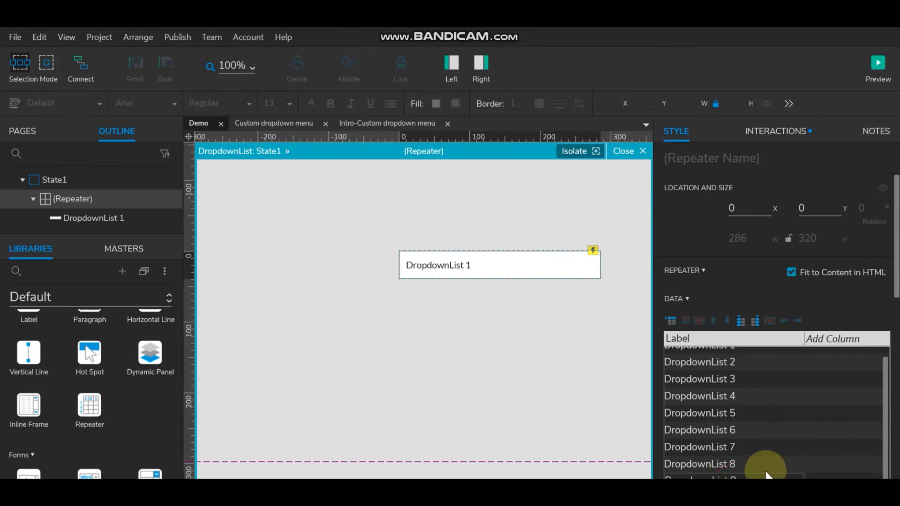
scroll(793, 396, "down", 1)
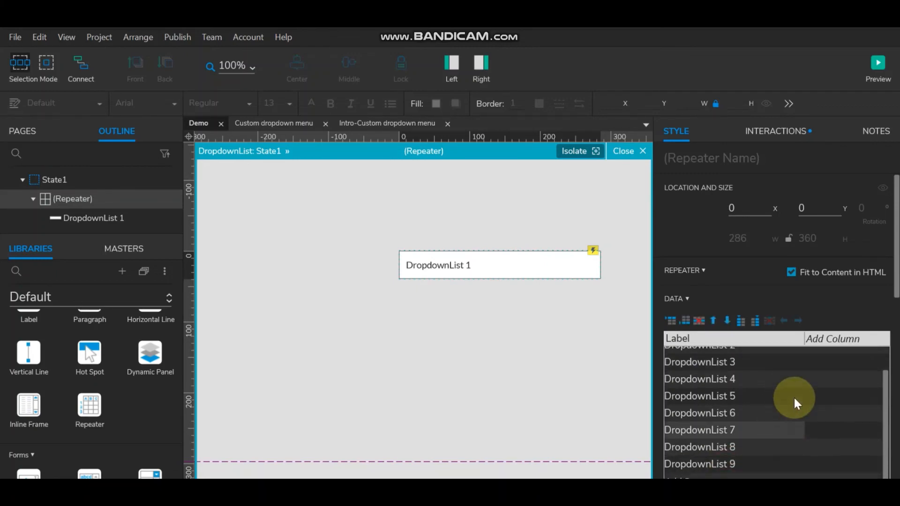
left_click(697, 476)
type("DropdownList")
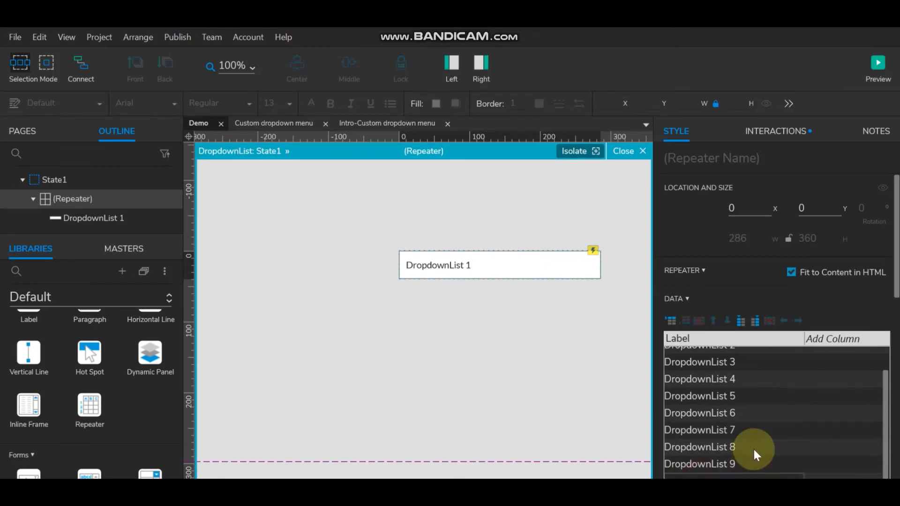
type("10")
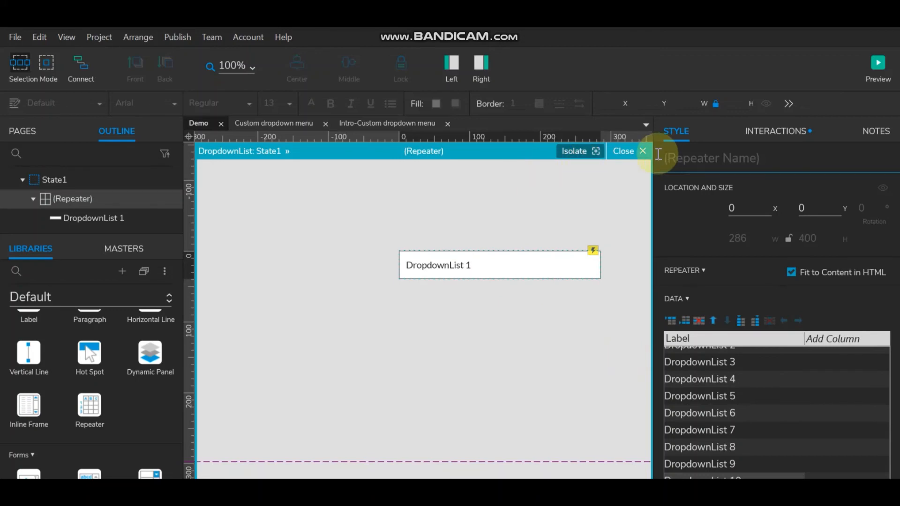
left_click(622, 151)
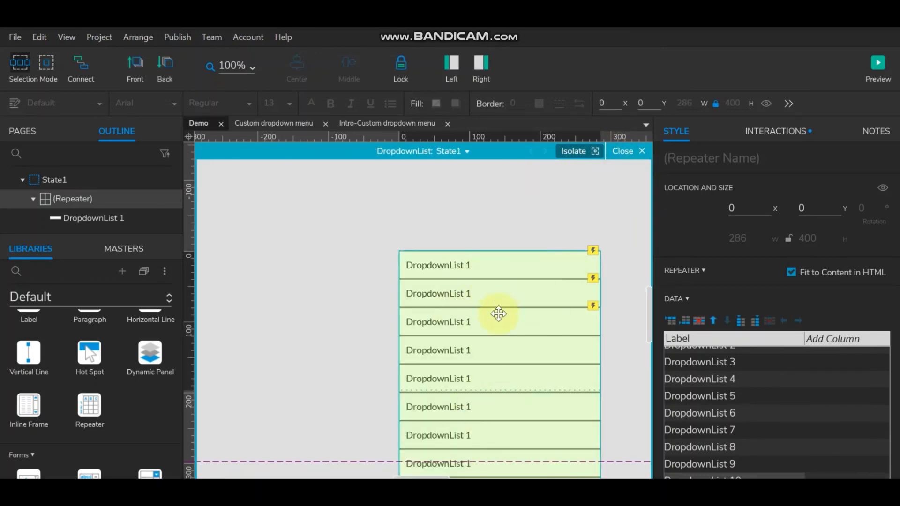
scroll(722, 452, "up", 2)
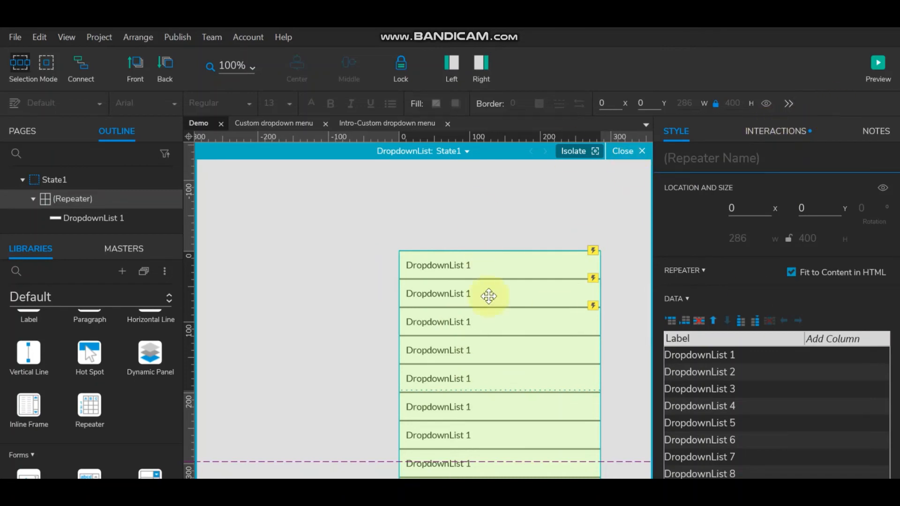
left_click(792, 132)
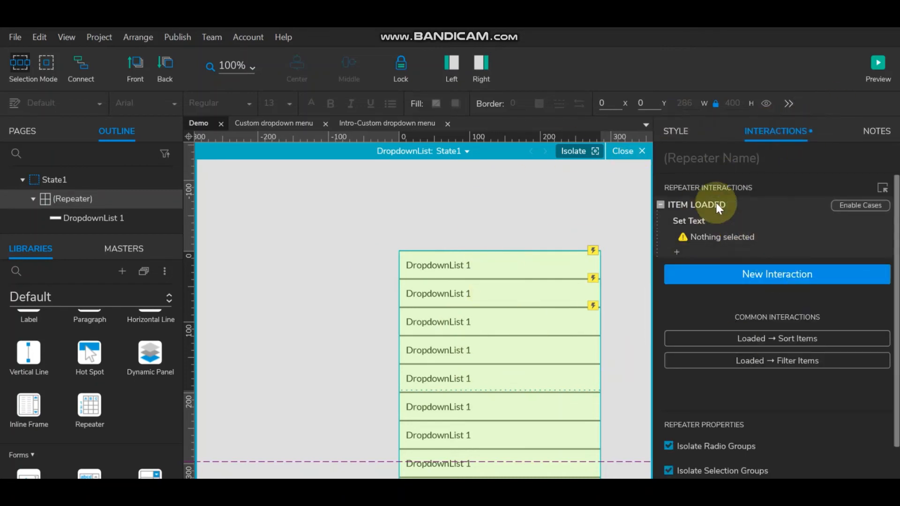
left_click(710, 235)
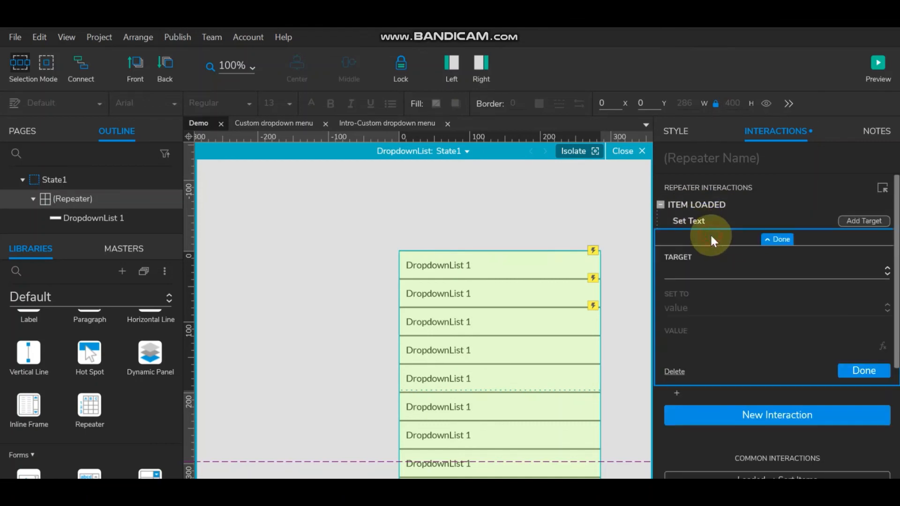
left_click(878, 271)
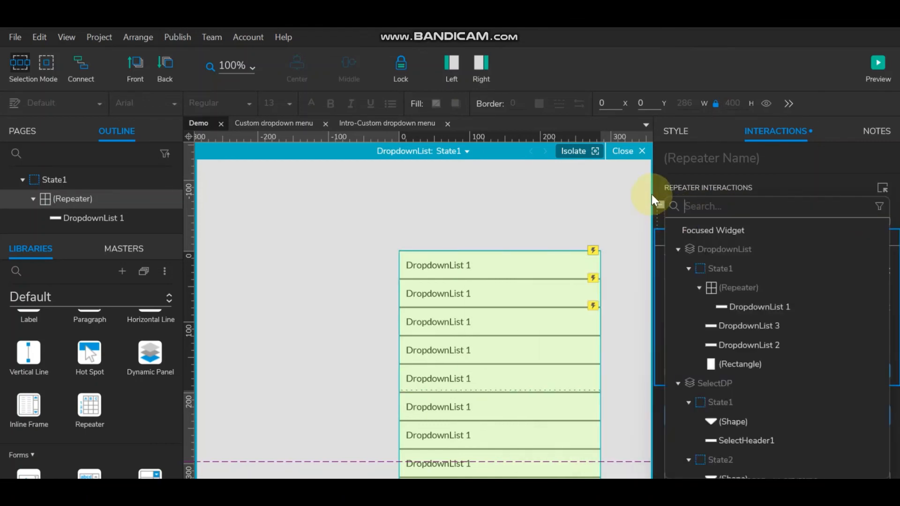
left_click(621, 192)
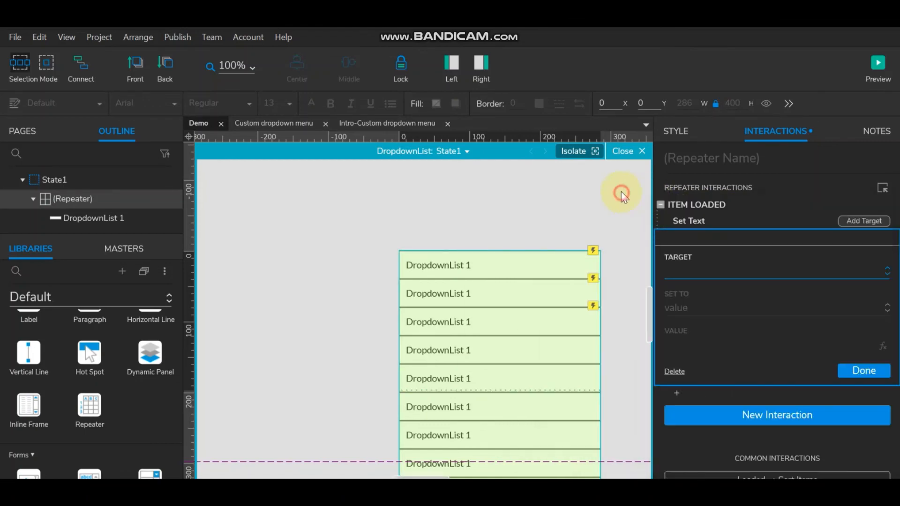
left_click(868, 370)
- Rename the item shape inside the repeater to DropdownList, copy that name, and return to the State1 view
double_click(522, 280)
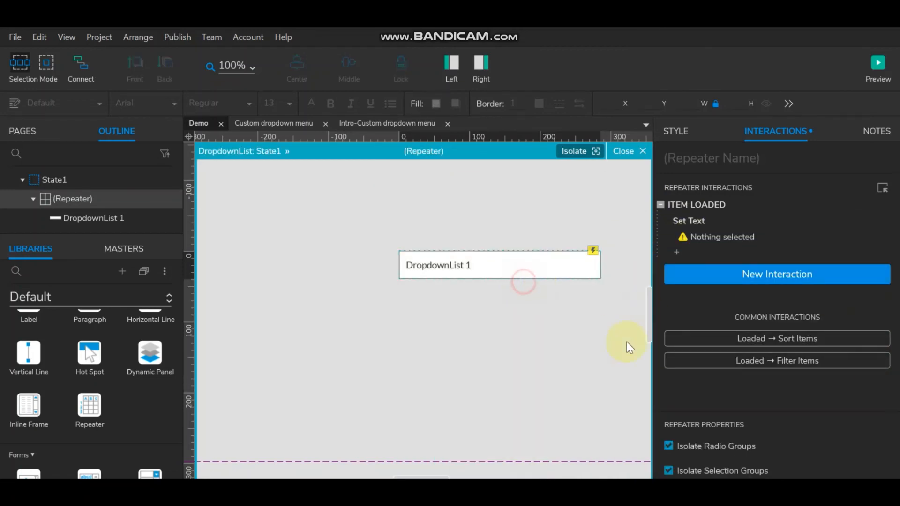
left_click(511, 266)
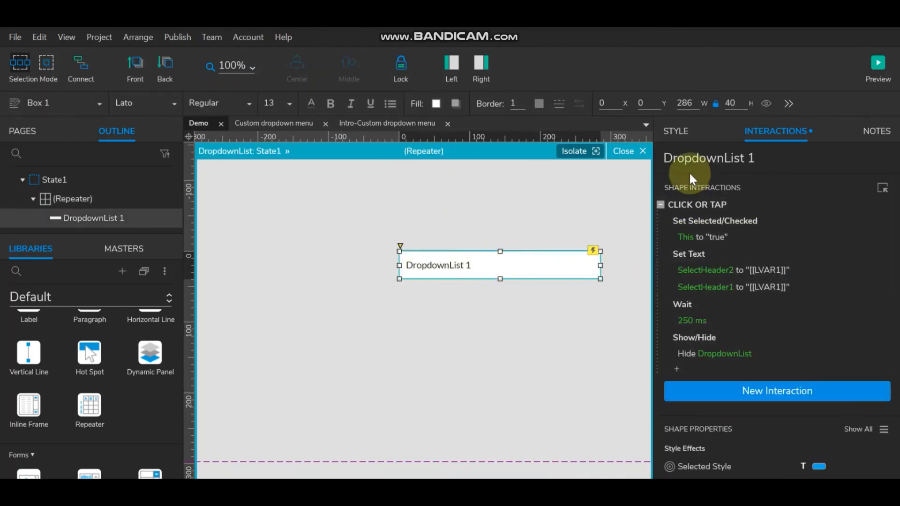
left_click(741, 158)
double_click(749, 159)
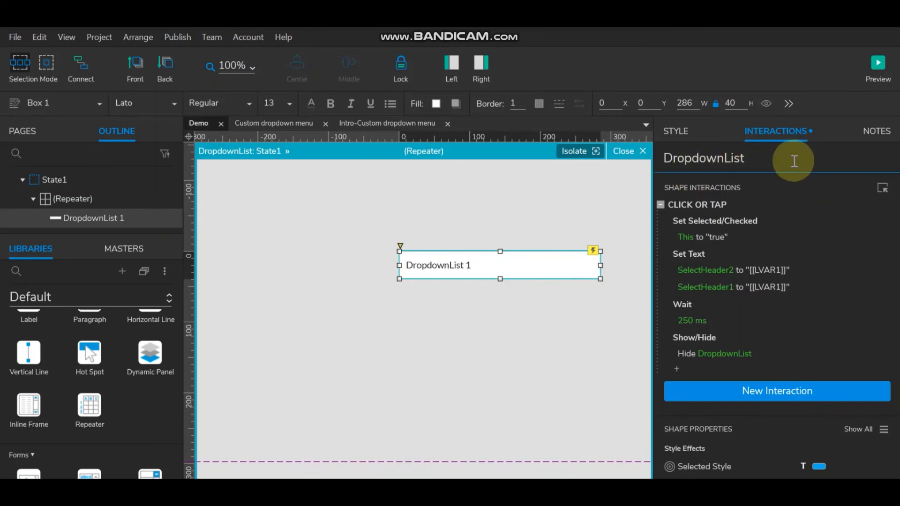
left_click_drag(797, 159, 576, 160)
key("ctrl+c")
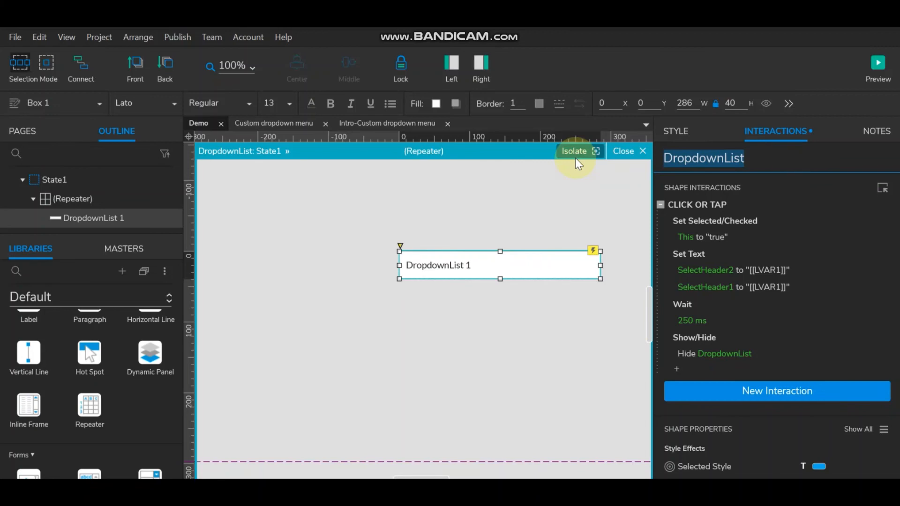
left_click(629, 150)
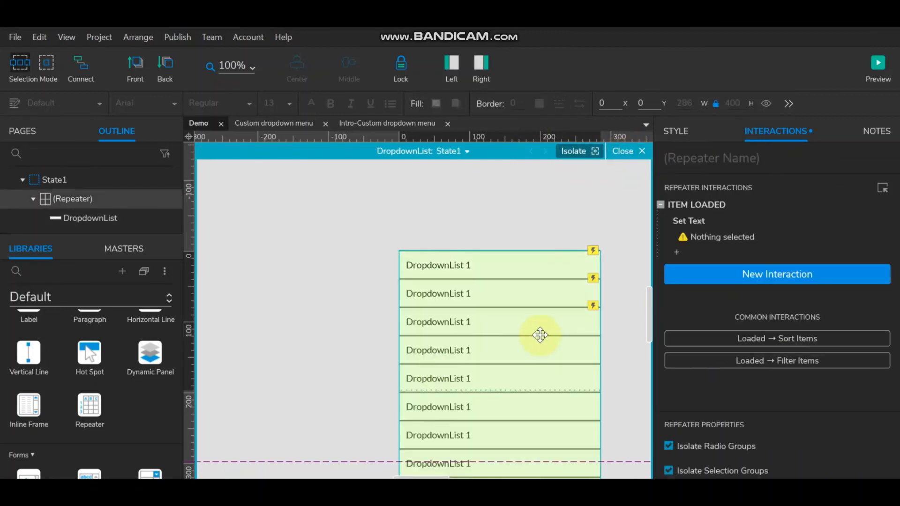
- Set the DropdownList shape inside the repeater as target of the Item Loaded event's Set Text action in the Interaction Editor
left_click(712, 238)
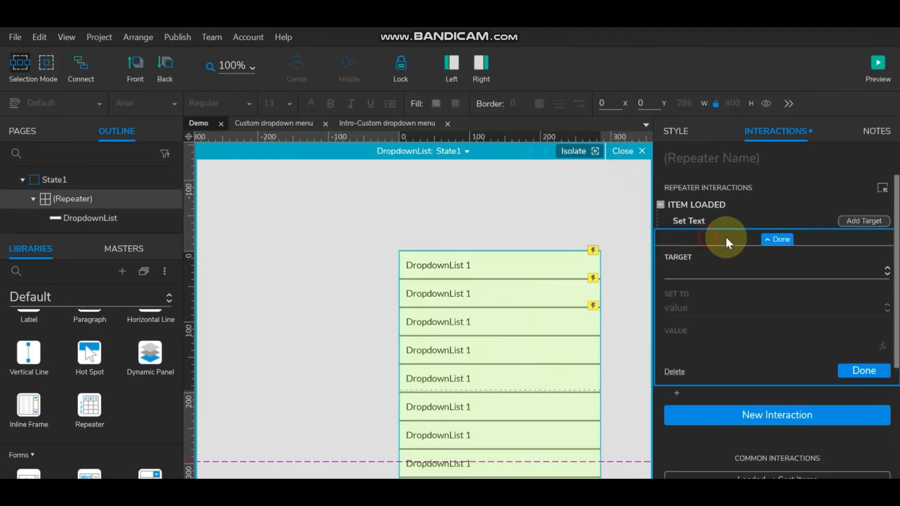
double_click(693, 207)
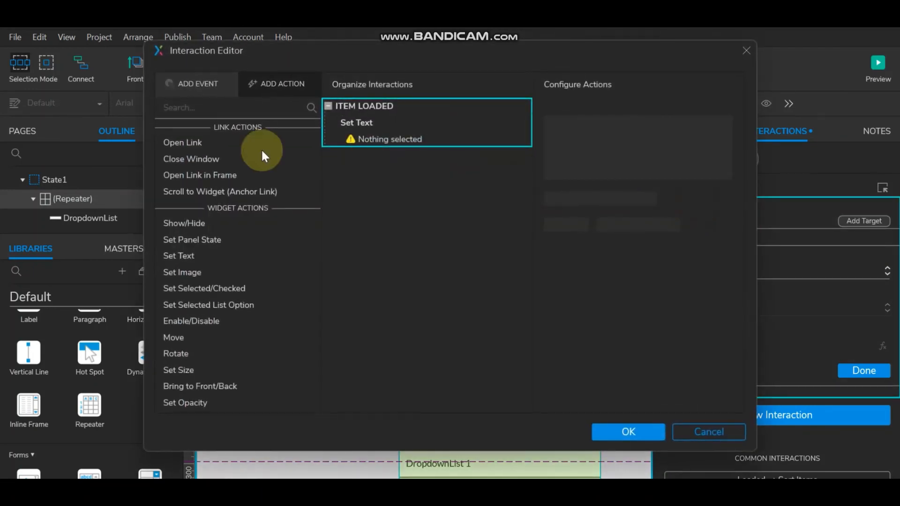
left_click(404, 143)
left_click(584, 120)
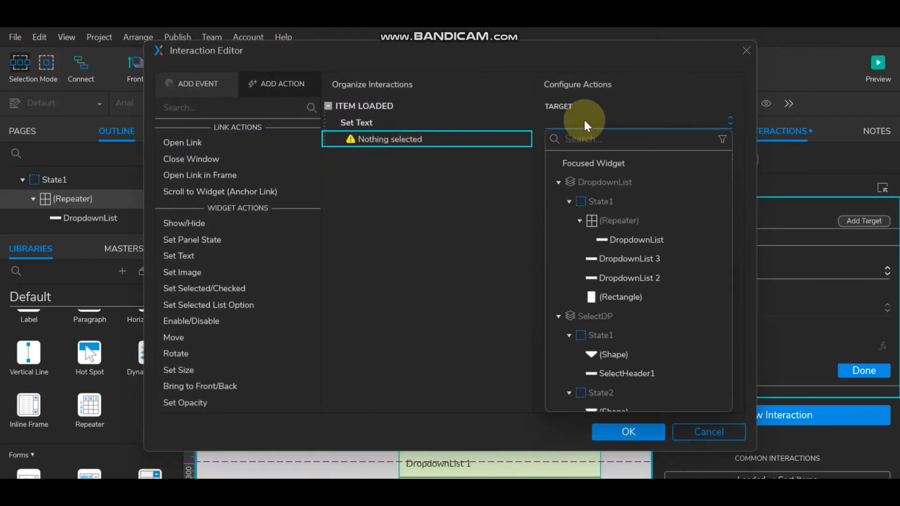
key("ctrl+v")
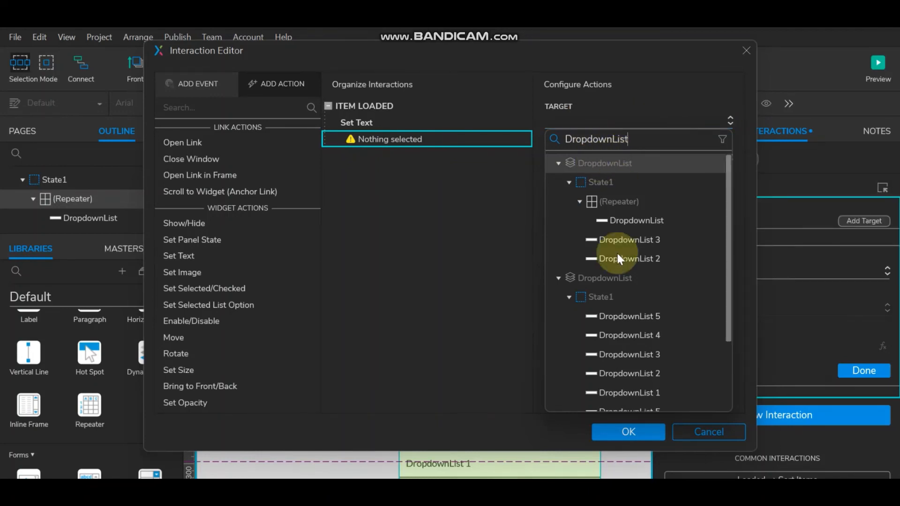
mouse_move(597, 290)
mouse_move(614, 218)
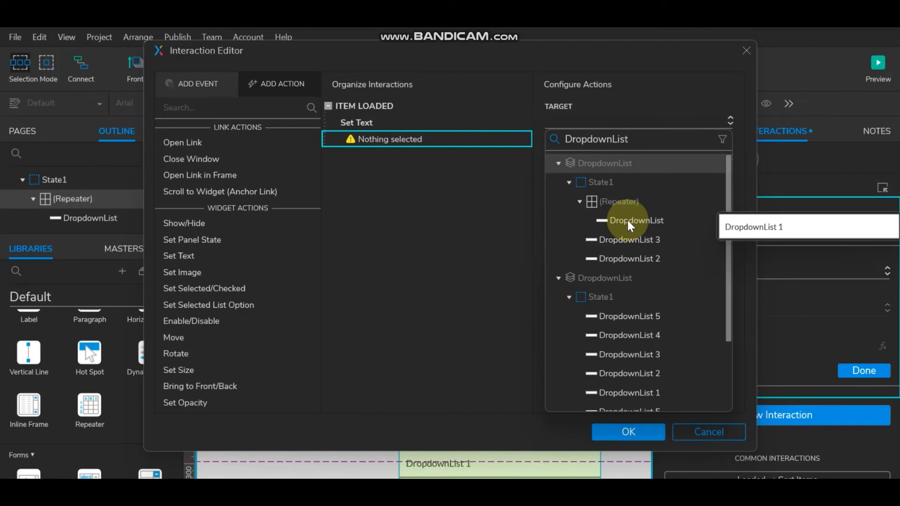
left_click(628, 223)
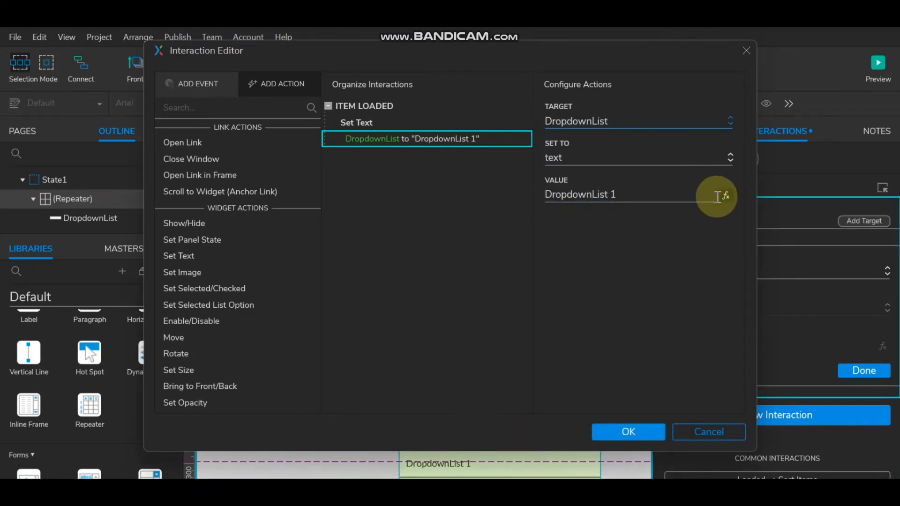
- Replace the Set Text value for the repeater's DropdownList shape with the variable [[Item.Label]] and save the Item Loaded interaction
left_click(724, 195)
left_click_drag(350, 203, 8, 202)
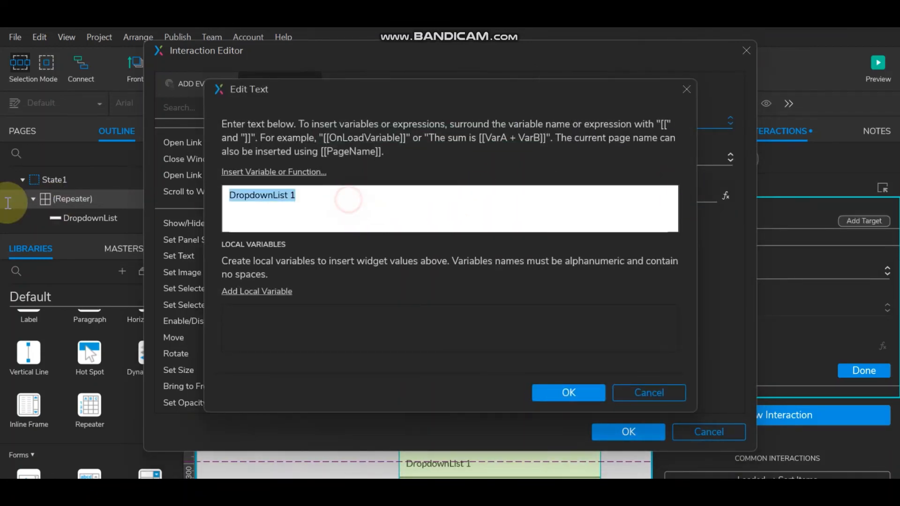
key("BackSpace")
left_click(246, 170)
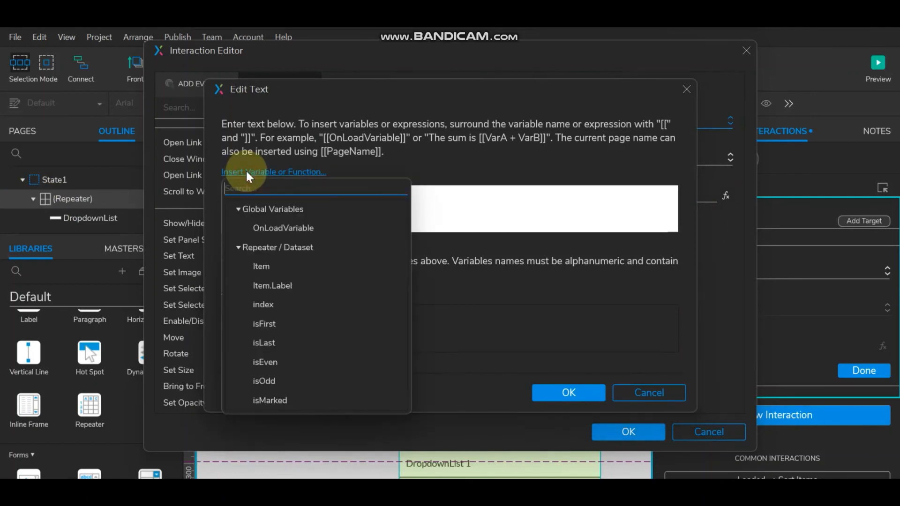
left_click(493, 323)
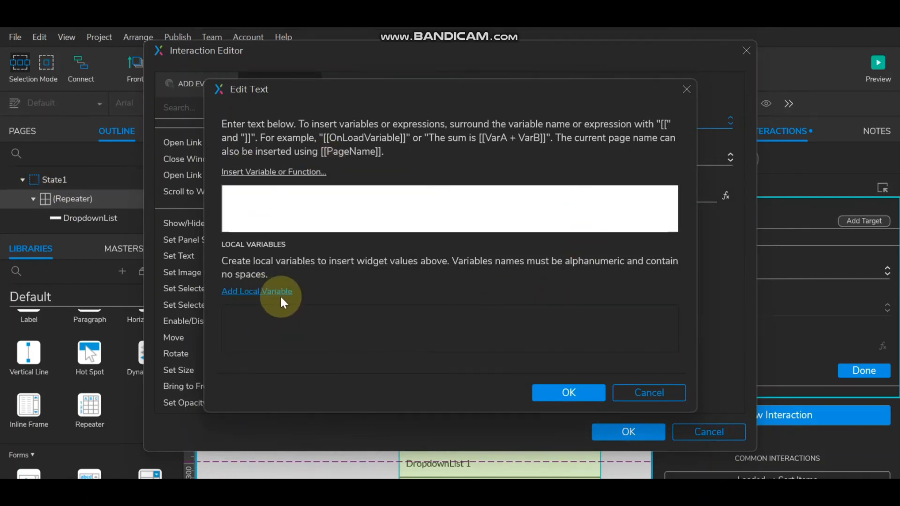
left_click(286, 171)
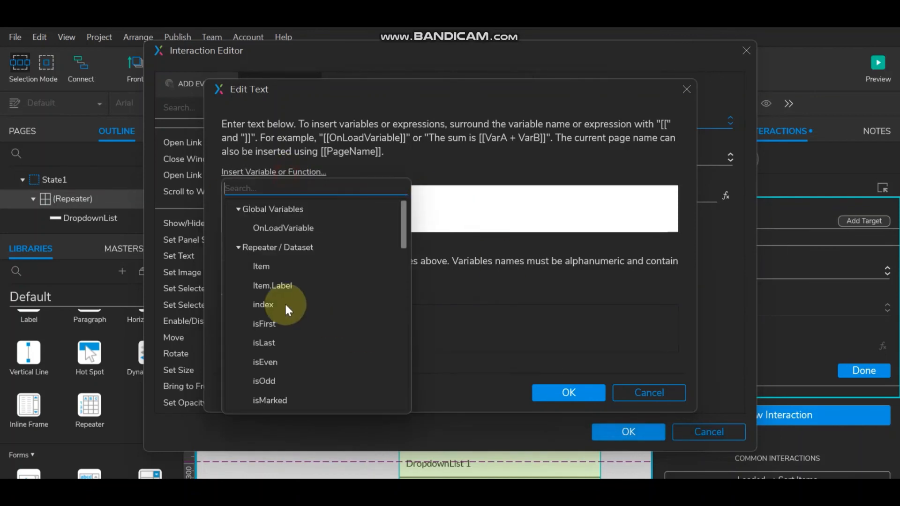
left_click(264, 285)
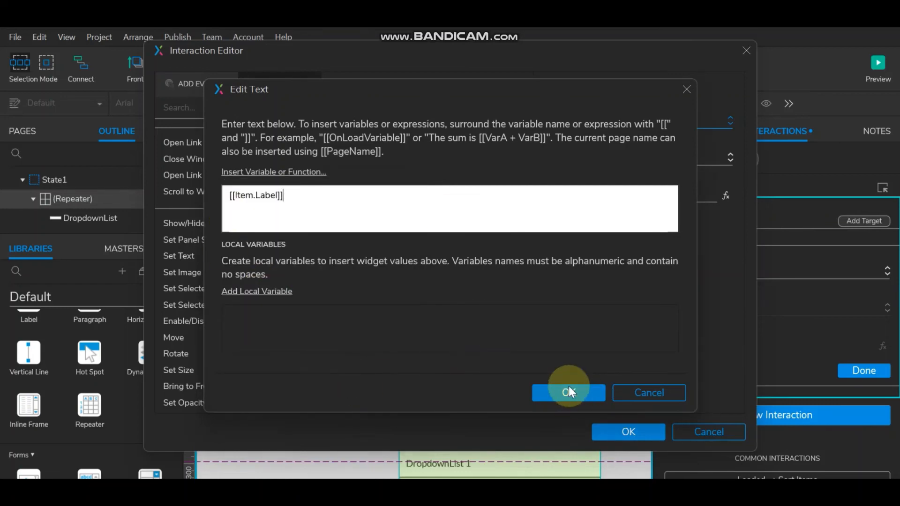
left_click(569, 391)
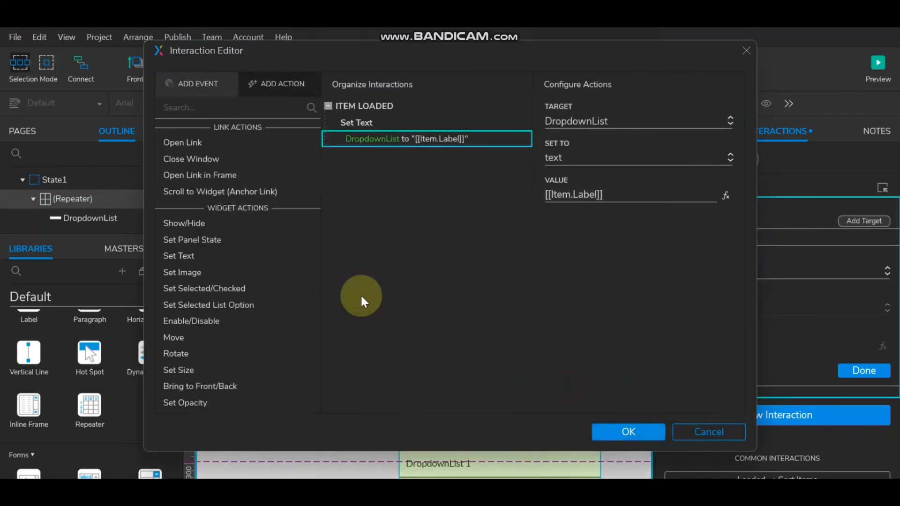
left_click(642, 430)
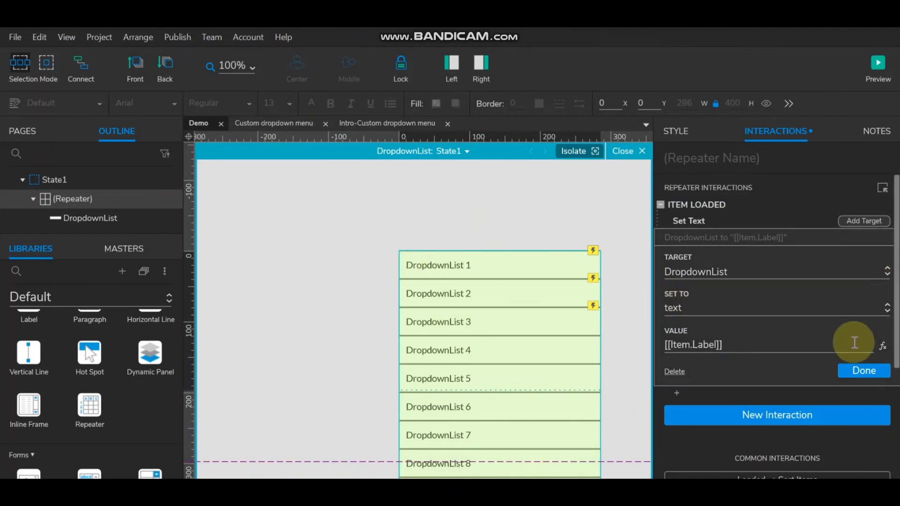
left_click(858, 371)
- Inspect the click interactions of the DropdownList shape inside the repeater and return to the State1 view
double_click(497, 268)
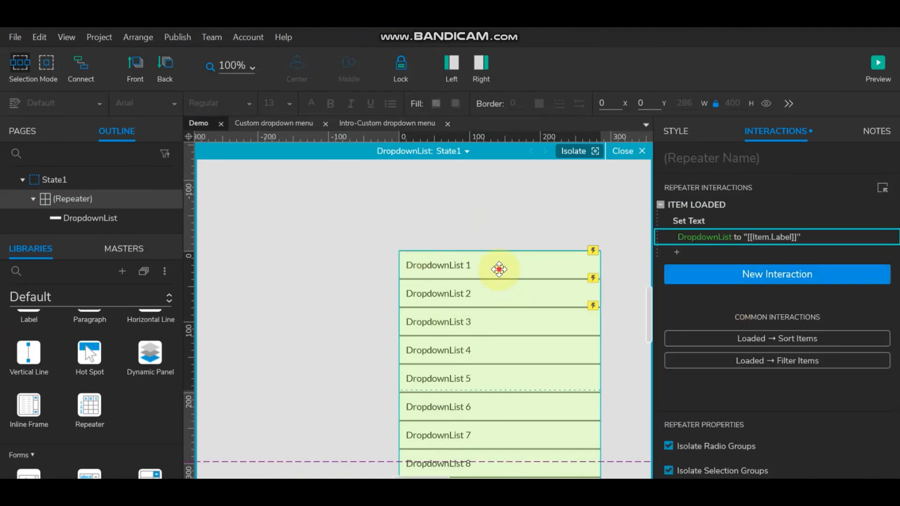
left_click(474, 264)
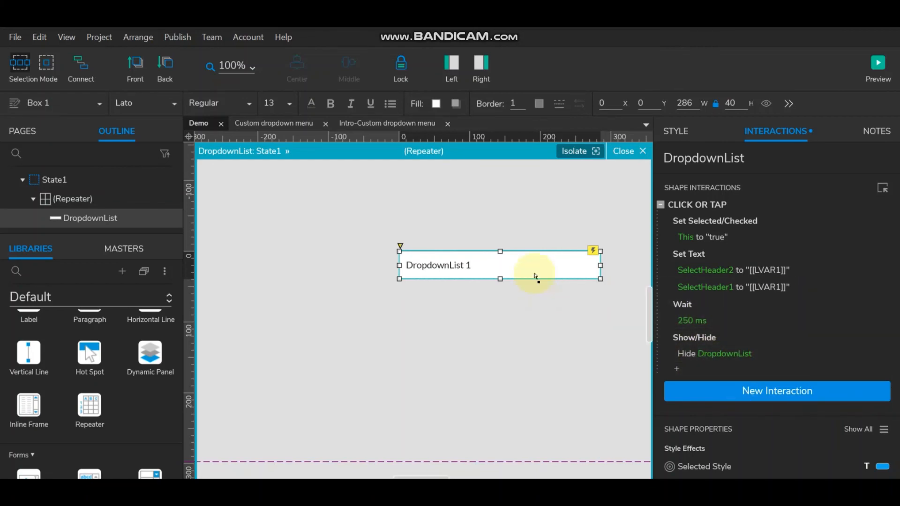
left_click(639, 152)
double_click(500, 299)
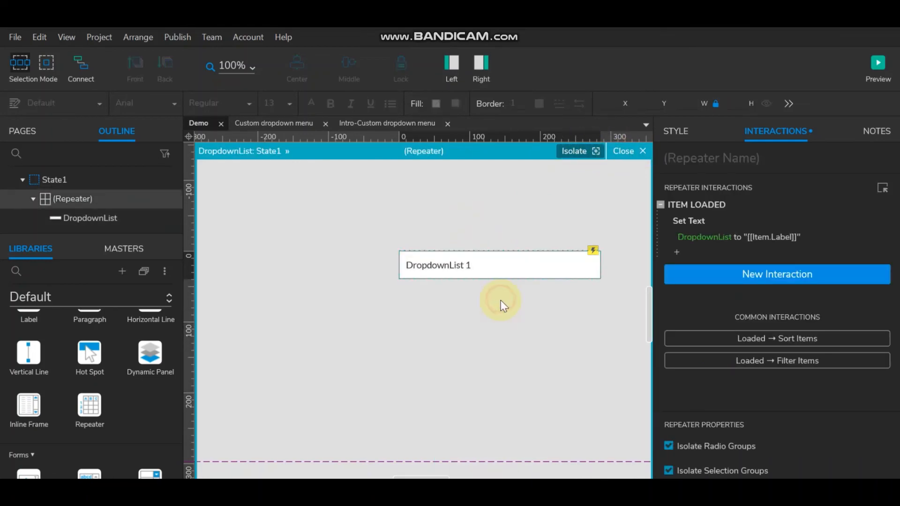
left_click(628, 151)
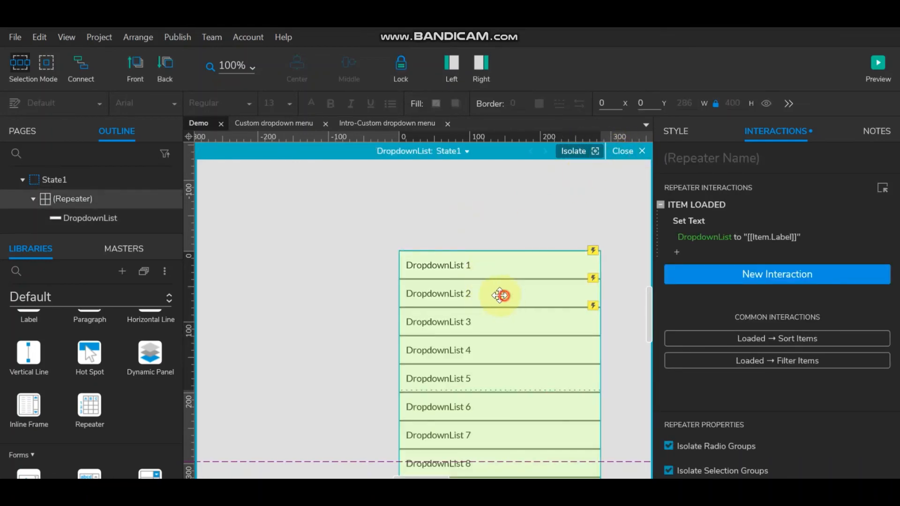
- Delete the leftover DropdownList 2 and DropdownList 3 shapes under the repeater, place the repeater back at 0, 0, and leave State1
left_click_drag(500, 295, 279, 302)
left_click(458, 295)
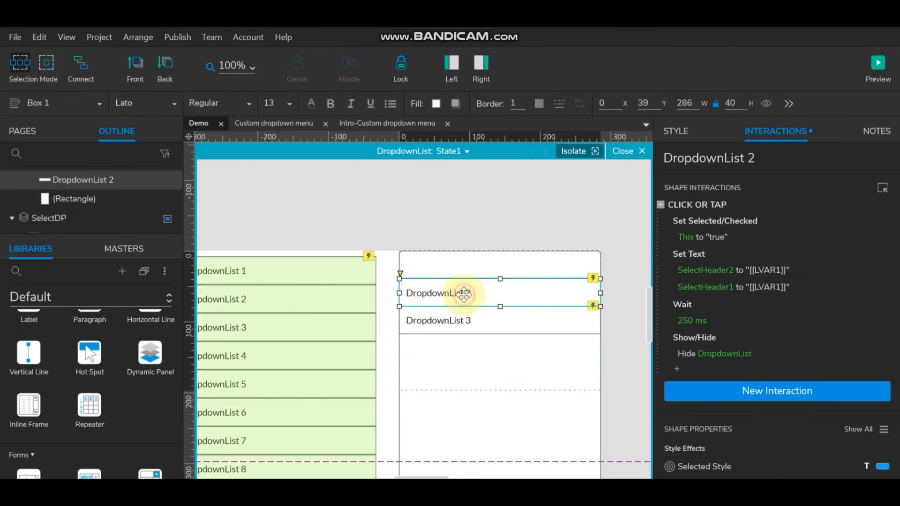
left_click(467, 320, "shift")
left_click(467, 322)
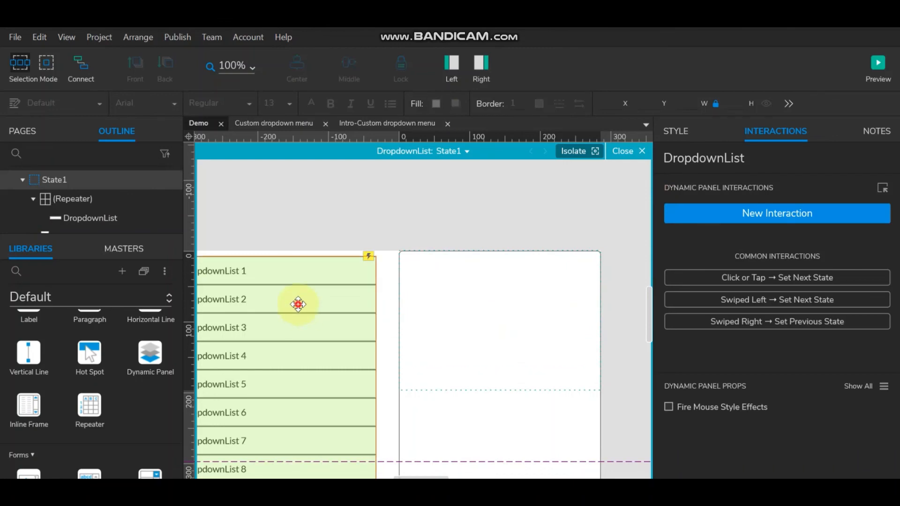
left_click_drag(297, 301, 523, 300)
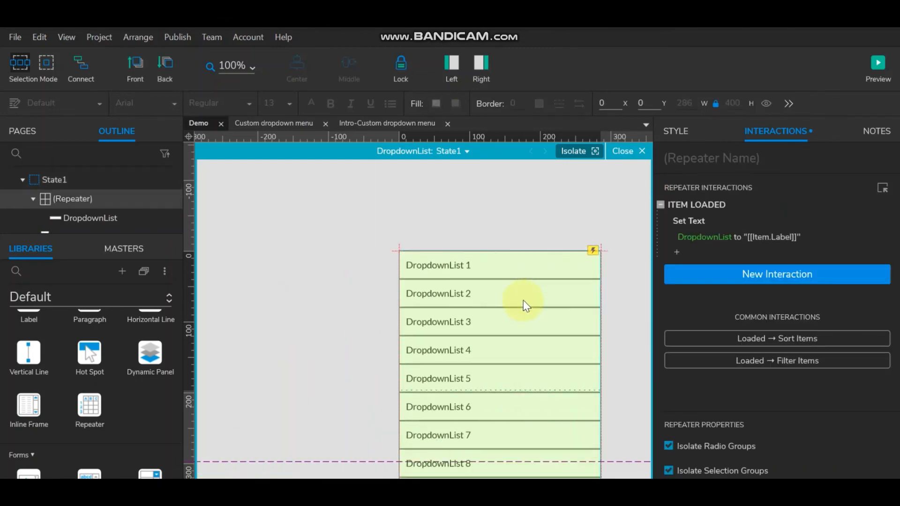
left_click(528, 212)
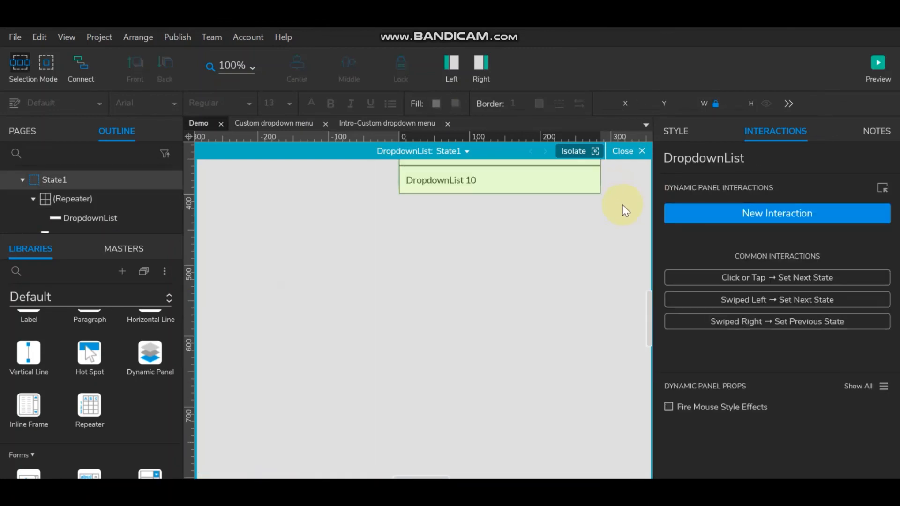
left_click(631, 154)
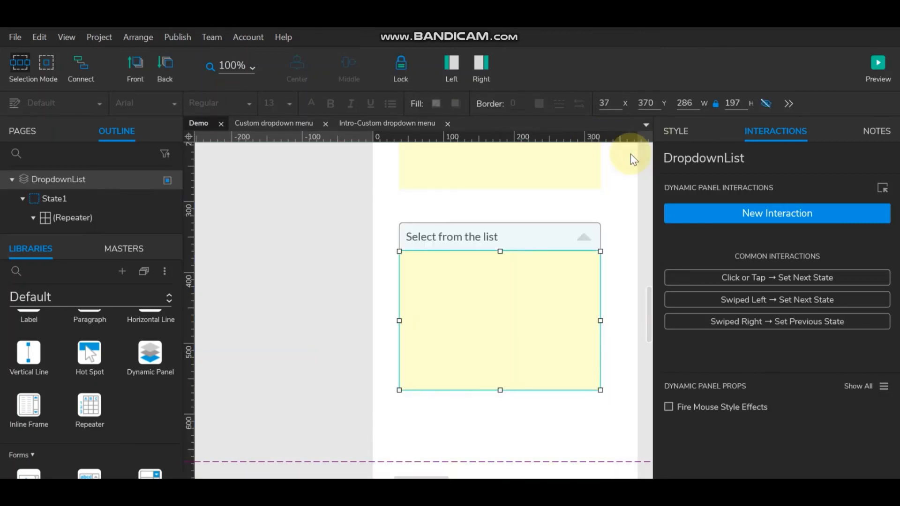
- Rename the dynamic panel below the second header as DropdownList123 and copy that name
left_click(622, 316)
left_click(516, 237)
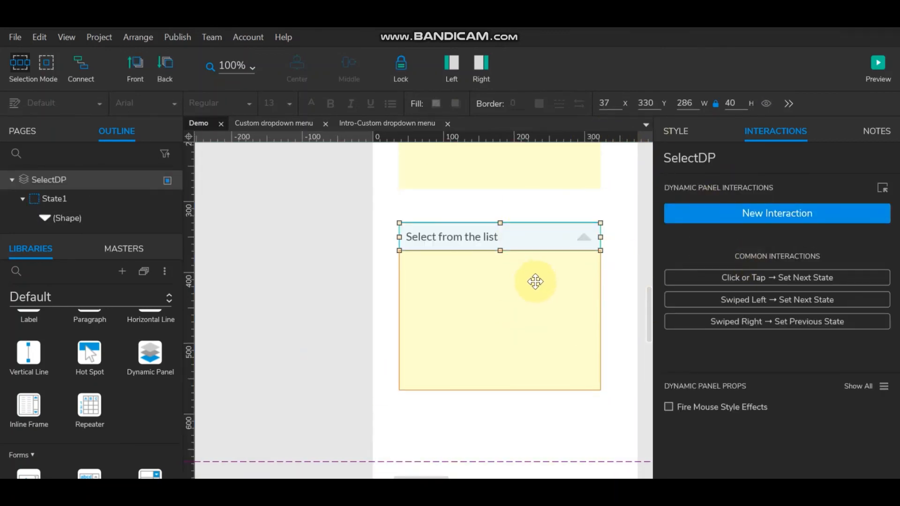
left_click(508, 308)
left_click(767, 160)
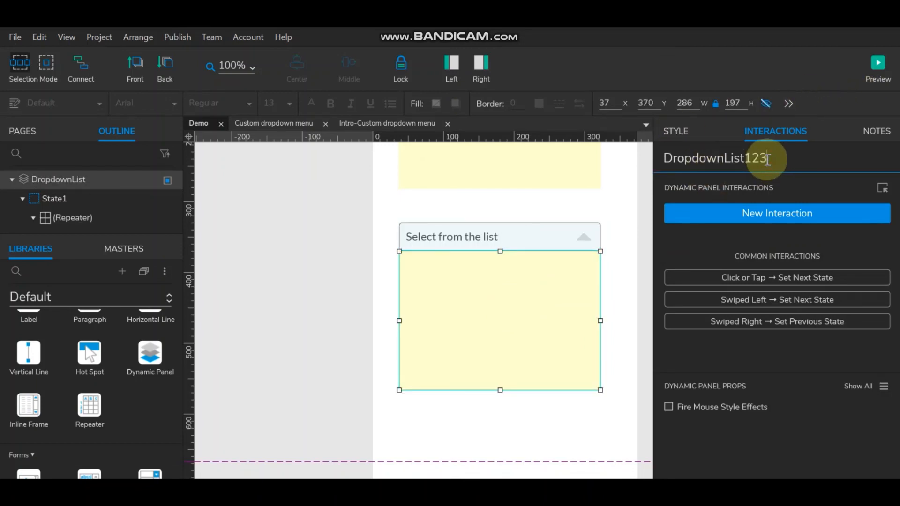
key("Return")
key("ctrl+c")
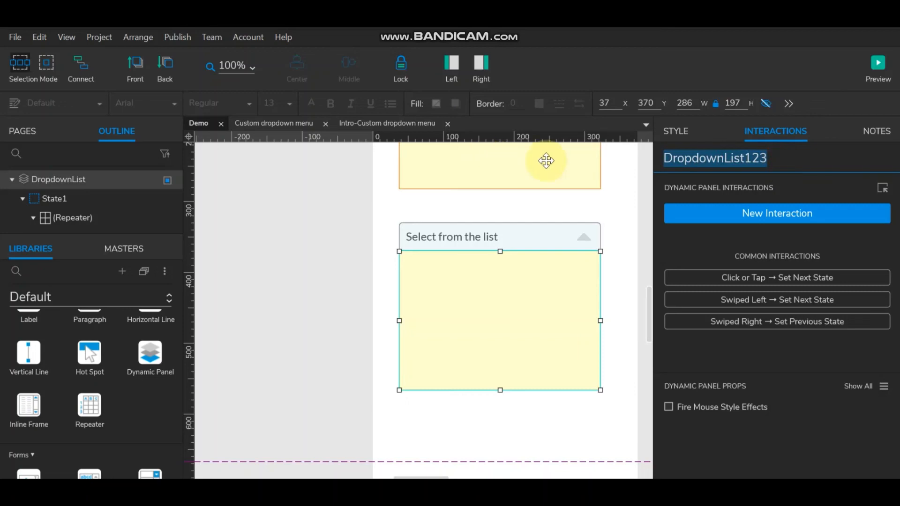
- Change the Show/Hide target of SelectHeader1 in State1 of the second SelectDP panel to DropdownList123
left_click(520, 233)
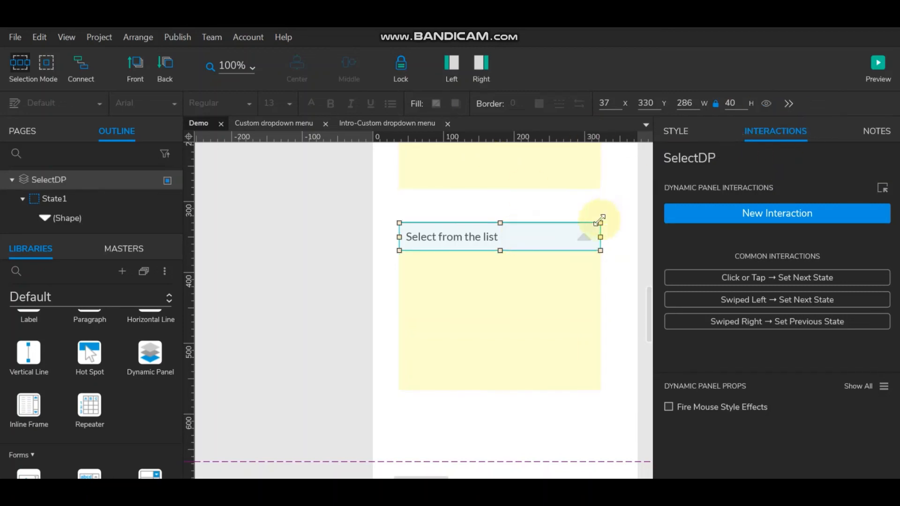
double_click(565, 223)
left_click(501, 240)
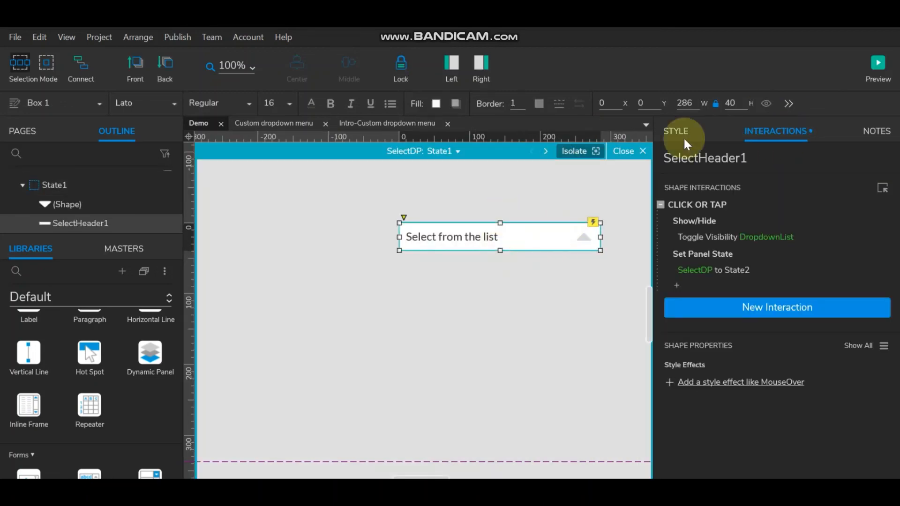
left_click(728, 237)
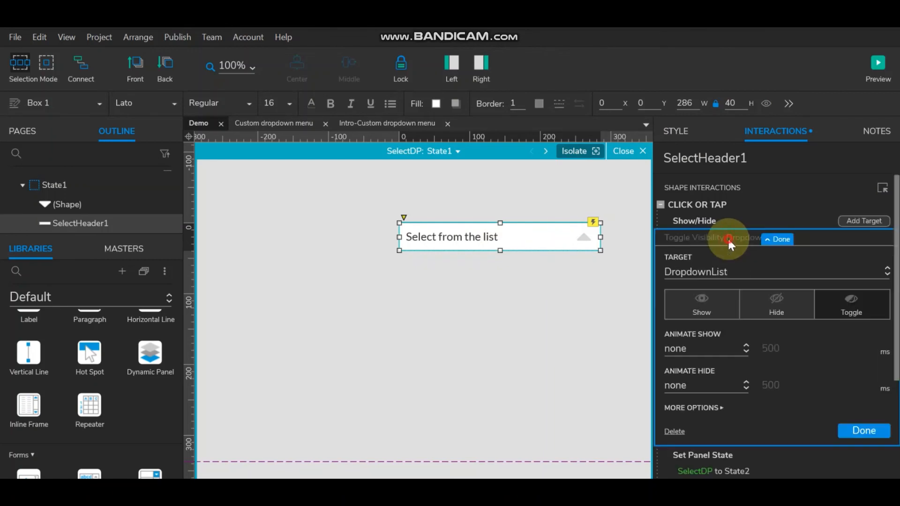
left_click(748, 271)
key("ctrl+v")
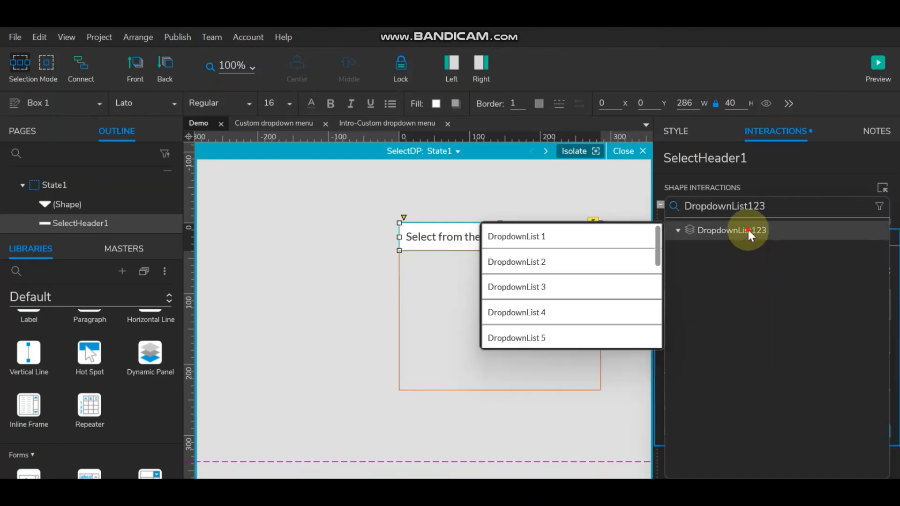
left_click(747, 228)
left_click(866, 430)
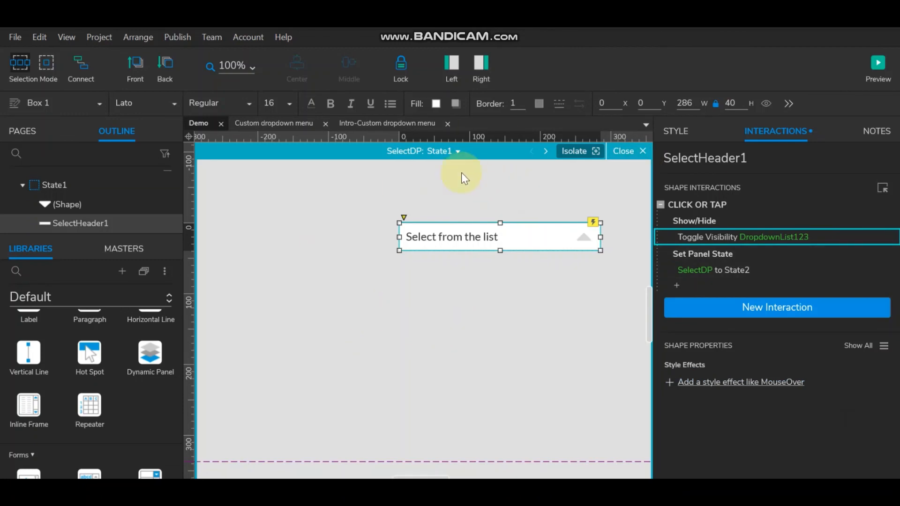
- Change the Show/Hide target of SelectHeader2 in State2 of the SelectDP panel to DropdownList123
left_click(450, 151)
left_click(436, 186)
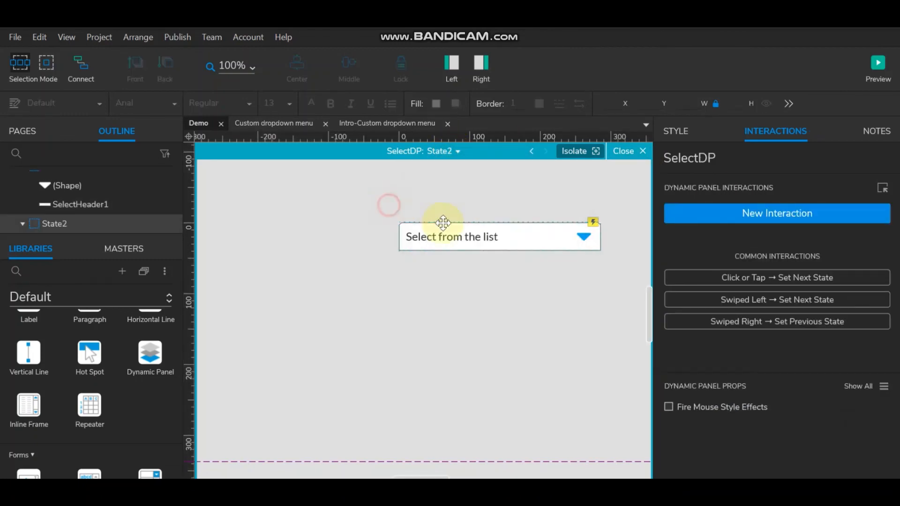
left_click(443, 222)
left_click(771, 238)
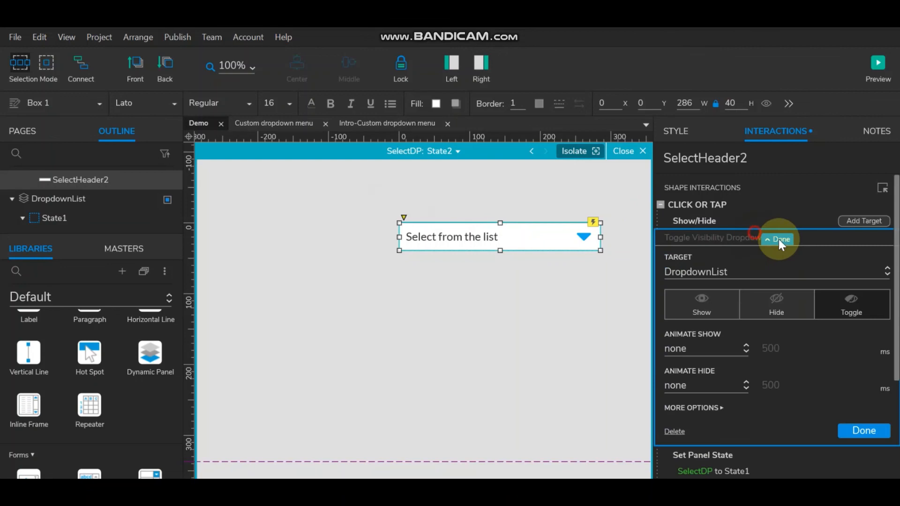
left_click(780, 267)
key("ctrl+v")
left_click(746, 231)
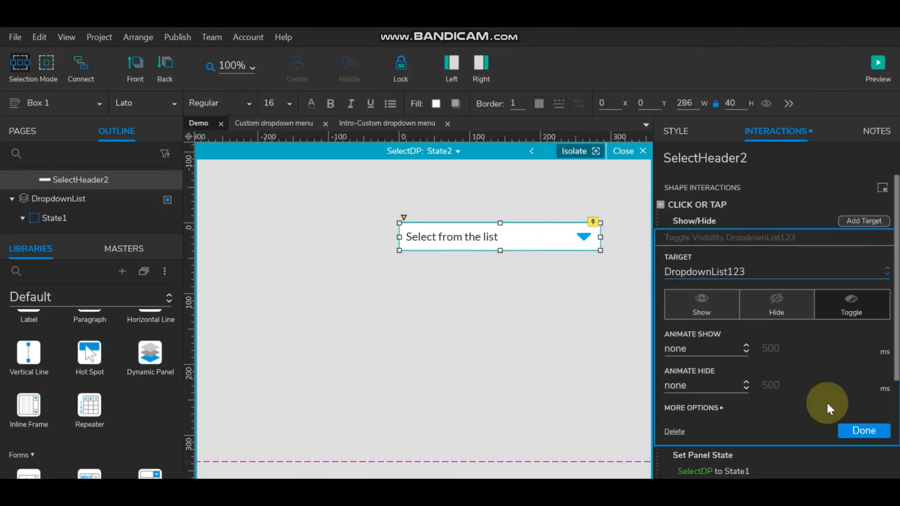
left_click(863, 431)
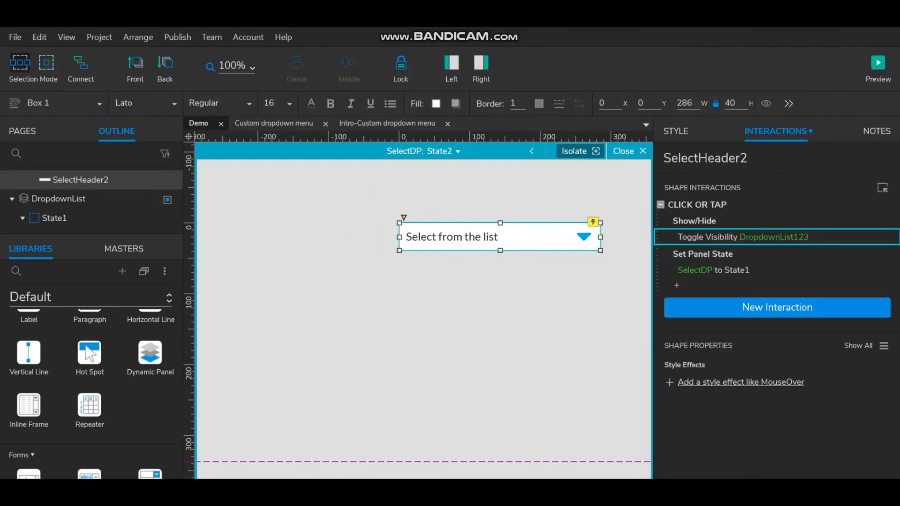
- Preview the Demo page in the browser, expand the second dropdown and scroll through its list
left_click(878, 65)
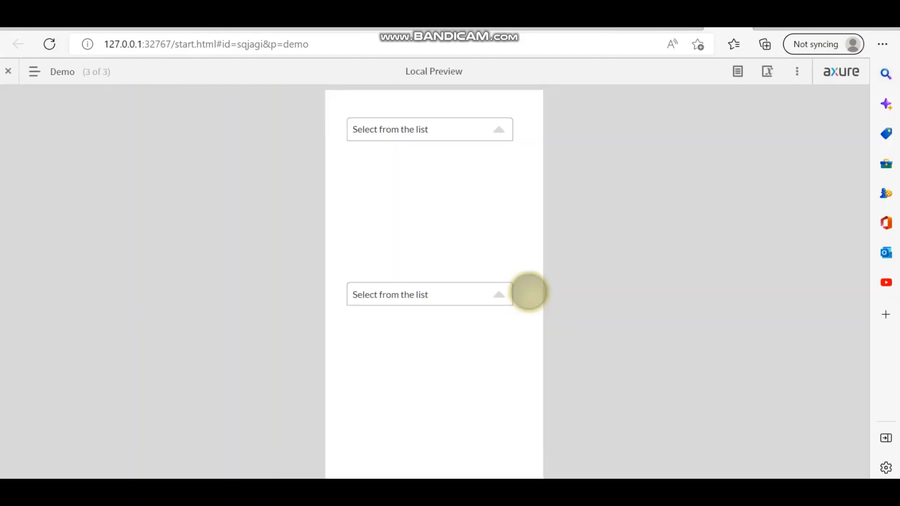
left_click(436, 295)
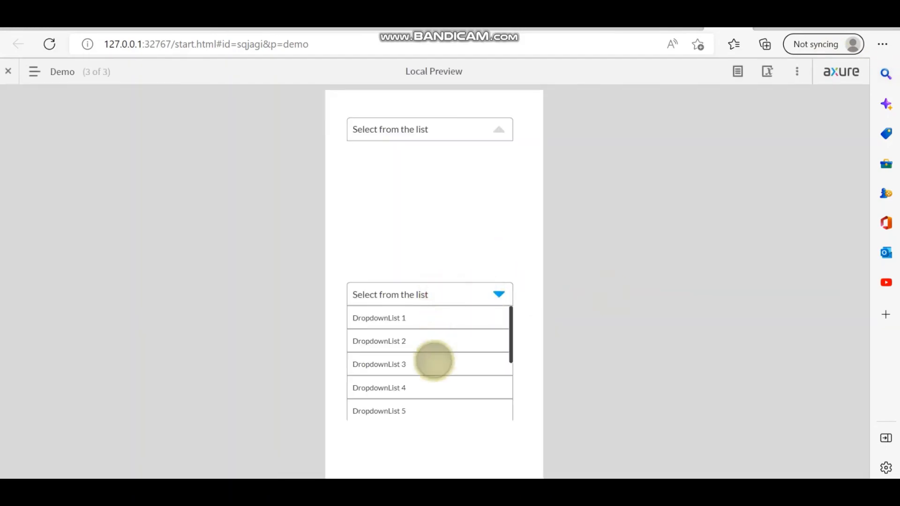
scroll(436, 365, "down", 5)
scroll(436, 365, "up", 5)
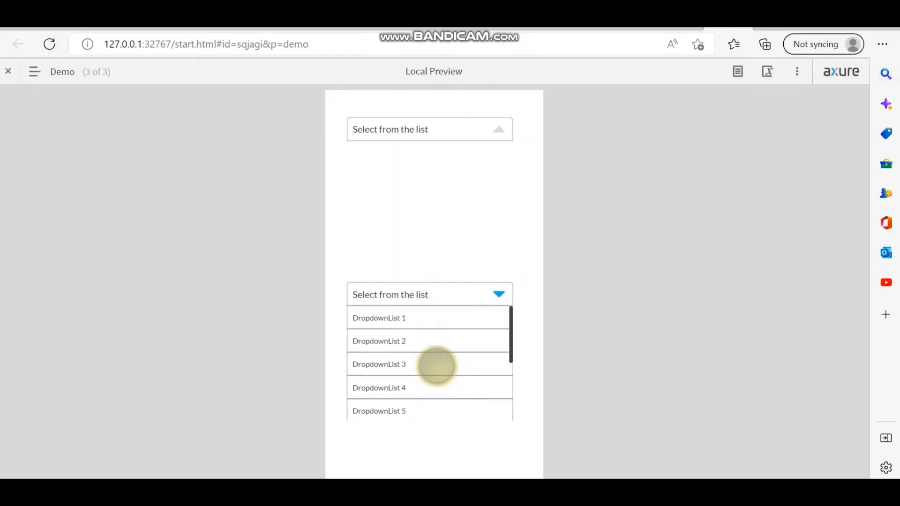
- Test the second dropdown by choosing DropdownList 2, DropdownList 3 and DropdownList 4 in turn, reopening the list after each choice
left_click(400, 340)
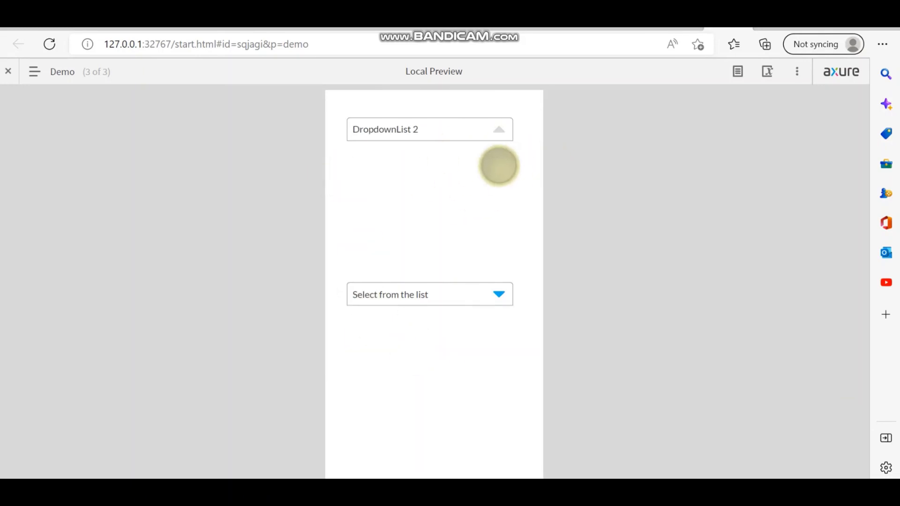
left_click(403, 293)
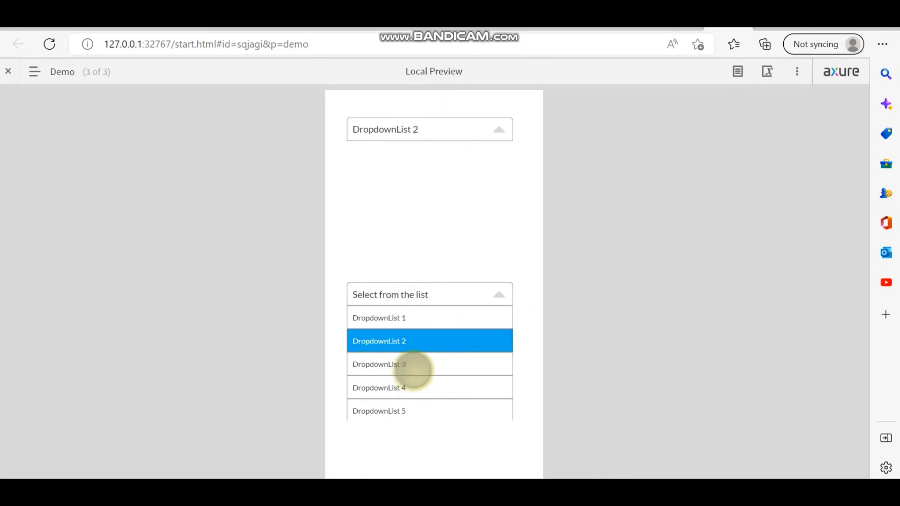
left_click(413, 368)
left_click(422, 294)
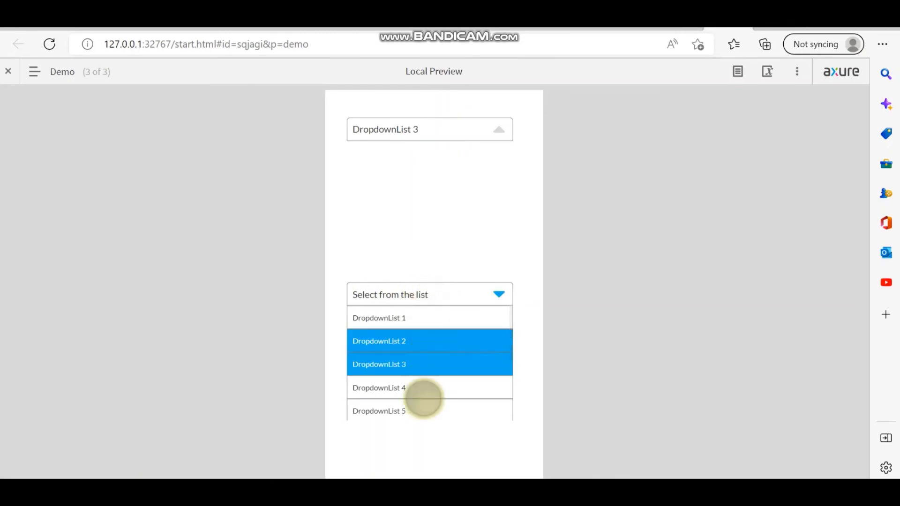
left_click(424, 394)
left_click(423, 294)
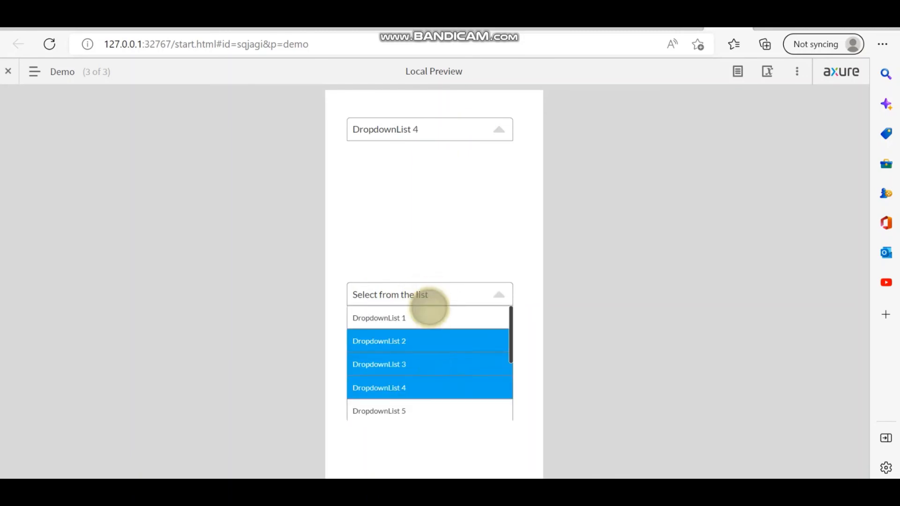
- Test the second dropdown by choosing DropdownList 7, reopening and scrolling the list, and choosing another item
scroll(422, 378, "down", 3)
left_click(412, 398)
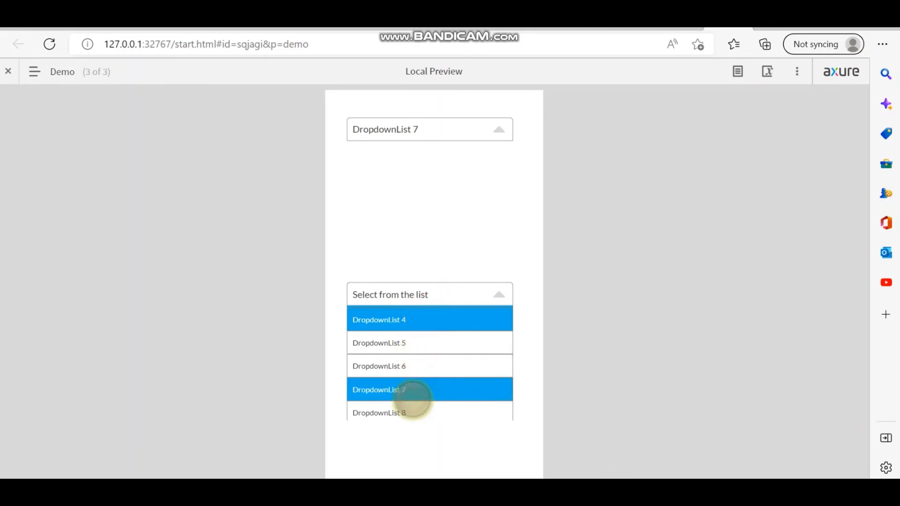
left_click(436, 294)
scroll(424, 359, "up", 3)
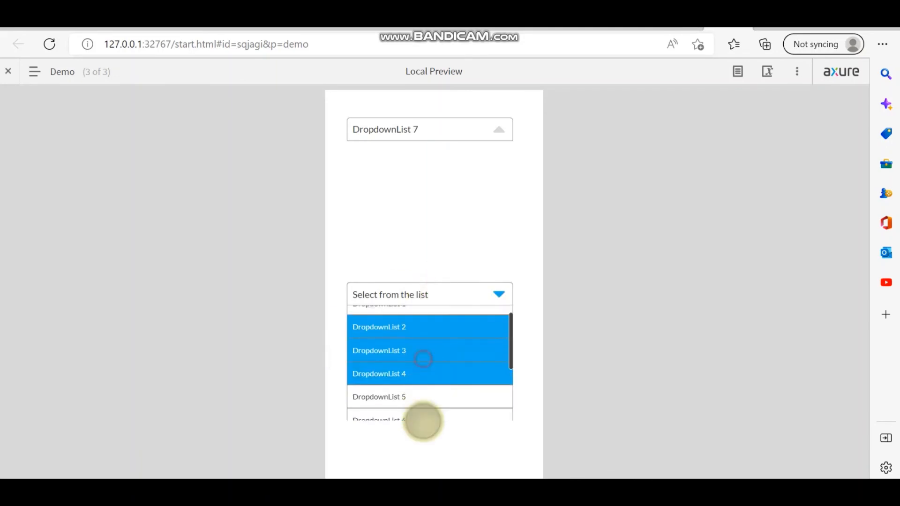
scroll(434, 406, "down", 3)
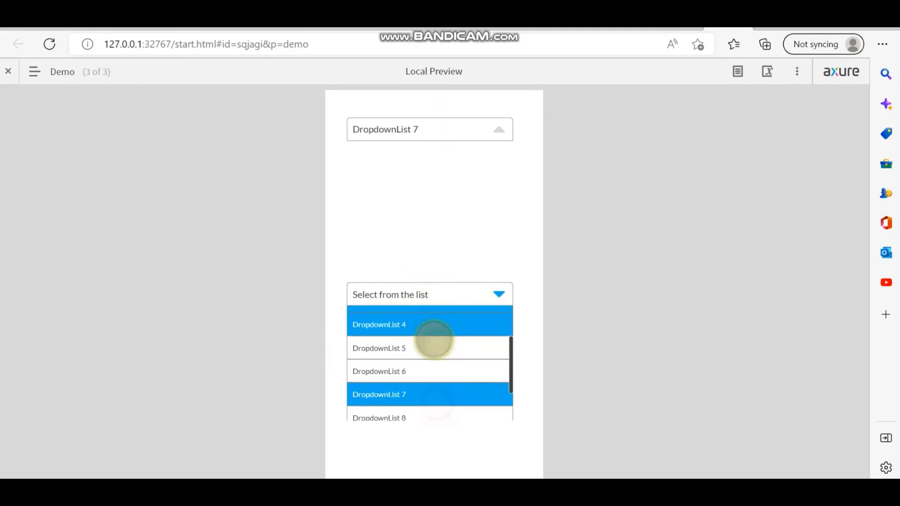
left_click(441, 365)
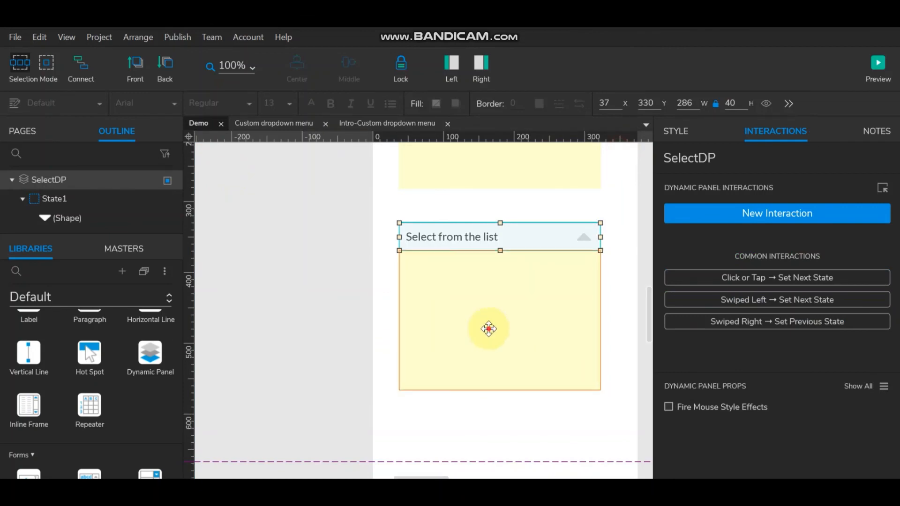
- Turn off Isolate Selection Groups for the repeater inside the DropdownList123 panel
double_click(486, 328)
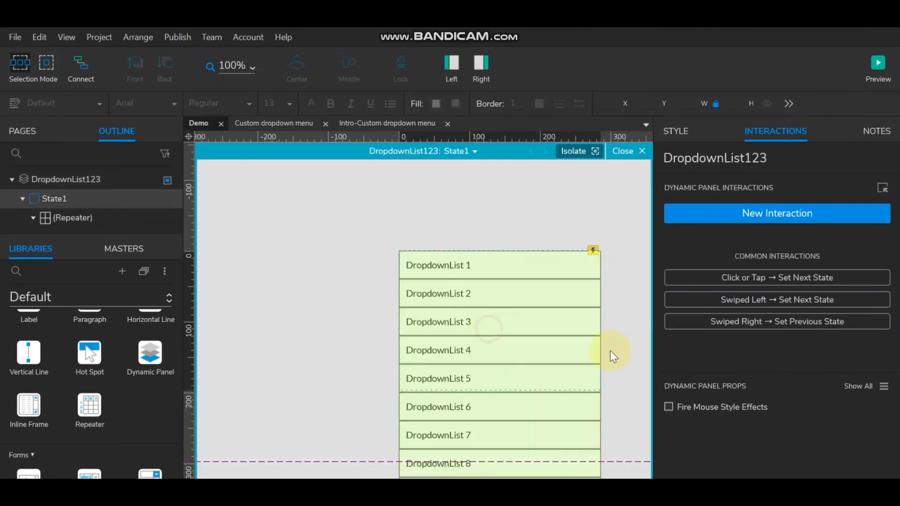
left_click(564, 255)
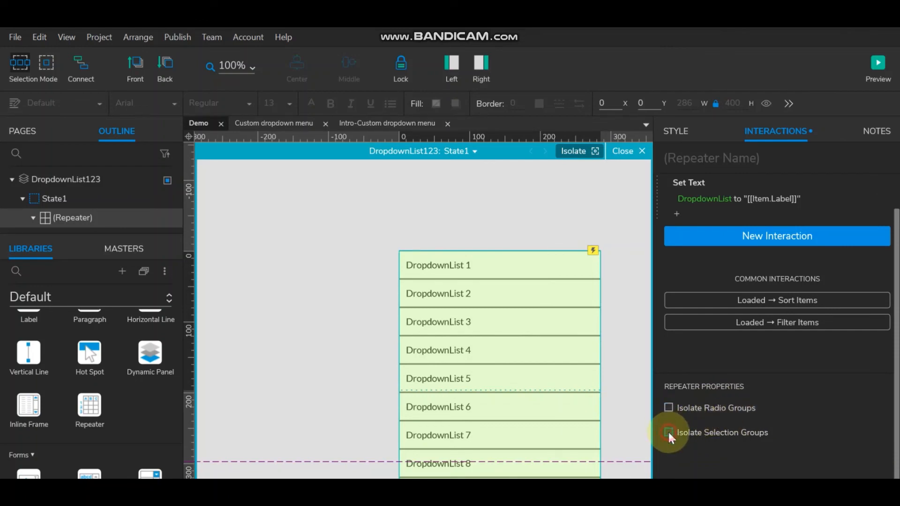
left_click(625, 312)
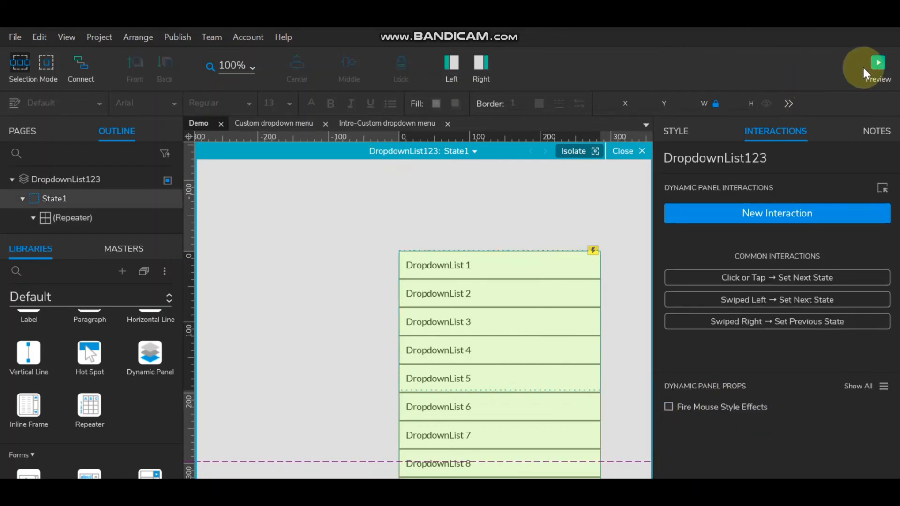
left_click(626, 150)
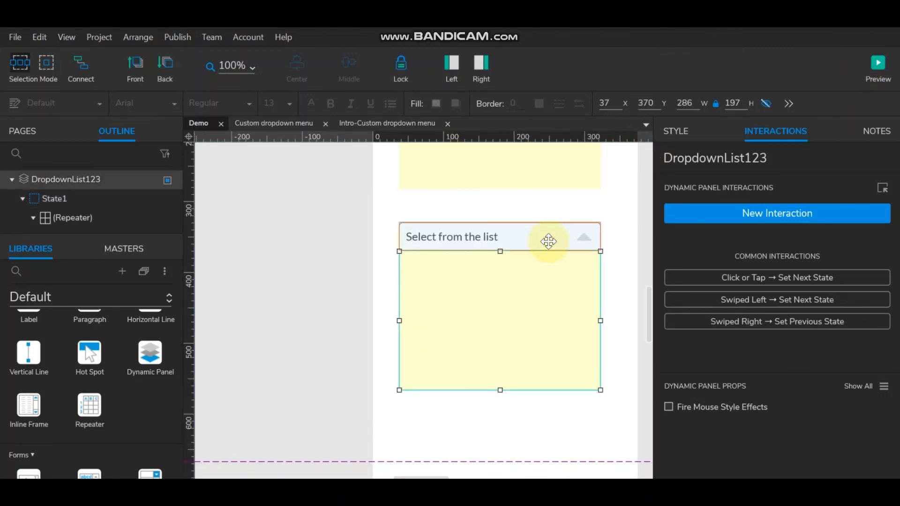
double_click(529, 298)
left_click(485, 266)
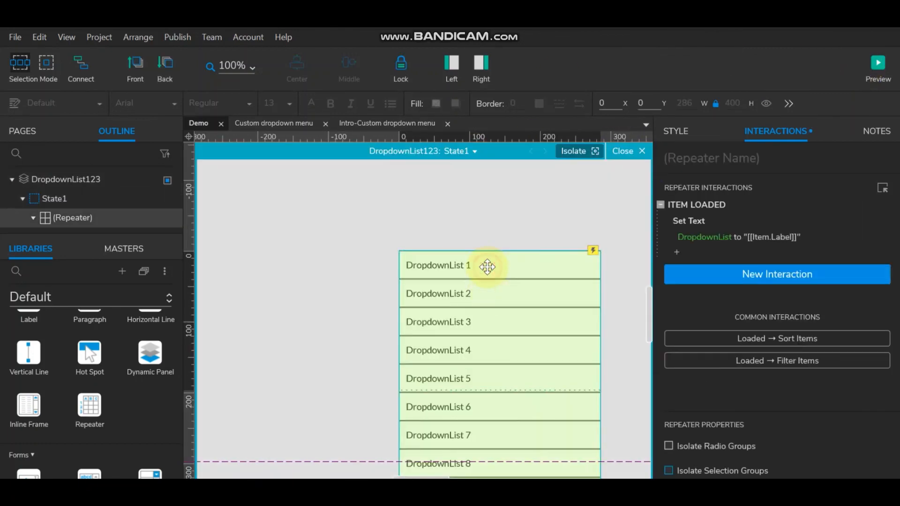
left_click(621, 151)
- Rename the second dropdown's SelectDP panel to SelectDP123
left_click(511, 237)
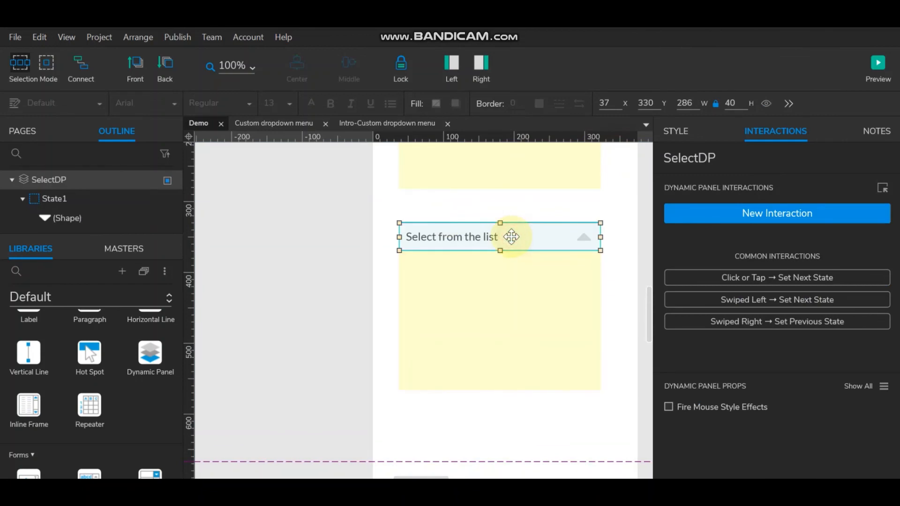
left_click(753, 160)
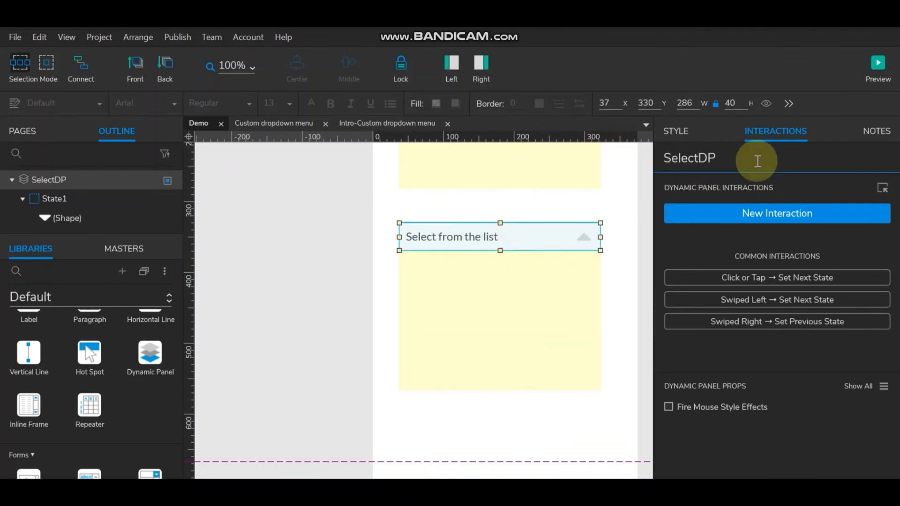
type("123")
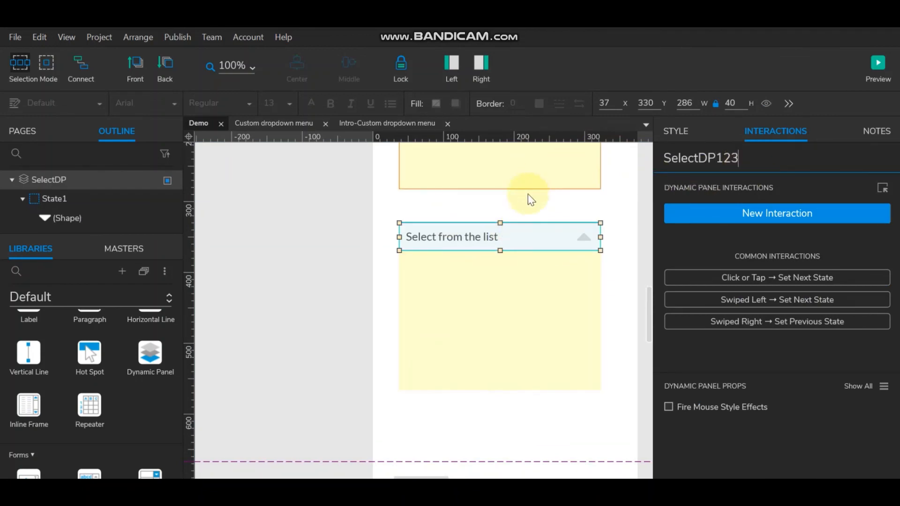
scroll(535, 211, "up", 5)
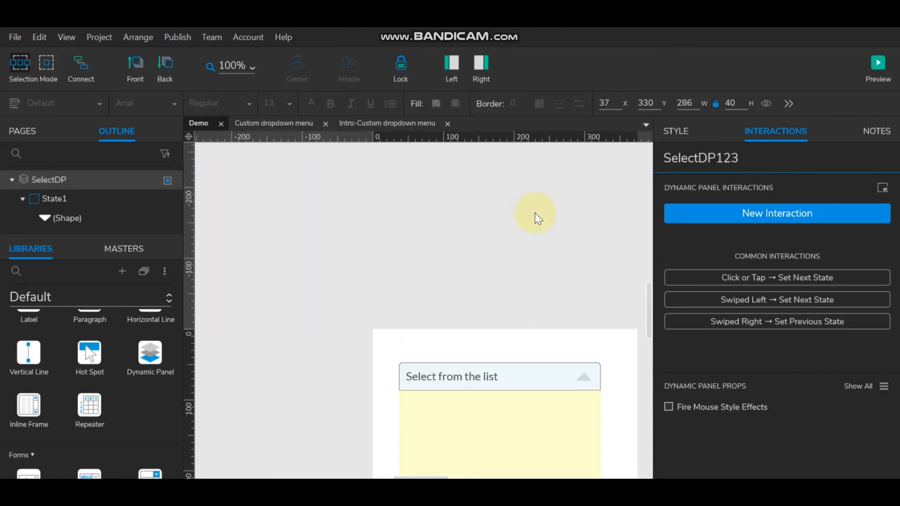
double_click(533, 367)
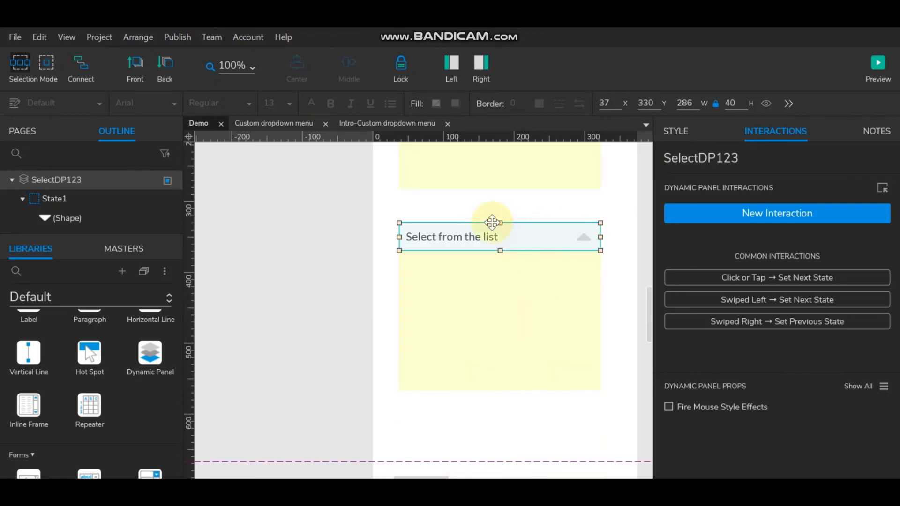
- Rename the SelectHeader1 shape in State1 of SelectDP123 to SelectHeader123
double_click(498, 226)
left_click(501, 228)
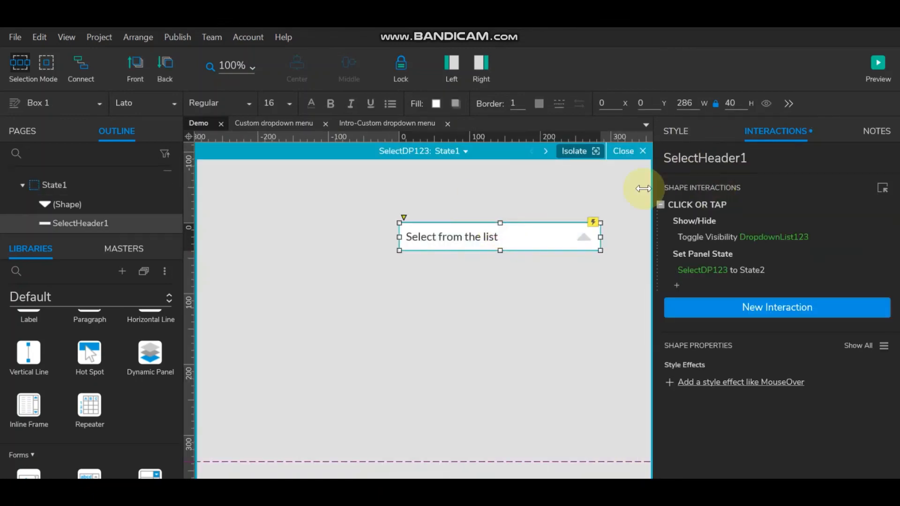
left_click(766, 159)
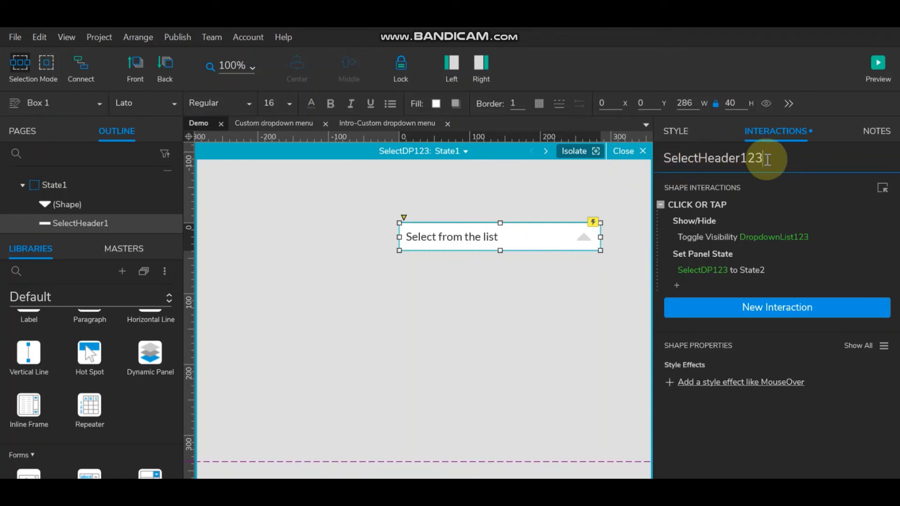
key("Return")
- Rename the SelectHeader2 shape in State2 of SelectDP123 to SelectHeader1234 and return to the page
left_click(460, 151)
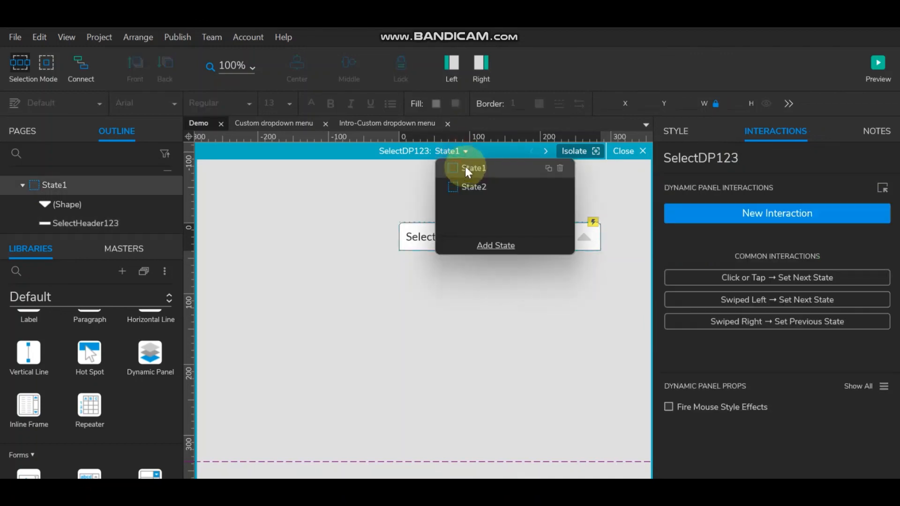
left_click(466, 187)
left_click(411, 233)
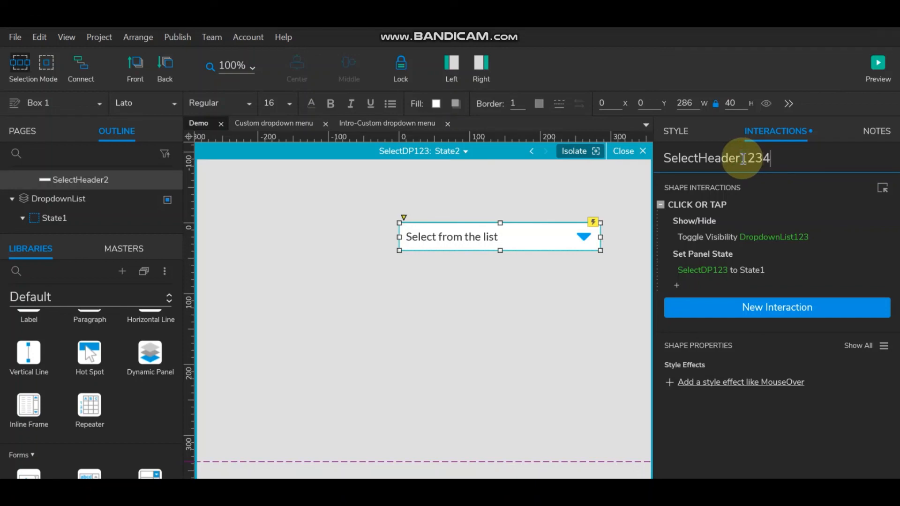
left_click(625, 151)
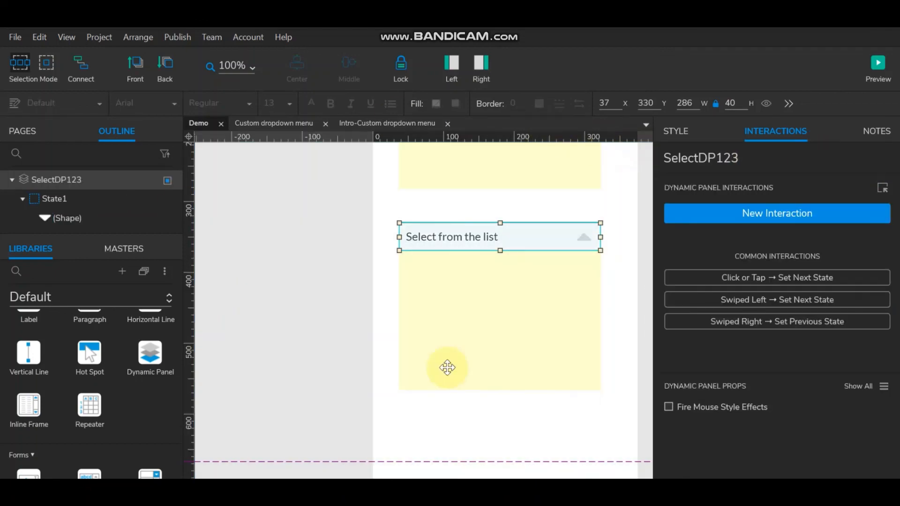
- In the DropdownList123 repeater item's click interaction, change the Set Text target from SelectHeader2 to SelectHeader123
double_click(493, 298)
left_click(505, 267)
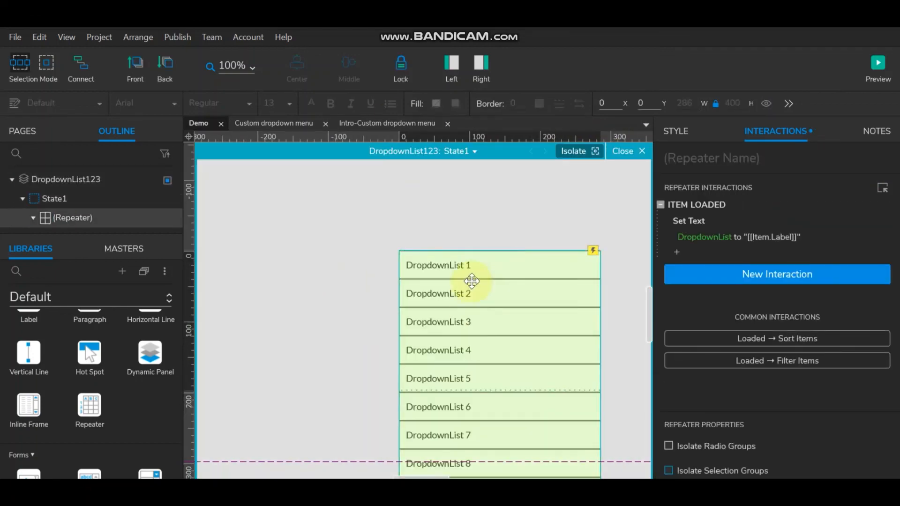
double_click(483, 276)
left_click(462, 265)
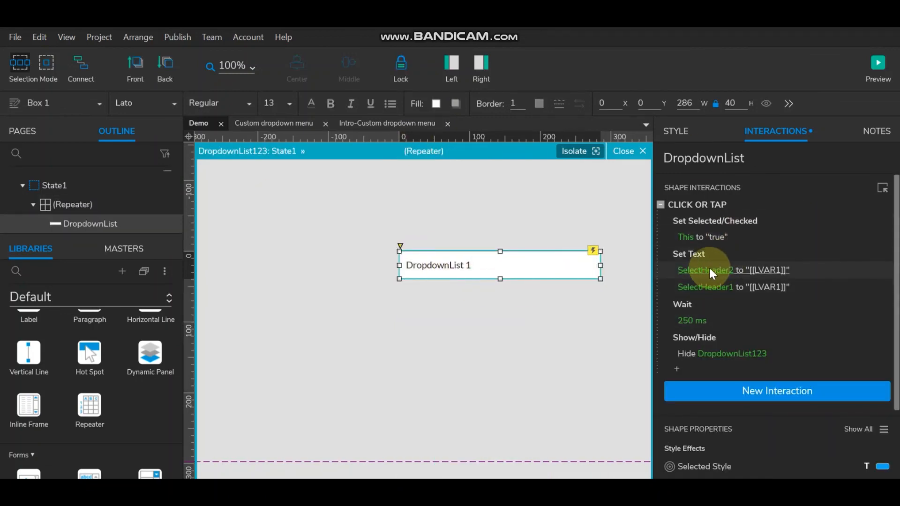
left_click(724, 270)
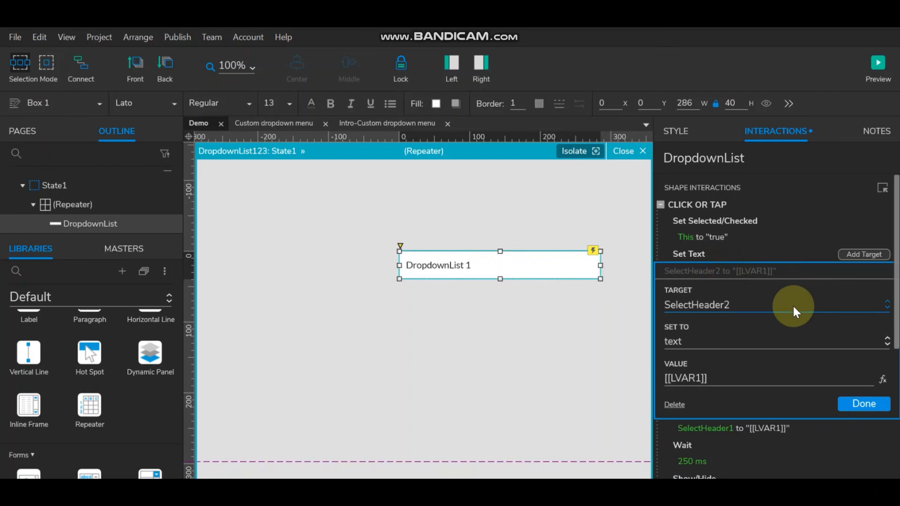
left_click(755, 299)
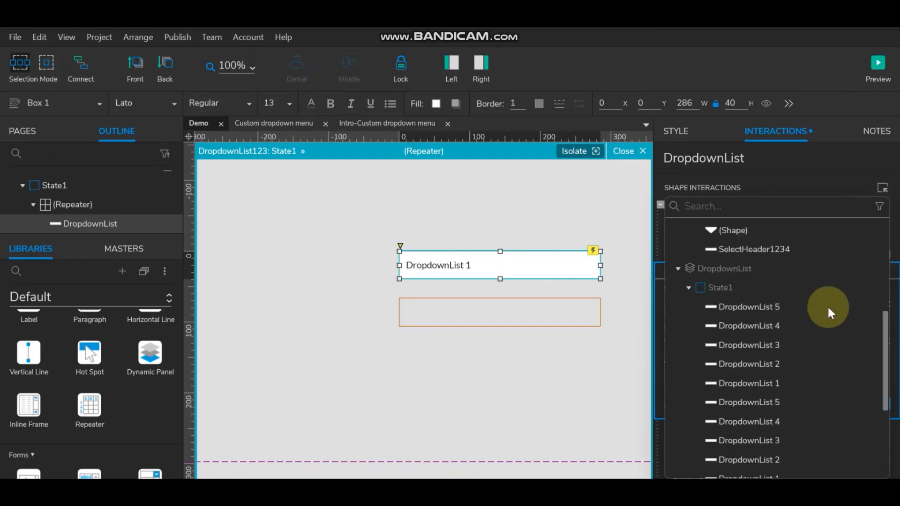
scroll(828, 305, "up", 2)
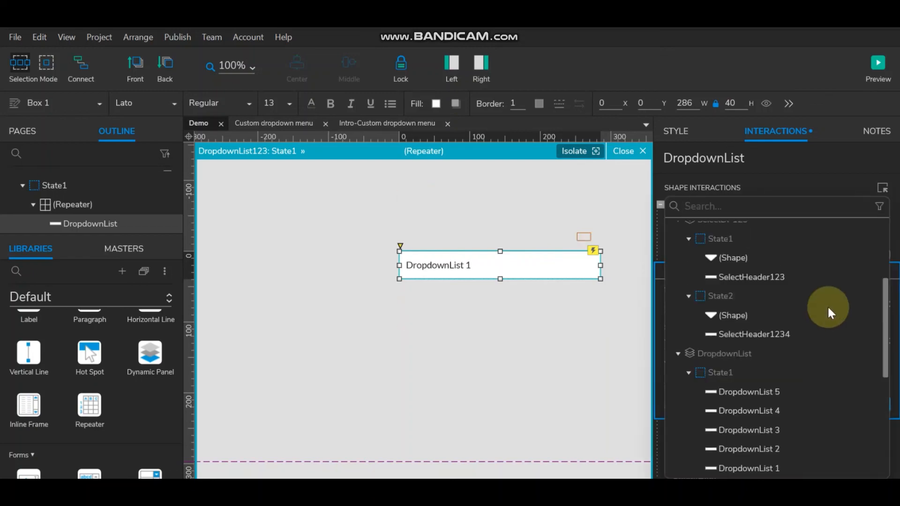
left_click(786, 278)
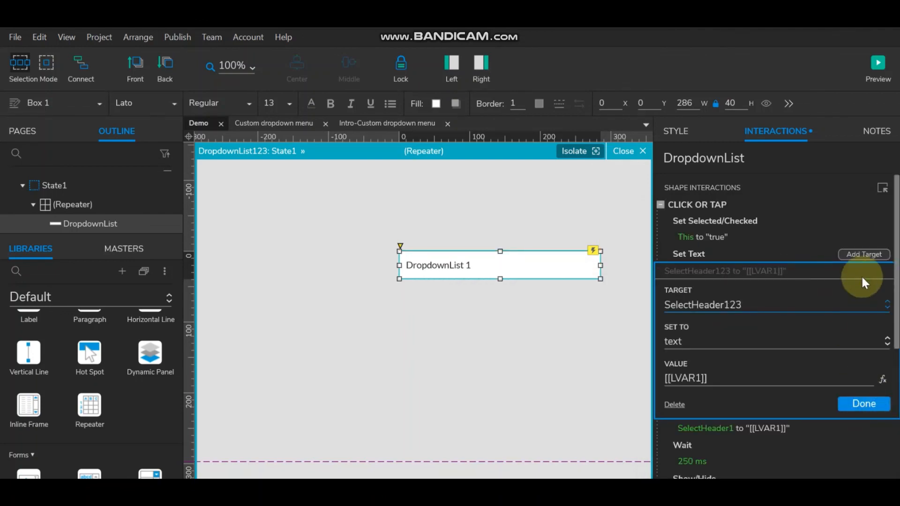
- Add SelectHeader1234 as a Set Text target of the repeater item and delete the SelectHeader1 target
left_click(862, 254)
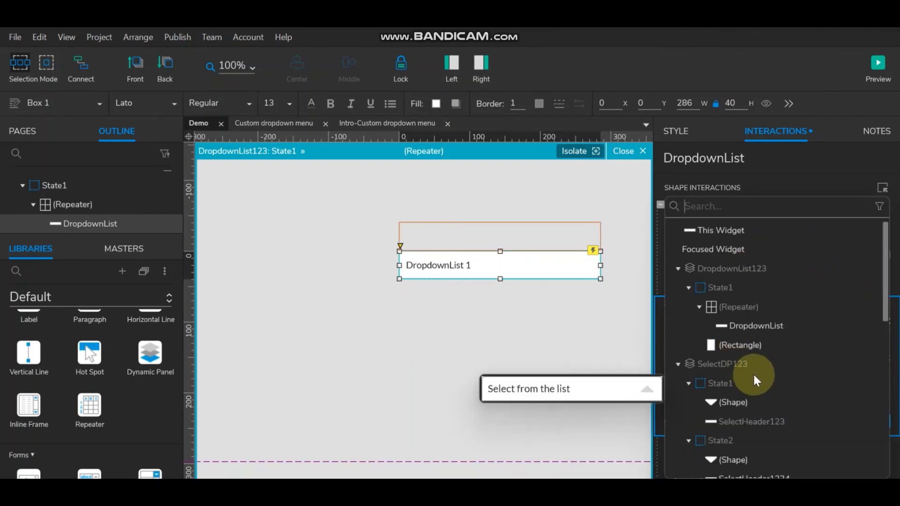
scroll(757, 365, "down", 2)
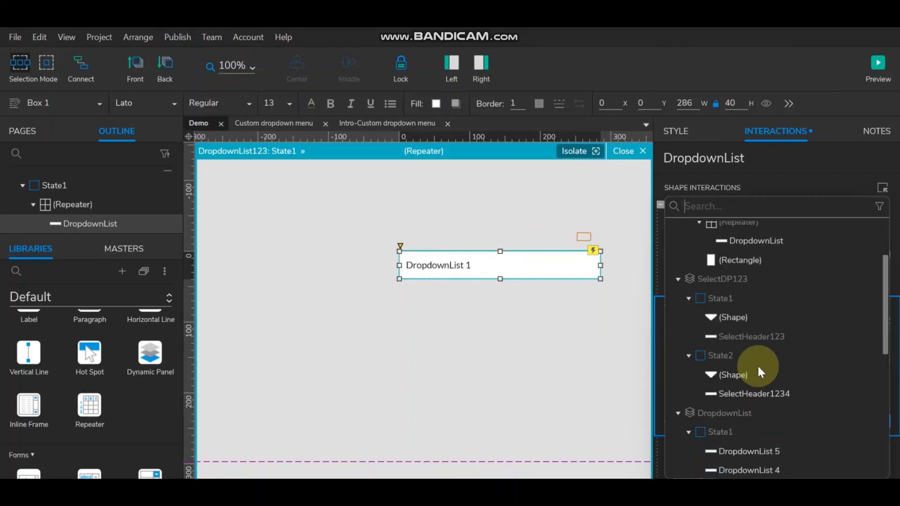
left_click(786, 396)
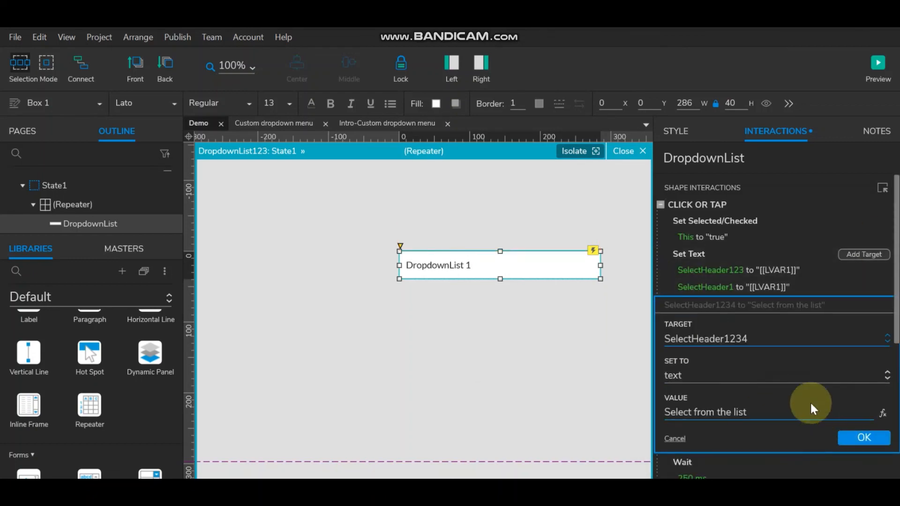
left_click(868, 439)
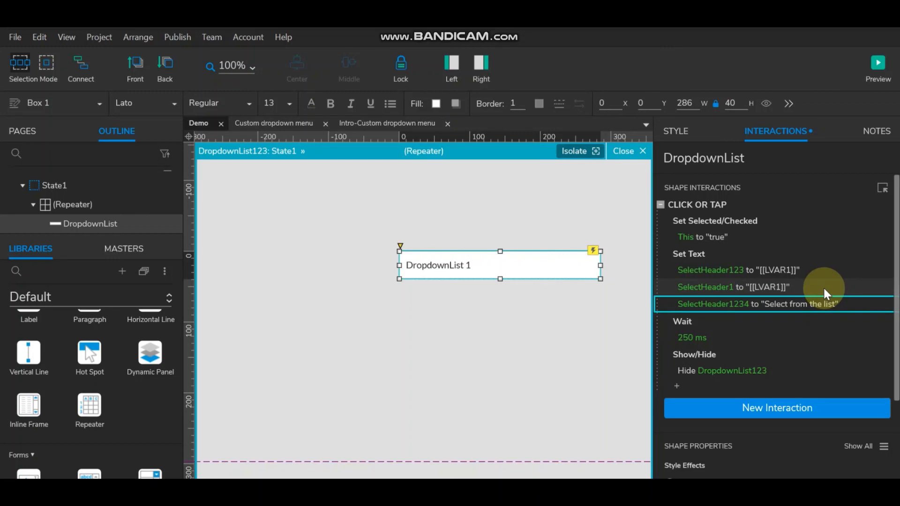
left_click(853, 286)
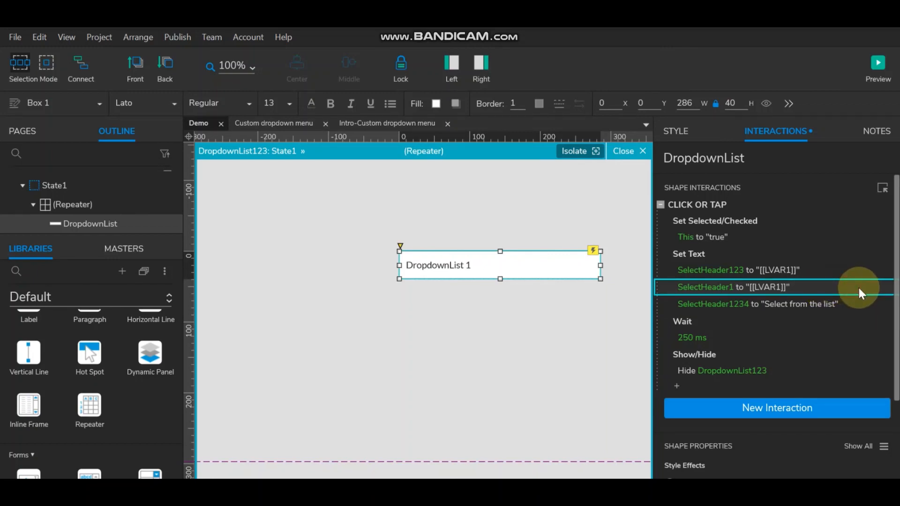
key("Delete")
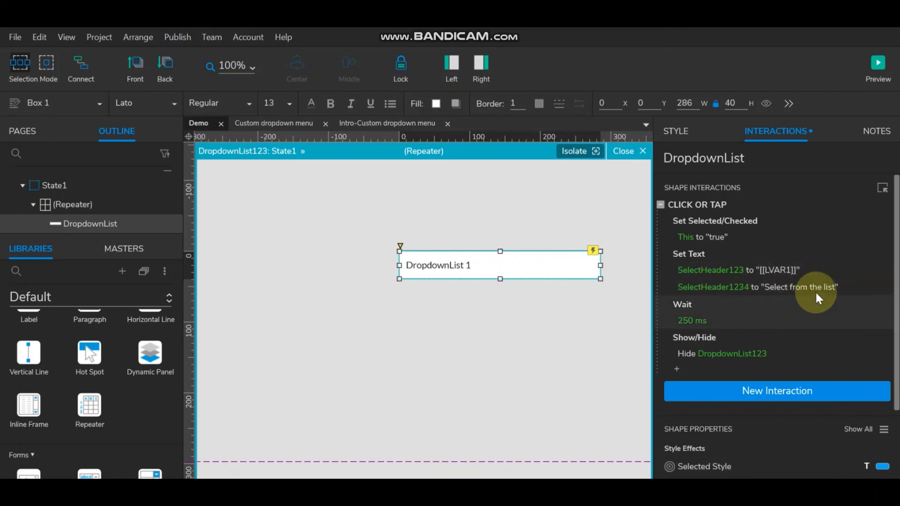
- Clear the "Select from the list" text value of the SelectHeader1234 Set Text action, leaving it empty
left_click(787, 287)
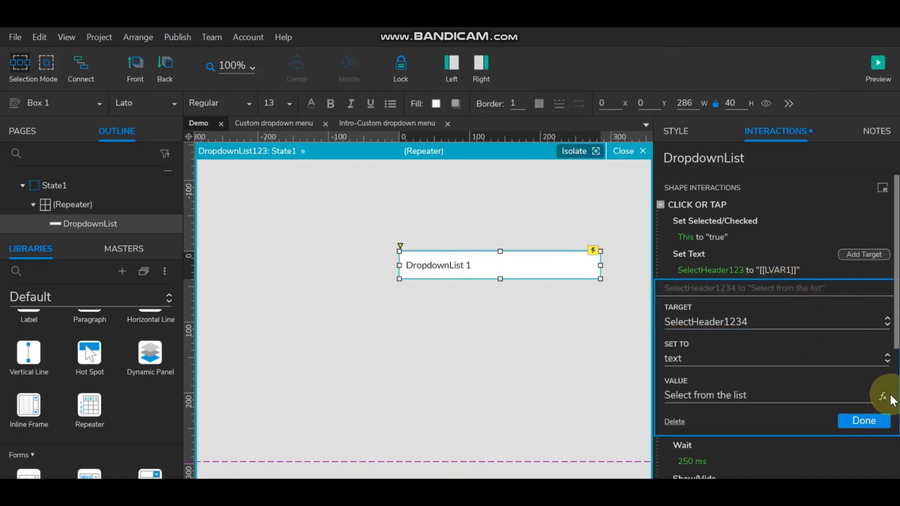
left_click(884, 397)
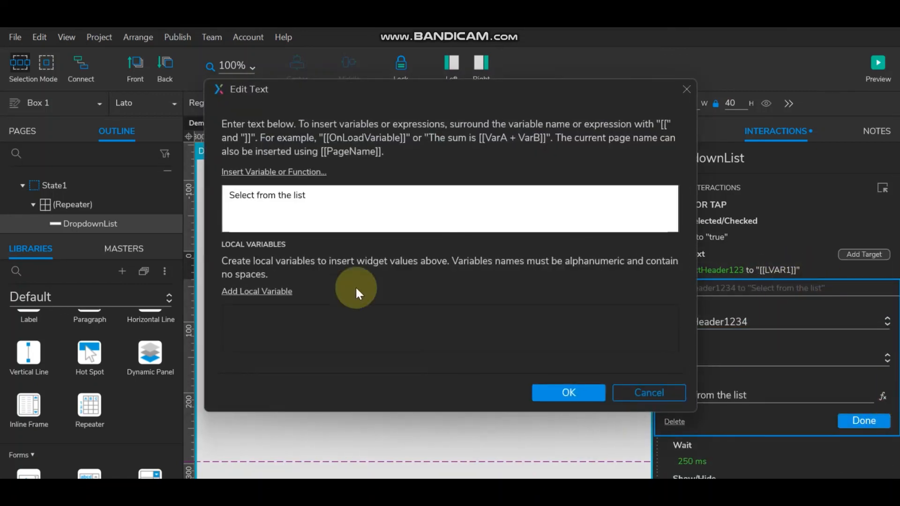
triple_click(317, 196)
key("BackSpace")
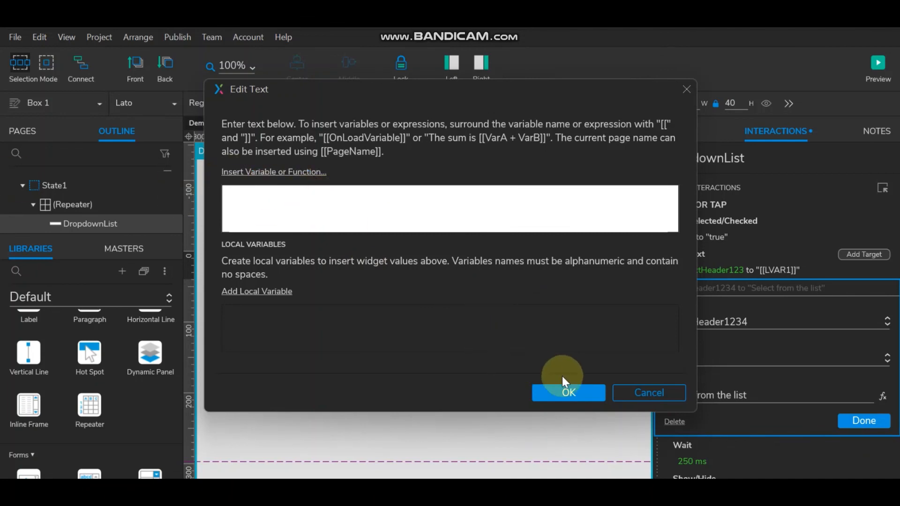
left_click(569, 393)
left_click(864, 420)
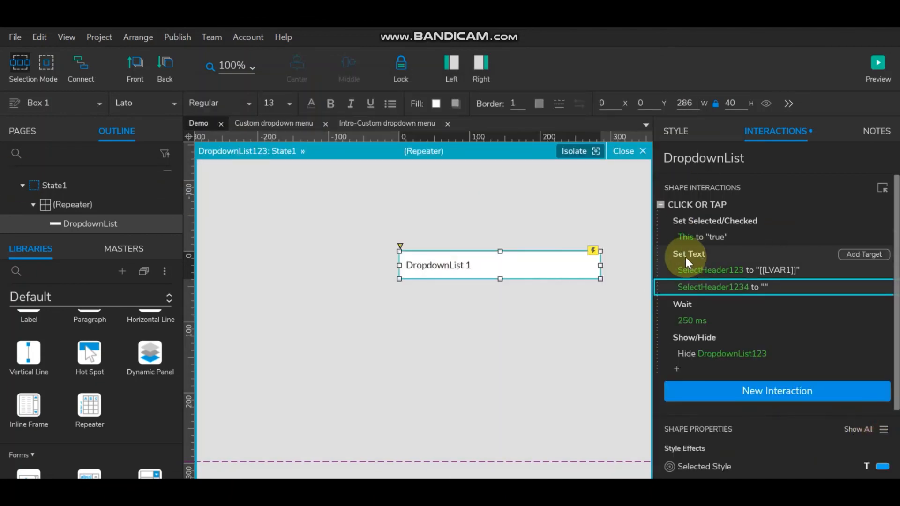
- In the repeater item's click interaction, remove the LVAR1 local variable and set SelectHeader123's Set Text value to [[Item.Label]]
left_click(743, 268)
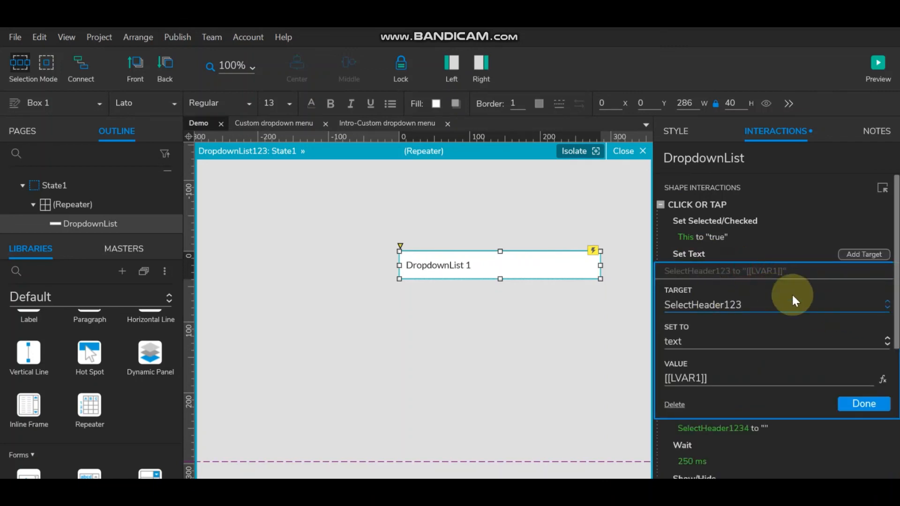
left_click(688, 204)
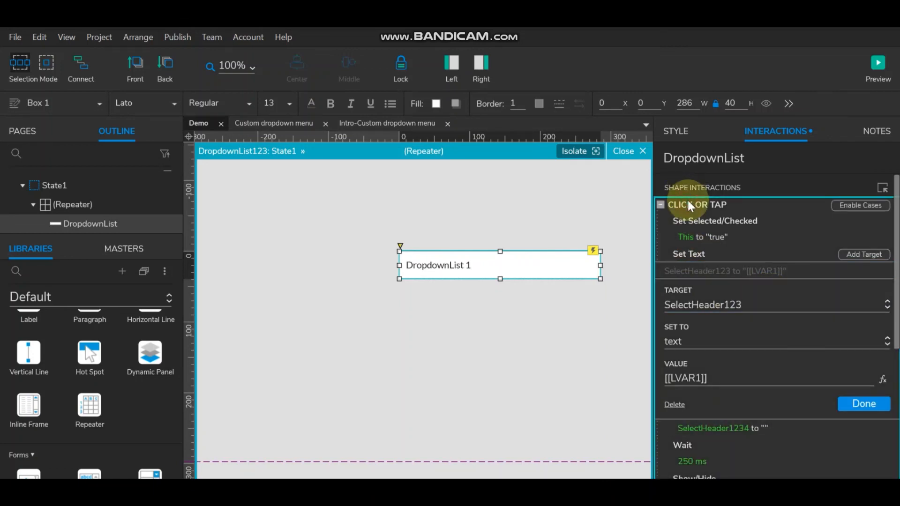
double_click(698, 205)
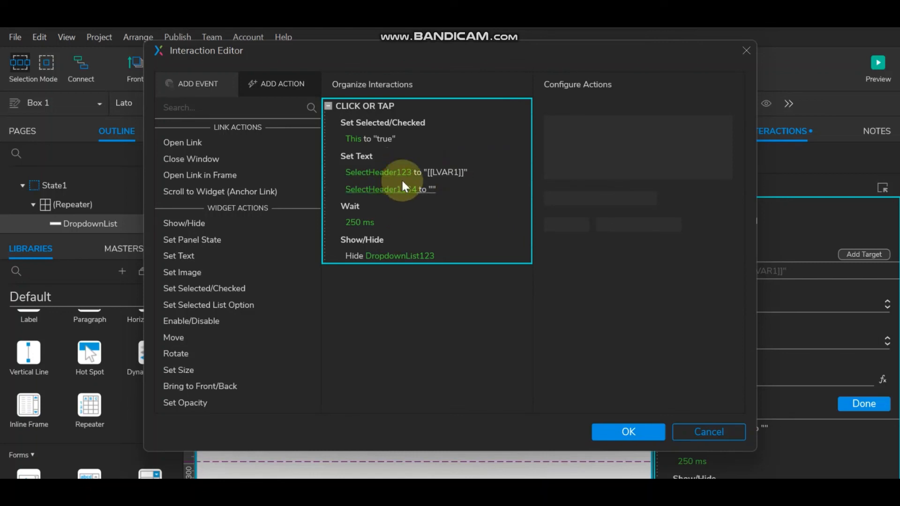
left_click(457, 174)
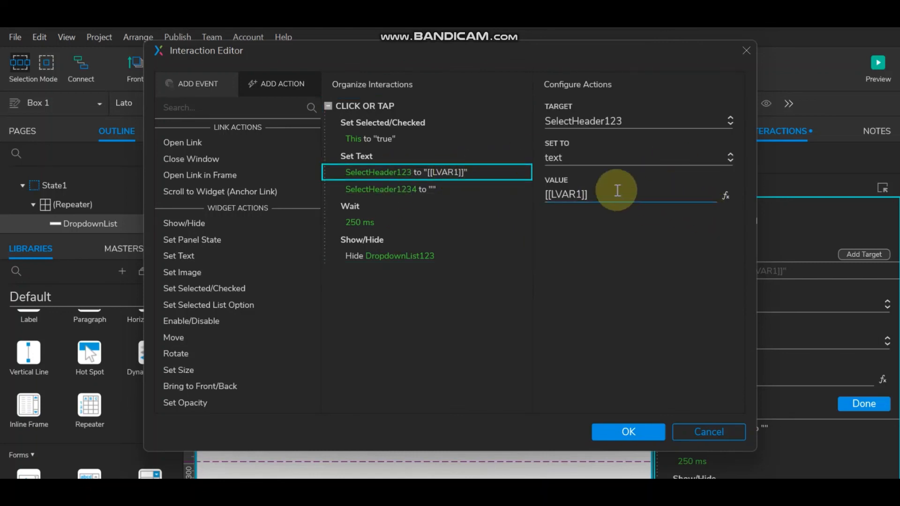
left_click(726, 195)
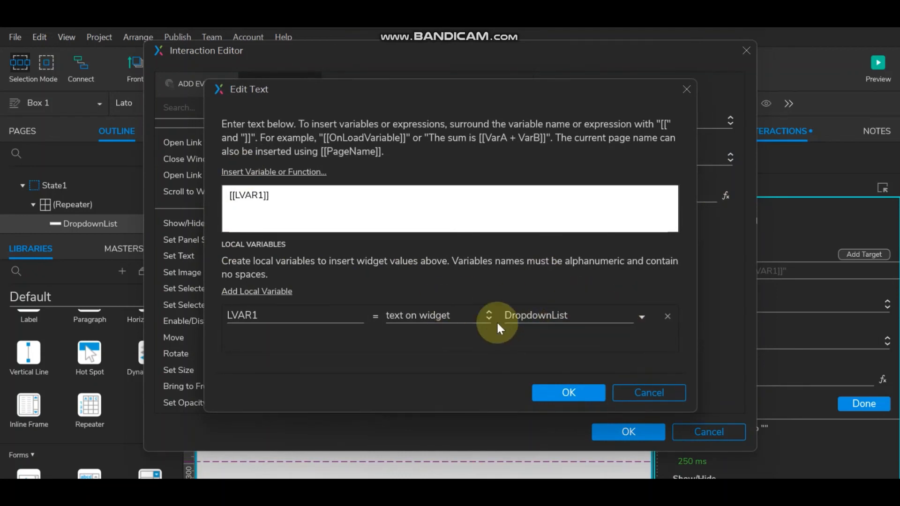
left_click(668, 317)
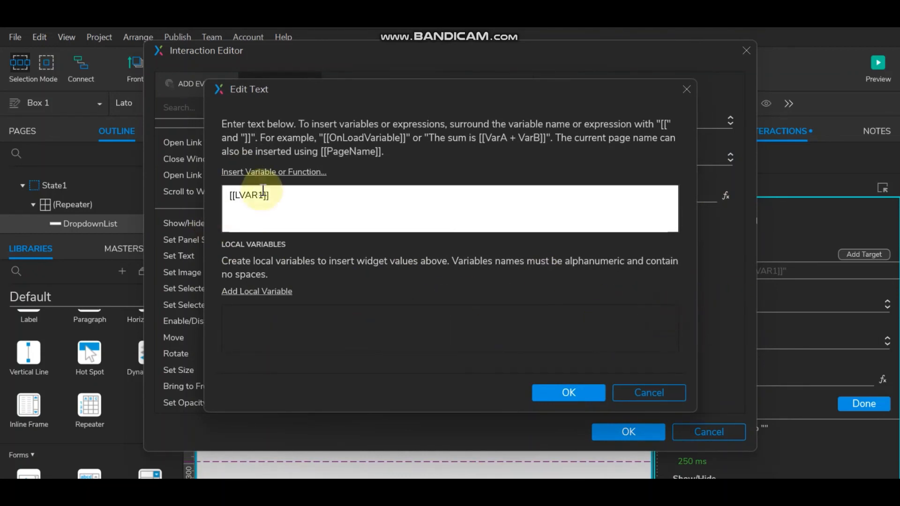
left_click_drag(232, 195, 282, 195)
key("BackSpace")
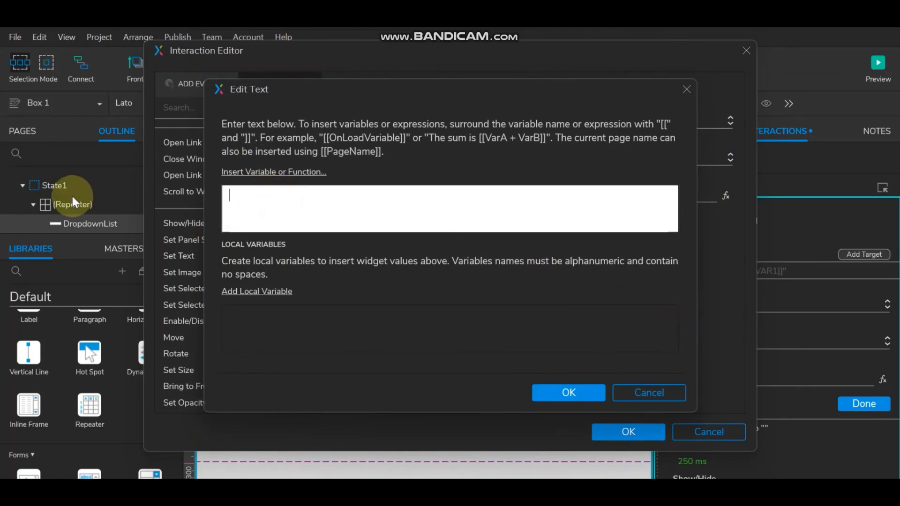
left_click(316, 170)
left_click(288, 283)
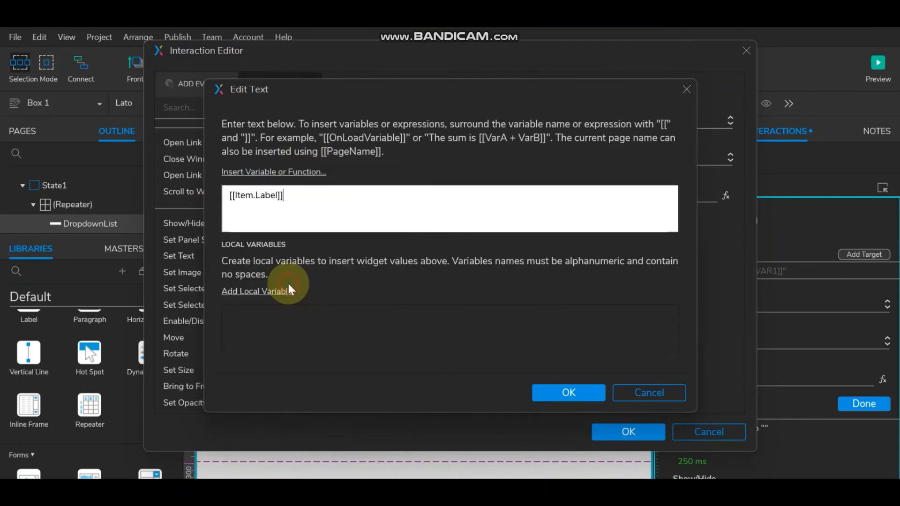
left_click(568, 389)
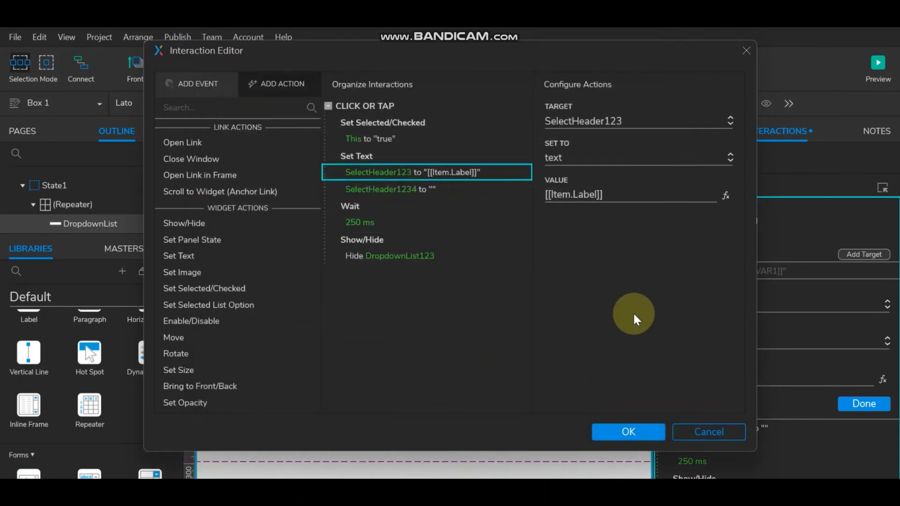
- Set the SelectHeader1234 Set Text value to [[Item.Label]] and save the click interaction
left_click(392, 189)
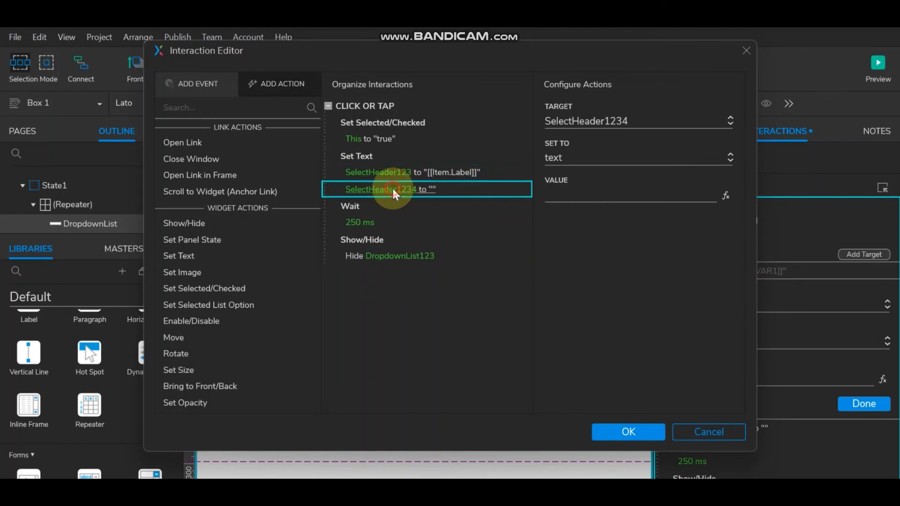
left_click(722, 193)
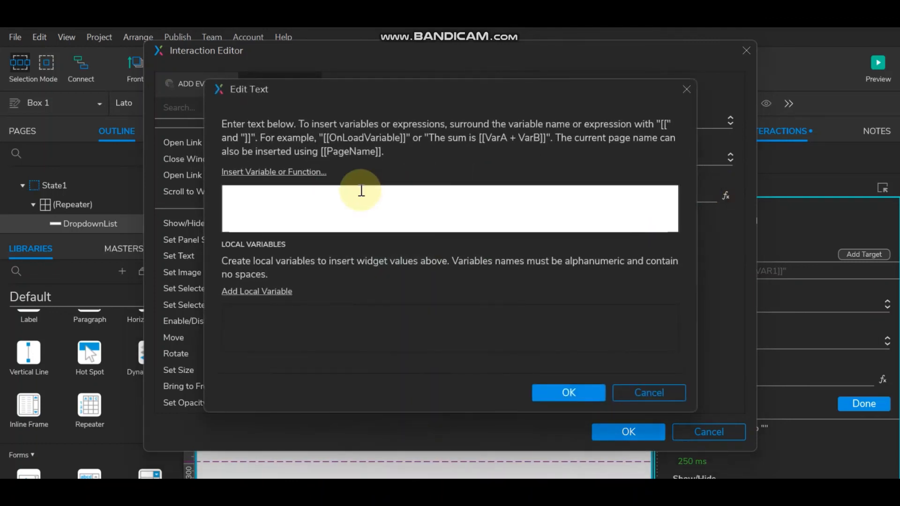
left_click(296, 173)
left_click(290, 285)
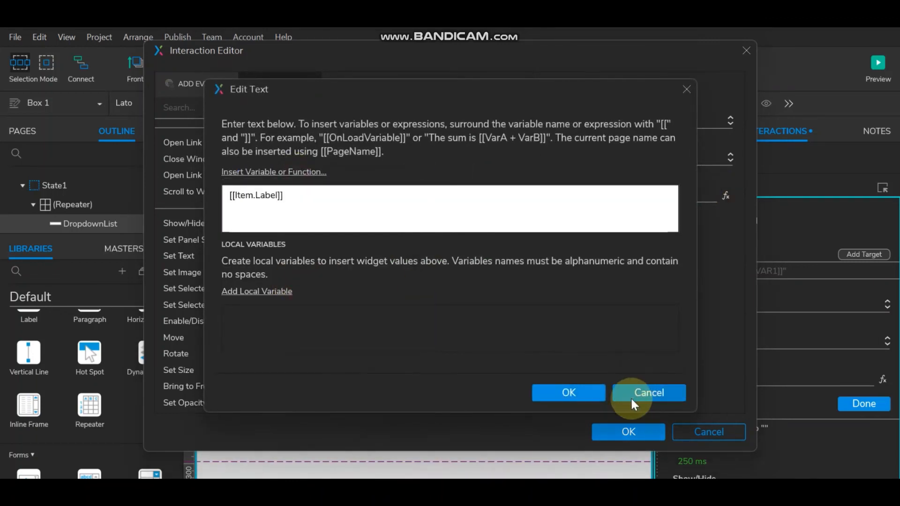
left_click(586, 395)
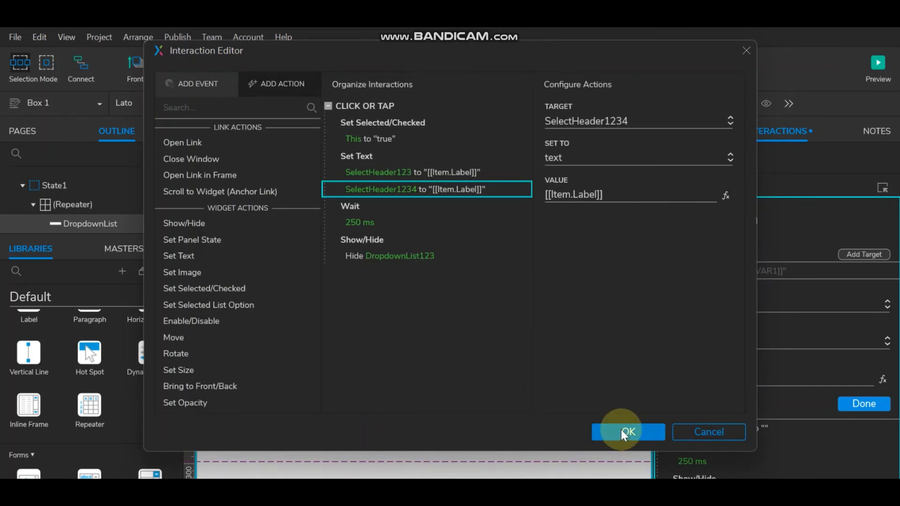
left_click(621, 430)
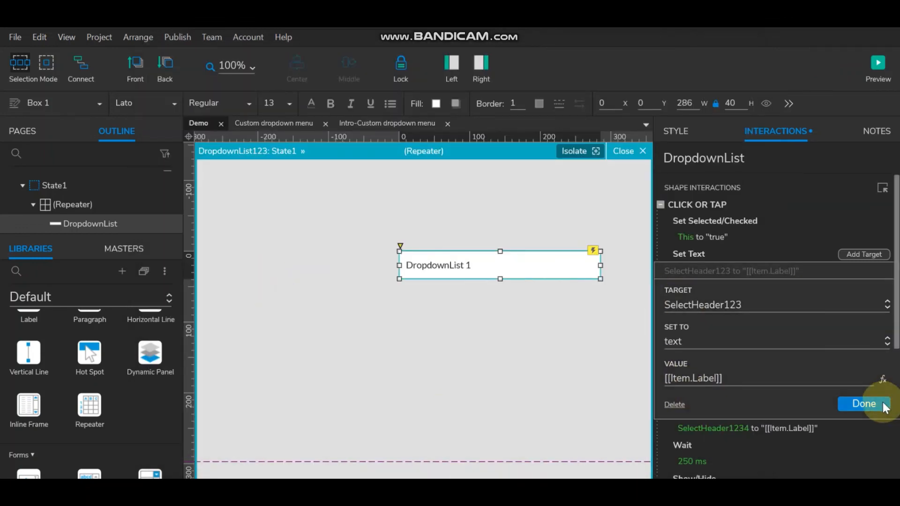
left_click(873, 404)
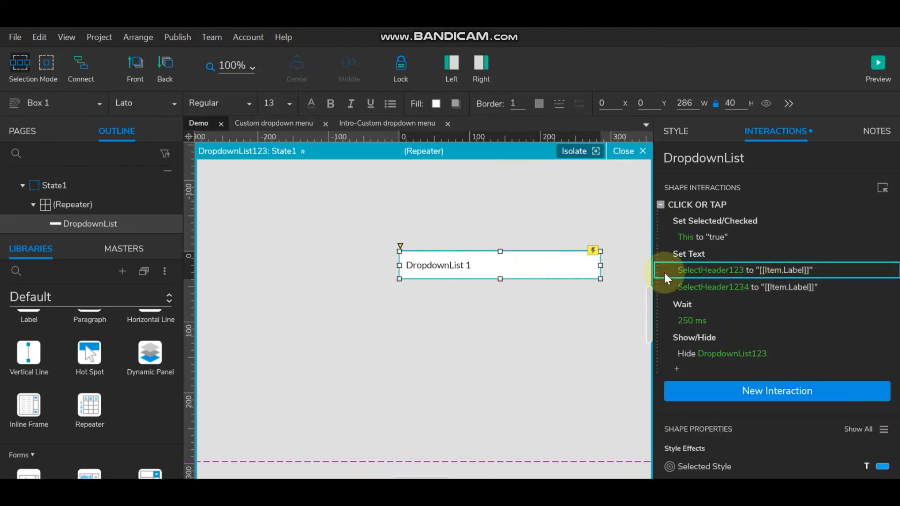
- Review the repeater's data rows and its Item Loaded interaction, and reselect the DropdownList shape
left_click(681, 144)
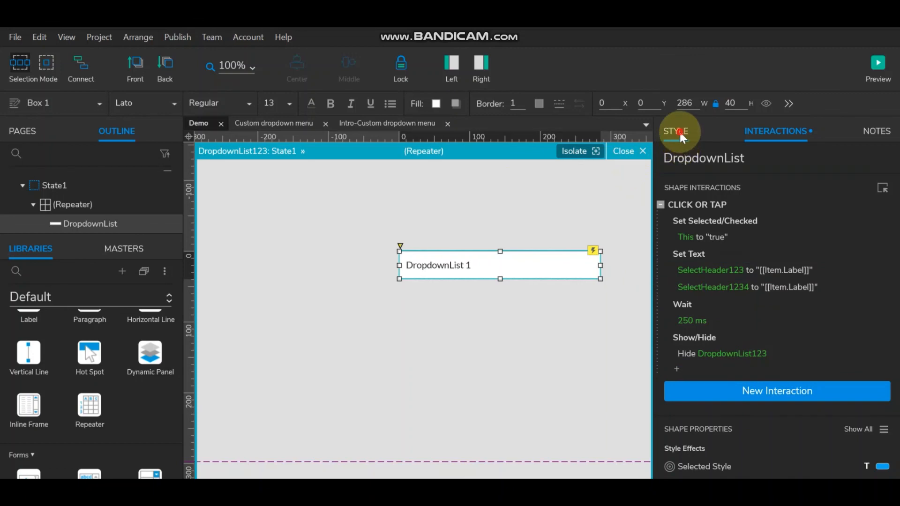
left_click(680, 132)
left_click(482, 359)
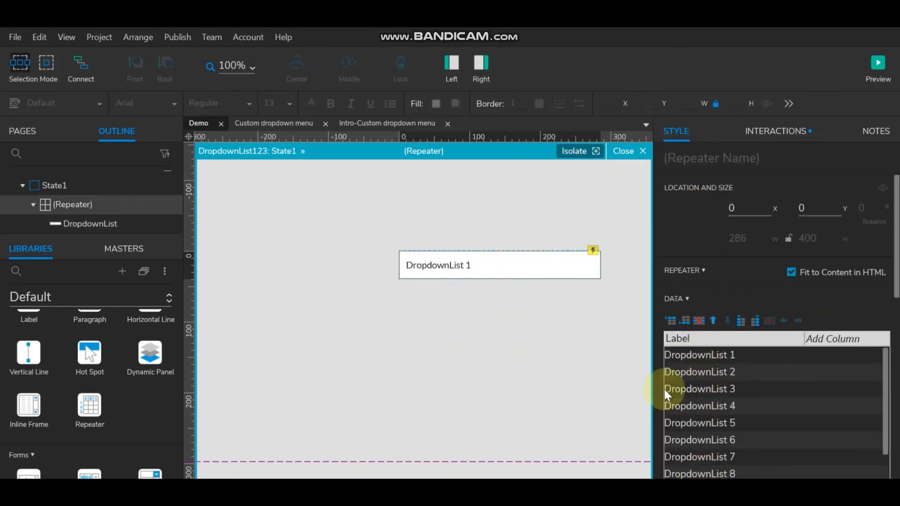
left_click(776, 132)
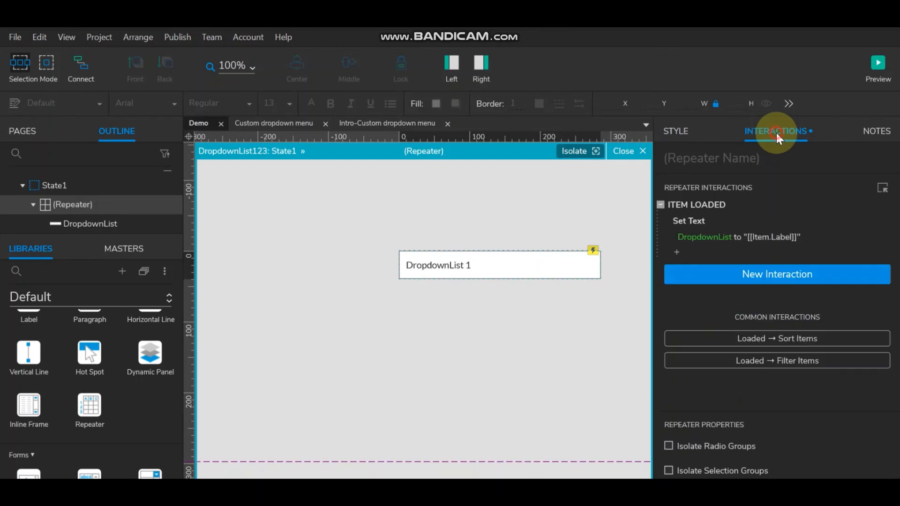
left_click(529, 257)
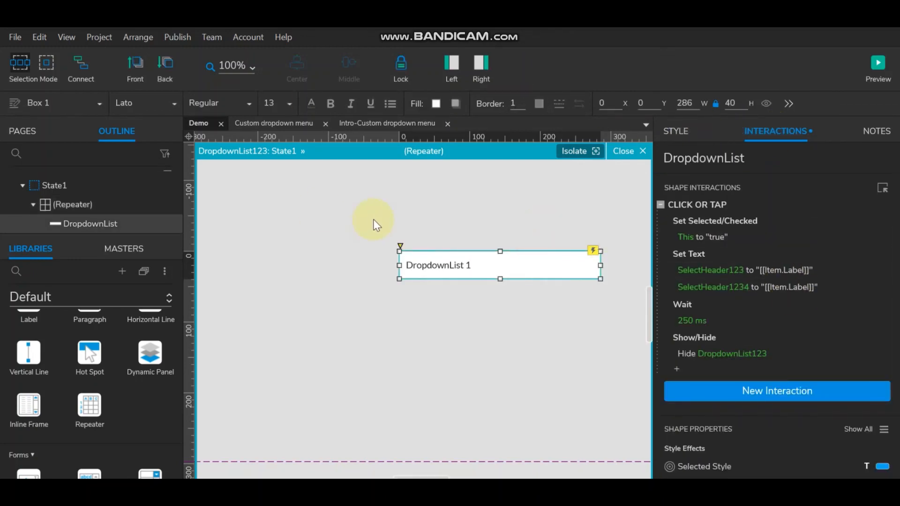
- Preview the Demo page in the browser and choose DropdownList 1, 2, 3 and 4 in turn from the lower dropdown
left_click(877, 63)
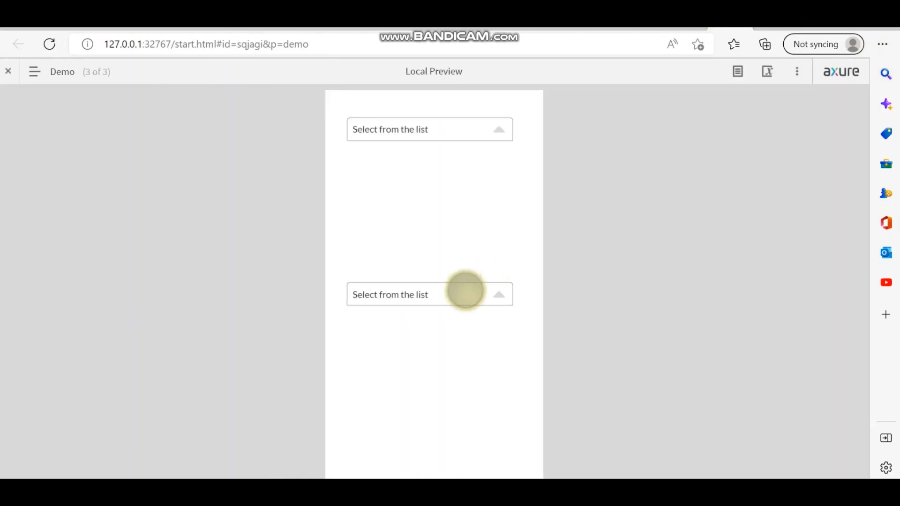
left_click(465, 290)
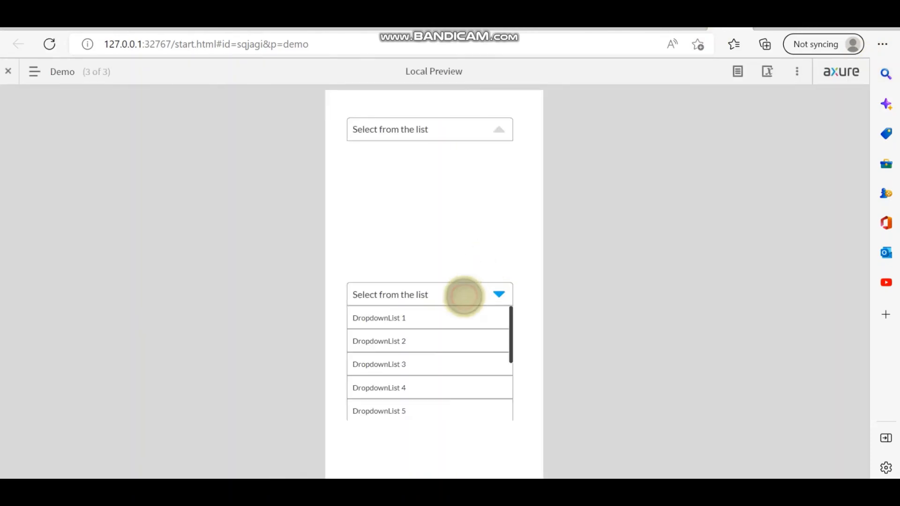
left_click(430, 317)
left_click(484, 296)
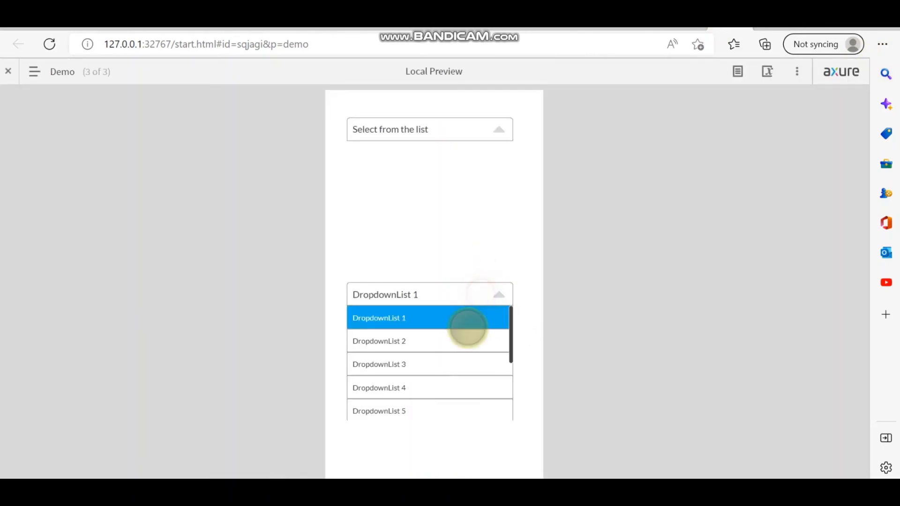
left_click(462, 341)
left_click(456, 299)
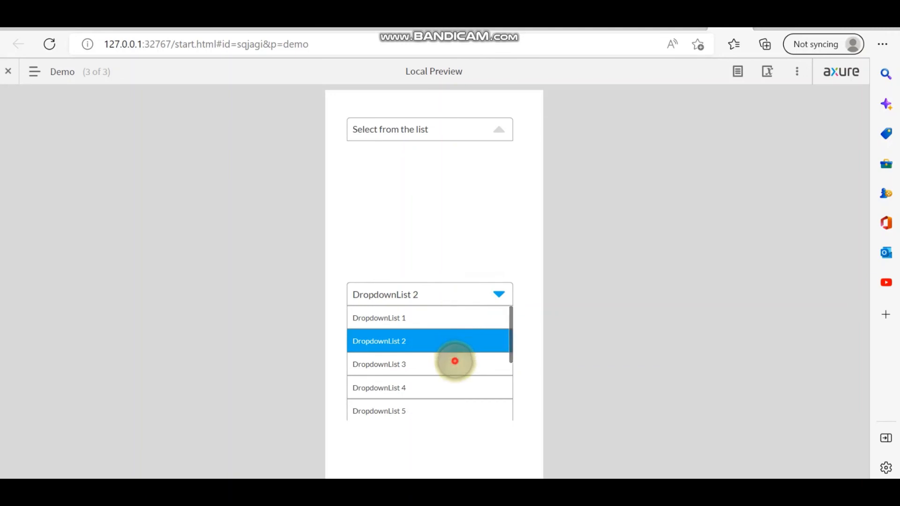
left_click(453, 364)
left_click(447, 293)
left_click(438, 389)
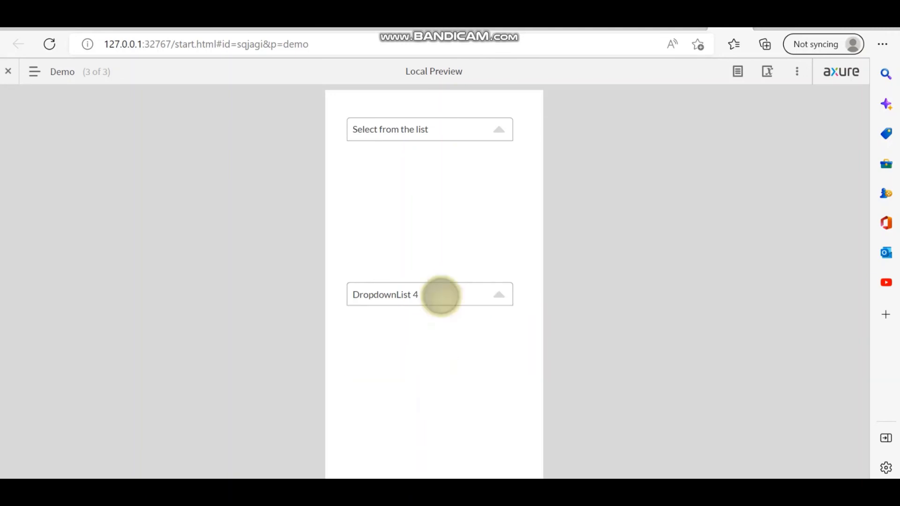
- Test items further down the lower dropdown by choosing DropdownList 5, DropdownList 7 and DropdownList 9
left_click(440, 295)
scroll(426, 338, "down", 1)
scroll(427, 337, "down", 1)
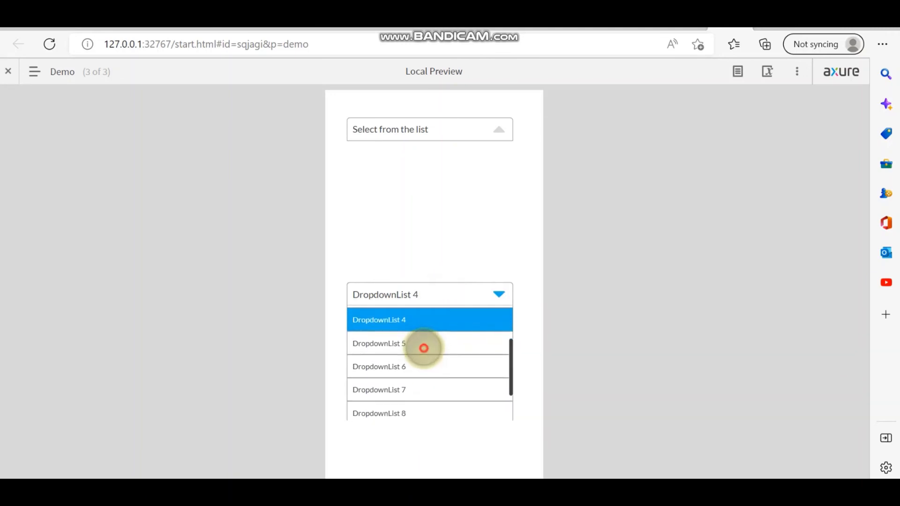
left_click(422, 346)
left_click(429, 292)
scroll(435, 382, "down", 2)
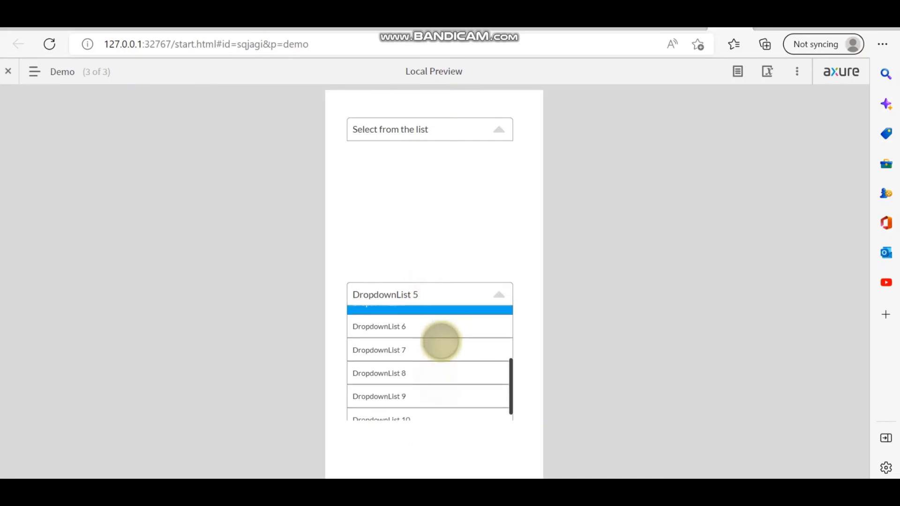
left_click(428, 353)
left_click(430, 297)
left_click(441, 394)
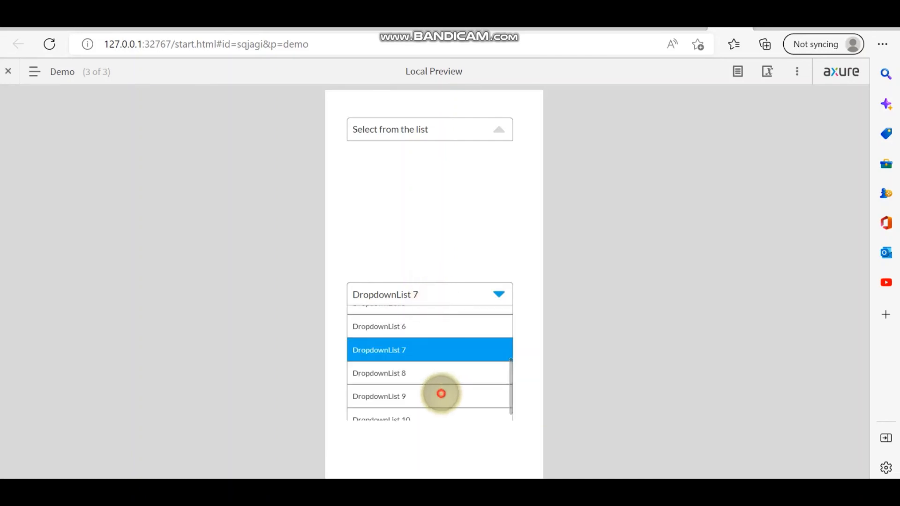
- Test both ends of the lower dropdown by choosing DropdownList 10, DropdownList 4 and an item higher in the list
left_click(446, 300)
scroll(452, 380, "down", 1)
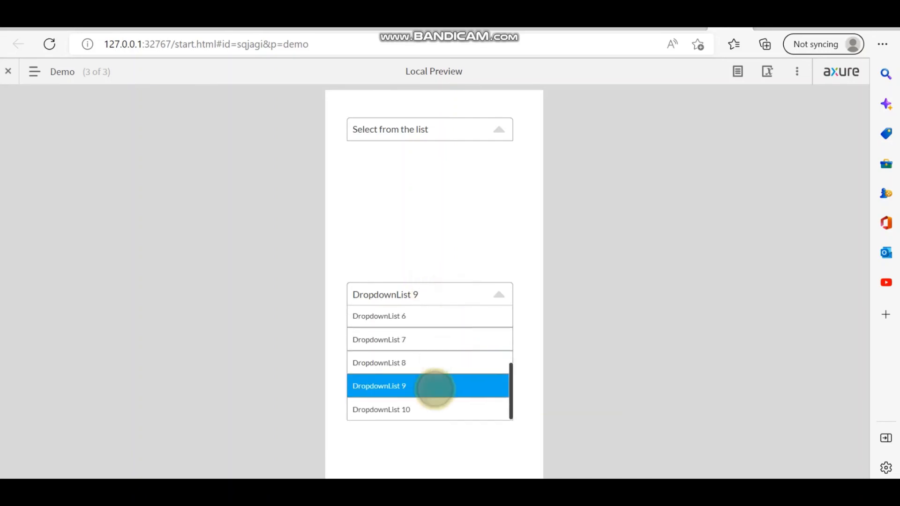
left_click(432, 409)
left_click(439, 293)
scroll(443, 374, "up", 3)
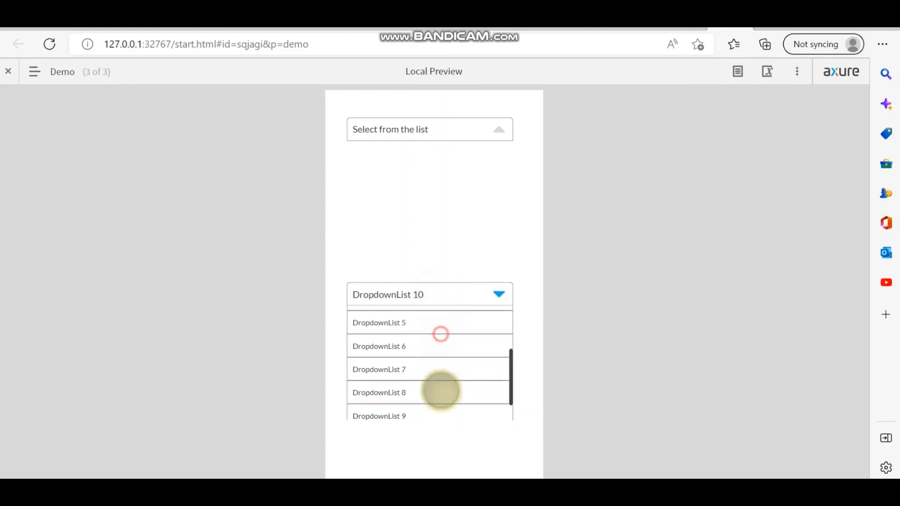
left_click(436, 338)
left_click(444, 291)
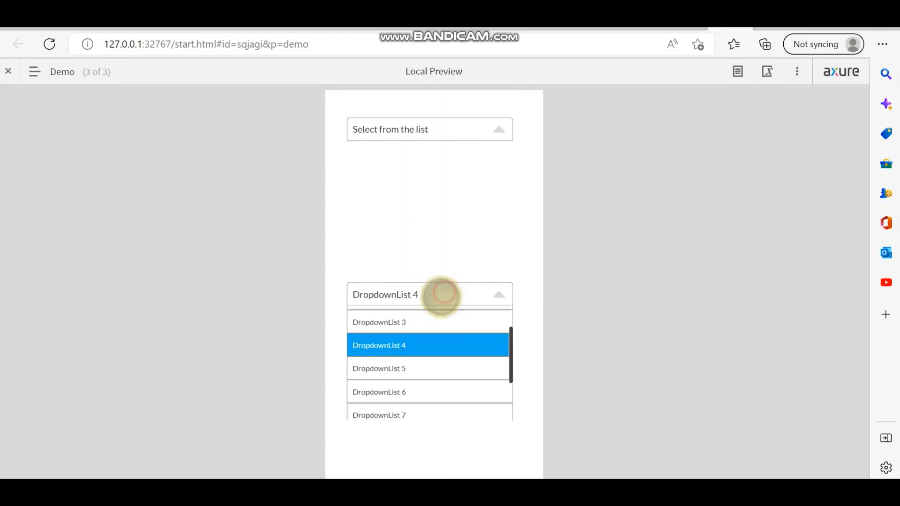
scroll(444, 375, "up", 2)
left_click(442, 313)
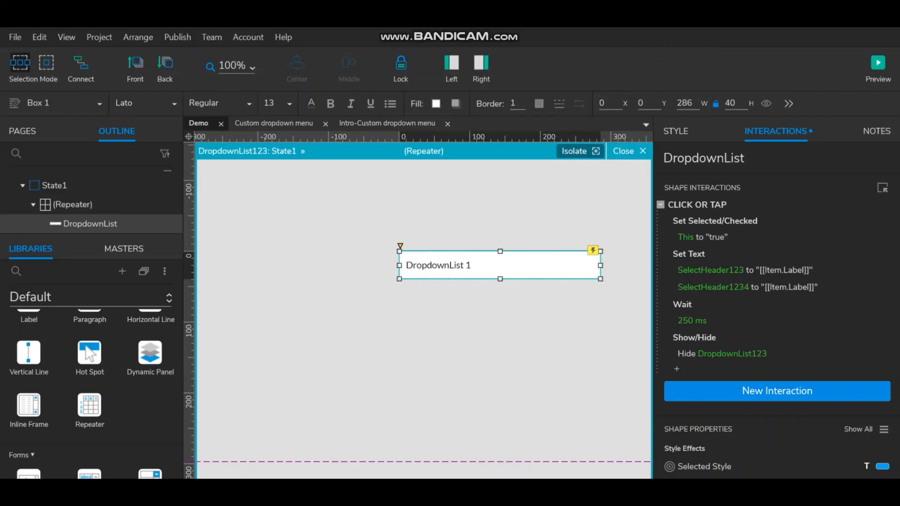
- Add a row labelled DropdownList 11 below the last row in the repeater's data
left_click(587, 280)
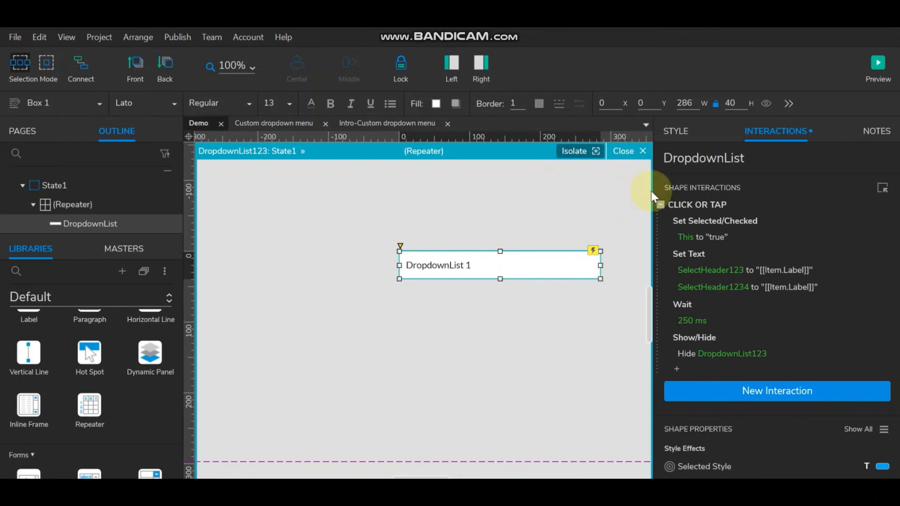
left_click(692, 137)
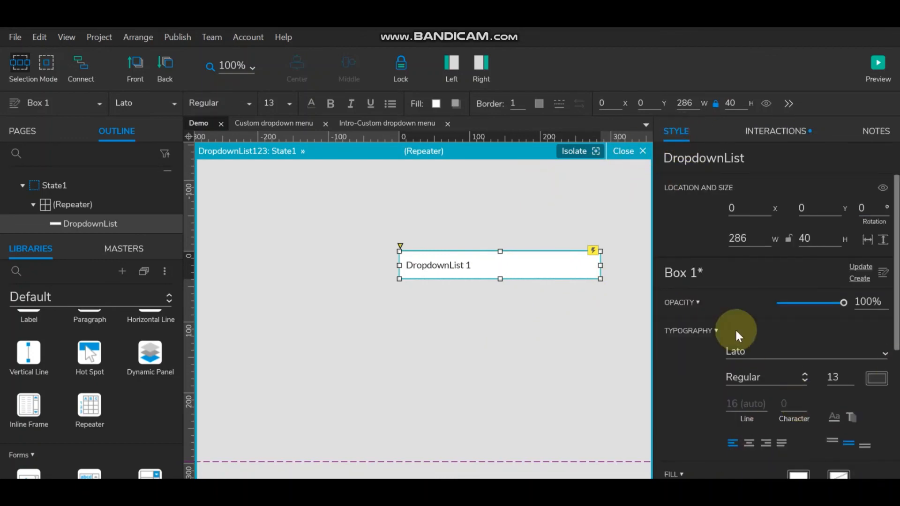
left_click(576, 368)
scroll(779, 434, "down", 1)
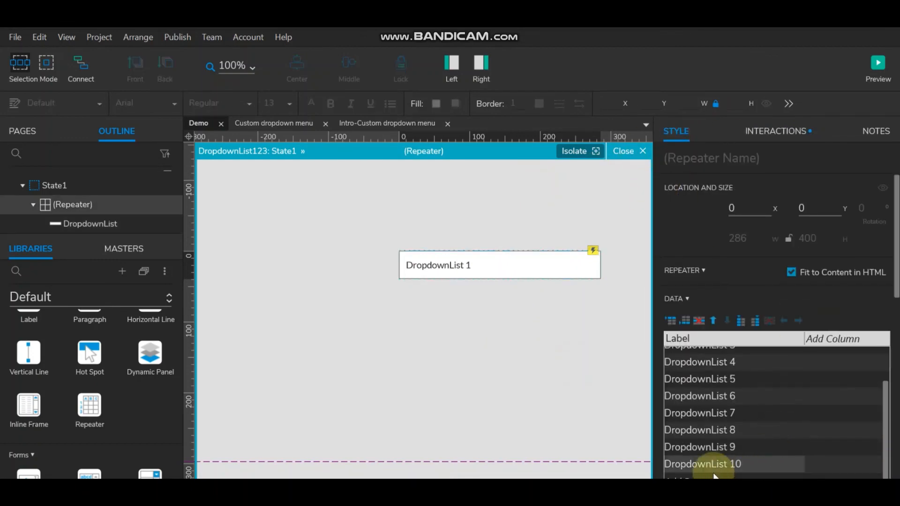
left_click(699, 465)
double_click(699, 465)
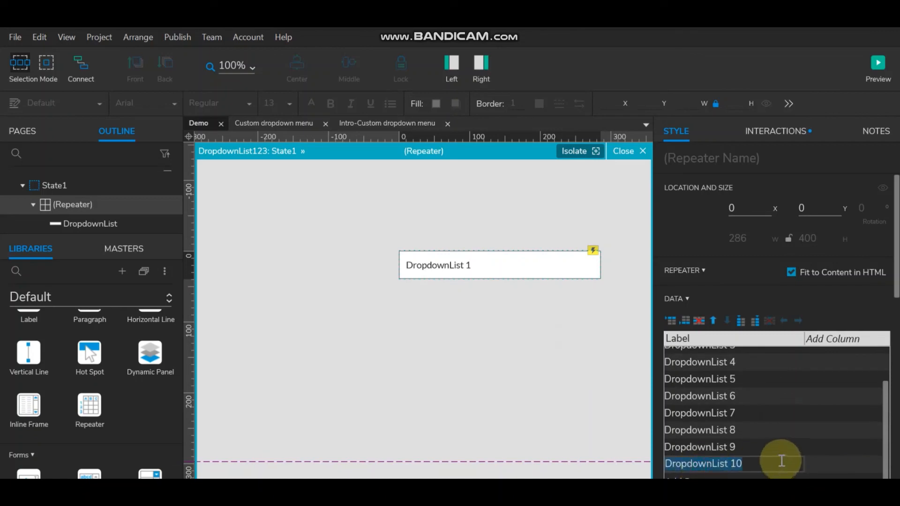
left_click(733, 476)
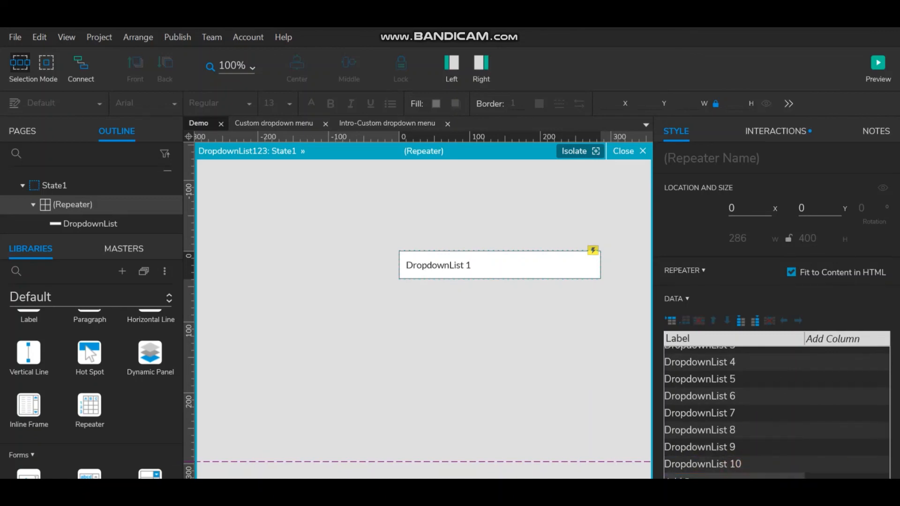
double_click(730, 476)
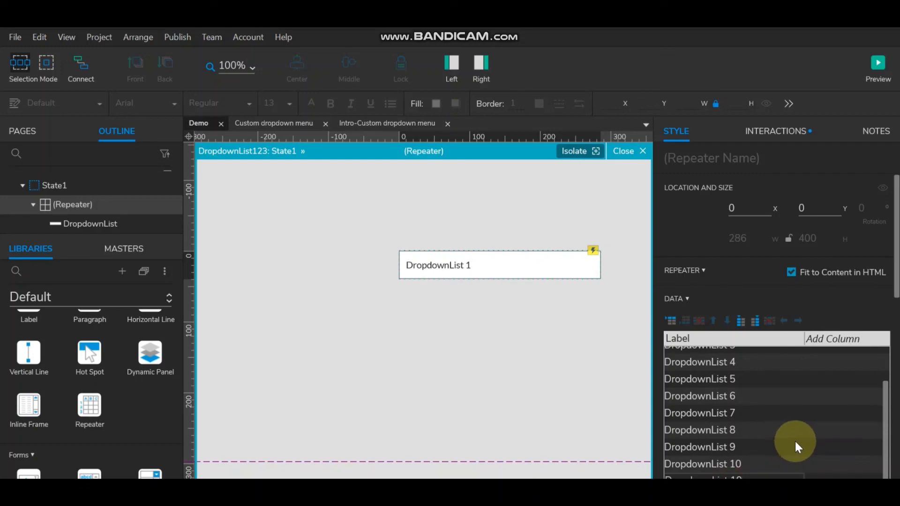
key("BackSpace")
type("1")
left_click(793, 459)
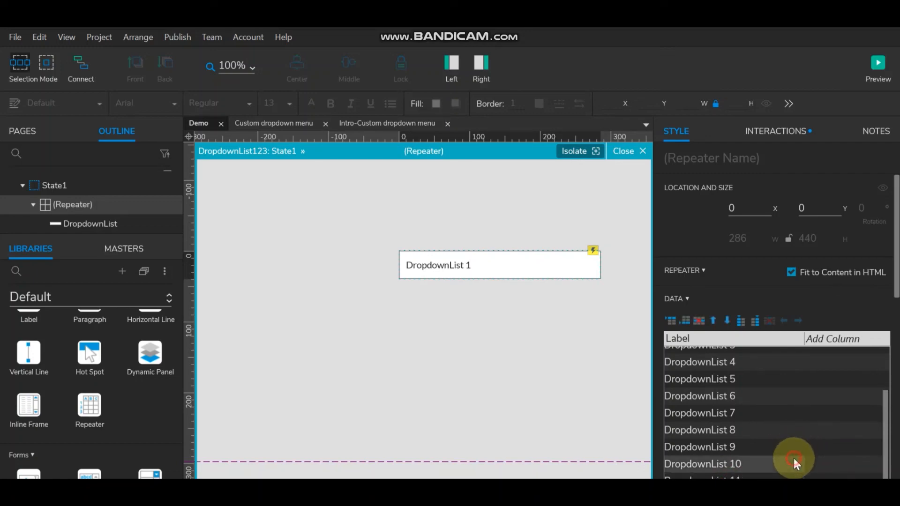
- Add one more row, labelled DropdownList 12, to the end of the repeater's data
scroll(793, 457, "down", 1)
left_click(773, 476)
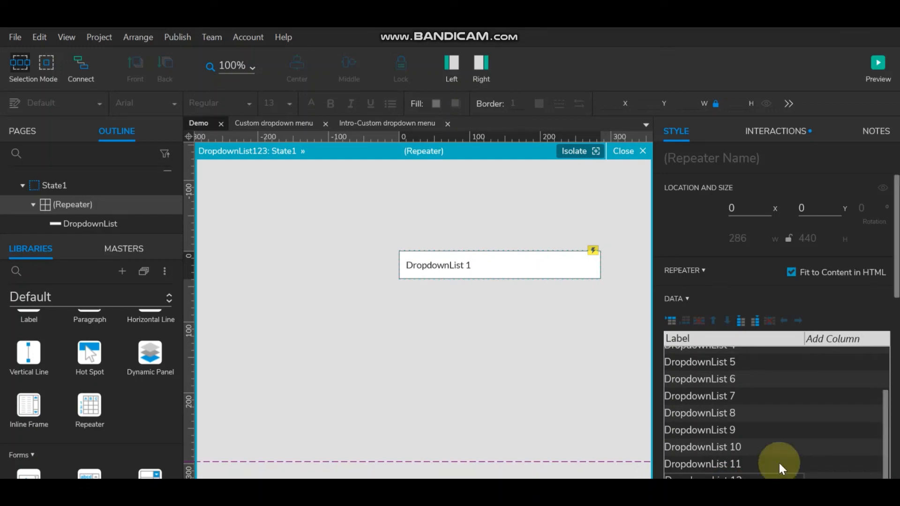
left_click(779, 463)
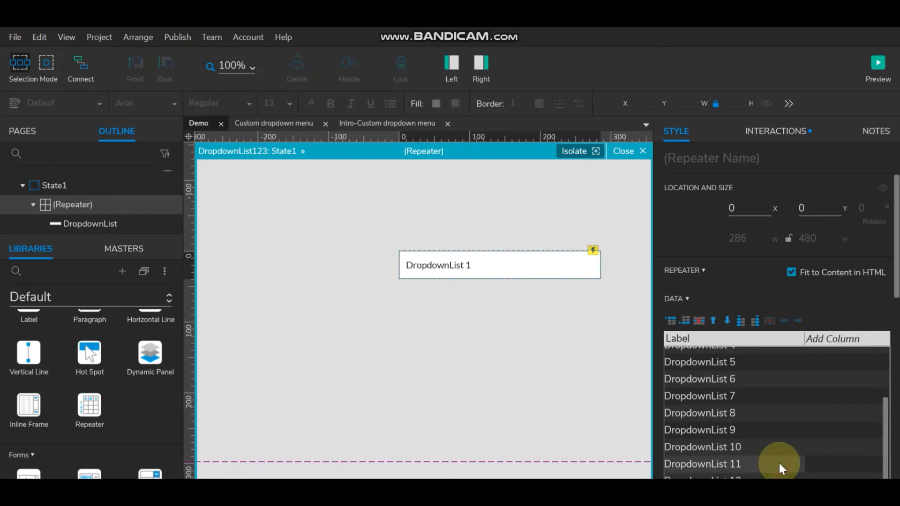
- Preview the Demo page in the browser and choose DropdownList 11 and DropdownList 12 in turn from the lower dropdown
left_click(878, 66)
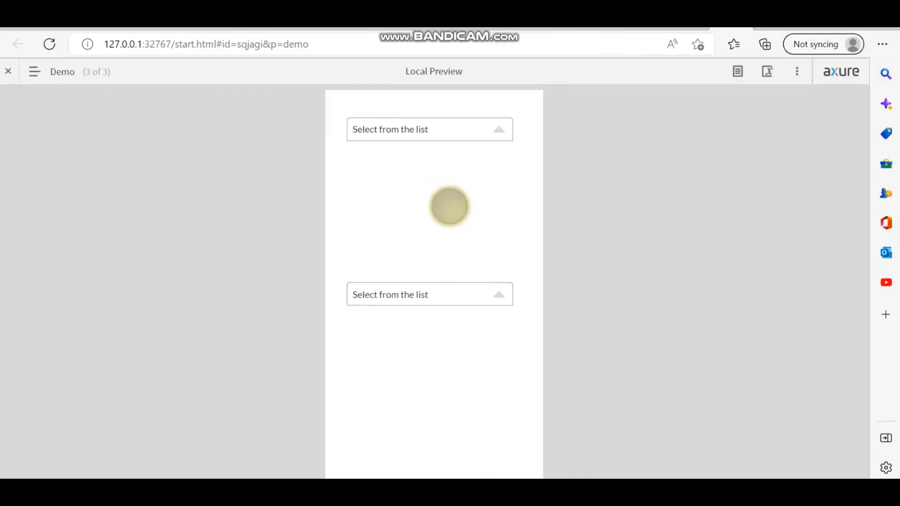
left_click(426, 287)
scroll(421, 387, "down", 2)
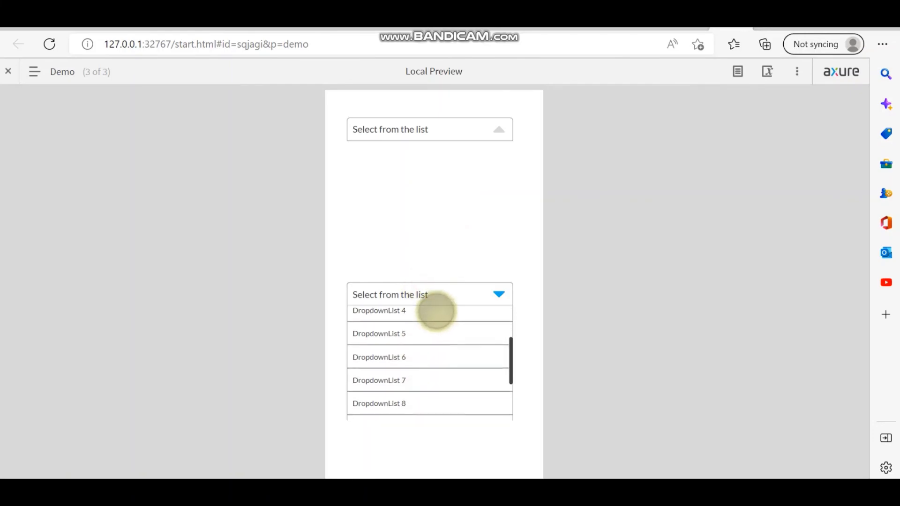
scroll(428, 393, "down", 3)
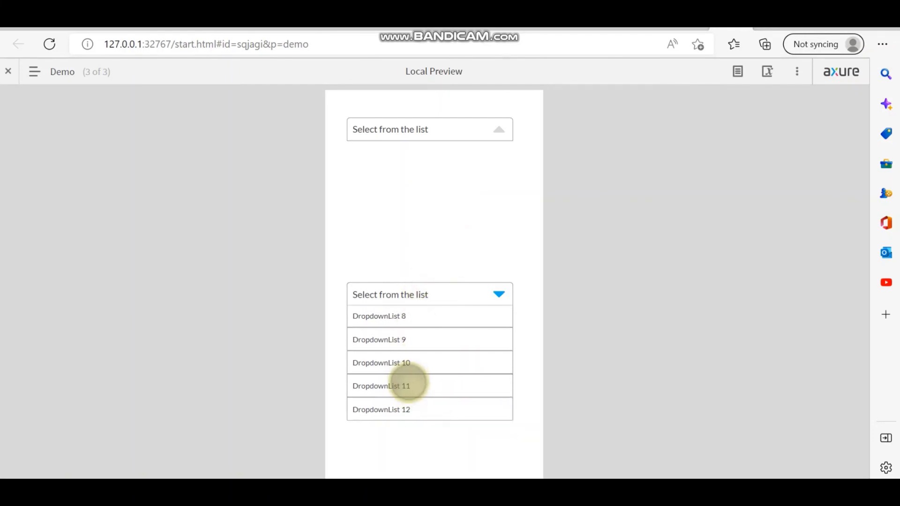
left_click(408, 383)
left_click(428, 293)
left_click(418, 406)
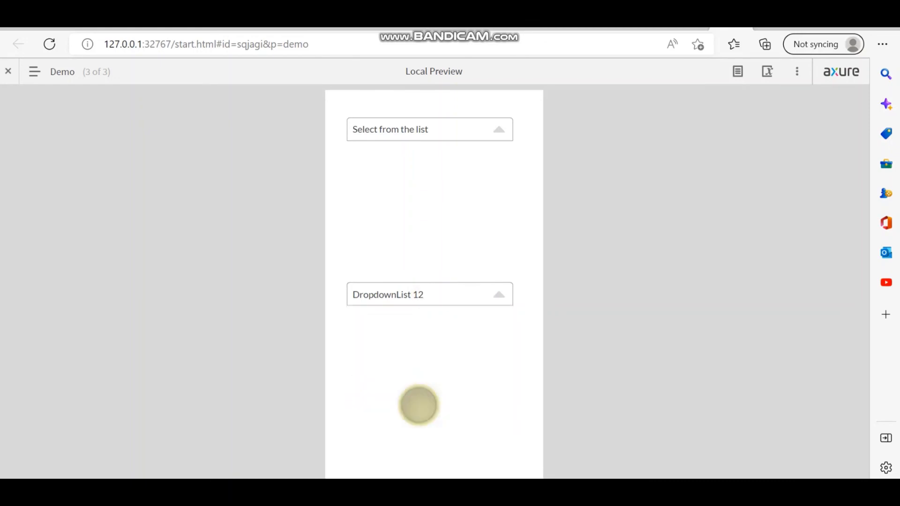
- Test the upper dropdown by scrolling through its list and choosing DropdownList 4 and DropdownList 6 in turn
left_click(445, 124)
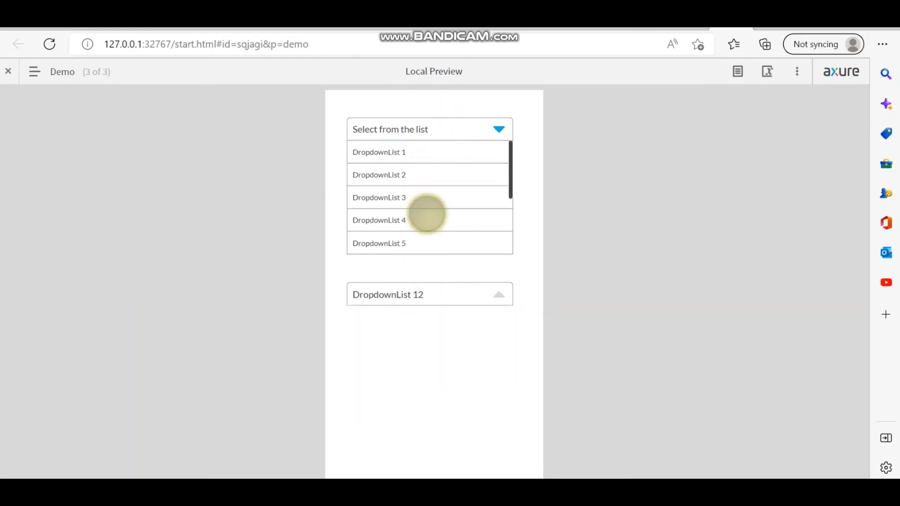
left_click_drag(429, 215, 432, 161)
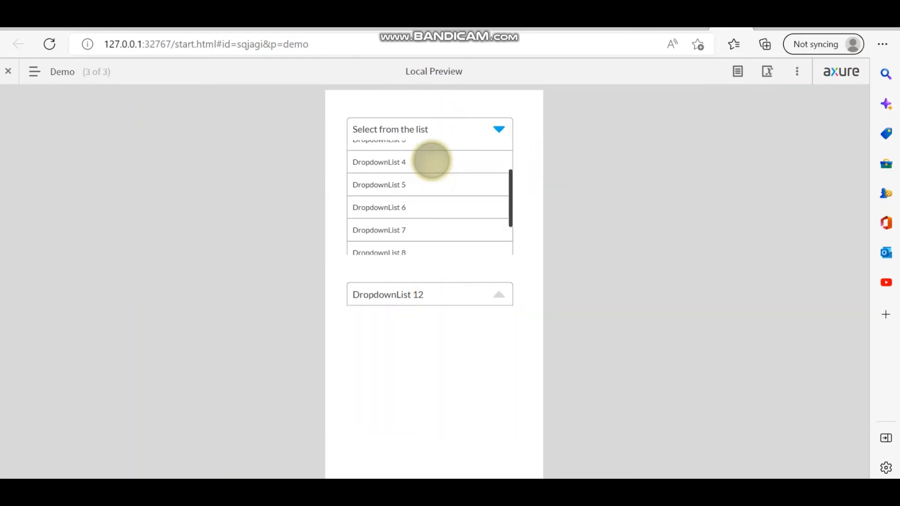
left_click_drag(437, 239, 442, 155)
left_click_drag(442, 188, 441, 236)
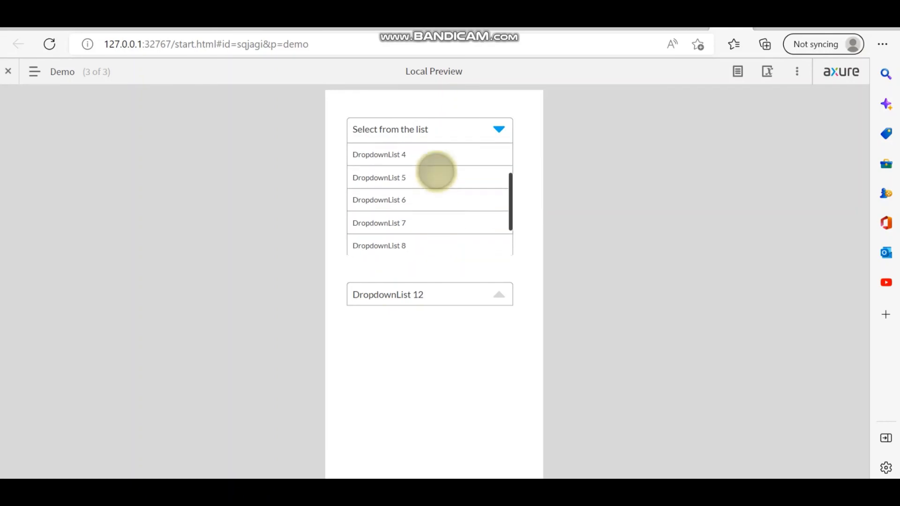
left_click_drag(436, 165, 440, 192)
left_click_drag(440, 231, 417, 201)
left_click(426, 219)
left_click(444, 124)
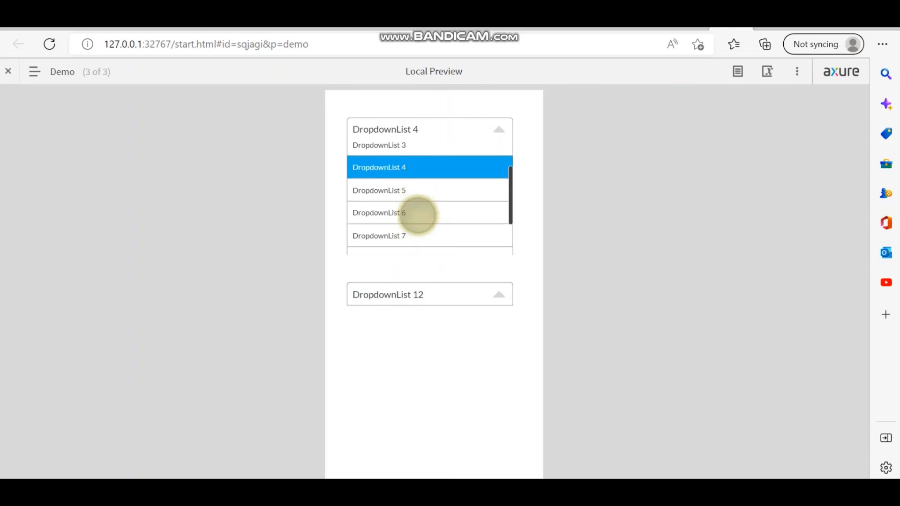
left_click(418, 212)
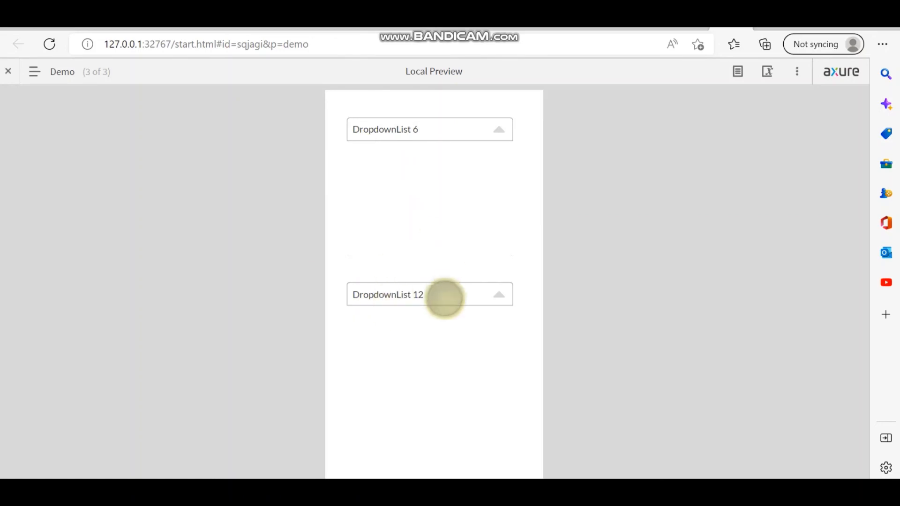
- Scroll through the extended list of the lower dropdown in both directions and choose DropdownList 5
left_click(428, 294)
left_click_drag(434, 378, 442, 305)
left_click_drag(431, 336, 432, 298)
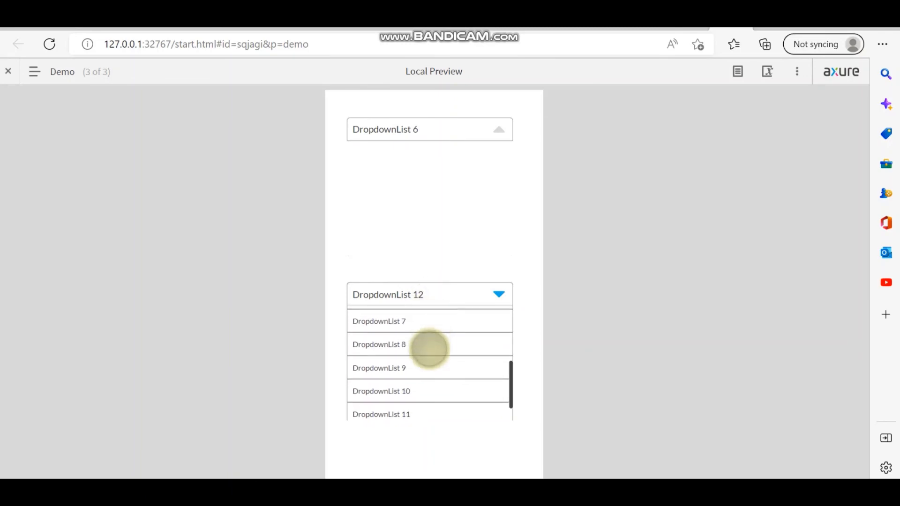
mouse_move(427, 384)
left_mouse_down()
mouse_move(428, 336)
mouse_move(434, 389)
left_mouse_up()
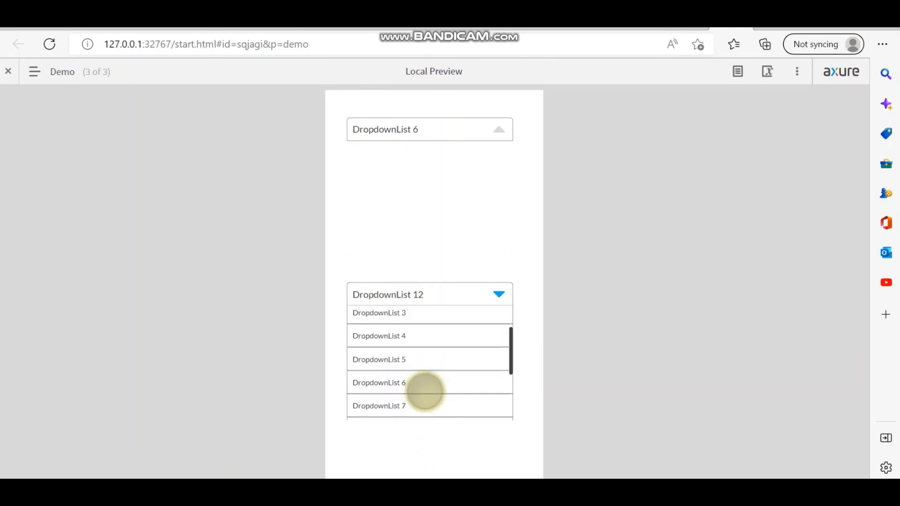
left_click(430, 392)
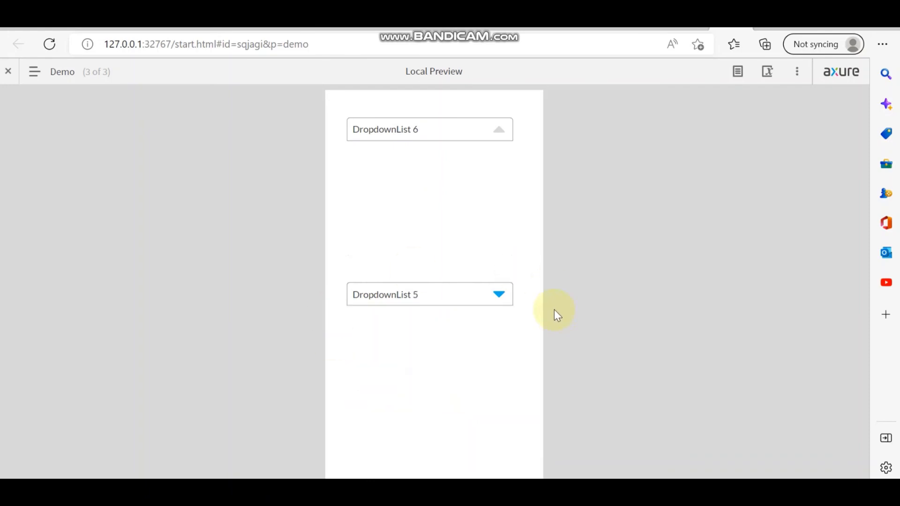
- Show the Intro-Custom dropdown menu page in the preview and hide the page list
left_click(35, 73)
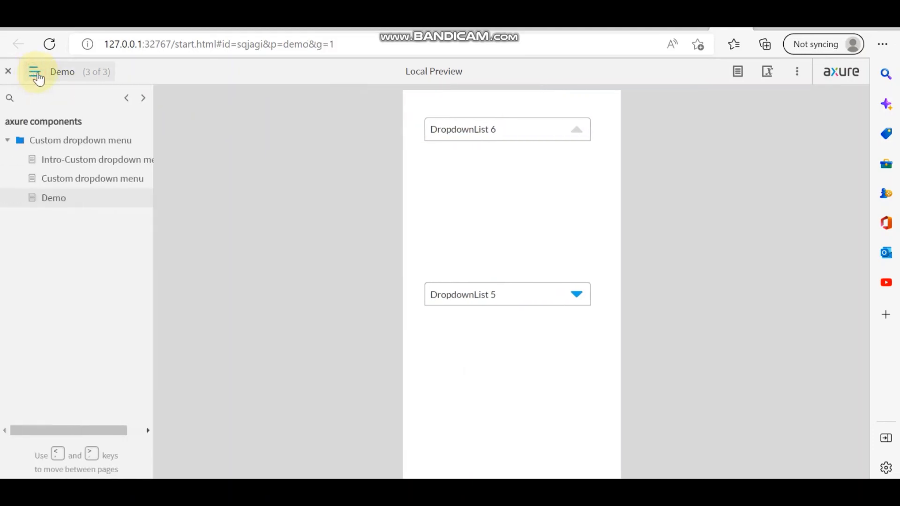
left_click(75, 160)
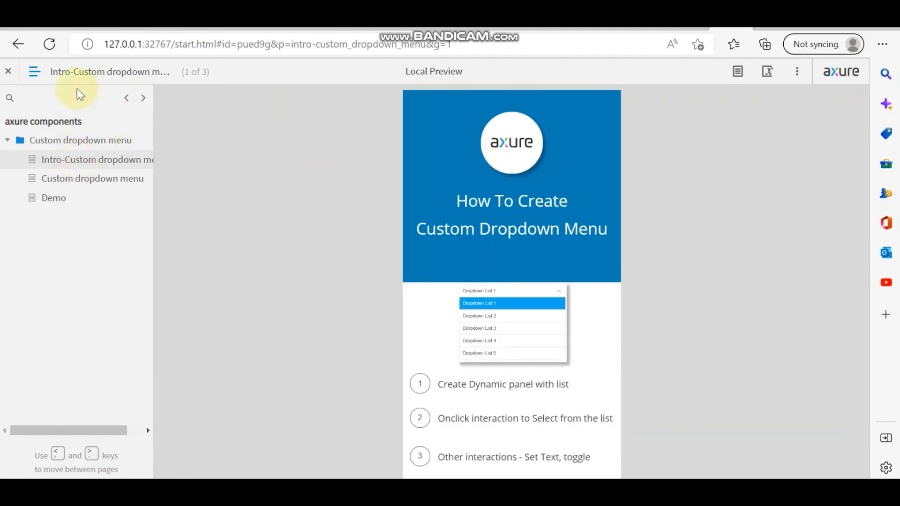
left_click(34, 72)
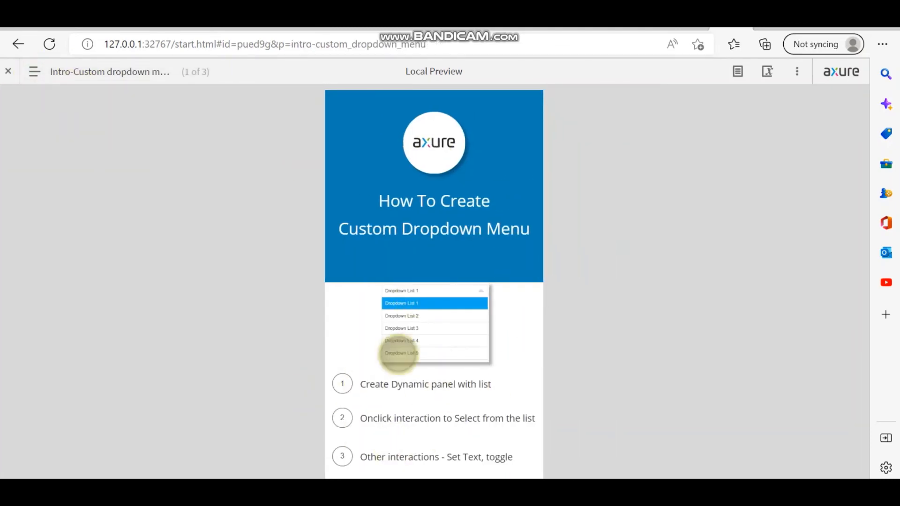